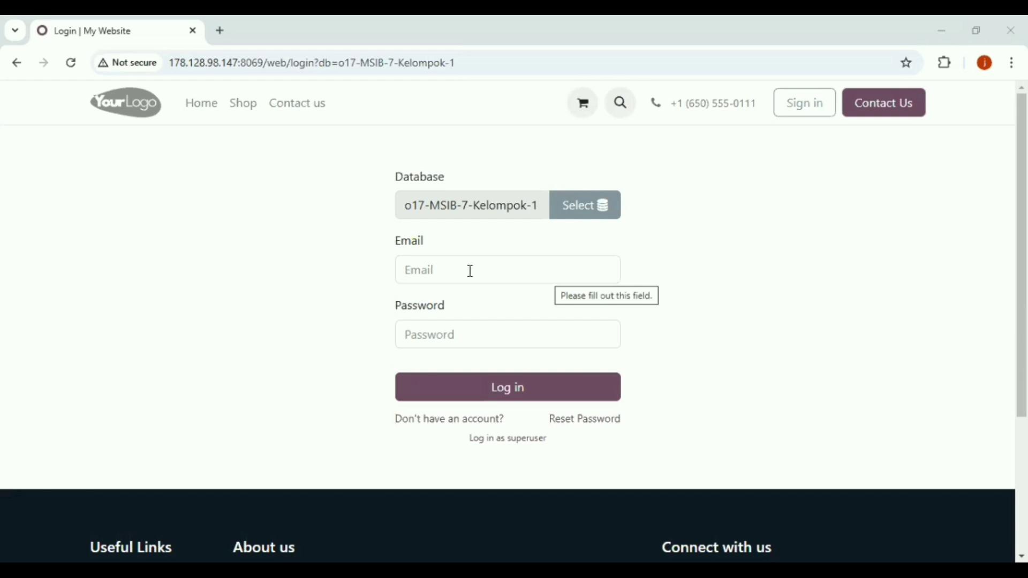
- Log in to Odoo with the saved account's email and its password
left_click(421, 269)
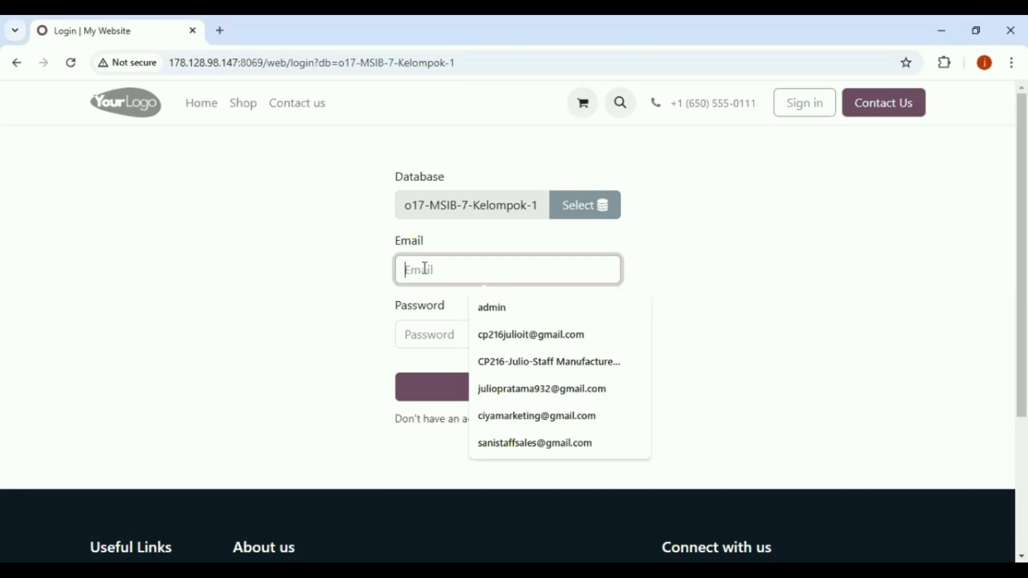
key("Down")
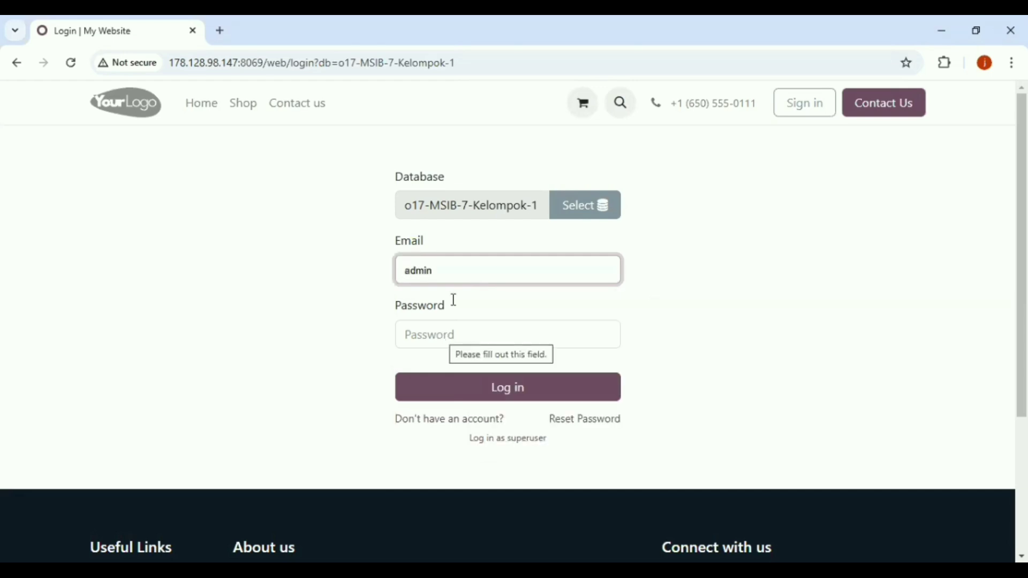
key("Down")
key("Return")
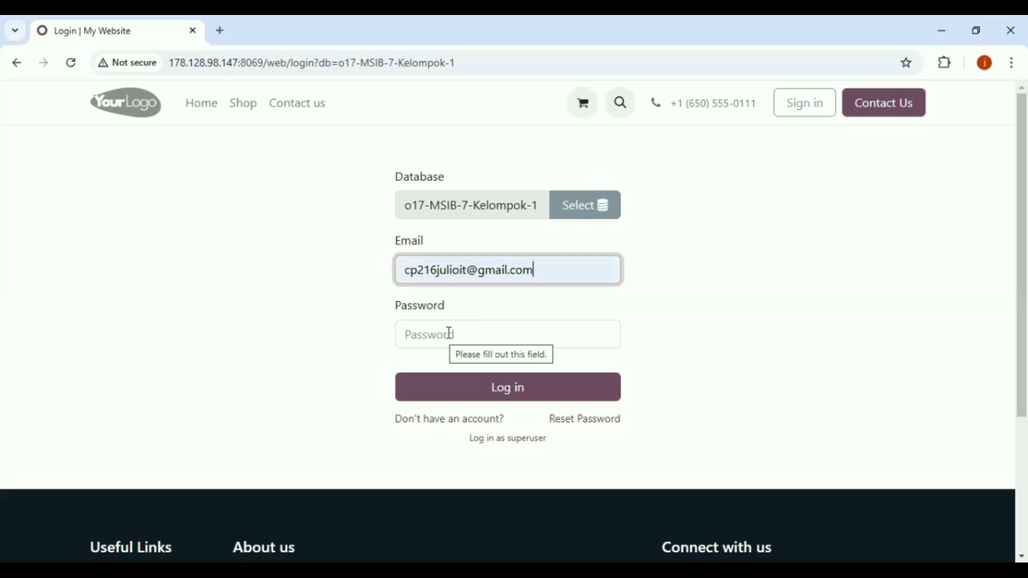
left_click(488, 386)
type("*")
left_click(490, 386)
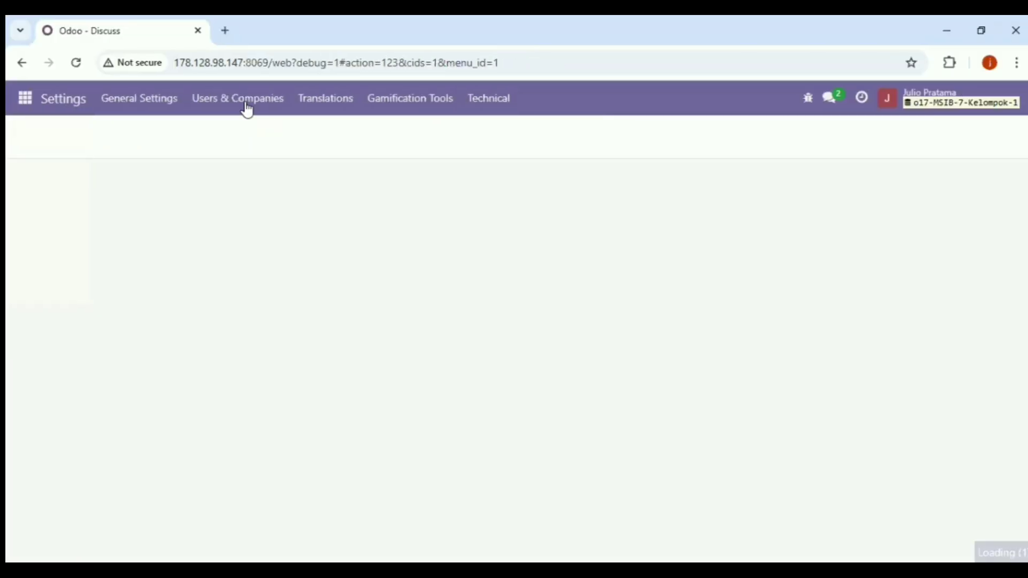
- Open Users & Companies > Users and remove the Internal Users filter
left_click(247, 107)
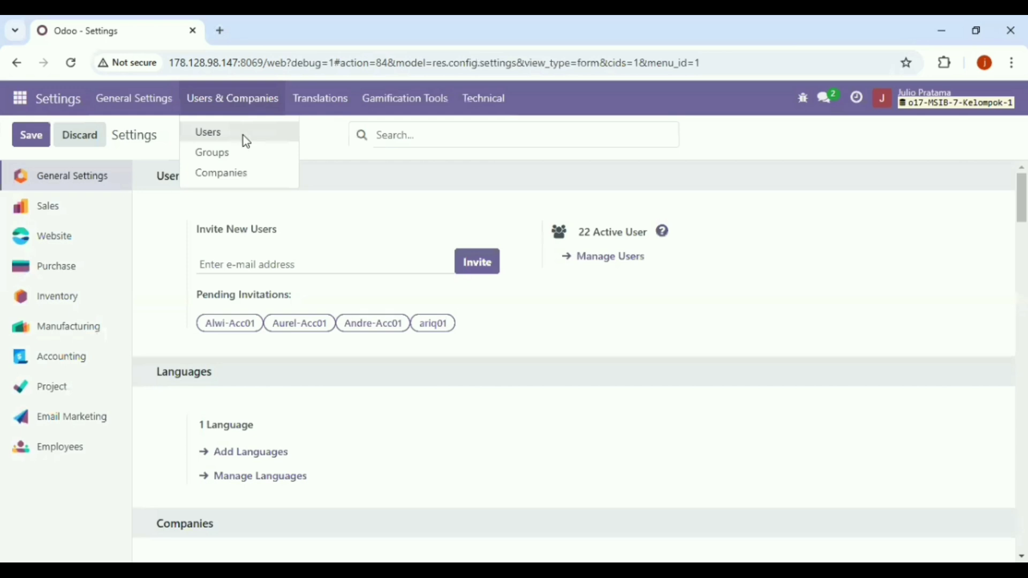
left_click(243, 137)
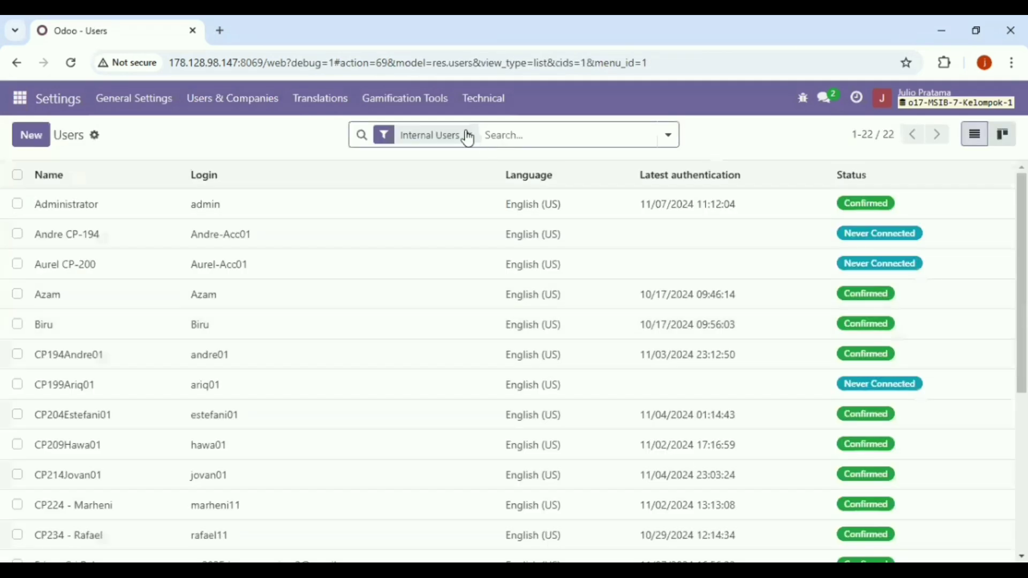
left_click(468, 137)
type("restu")
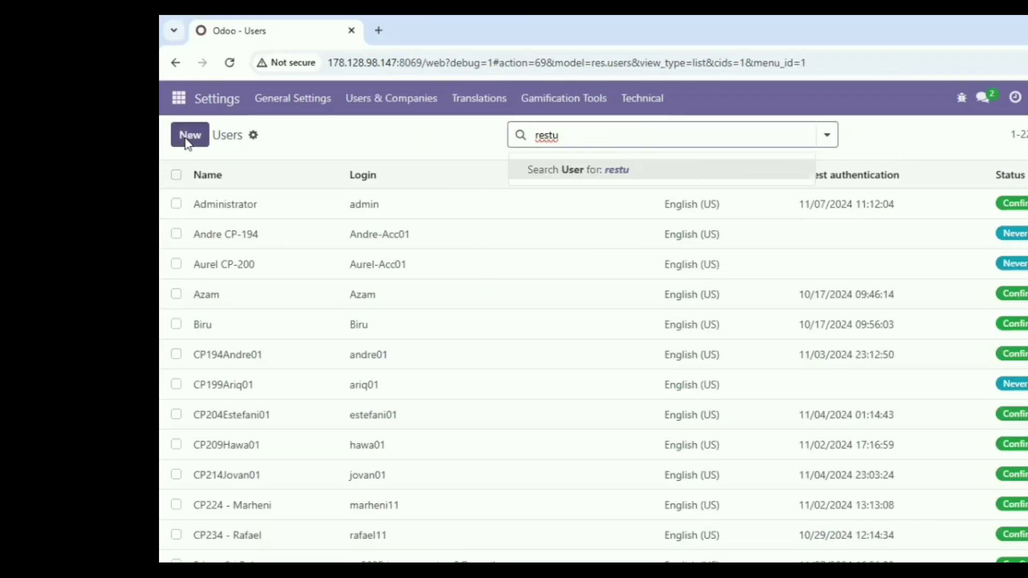
- Discard an unsaved new-user form, then type a user name into the users search box
left_click(188, 138)
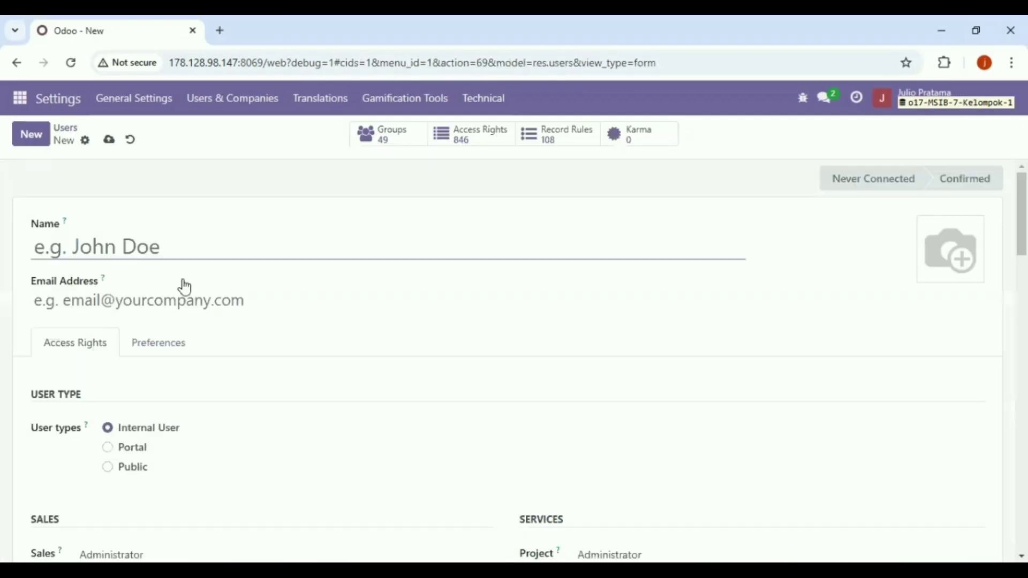
left_click(132, 143)
left_click(95, 137)
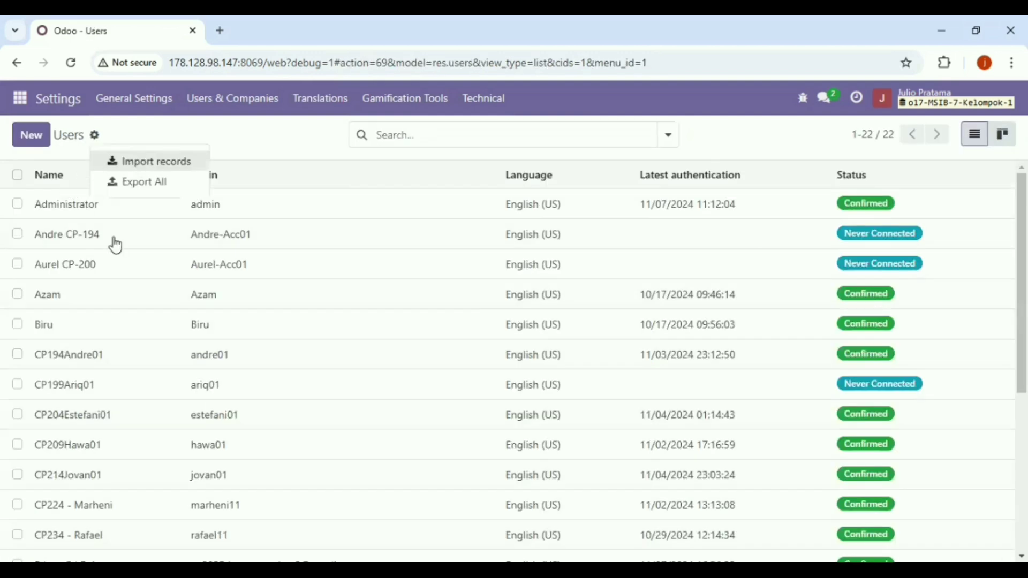
left_click(407, 137)
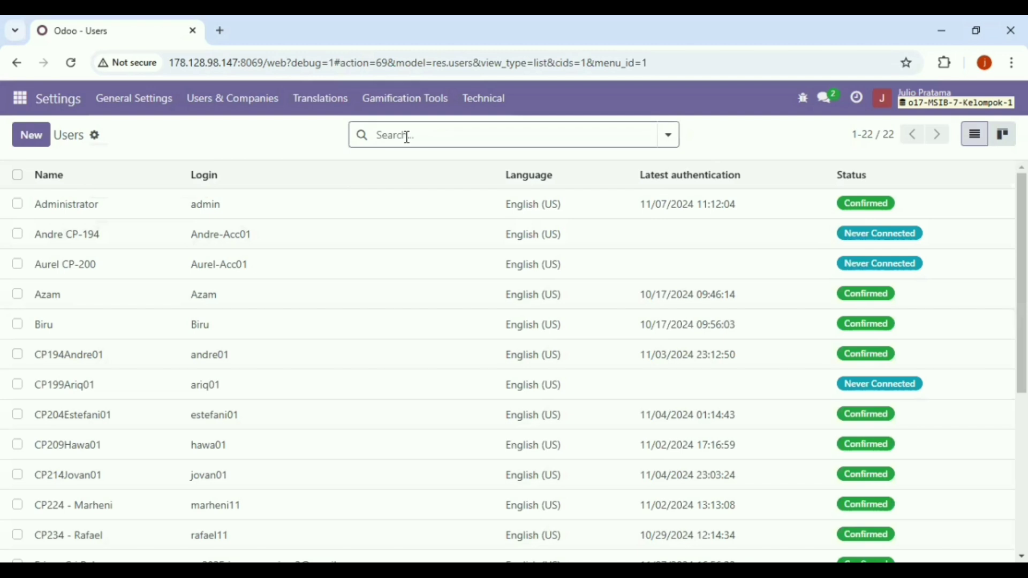
type("ju")
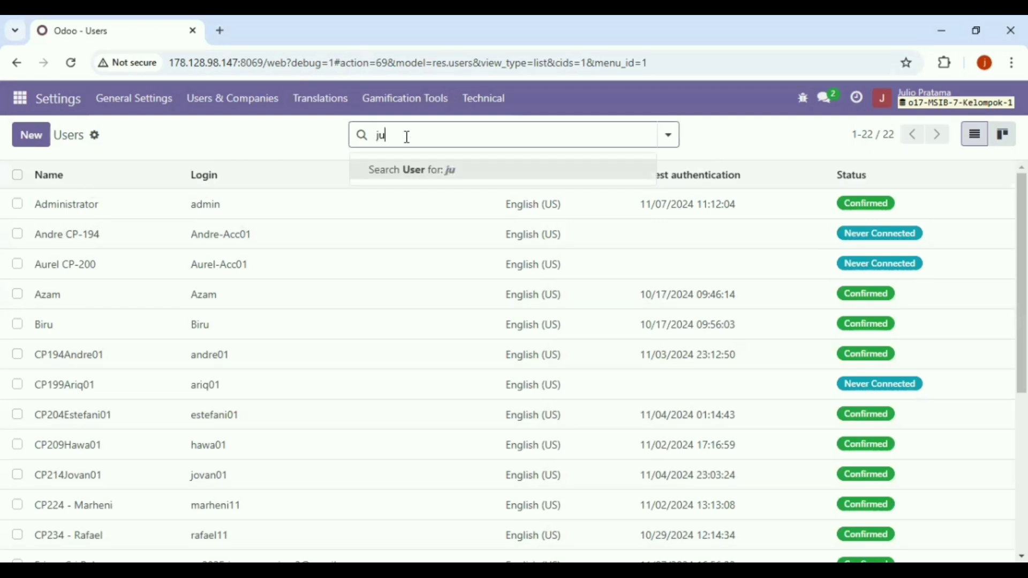
key("BackSpace")
key("BackSpace")
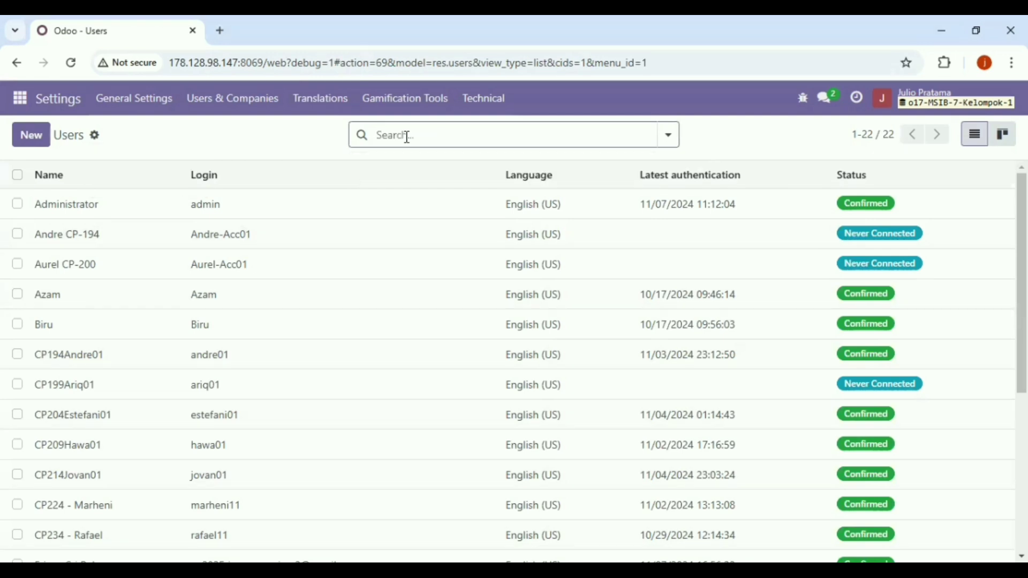
type("wira")
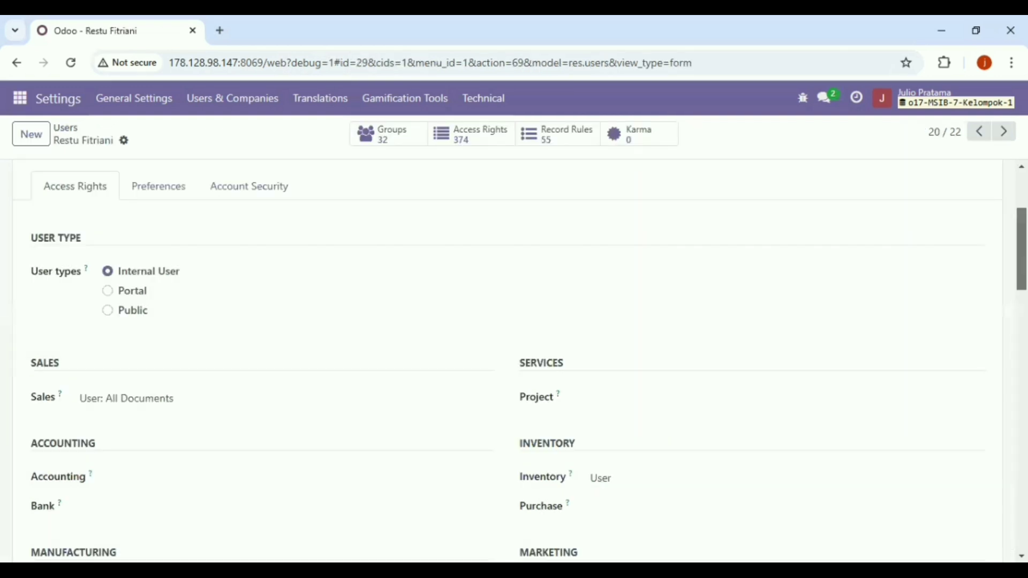
- Clear this user's Sales access, set Purchase access to User, and move to the next user record
scroll(147, 310, "down", 1)
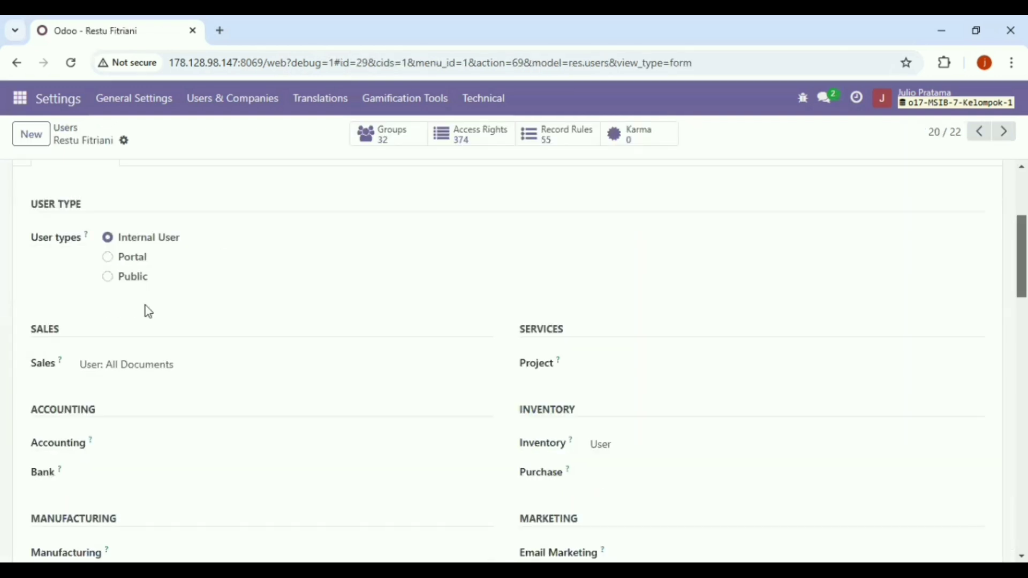
left_click(184, 375)
key("Return")
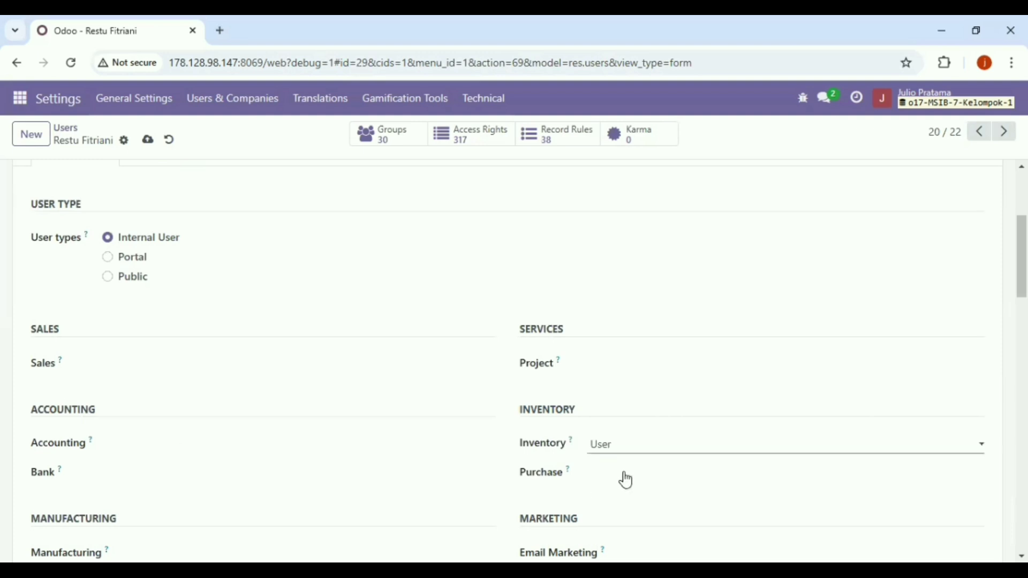
left_click(612, 509)
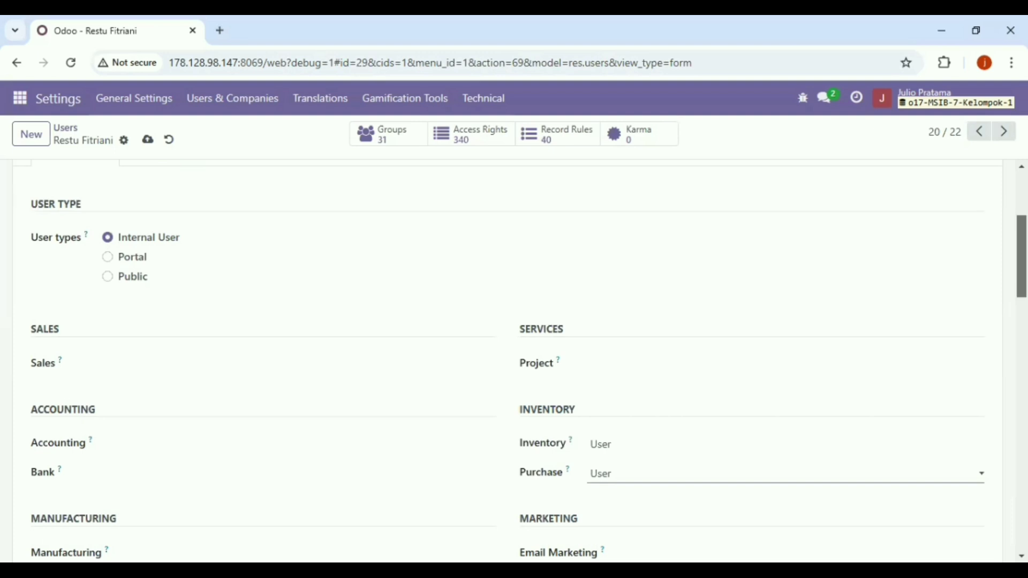
left_click_drag(1022, 256, 1021, 337)
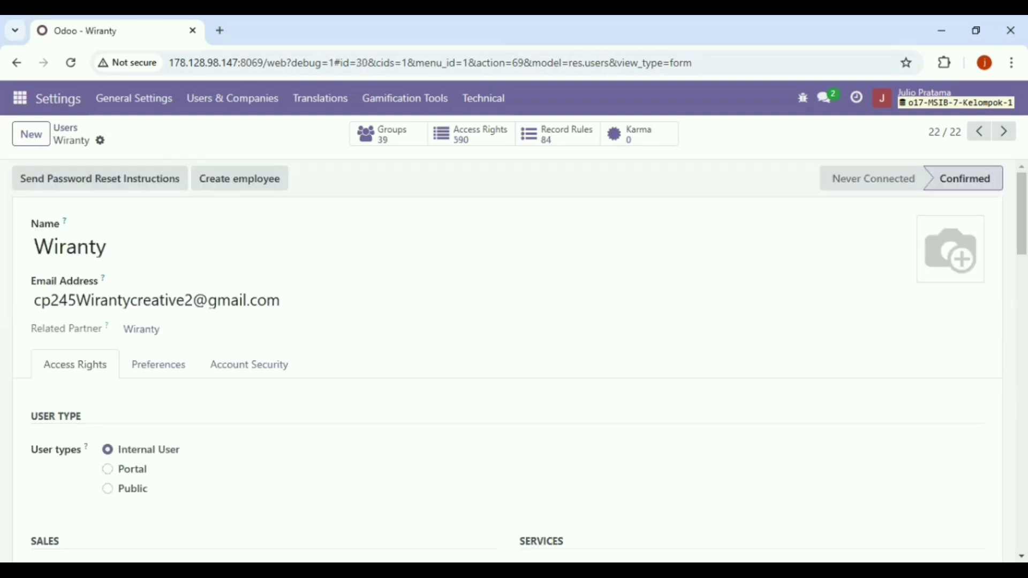
- Change Inventory from Administrator to User, remove Project access and Website Editor/Designer rights, then save
left_click_drag(1021, 211, 1021, 297)
scroll(197, 236, "down", 1)
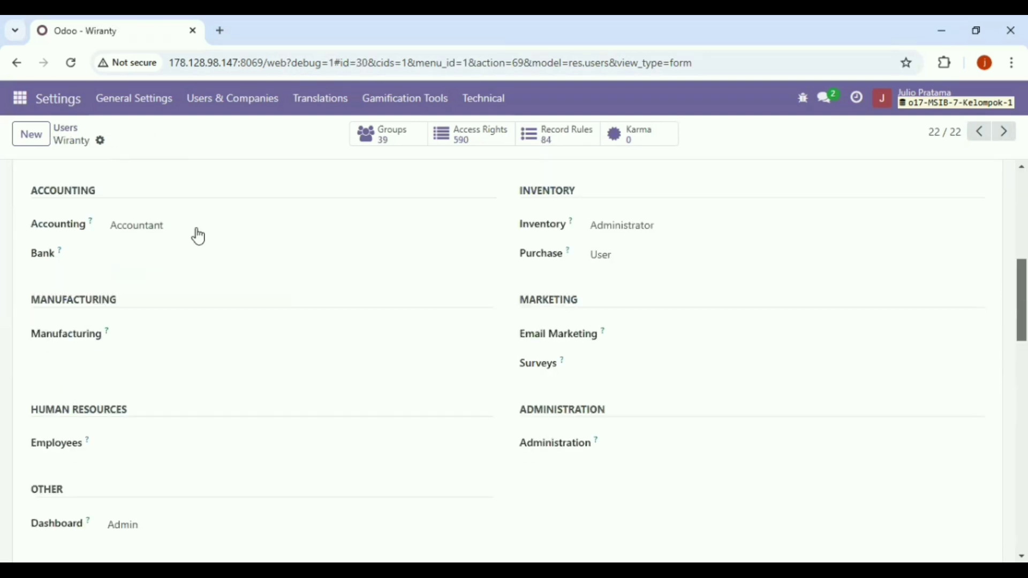
left_click(198, 235)
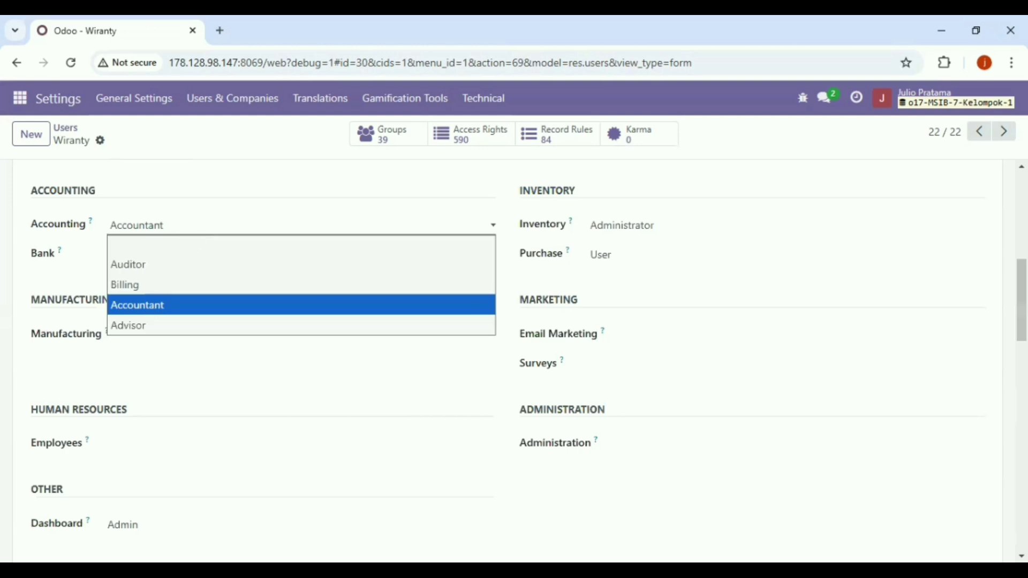
key("Up")
key("Up")
key("Up")
scroll(420, 231, "up", 1)
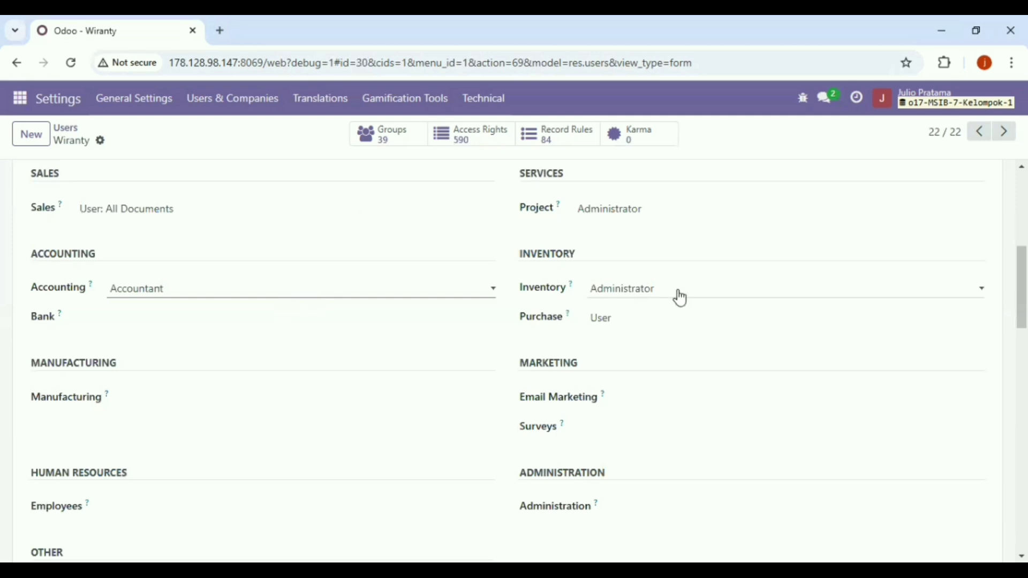
left_click(652, 313)
left_click(656, 329)
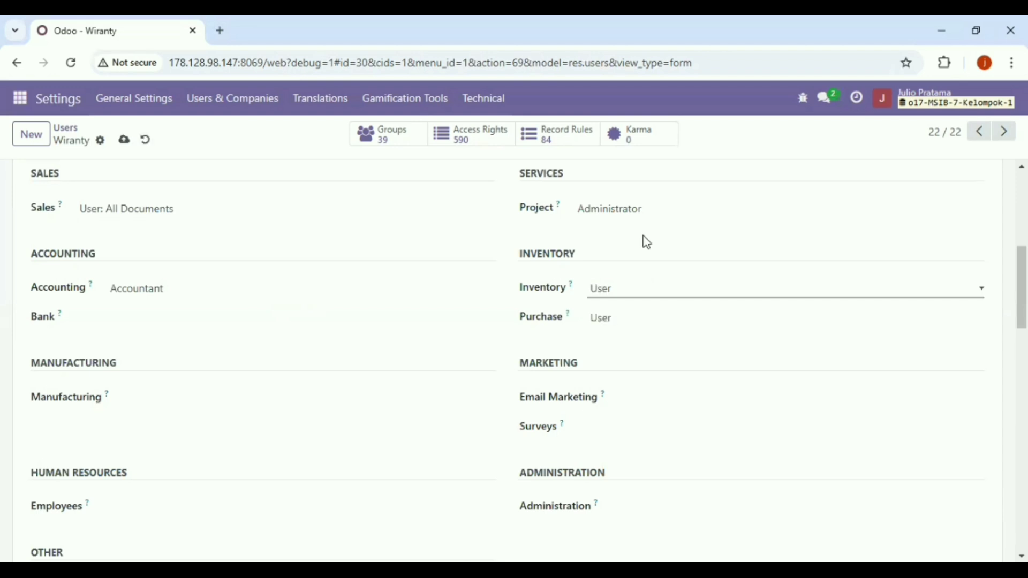
left_click(653, 326)
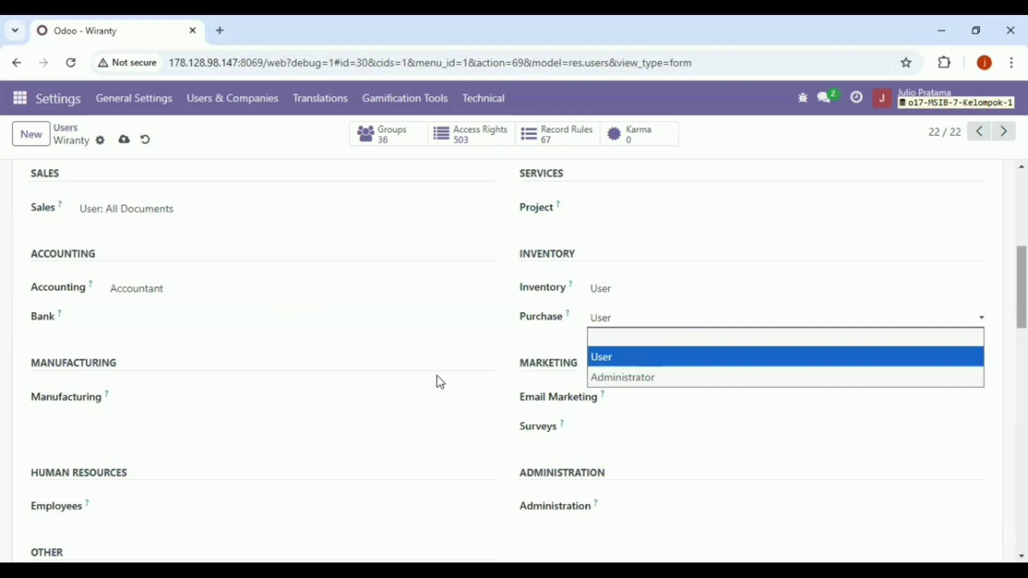
scroll(437, 377, "down", 5)
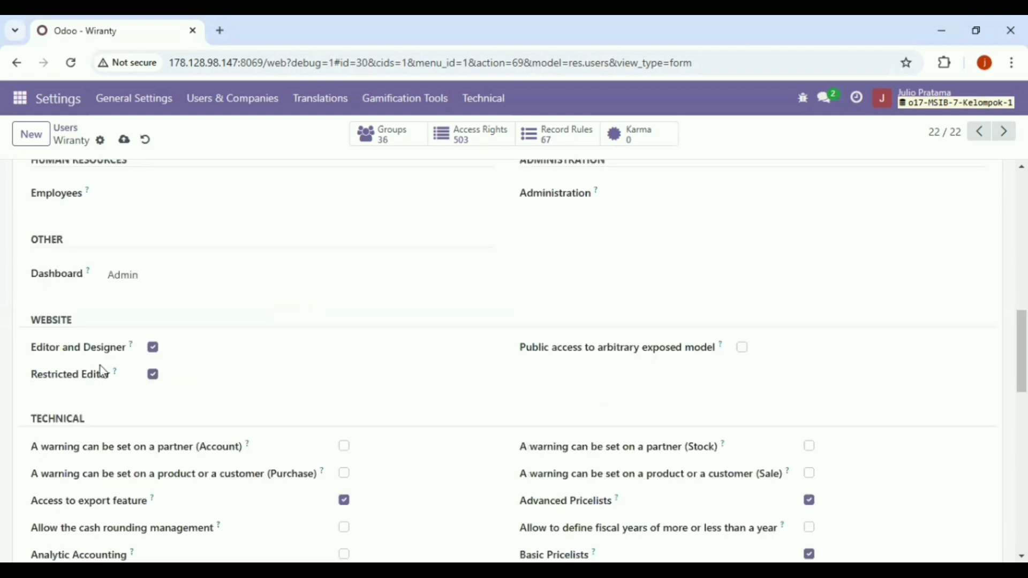
left_click(152, 353)
left_click(124, 141)
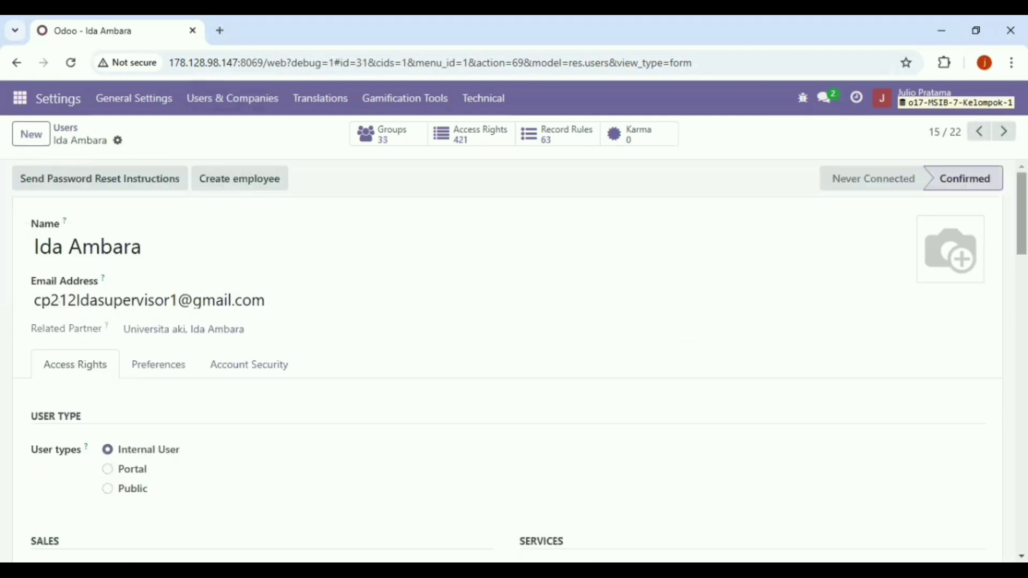
- Clear this user's Accounting access, set Purchase to User, untick Website Editor and Designer, and save
scroll(514, 359, "down", 2)
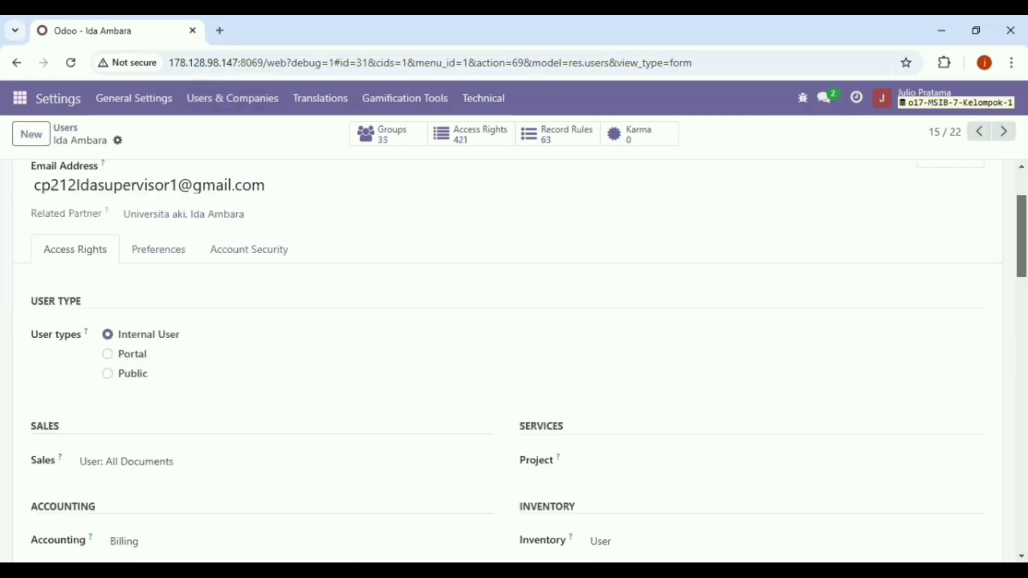
scroll(514, 359, "down", 2)
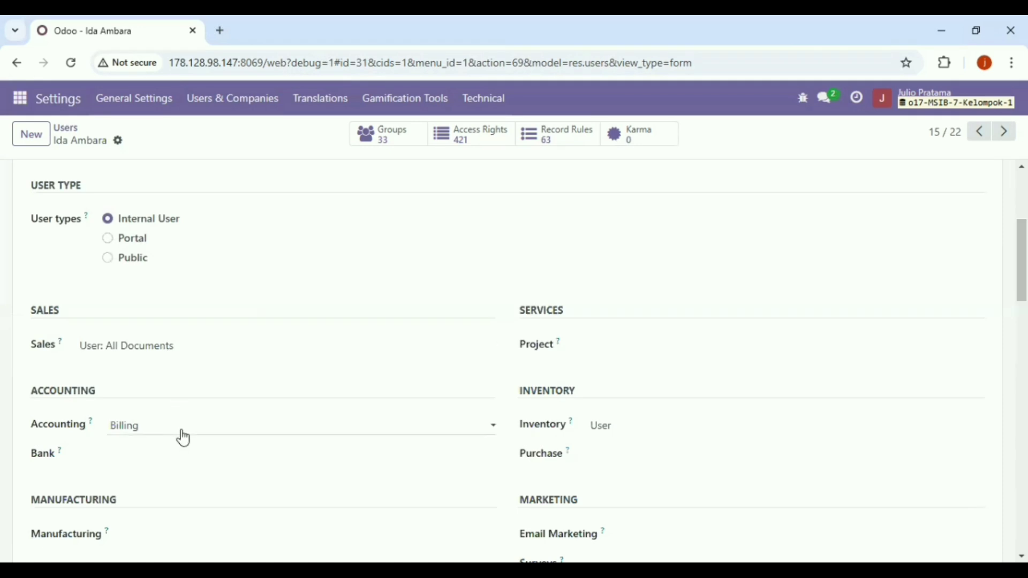
left_click(179, 455)
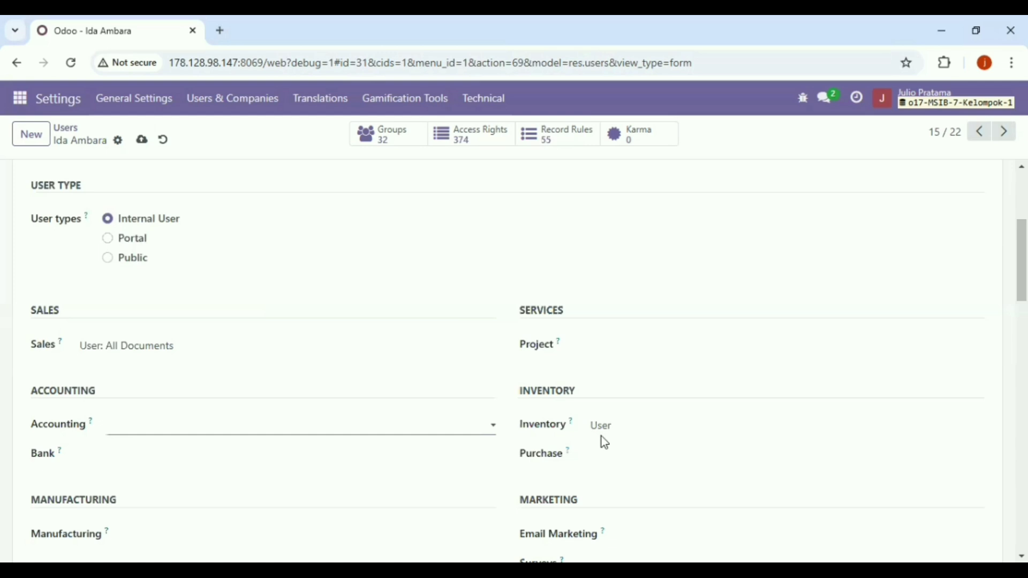
left_click(624, 455)
left_click(620, 495)
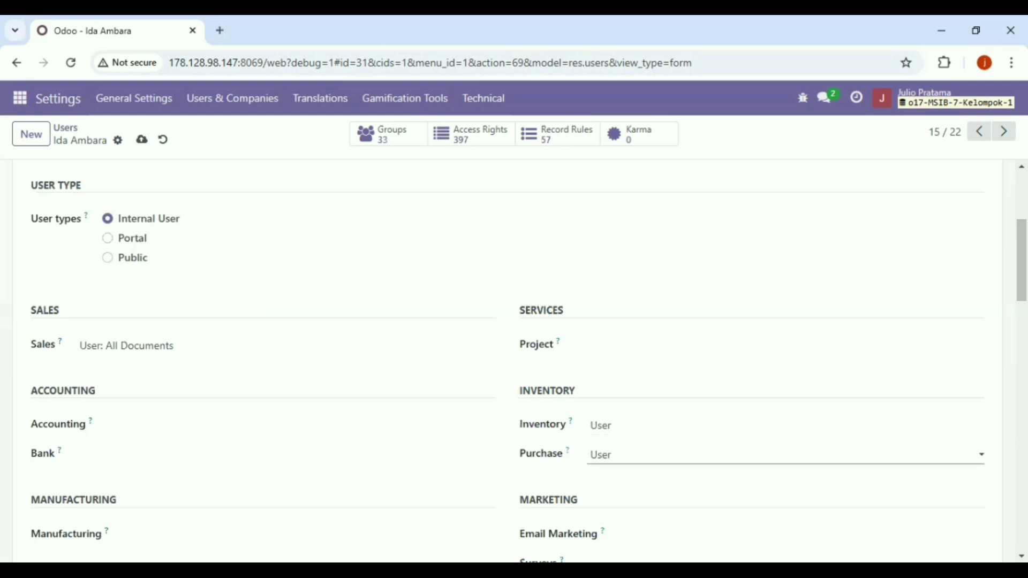
scroll(507, 359, "down", 3)
scroll(508, 359, "down", 2)
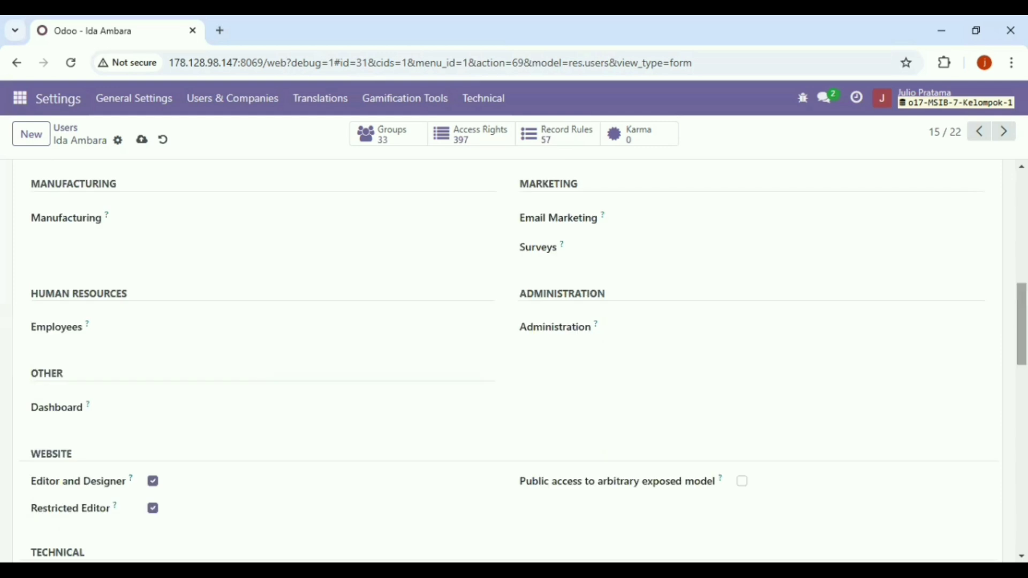
left_click(154, 482)
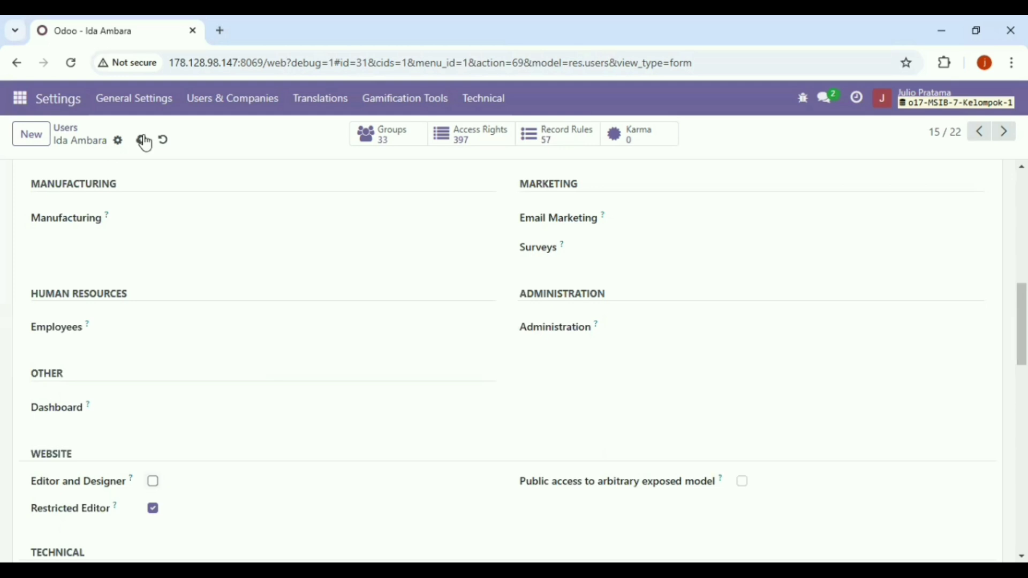
key("alt+p")
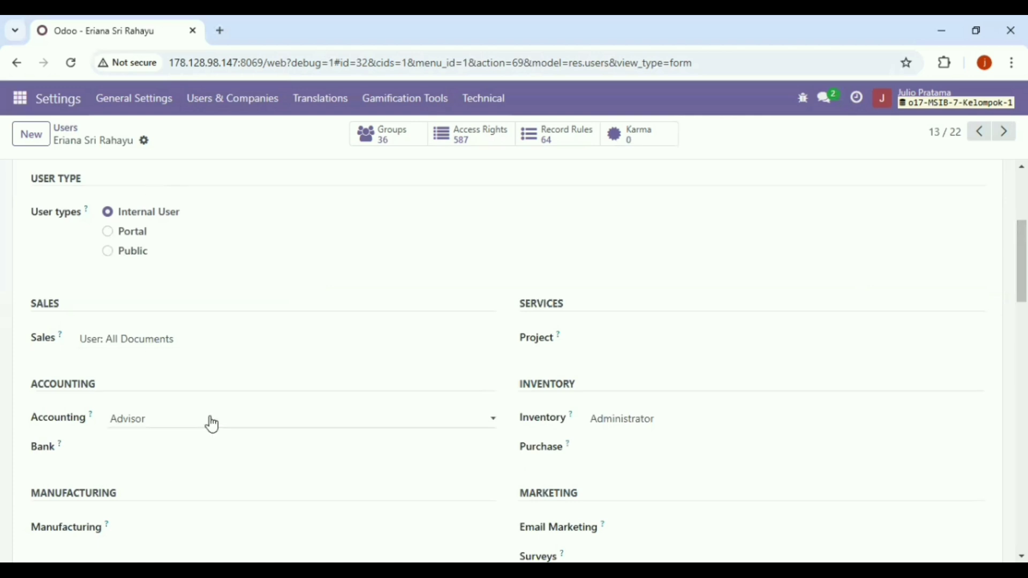
- Give this user Accountant access for Accounting and User for Inventory, then save
left_click(171, 504)
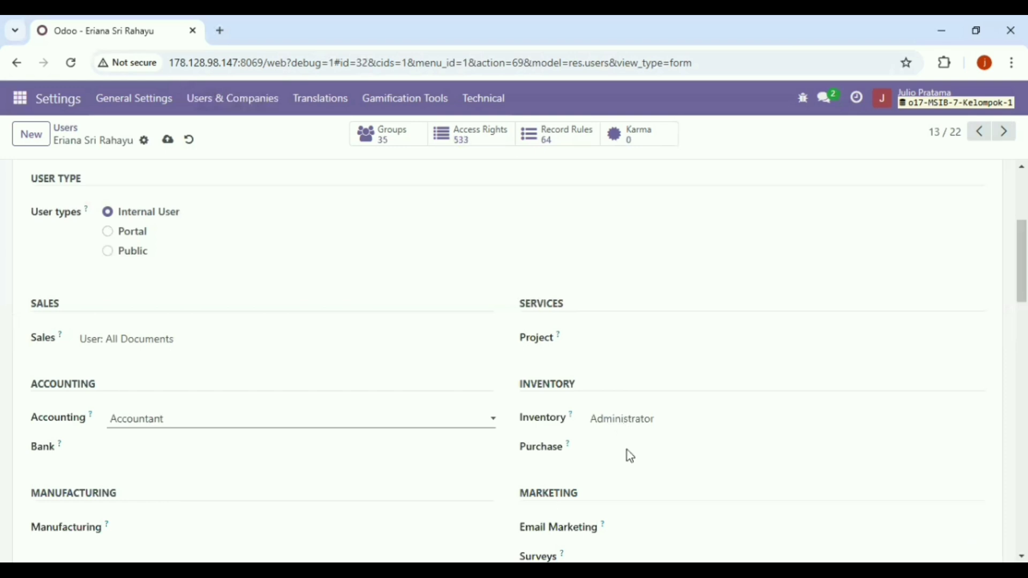
key("Tab")
key("alt+Down")
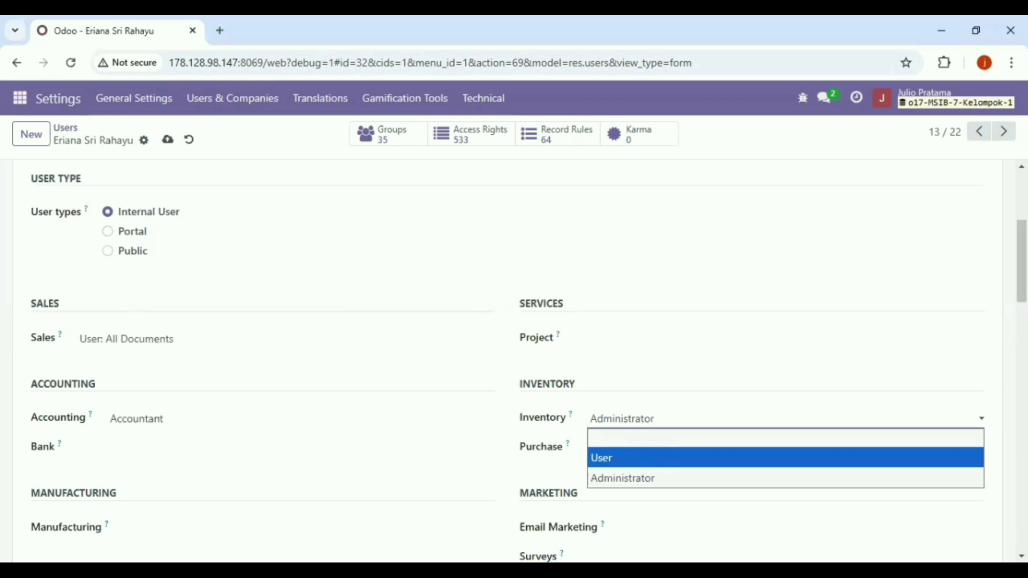
key("Return")
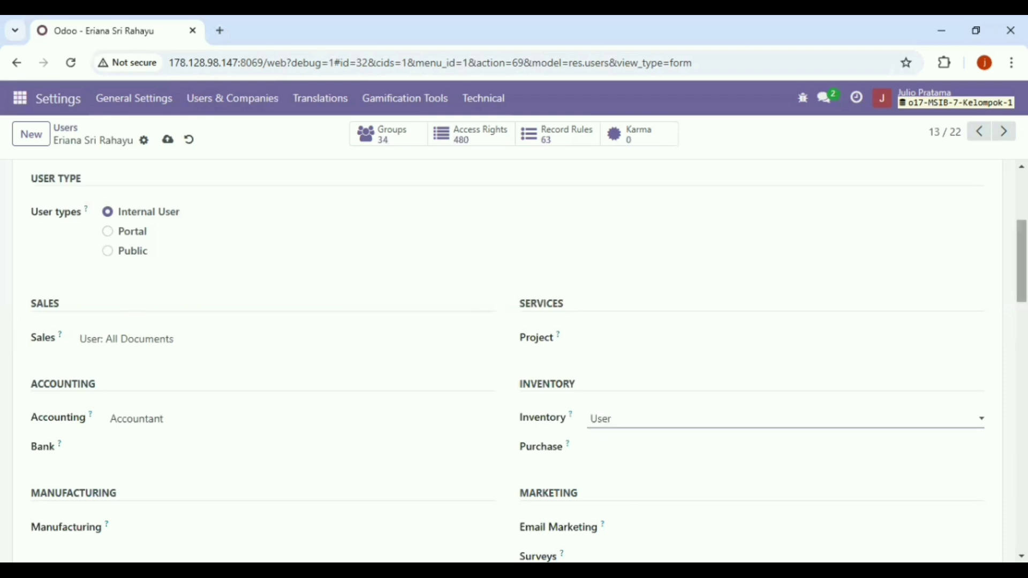
scroll(509, 359, "down", 3)
scroll(508, 359, "down", 3)
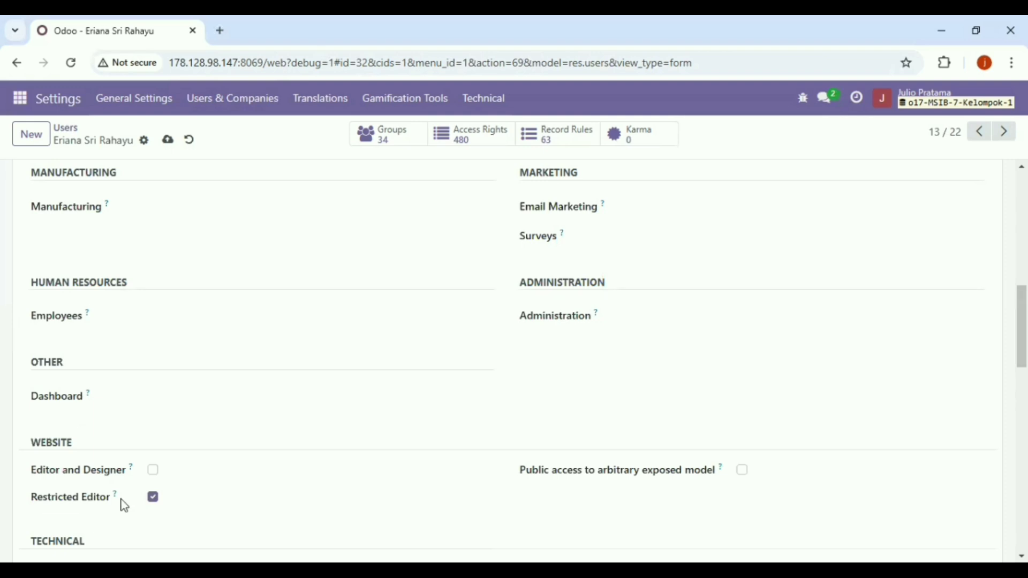
left_click(167, 140)
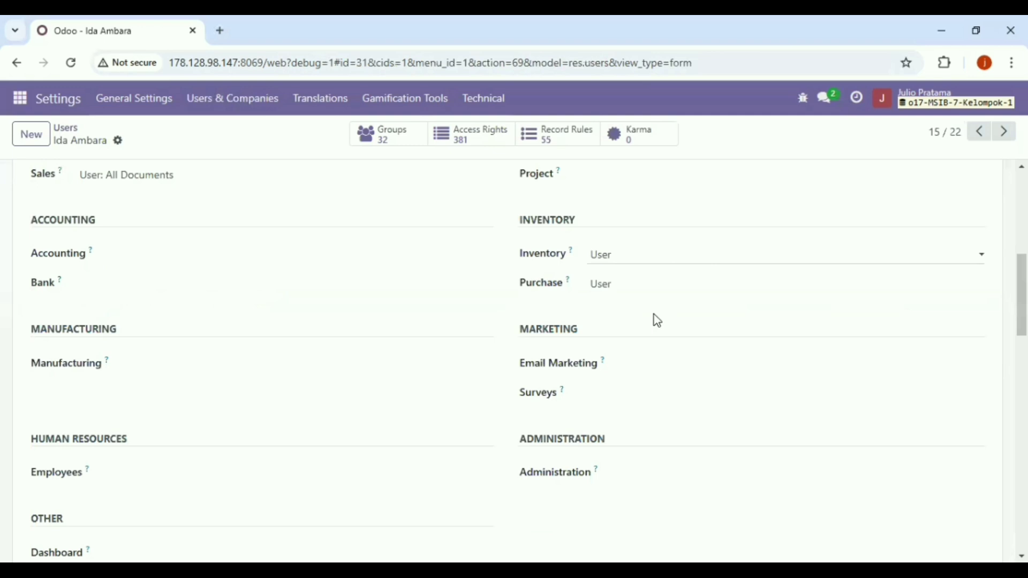
- Set the next user's Inventory access to Administrator and save the record
key("alt+Down")
left_click(658, 320)
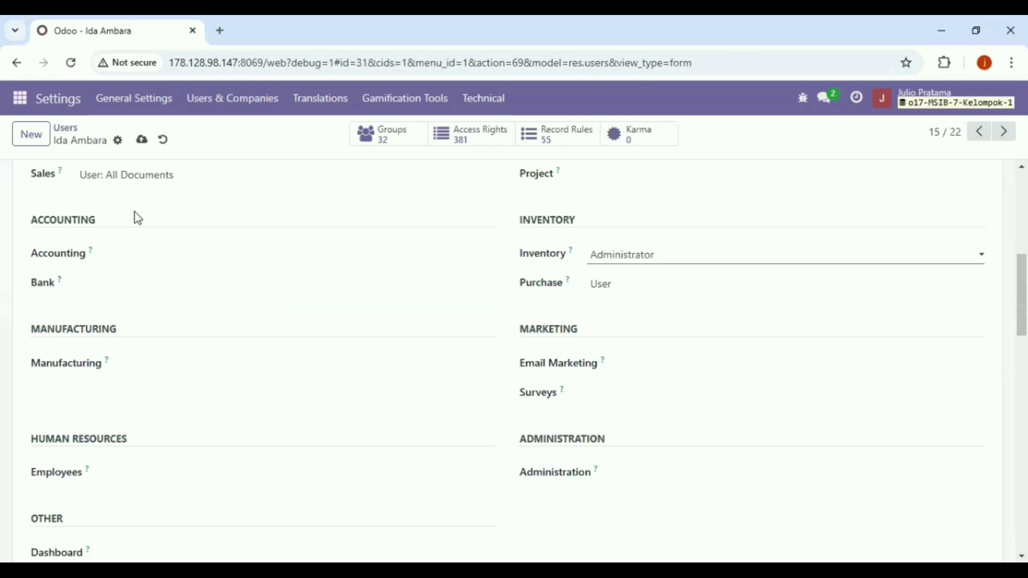
left_click(142, 141)
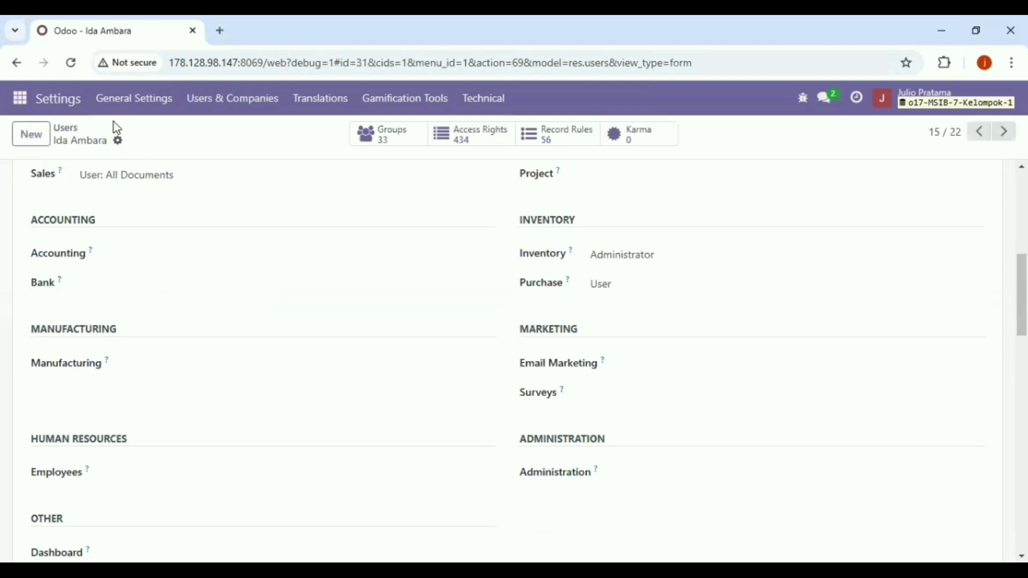
left_click(59, 99)
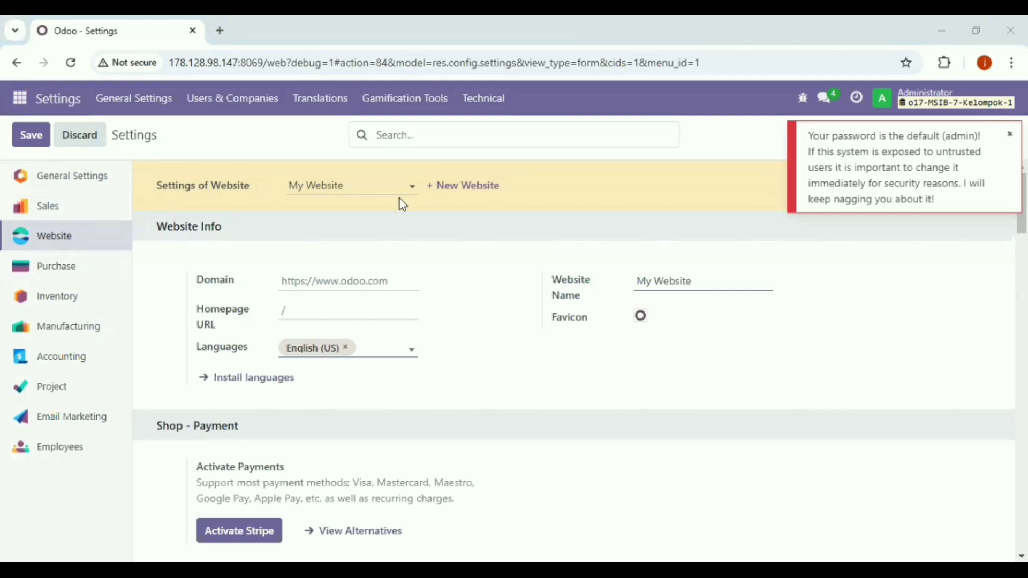
- Select WEBSITE E COMMERCE KEL-1 as the website to configure in Website settings
left_click(423, 188)
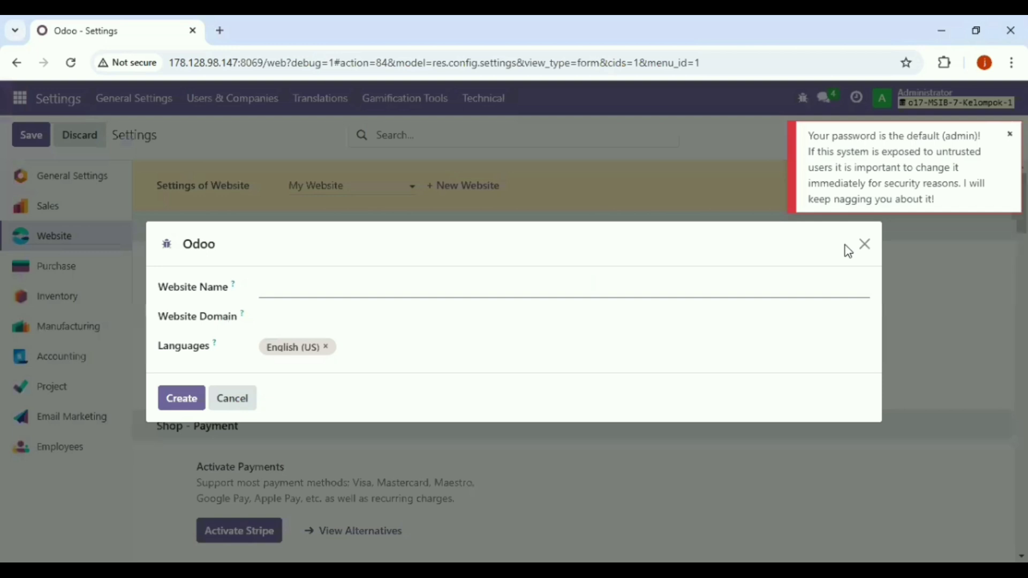
left_click(865, 244)
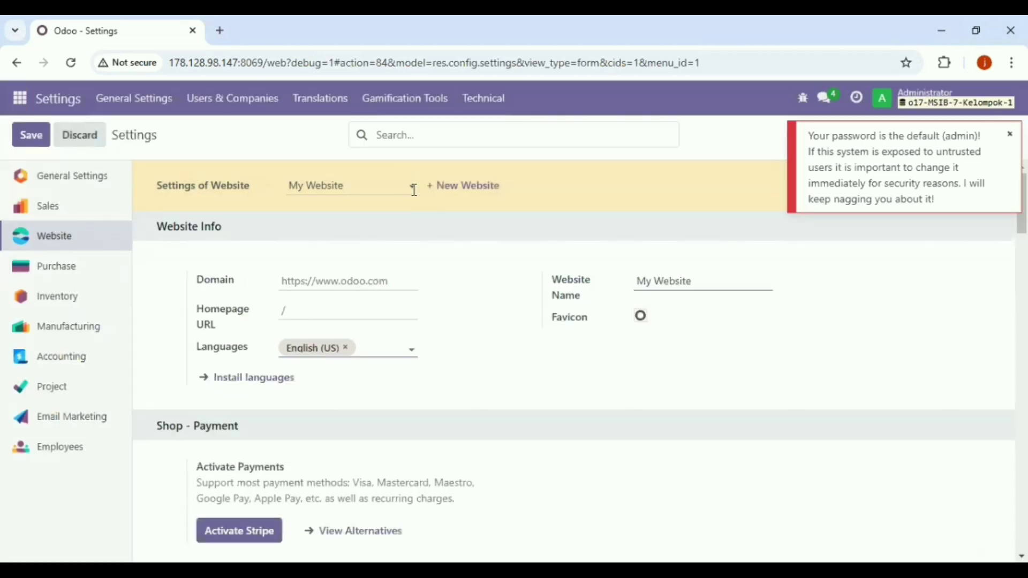
left_click(414, 190)
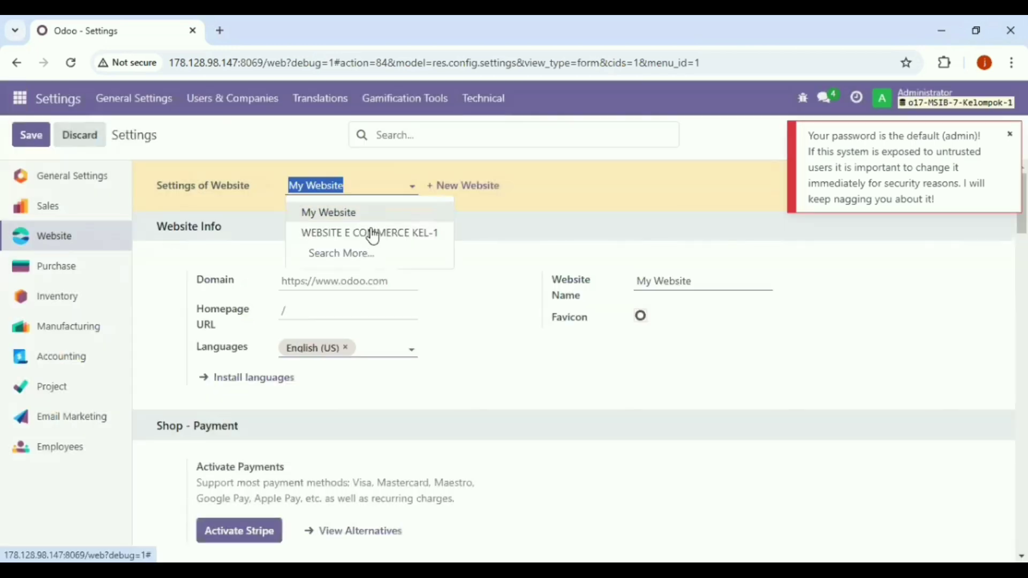
left_click(370, 233)
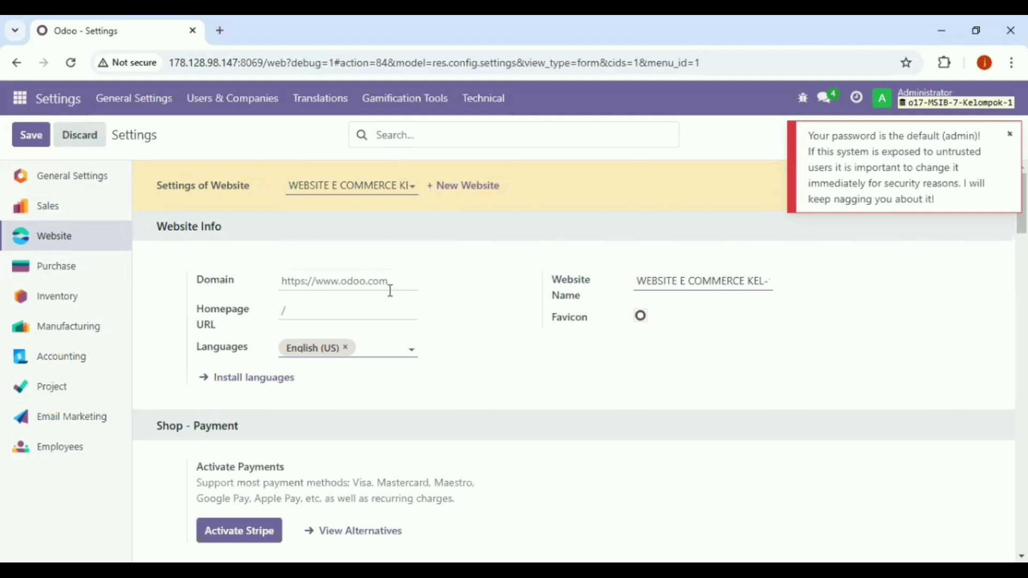
key("Tab")
scroll(573, 359, "down", 3)
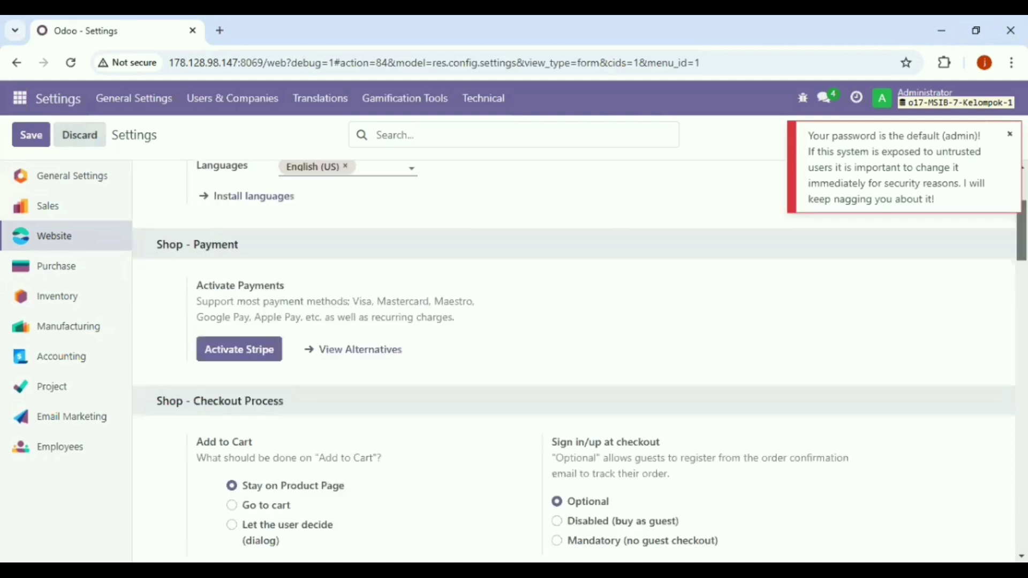
scroll(573, 359, "down", 3)
scroll(573, 359, "down", 1)
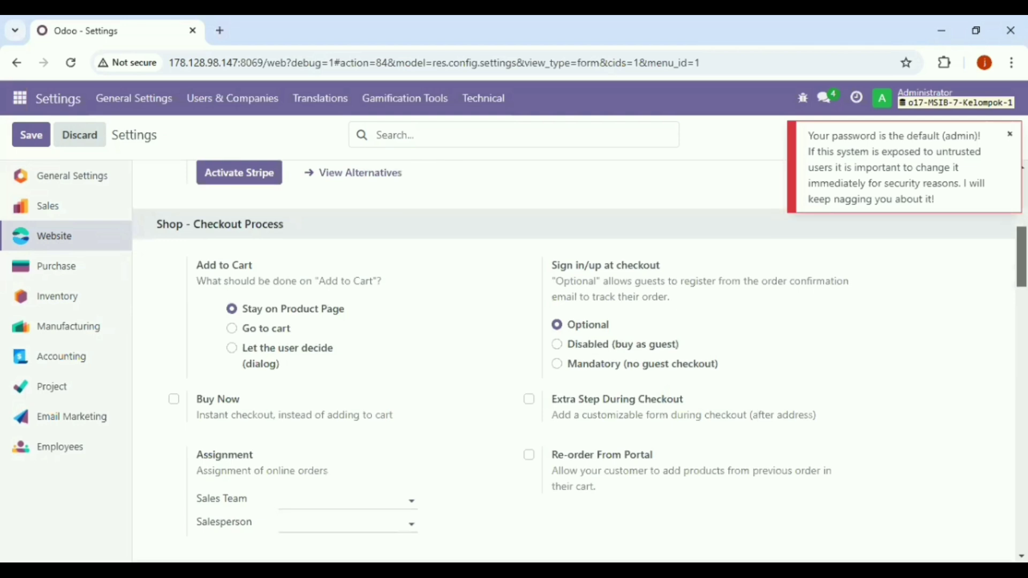
scroll(683, 449, "down", 5)
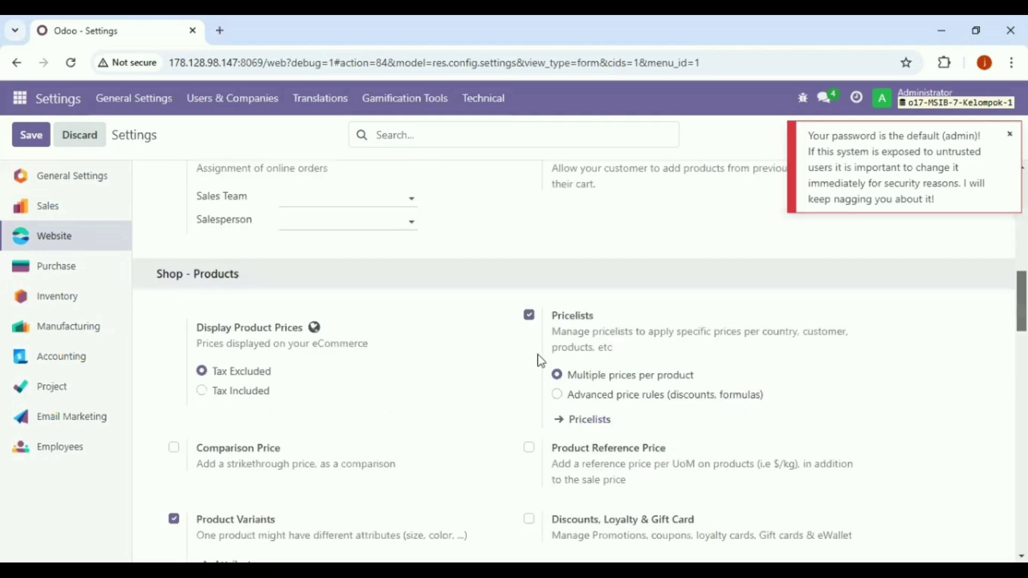
- Use advanced price rules, enable Discounts, Loyalty & Gift Card and On Site Payments & Picking, then save
left_click(558, 396)
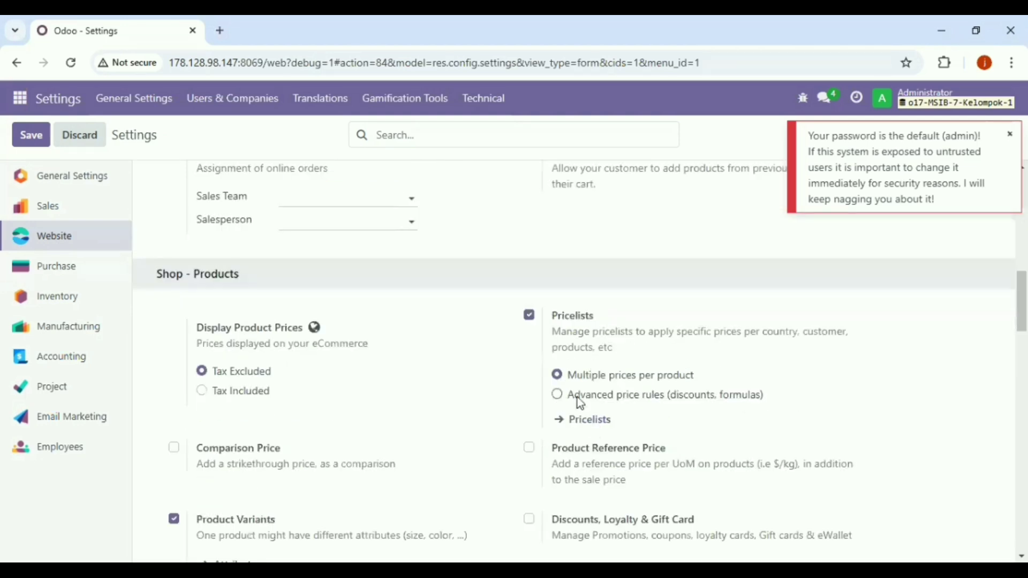
scroll(573, 359, "down", 2)
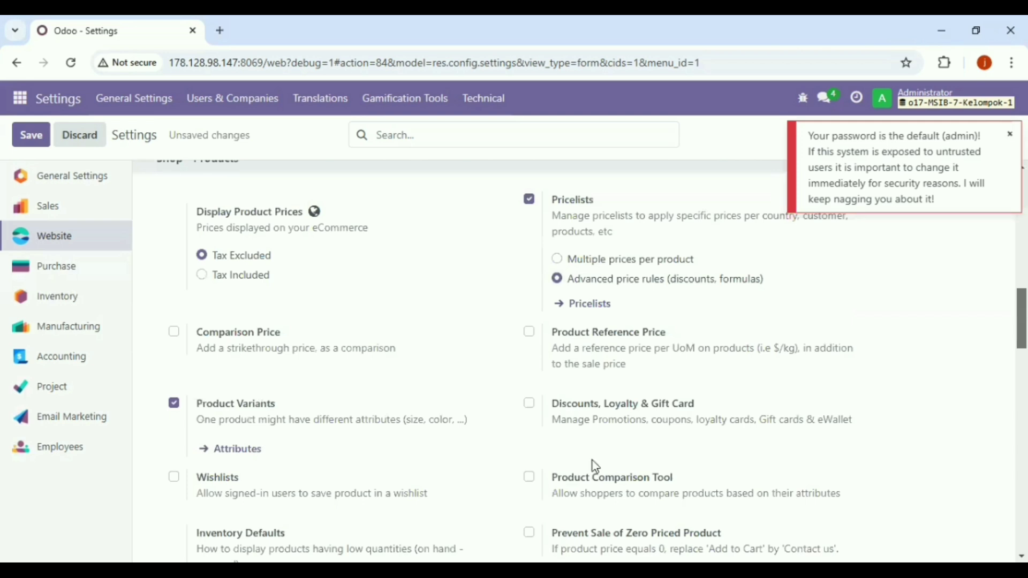
left_click(529, 405)
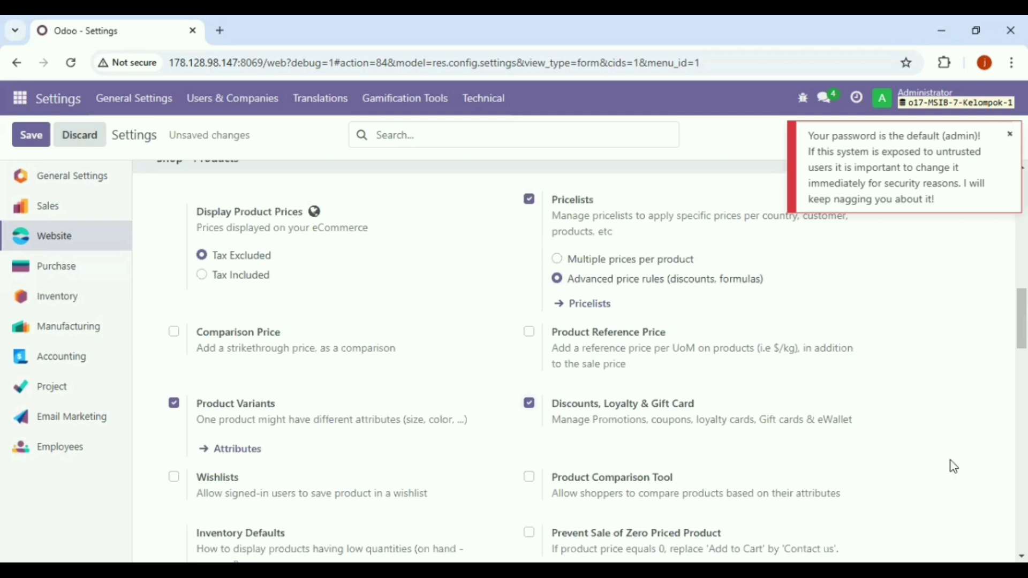
scroll(573, 359, "down", 3)
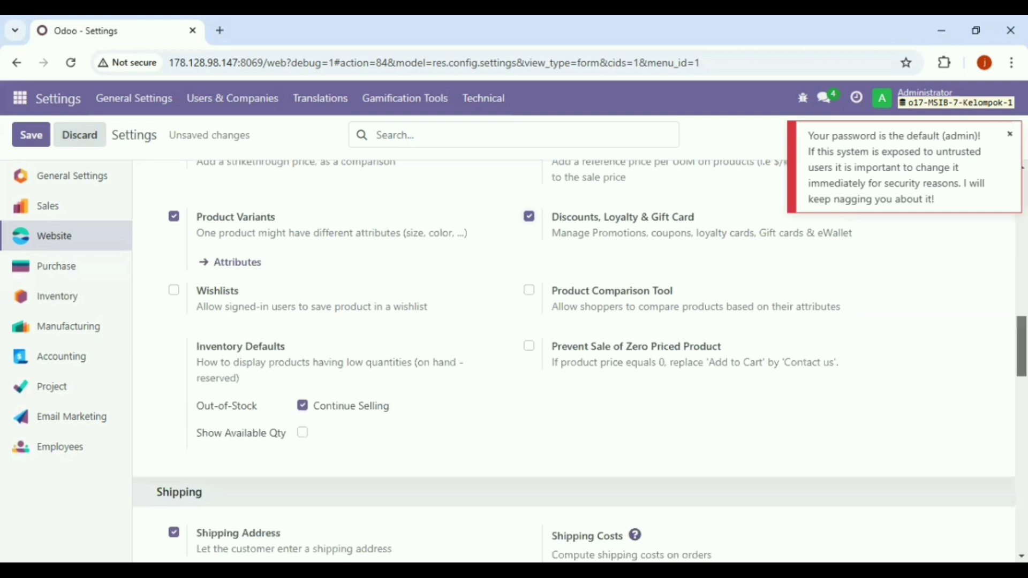
scroll(888, 411, "down", 3)
scroll(541, 450, "down", 5)
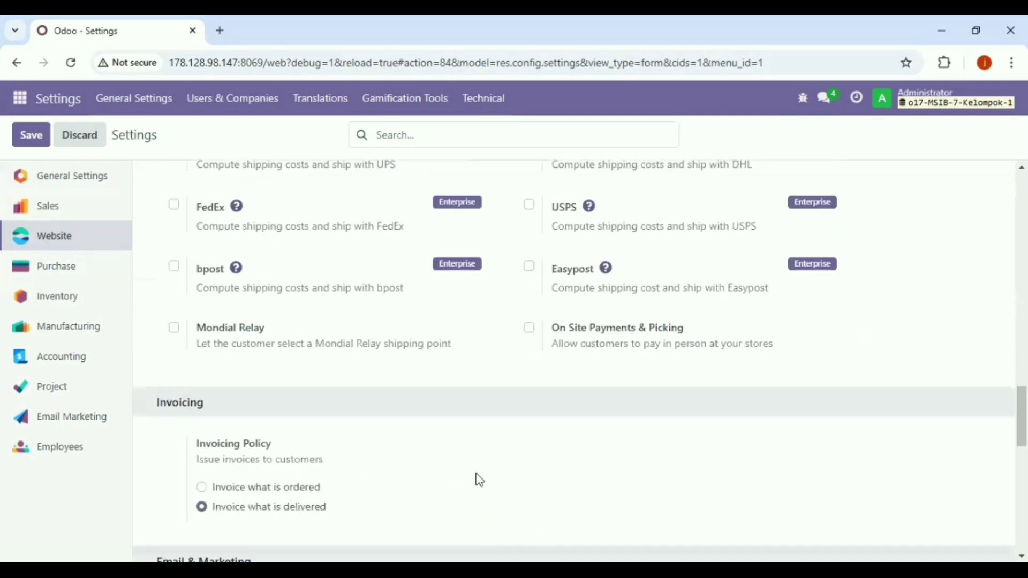
left_click(530, 328)
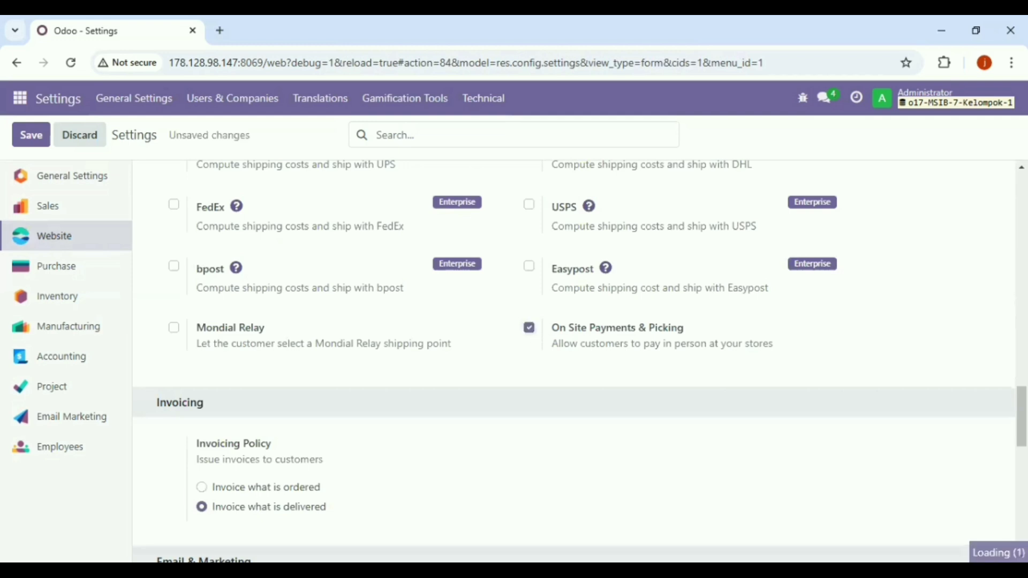
scroll(856, 362, "up", 5)
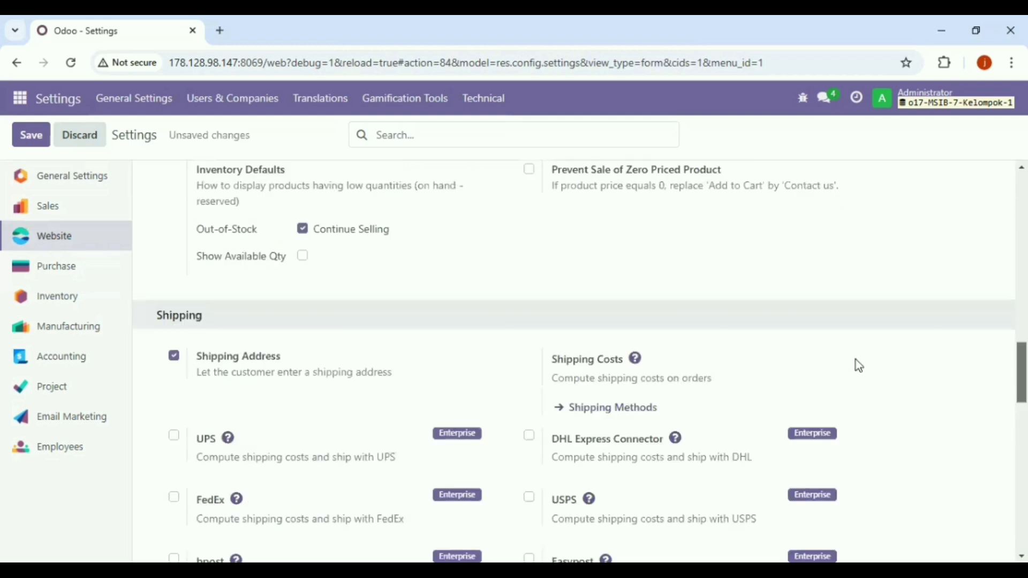
scroll(856, 362, "up", 6)
left_click(27, 142)
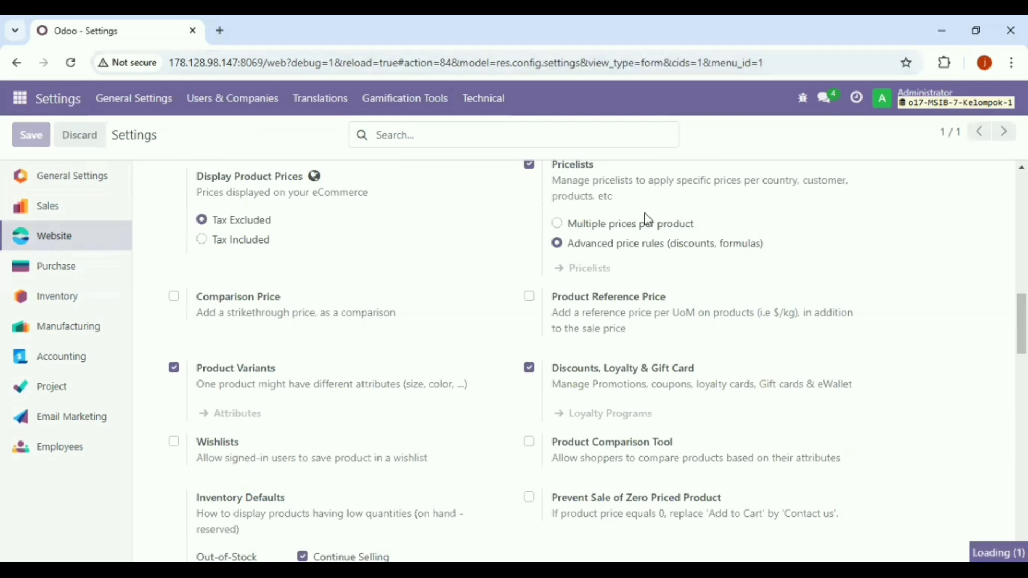
mouse_move(647, 220)
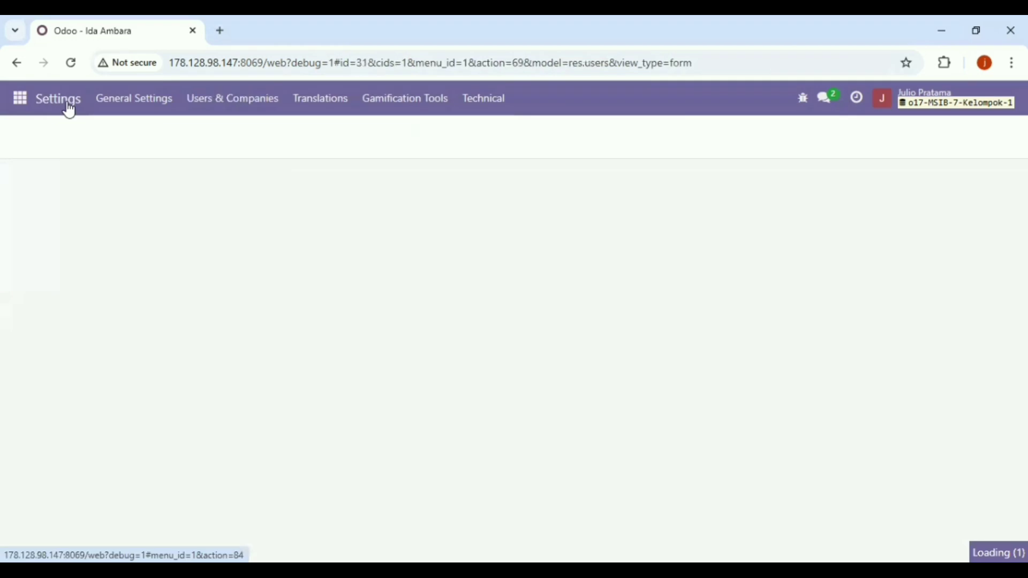
- Open the Website app and switch to WEBSITE E COMMERCE KEL-1 to view its Products list
left_click(69, 103)
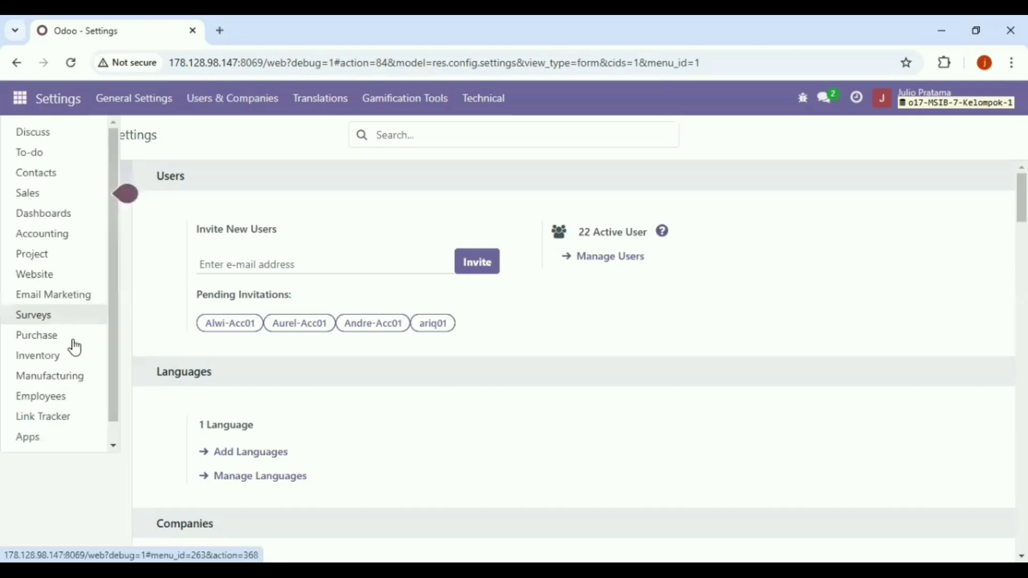
left_click(73, 276)
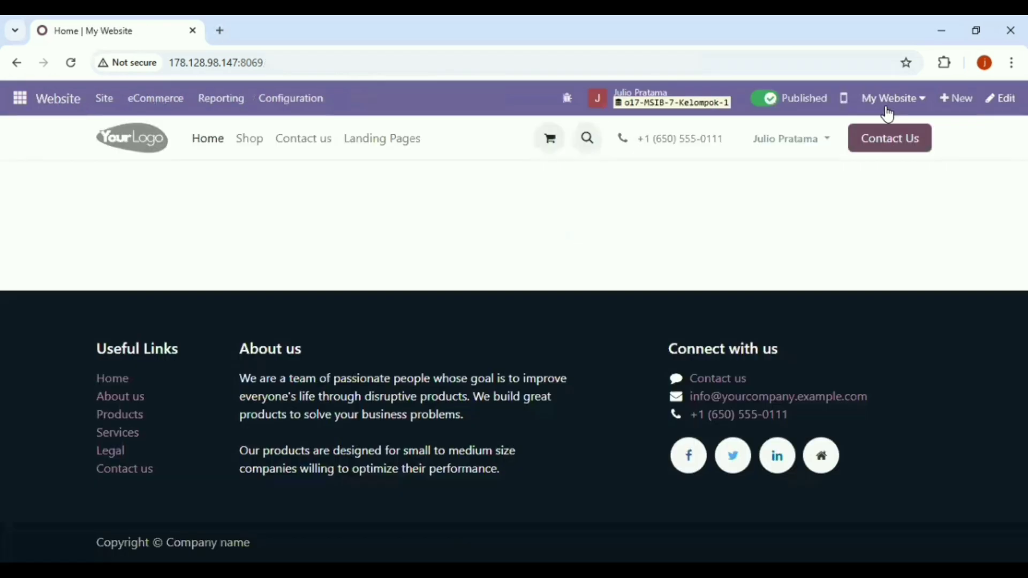
left_click(889, 100)
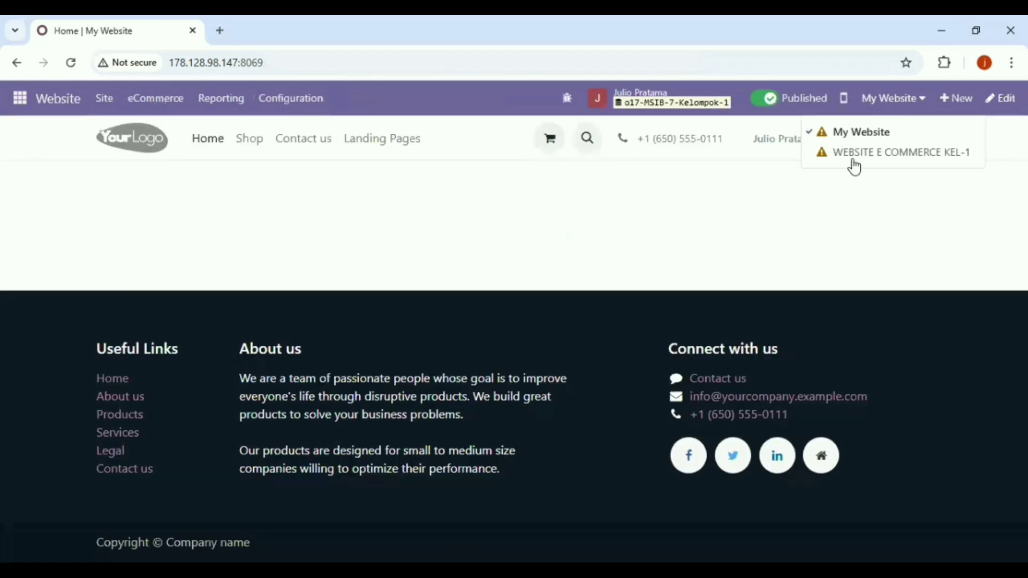
left_click(854, 160)
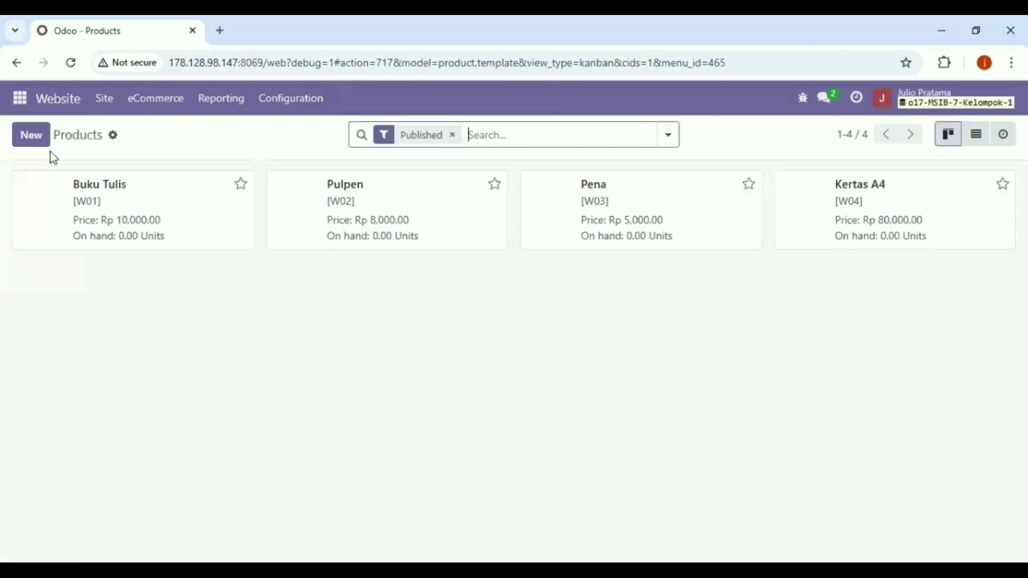
- Create a new storable product named 'Pensil [1]', invoiced on ordered quantities
left_click(25, 139)
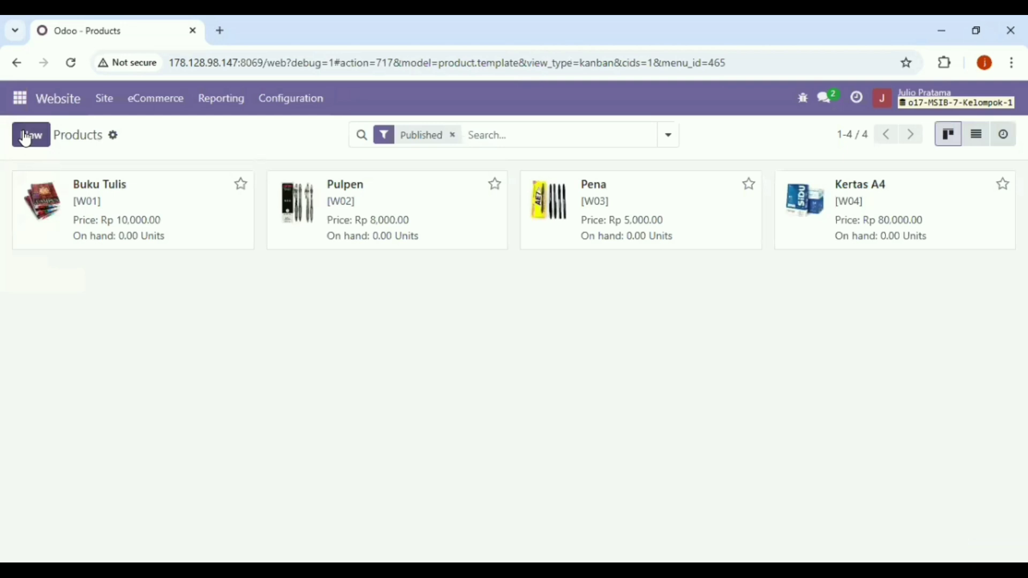
left_click(25, 138)
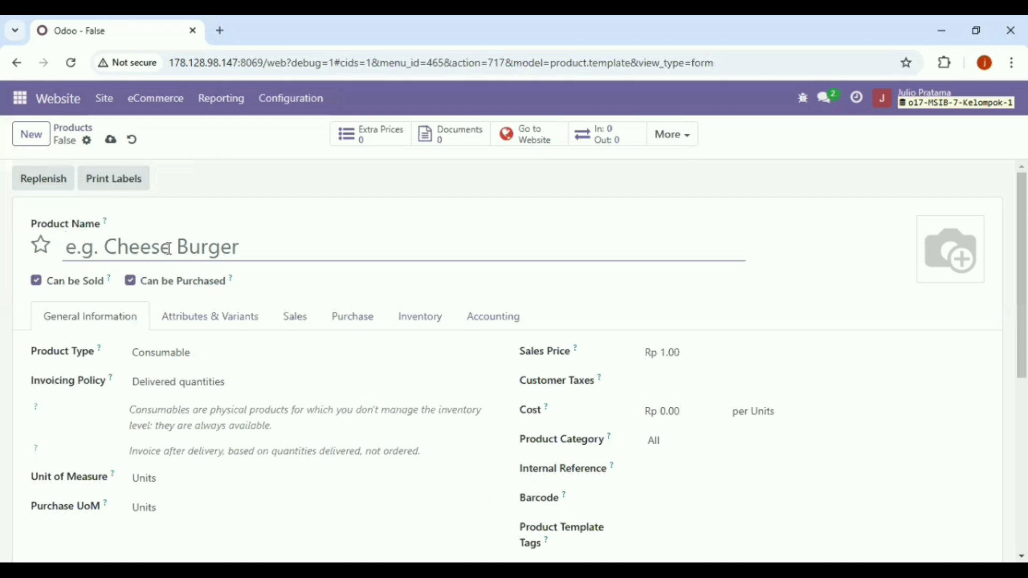
type("Pe")
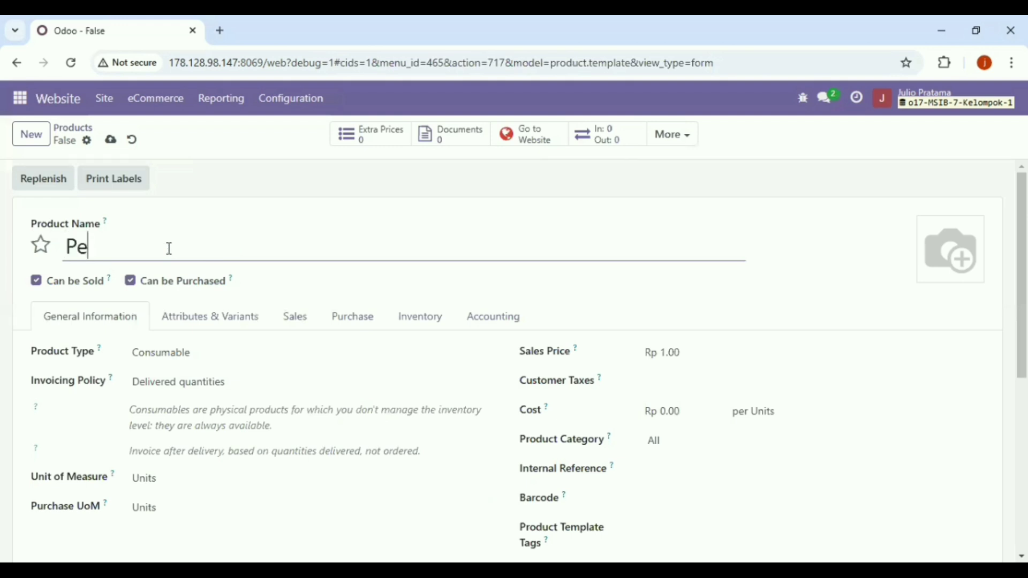
type("nsil [1]")
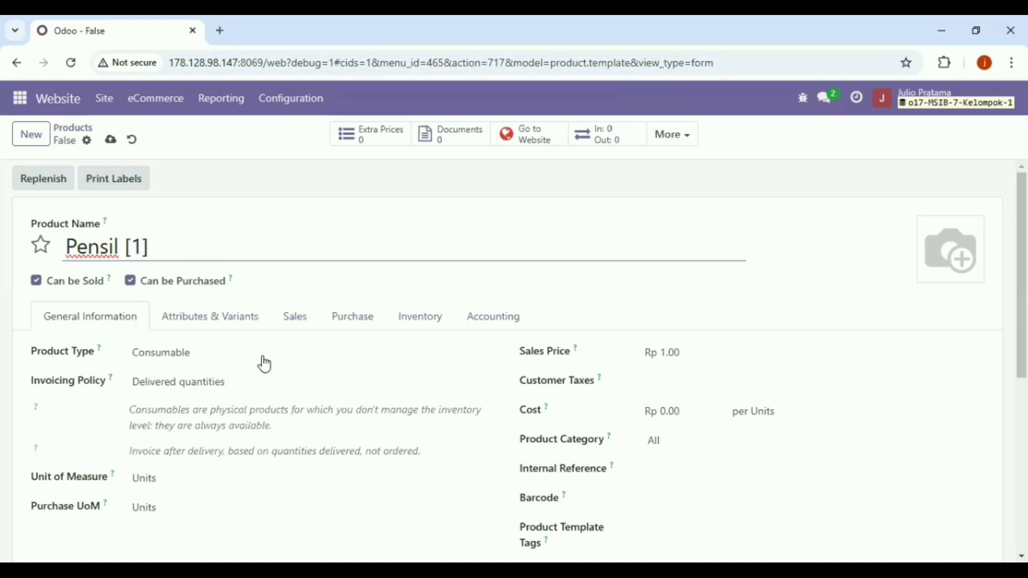
left_click(215, 352)
left_click(203, 413)
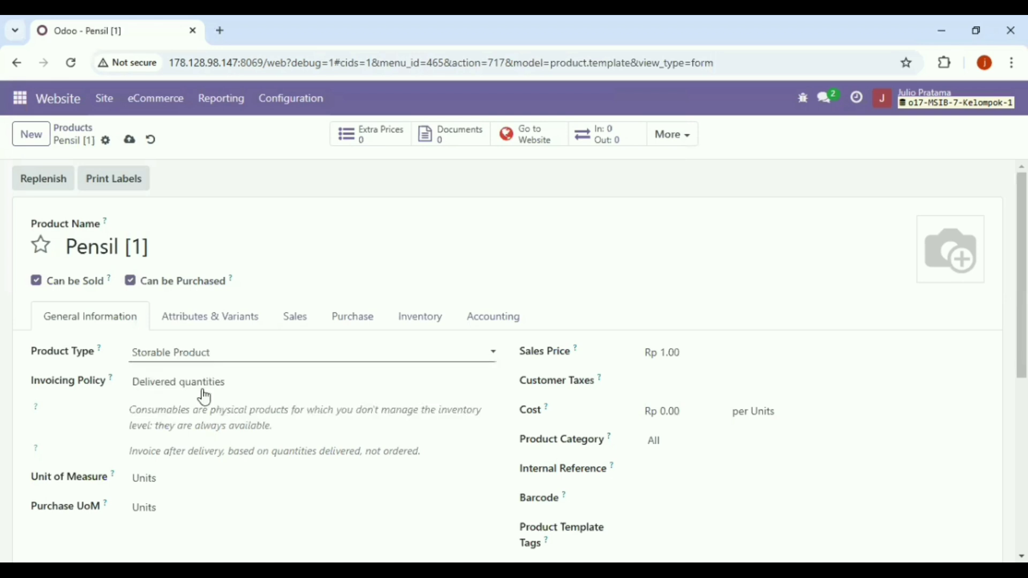
key("Tab")
key("Up")
- Set Pensil [1]'s sales price to 44,000, correcting an extra zero
left_click(707, 360)
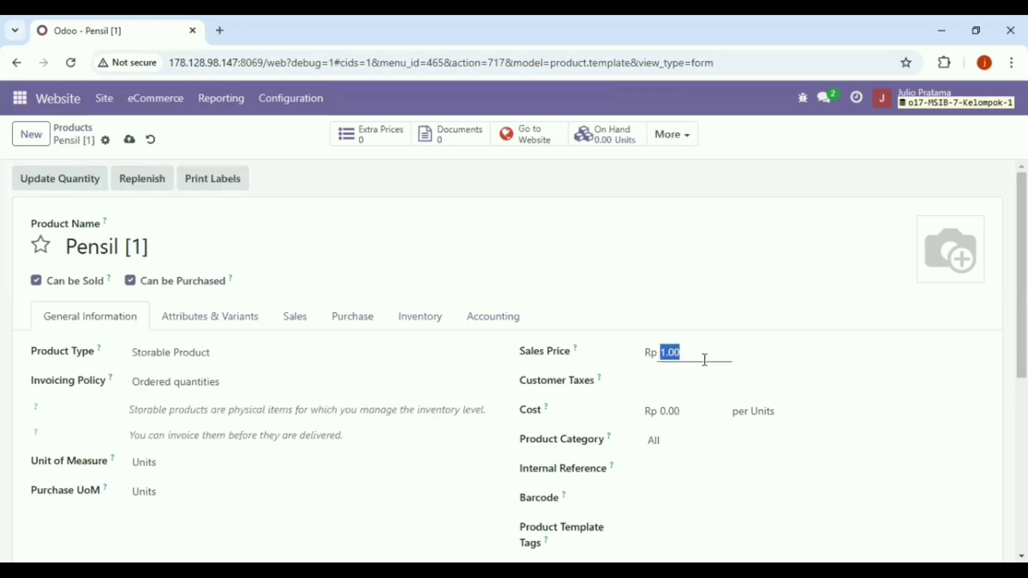
key("BackSpace")
type("440000")
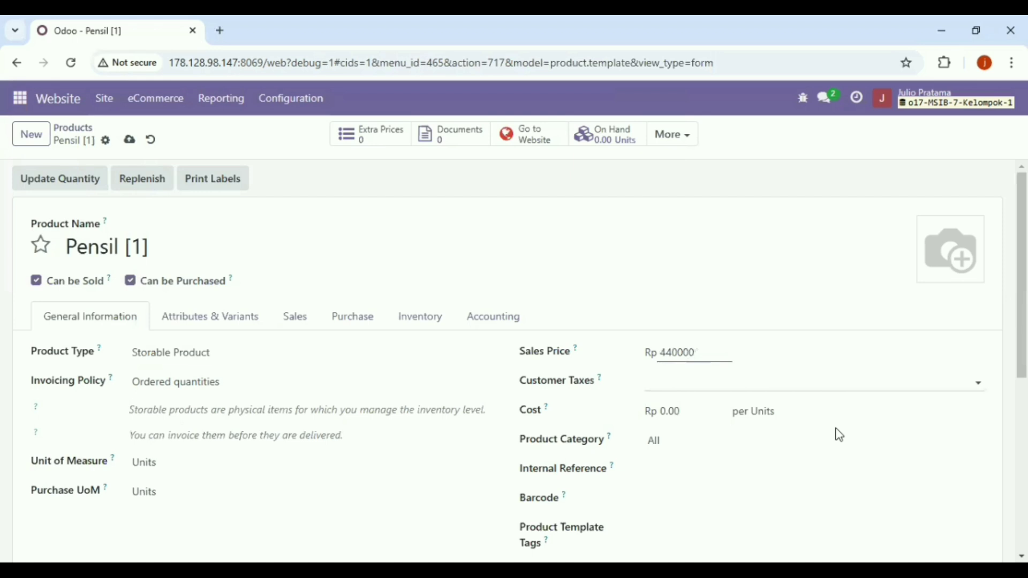
left_click(675, 371)
double_click(681, 354)
left_click(681, 354)
key("BackSpace")
key("BackSpace")
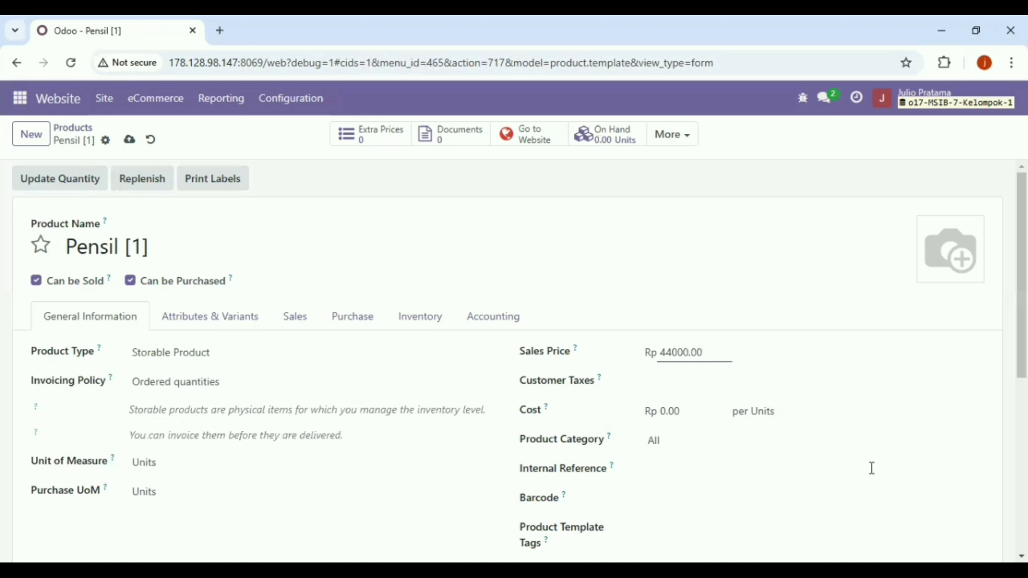
left_click(625, 476)
- Put the product in category All / ATK with a cost of 15,000
left_click(692, 439)
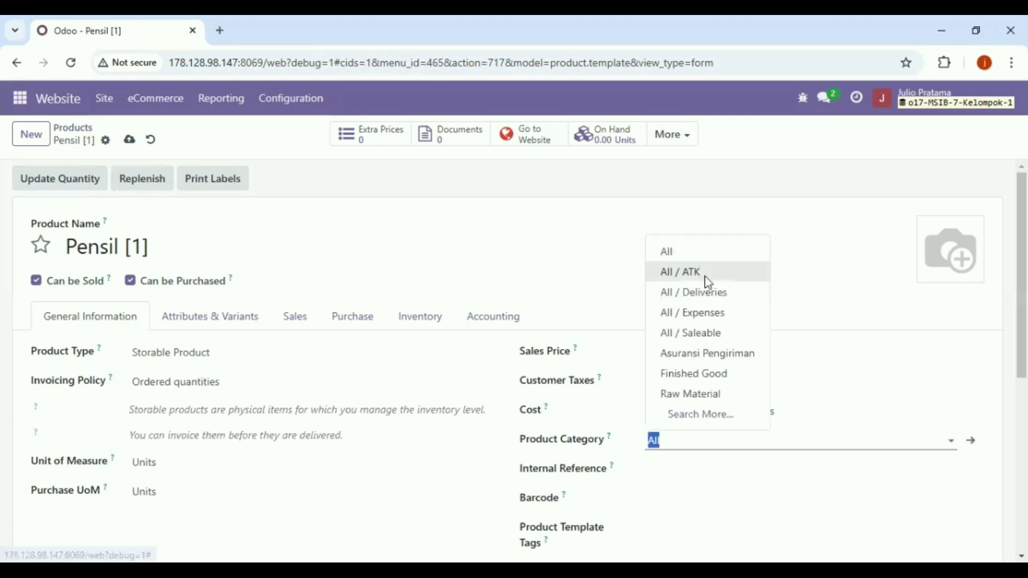
left_click(705, 277)
left_click(690, 404)
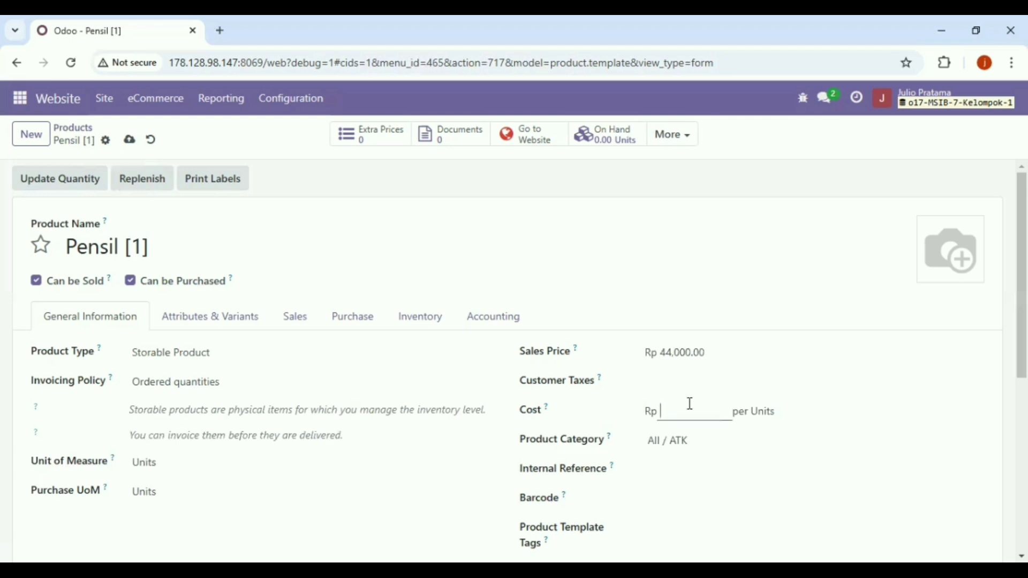
type("15000")
left_click(723, 495)
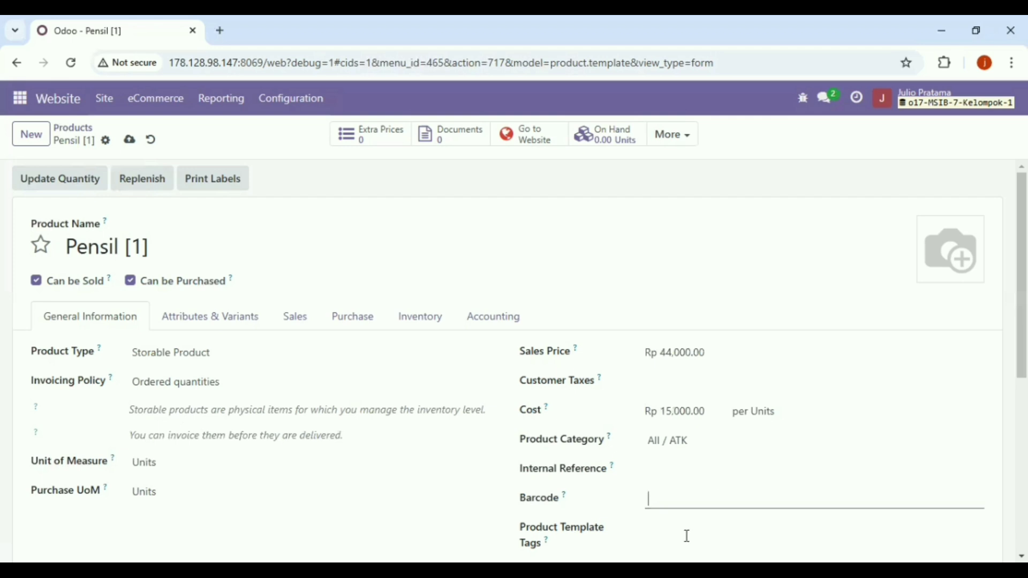
left_click(687, 536)
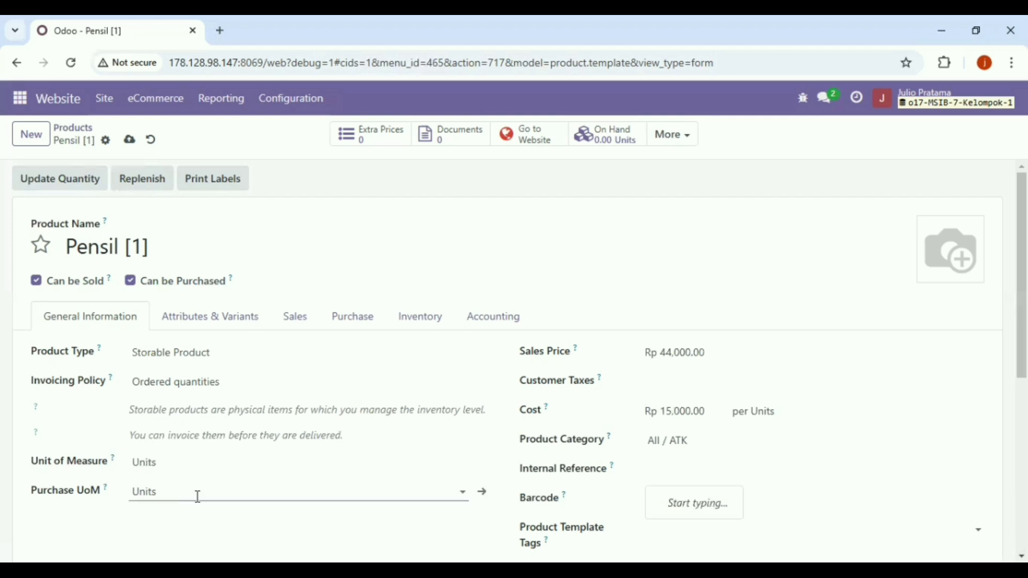
left_click(285, 327)
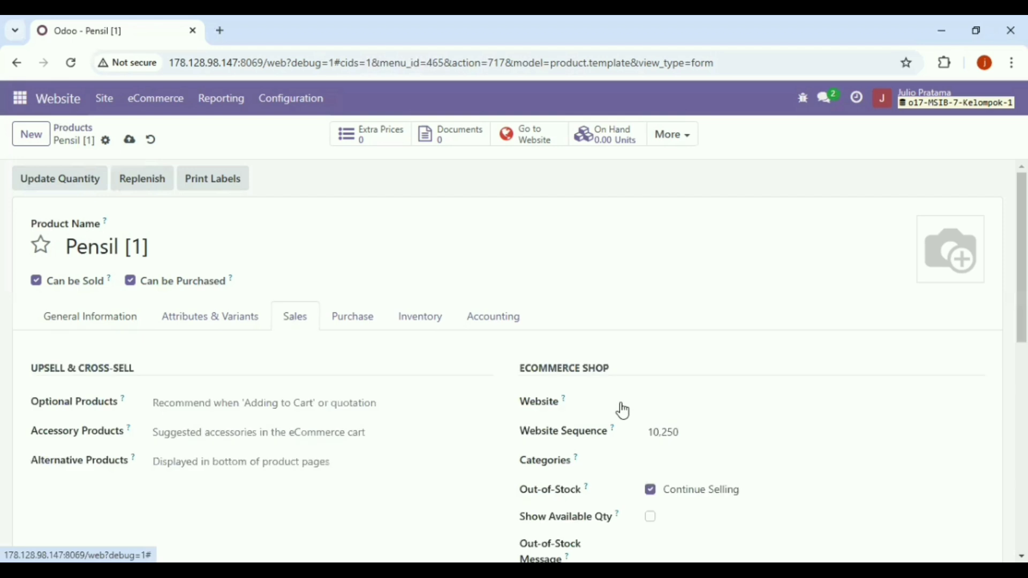
- Assign Pensil [1] to WEBSITE E COMMERCE KEL-1, add the pencil photo, save, and preview the homepage
left_click(722, 399)
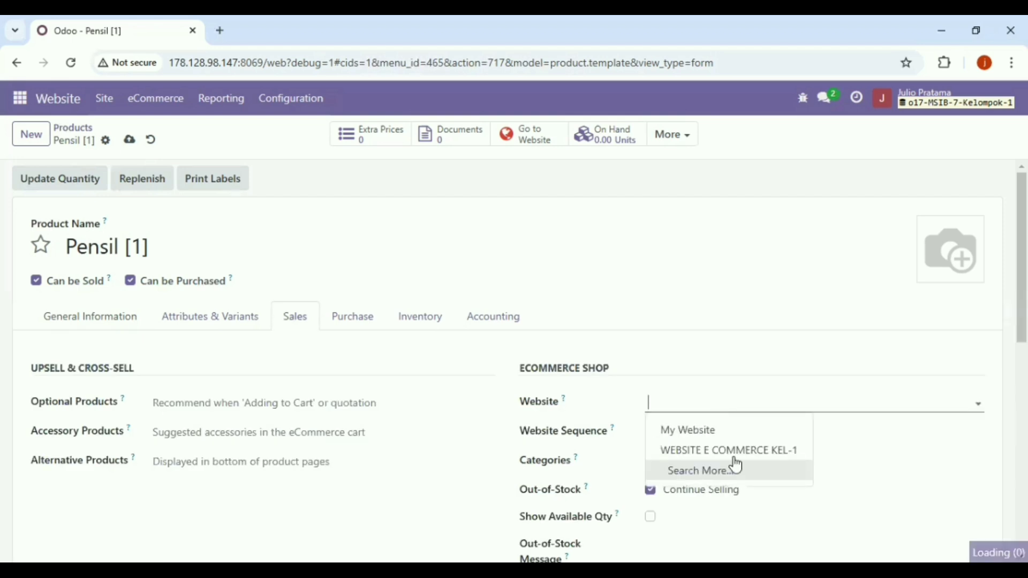
left_click(735, 454)
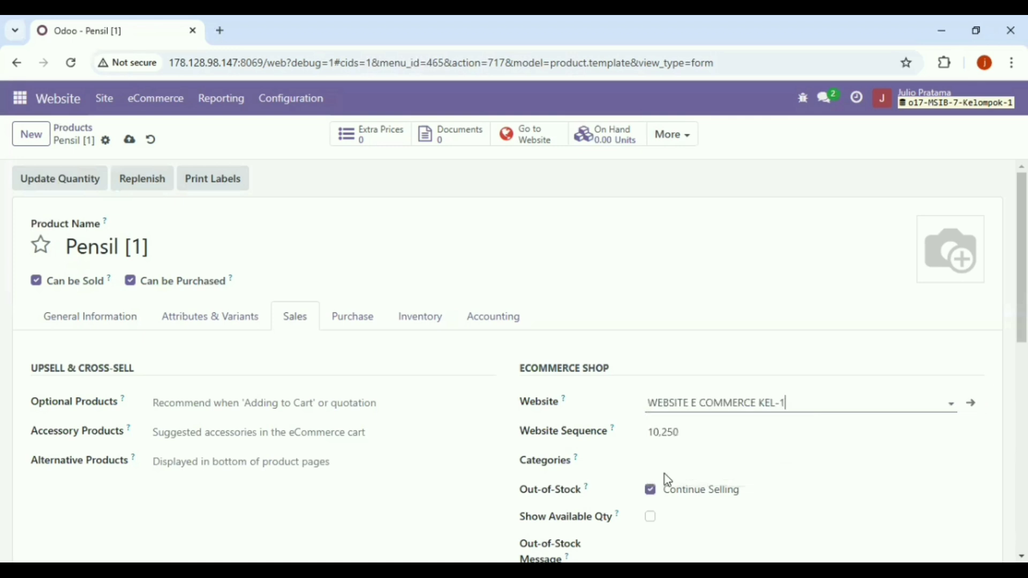
left_click(673, 466)
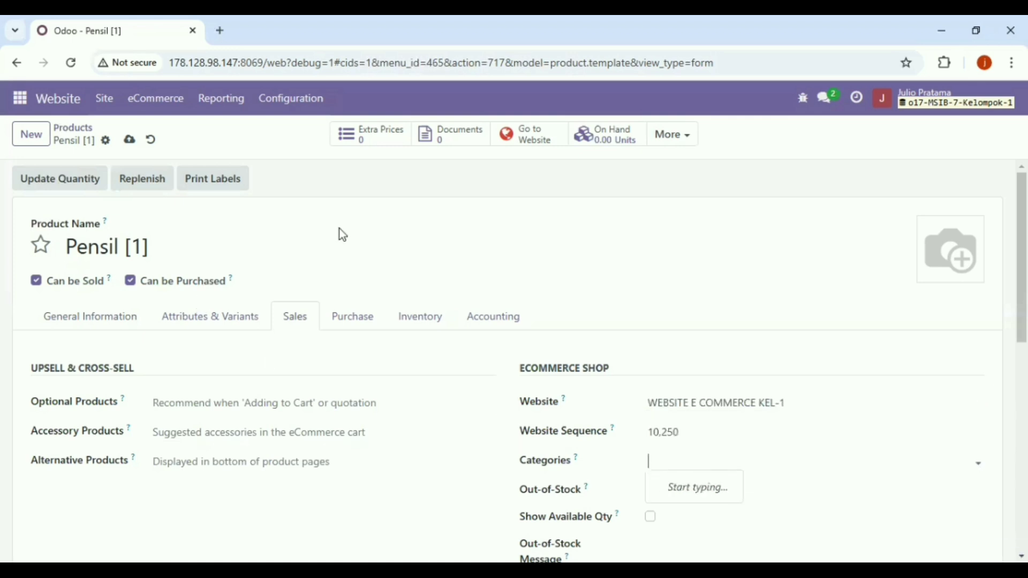
mouse_move(905, 275)
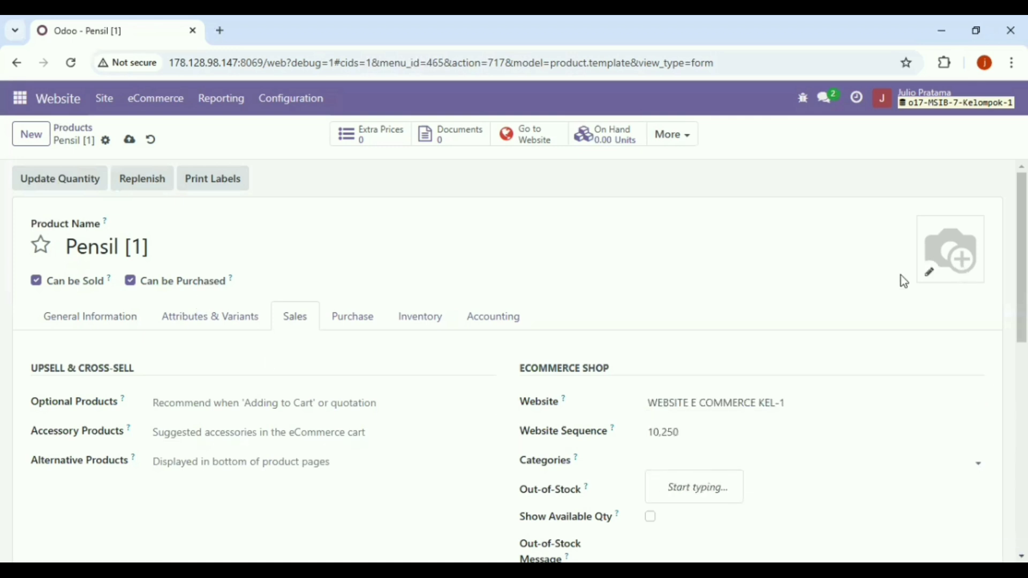
left_click(929, 277)
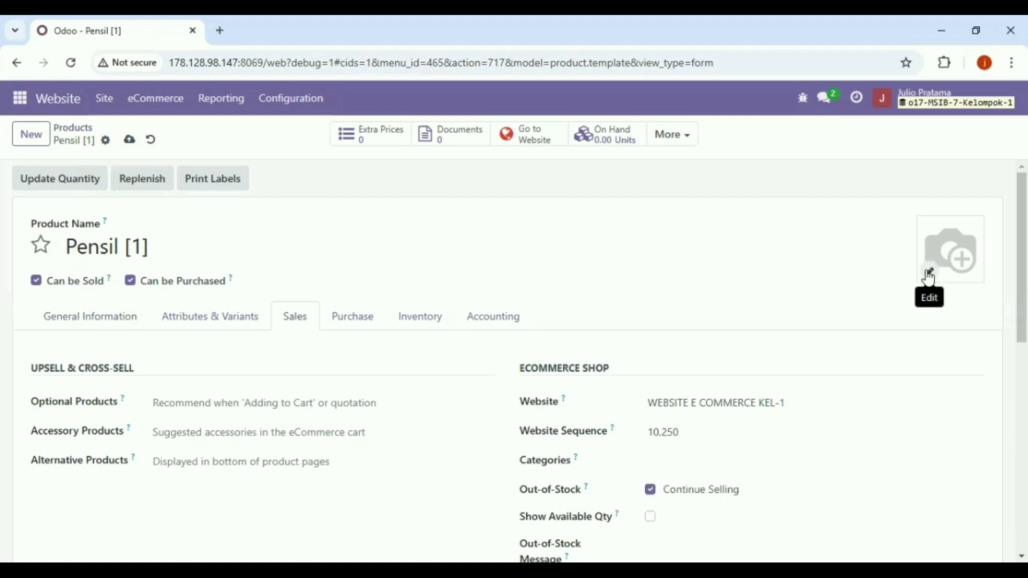
left_click(930, 274)
key("Return")
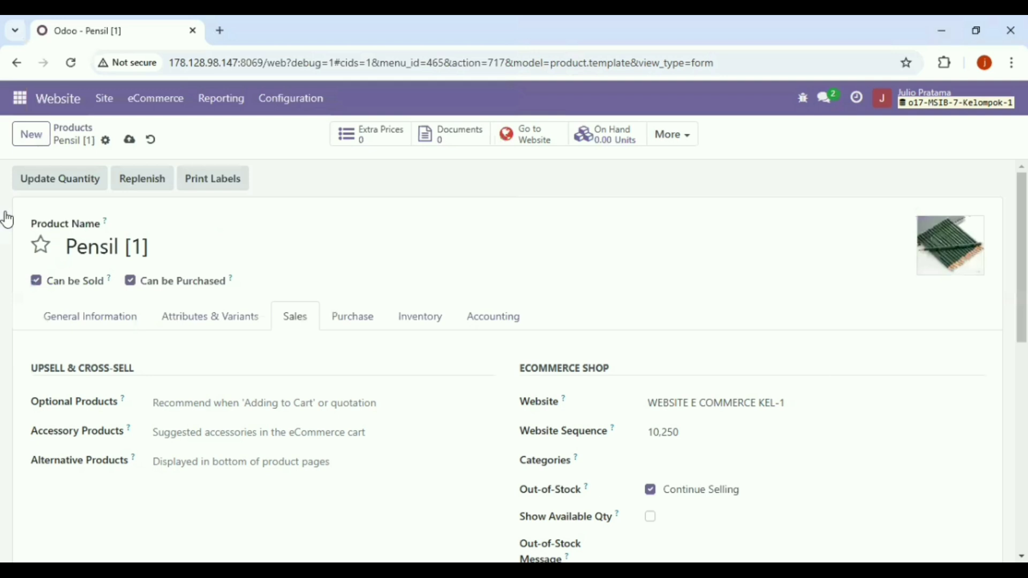
left_click(129, 141)
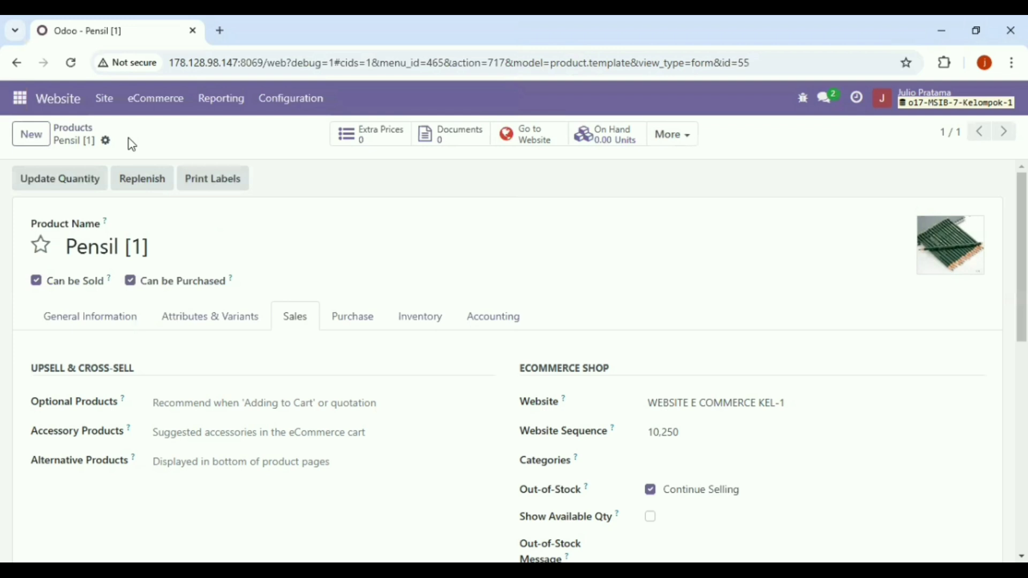
left_click(151, 110)
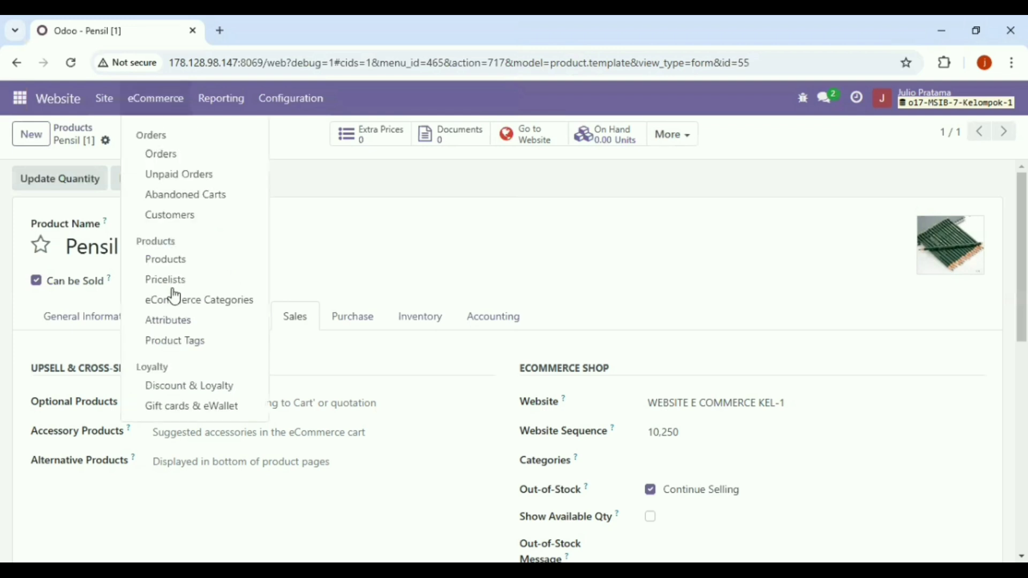
left_click(61, 107)
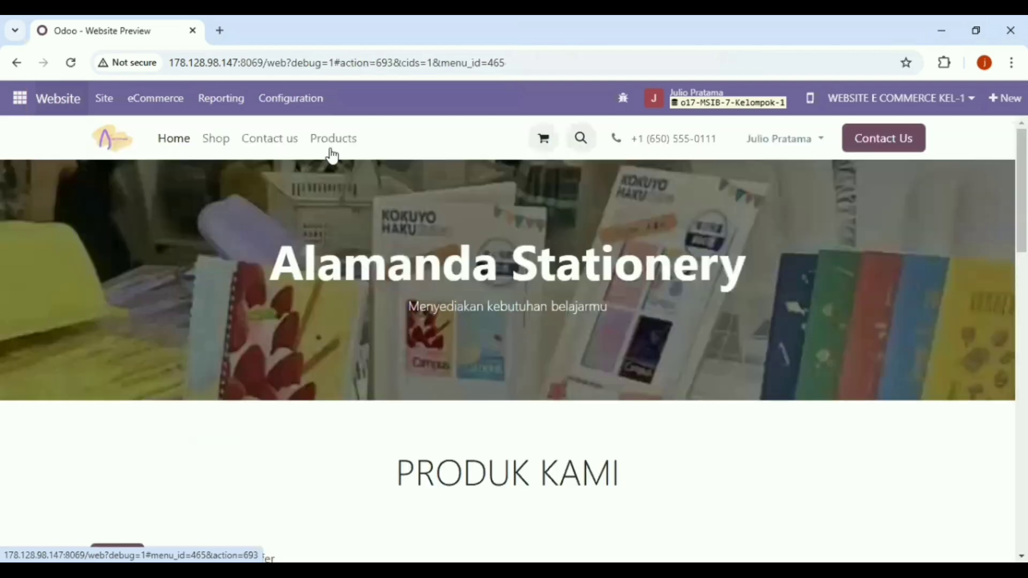
- Search the shop for '[1]' products and open the Pensil [1] product page
left_click(216, 140)
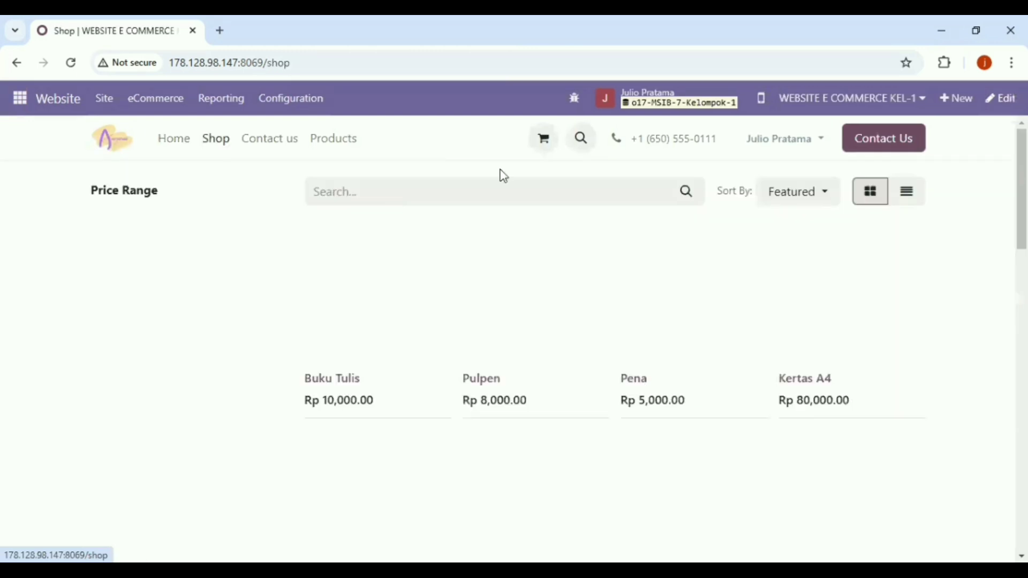
left_click(528, 190)
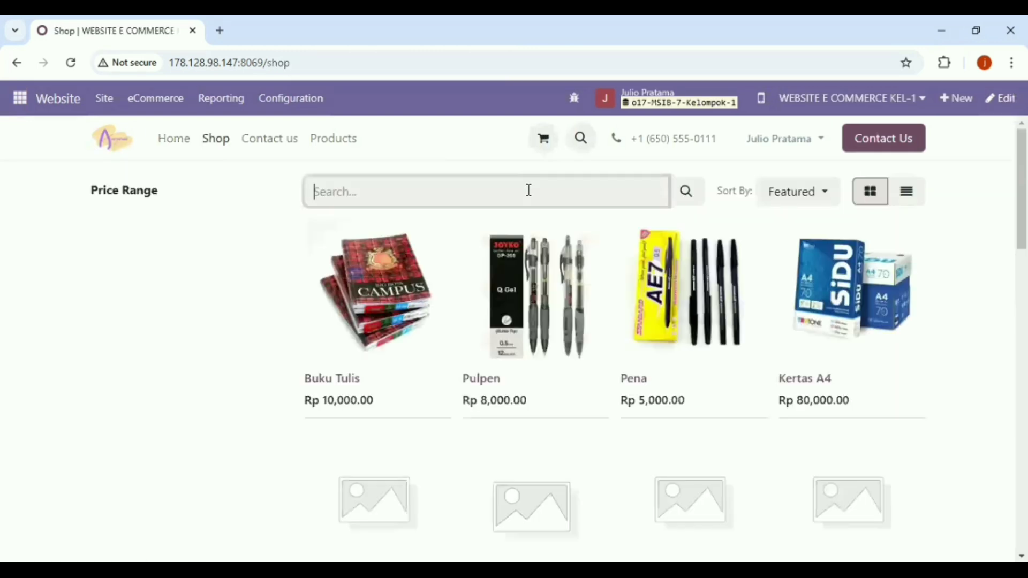
type("l")
type("1]")
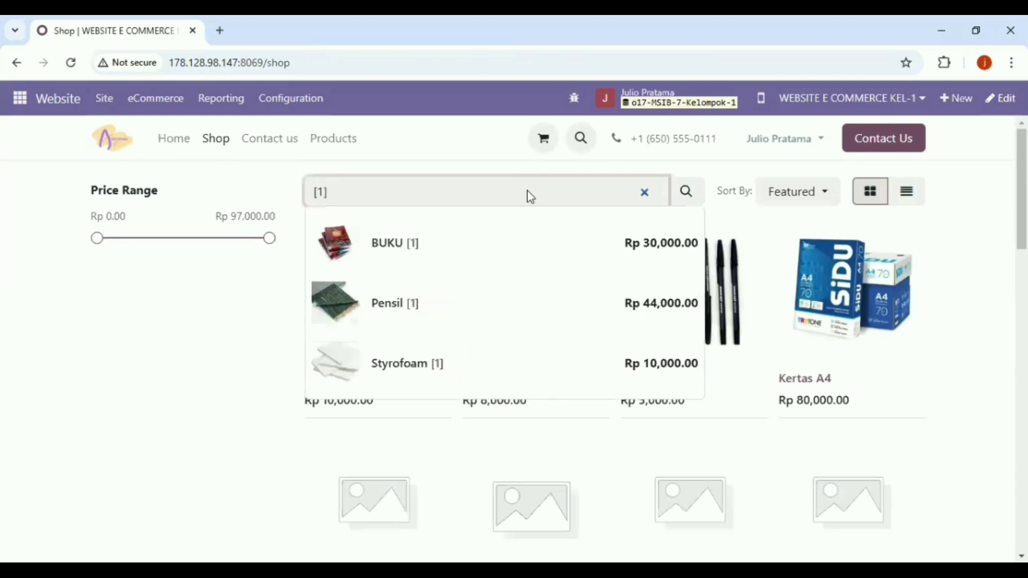
key("Return")
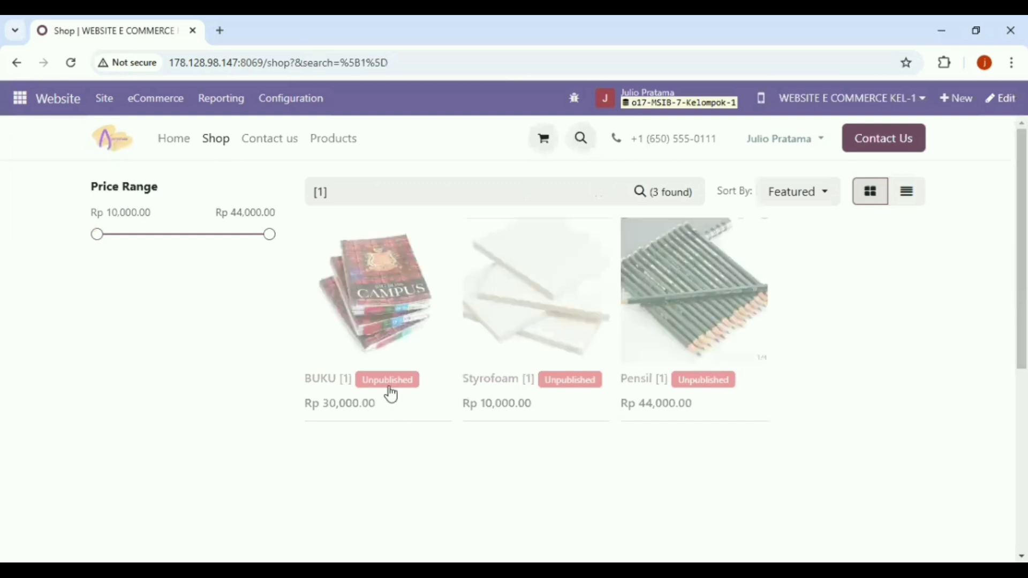
left_click(703, 384)
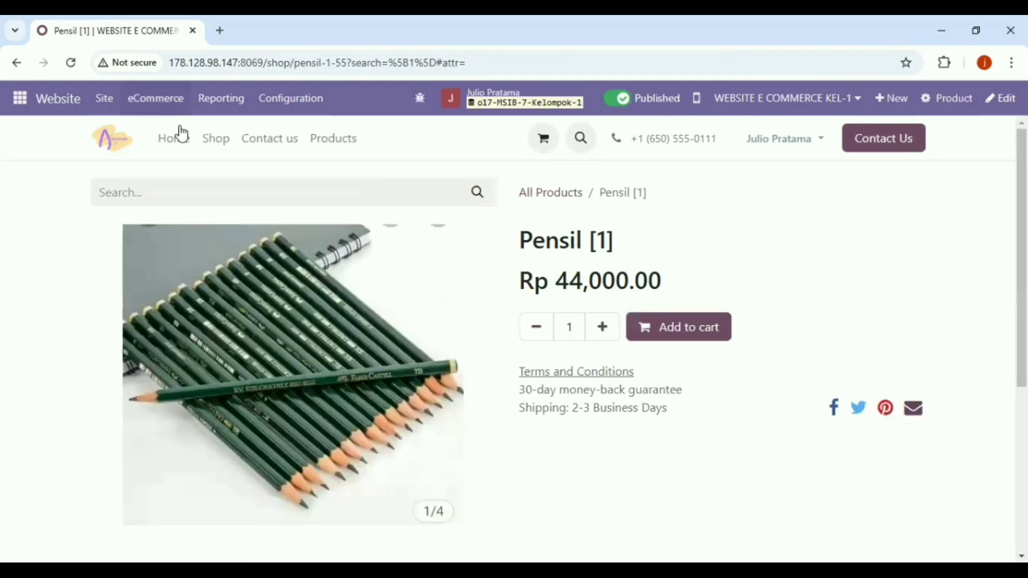
- Search the shop for '[1]' again and publish the Styrofoam [1] product
left_click(209, 144)
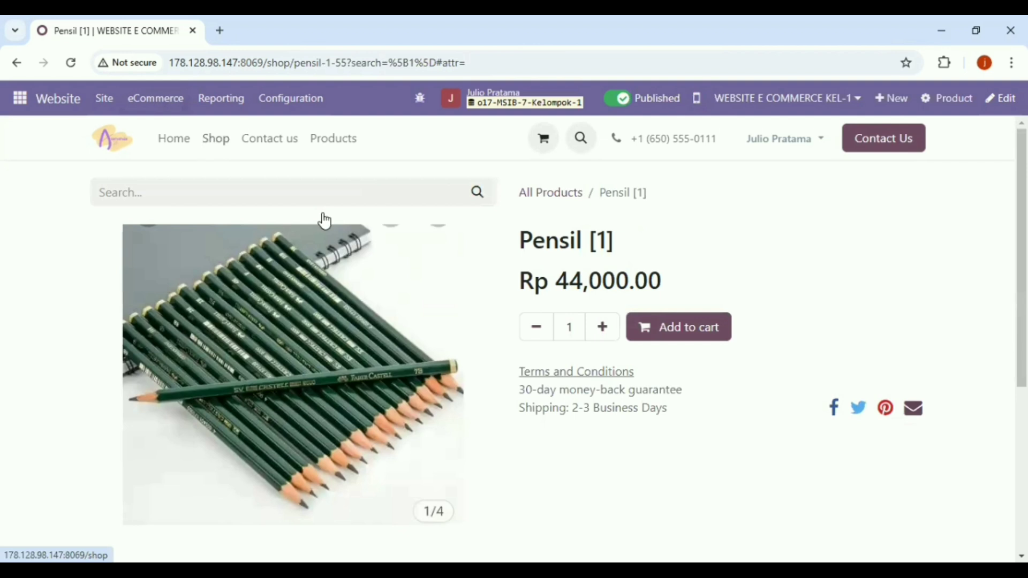
left_click(485, 191)
type("[1]")
key("Return")
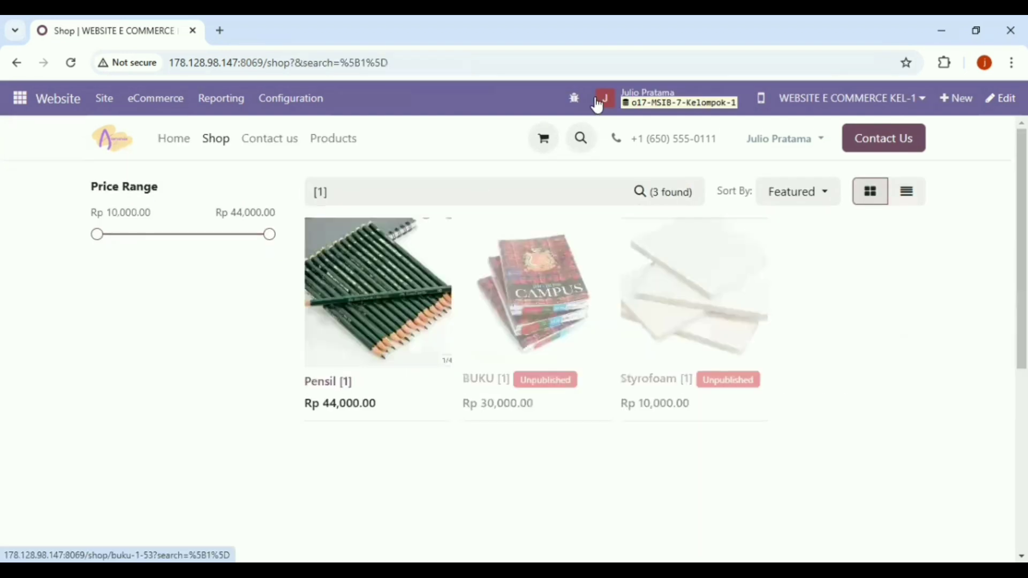
key("Return")
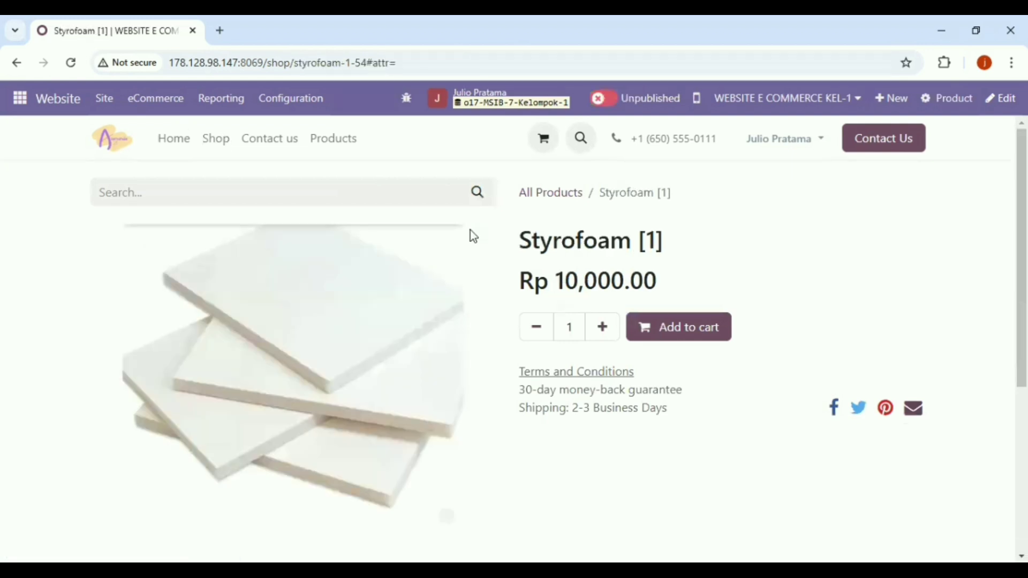
left_click(602, 98)
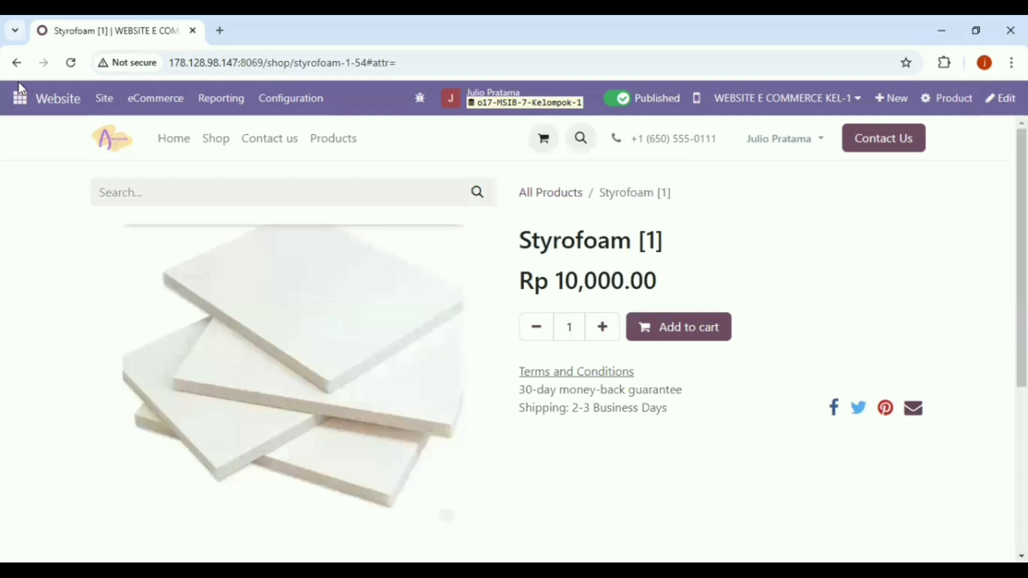
left_click(138, 98)
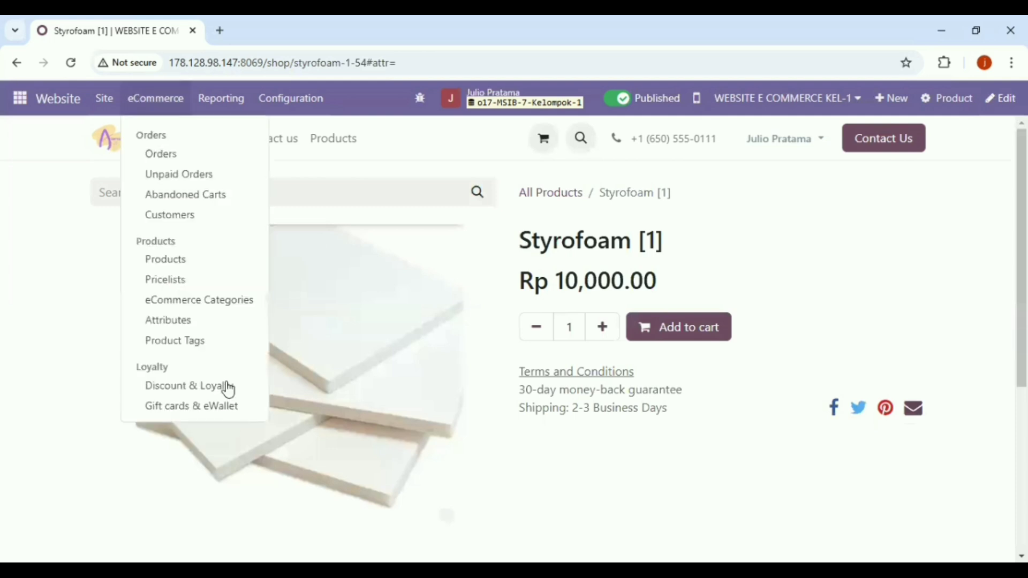
- Create a new loyalty program with the Program Name 'Discount 10%'
left_click(227, 385)
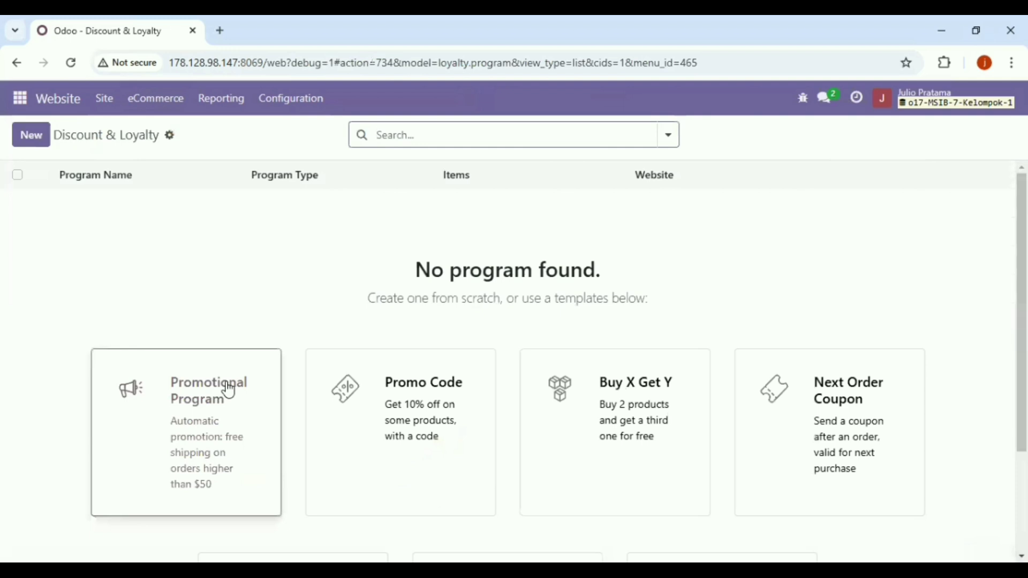
left_click(31, 138)
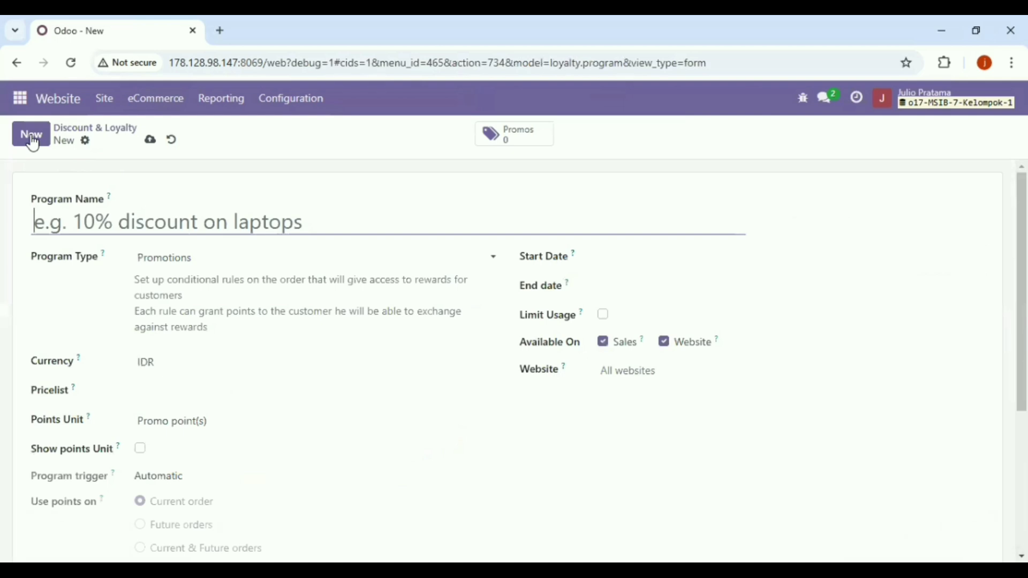
left_click(114, 225)
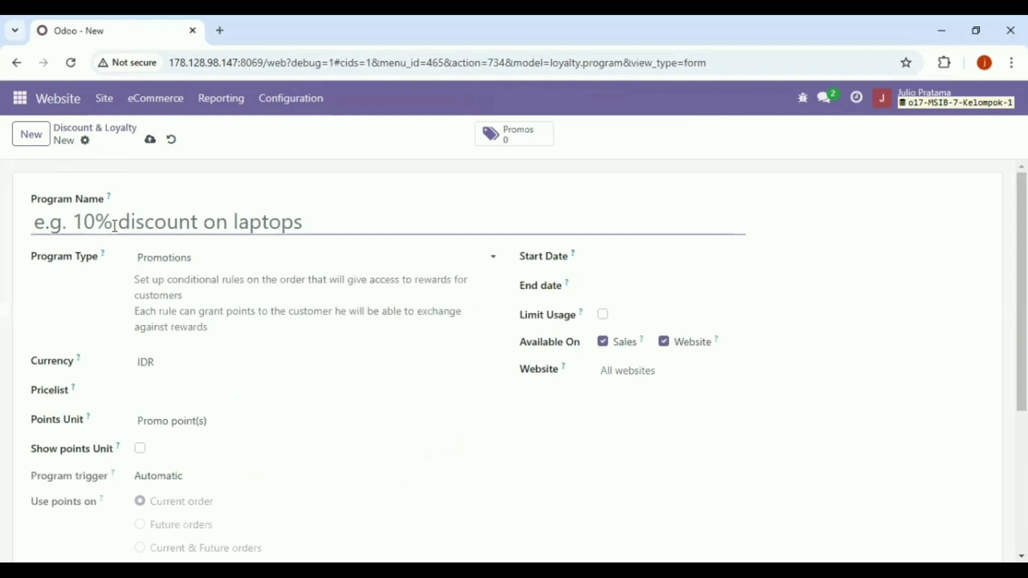
type("DD")
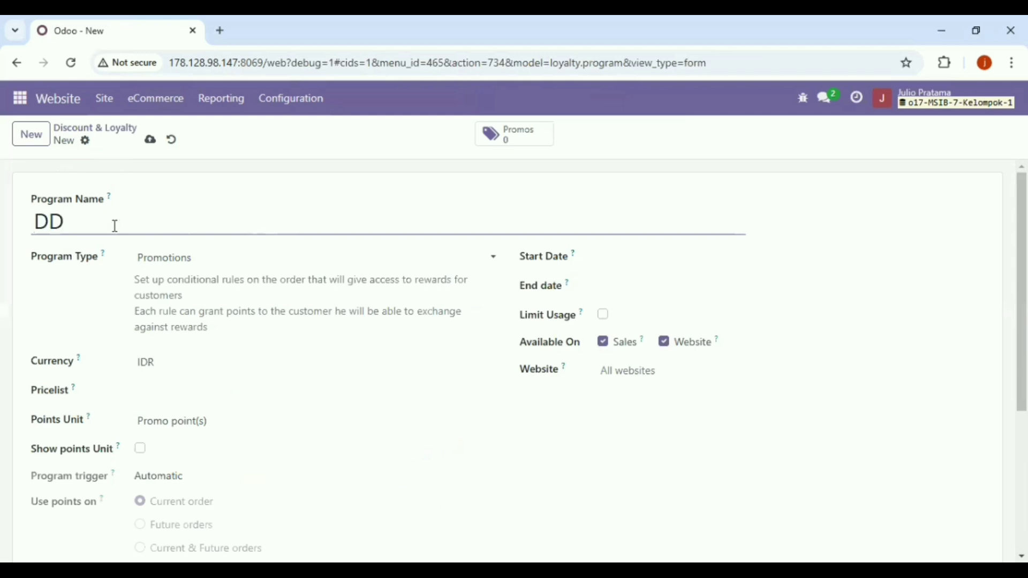
key("BackSpace")
type("iscount")
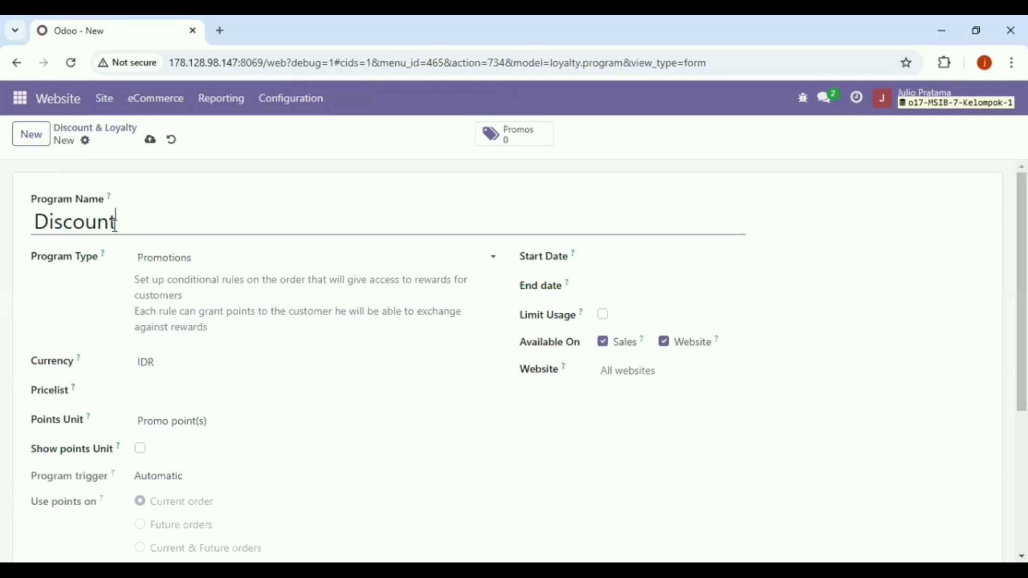
type(" 1")
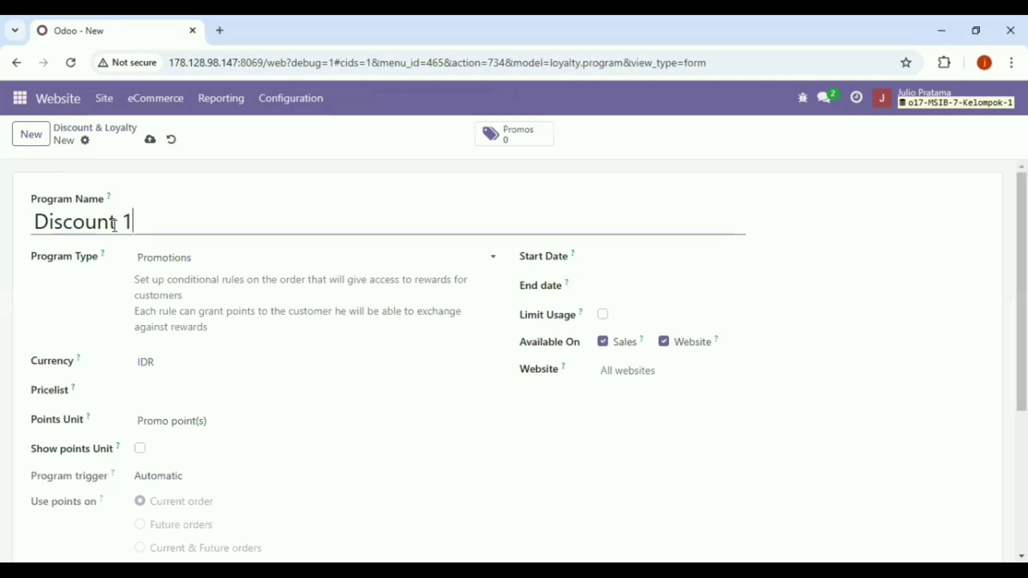
type("0%")
- Make it a Discount Code program running from 11/08/2024 to 11/15/2024
left_click(172, 258)
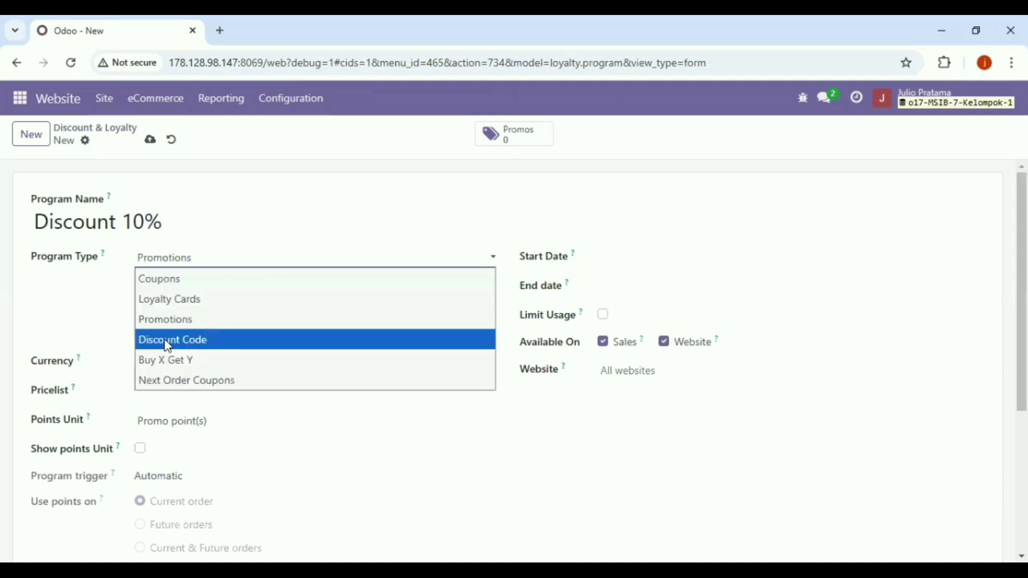
left_click(170, 340)
left_click(617, 257)
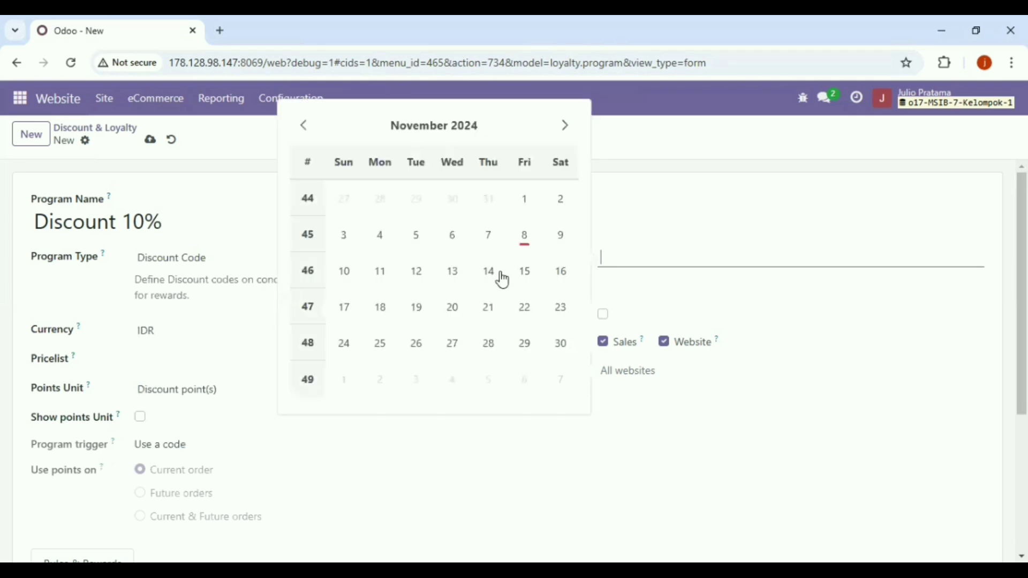
left_click(525, 235)
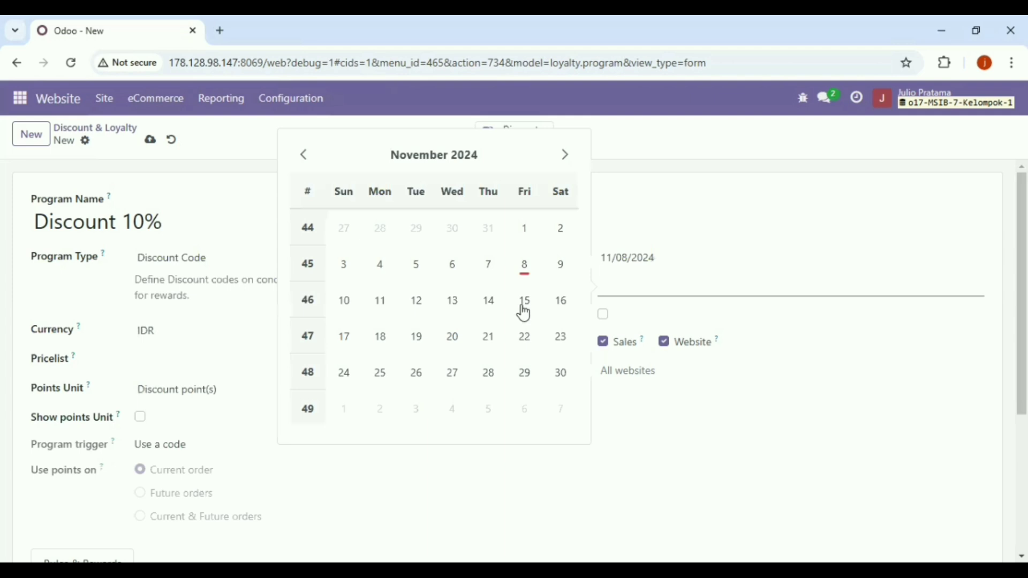
left_click(525, 313)
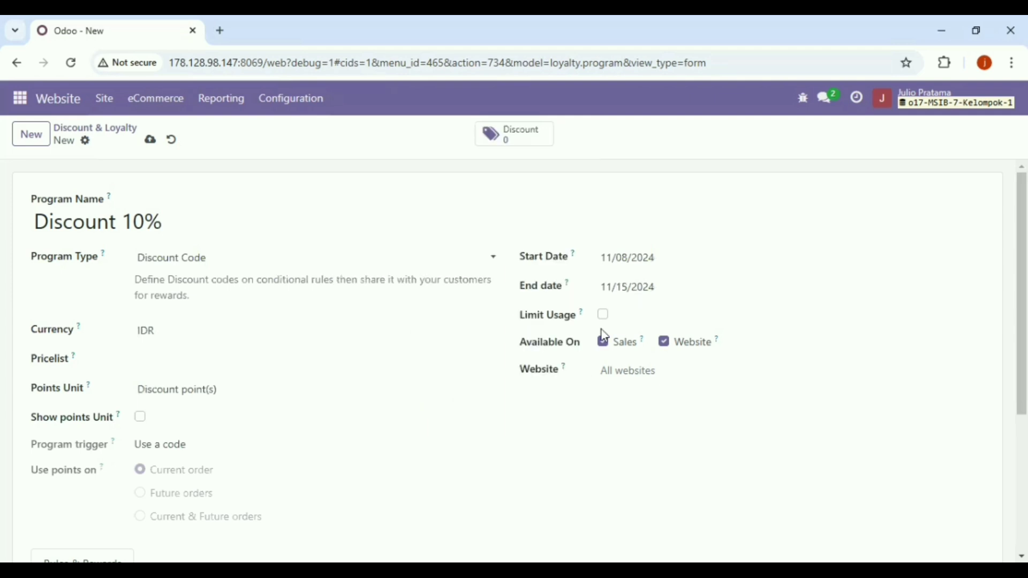
- Apply the OKTOBER 2024 (IDR) pricelist and the WEBSITE E COMMERCE KEL-1 website
left_click(198, 358)
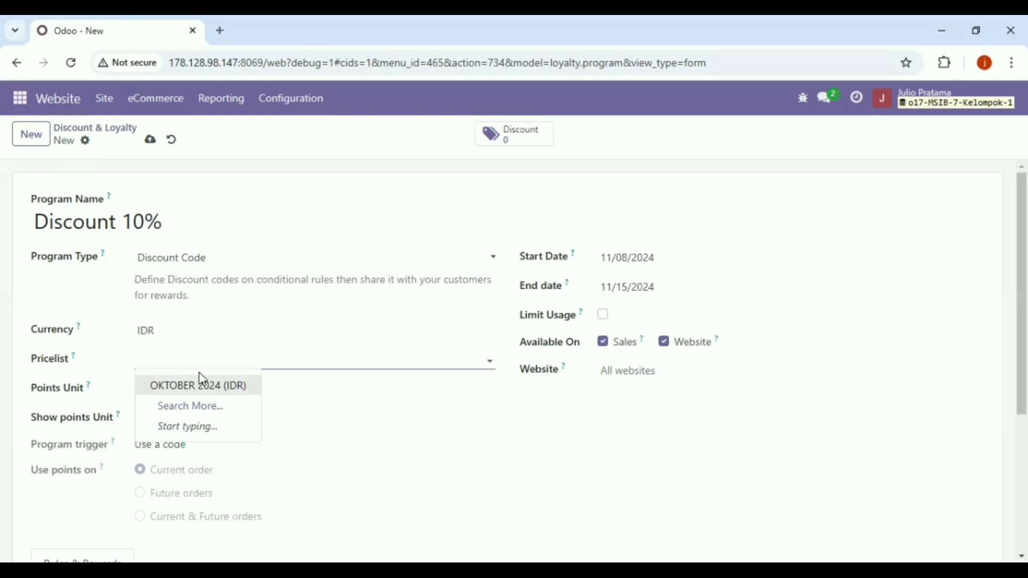
left_click(203, 387)
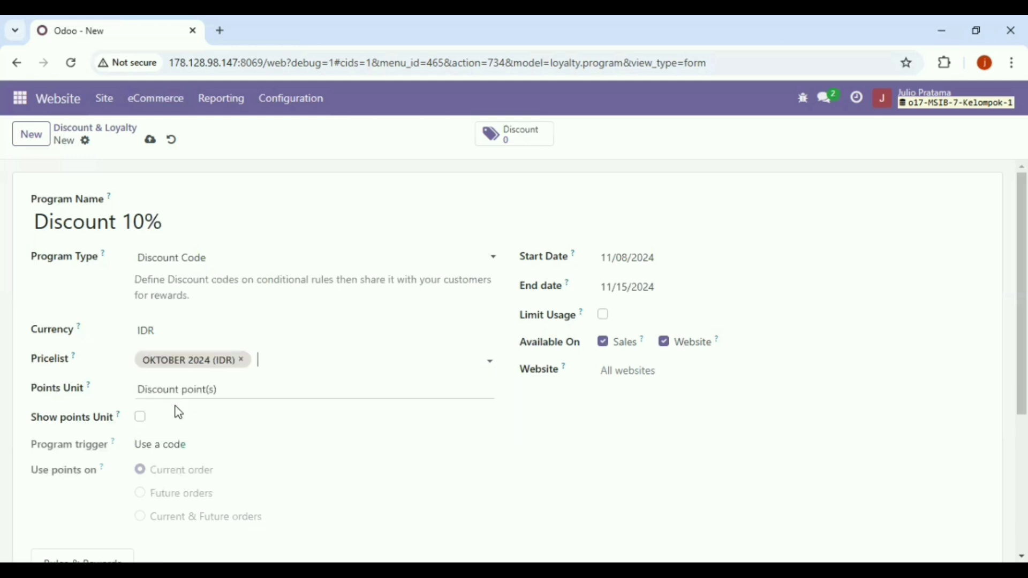
left_click(217, 386)
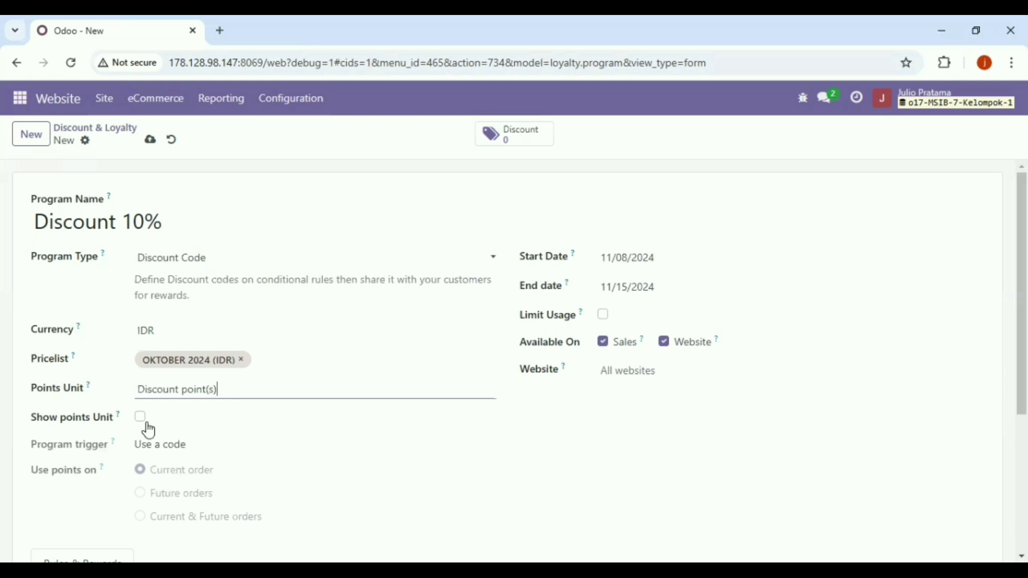
left_click(661, 370)
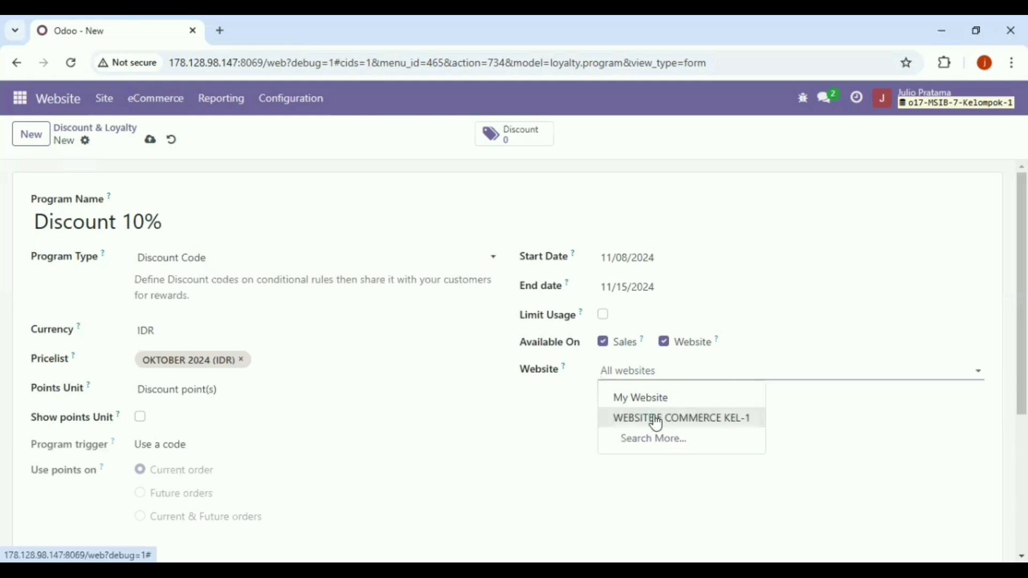
left_click(657, 420)
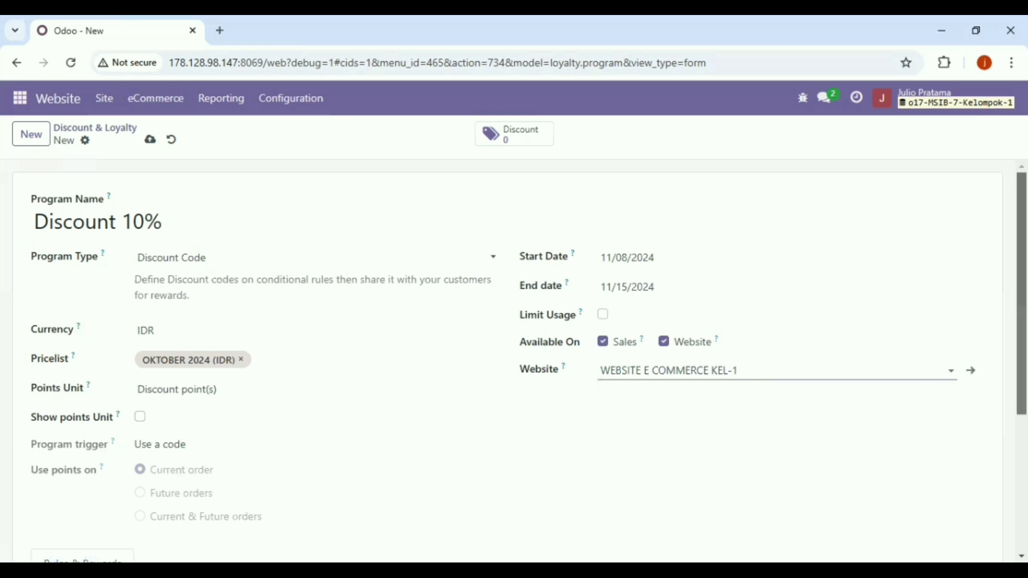
scroll(514, 361, "down", 2)
scroll(137, 440, "down", 1)
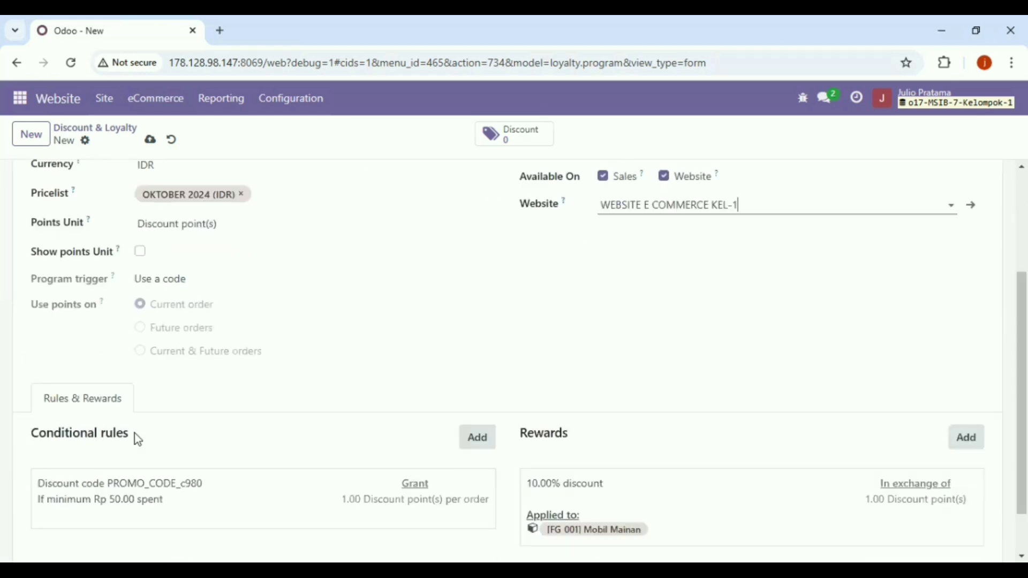
- Add a conditional rule with minimum quantity 3 that grants 10 points per order
left_click(482, 452)
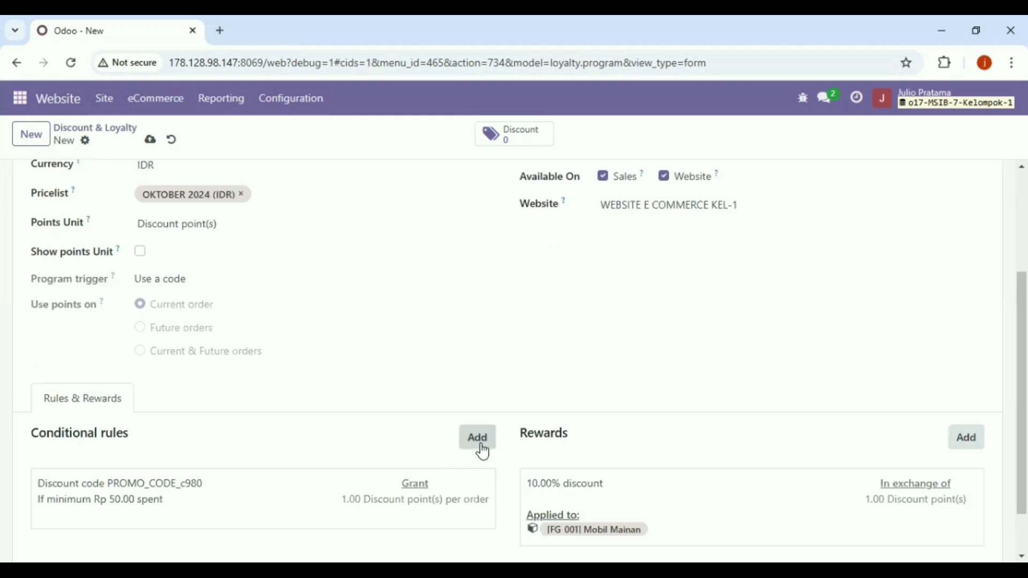
left_click(482, 443)
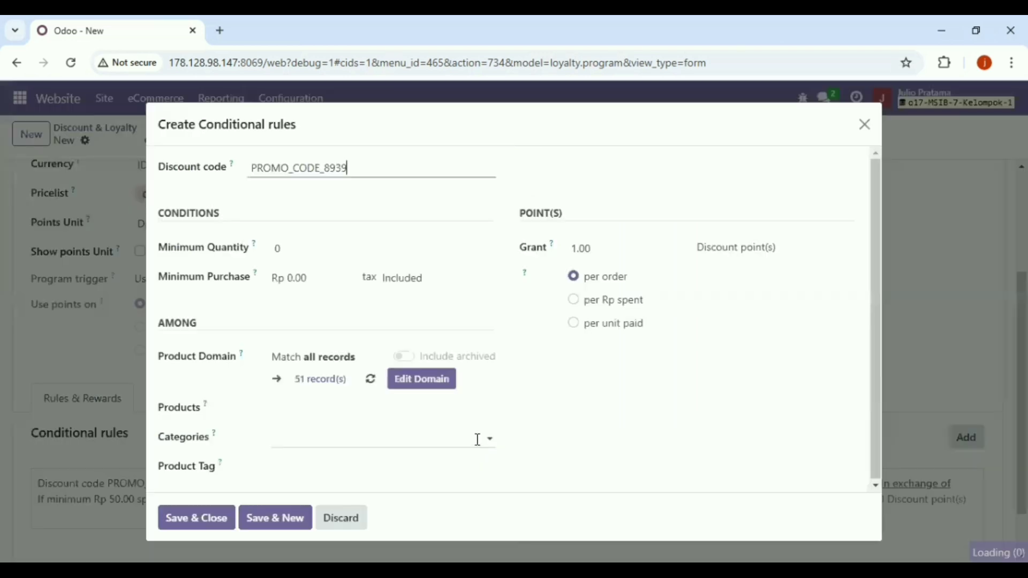
left_click(316, 247)
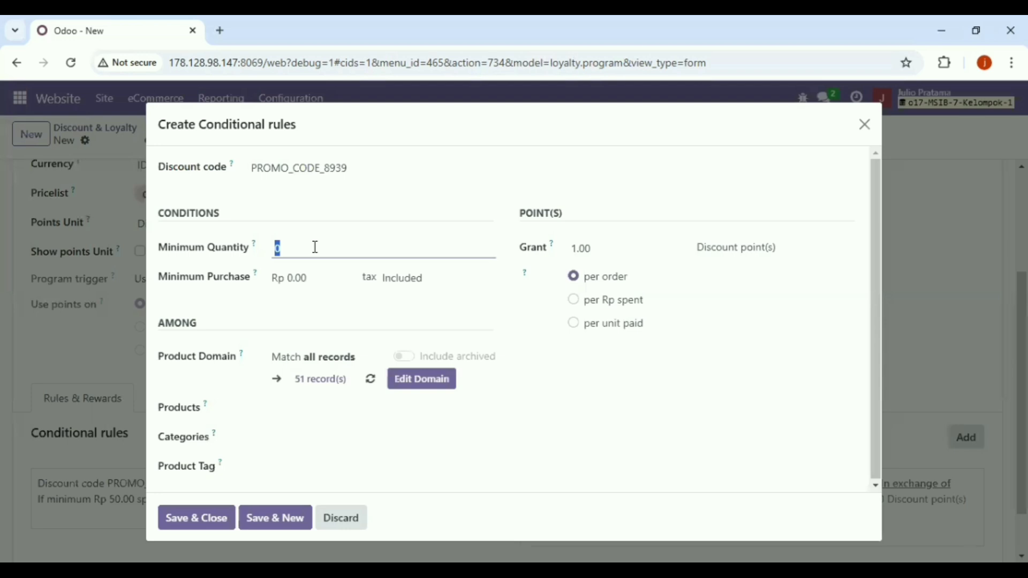
key("BackSpace")
type("3")
left_click(331, 283)
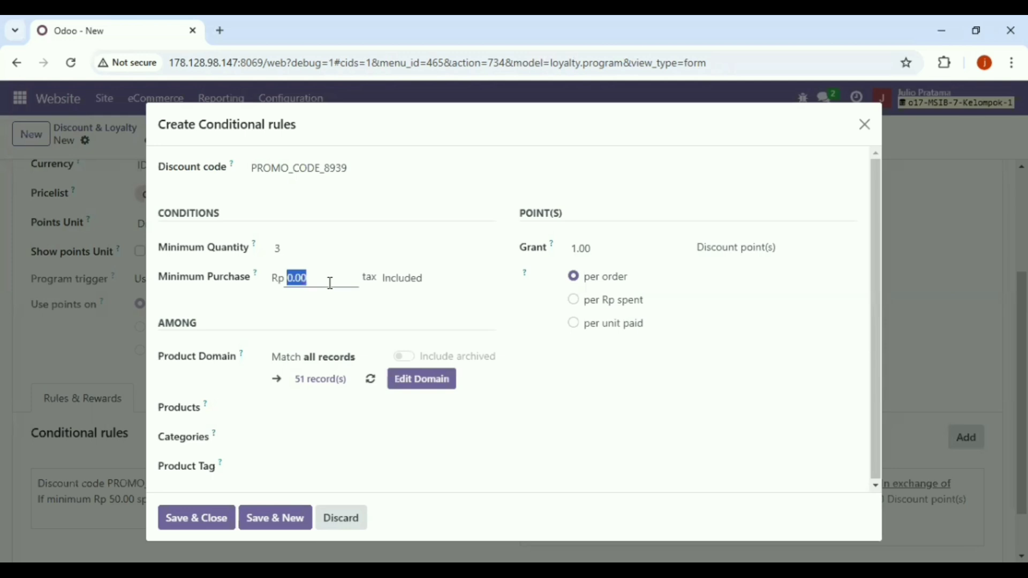
left_click(612, 251)
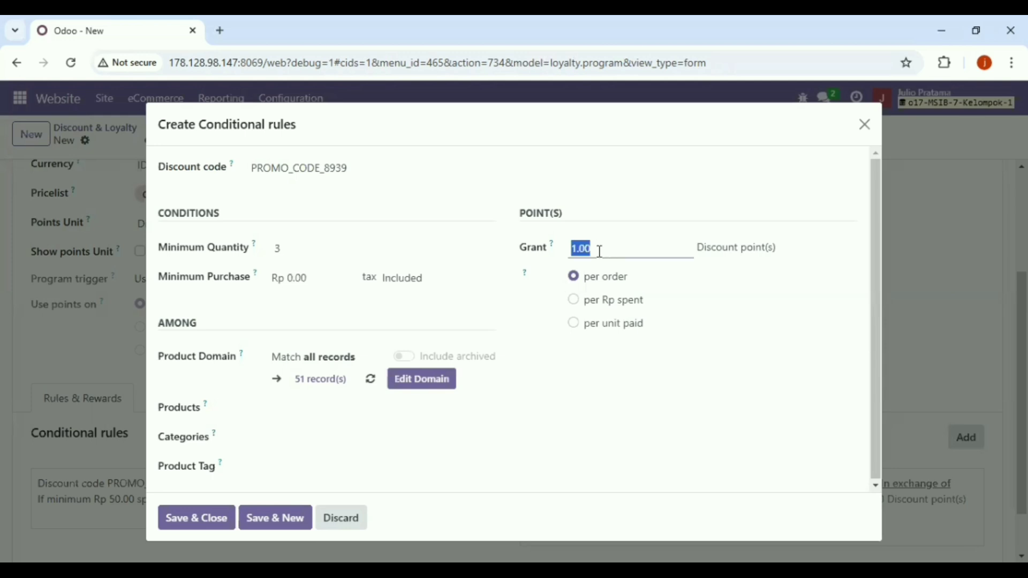
key("BackSpace")
type("10")
- Restrict the rule to category All / ATK and product BUKU [1], then save it
left_click(297, 436)
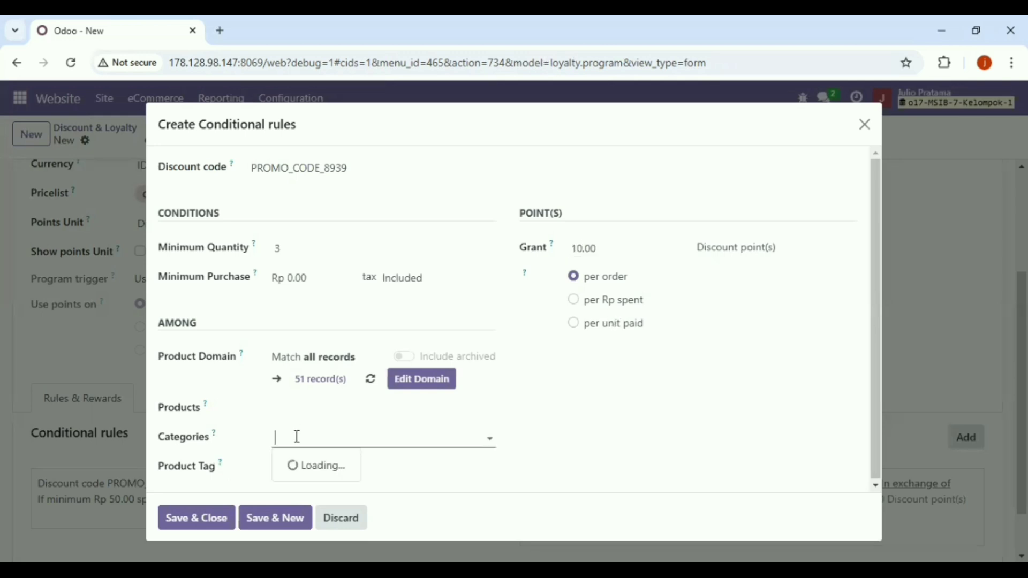
left_click(316, 249)
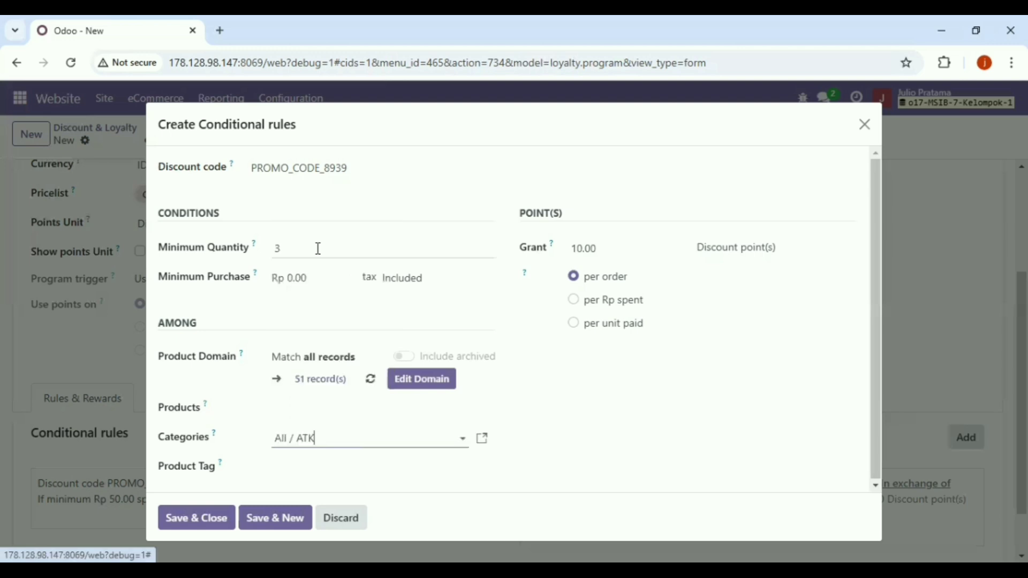
left_click(304, 409)
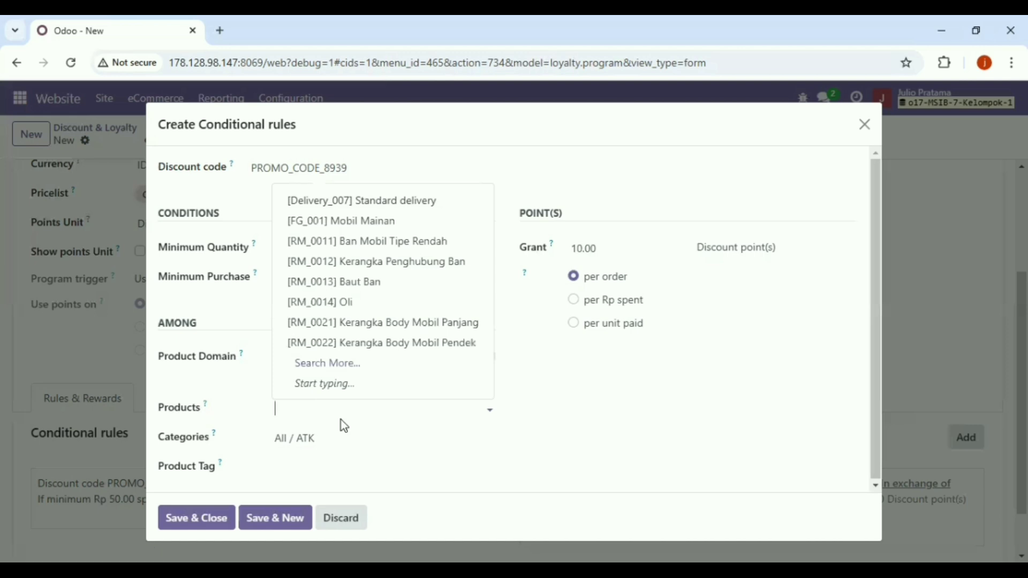
type("B")
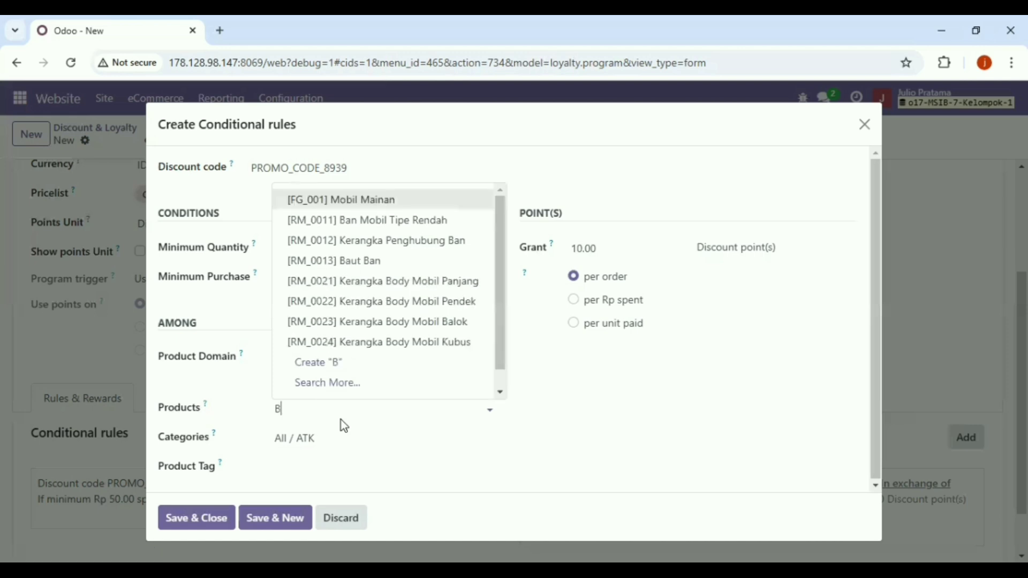
type("UKU")
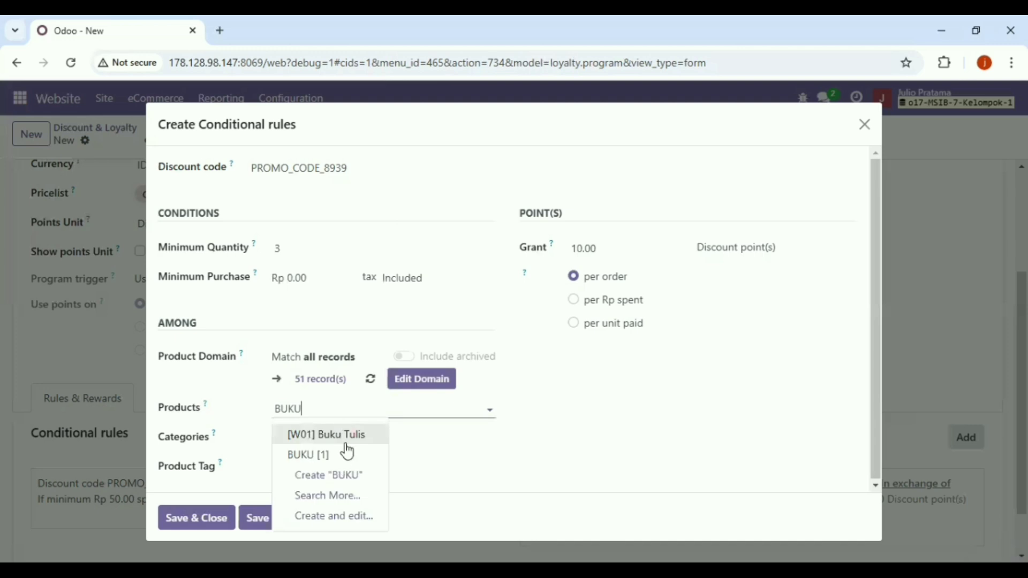
left_click(345, 455)
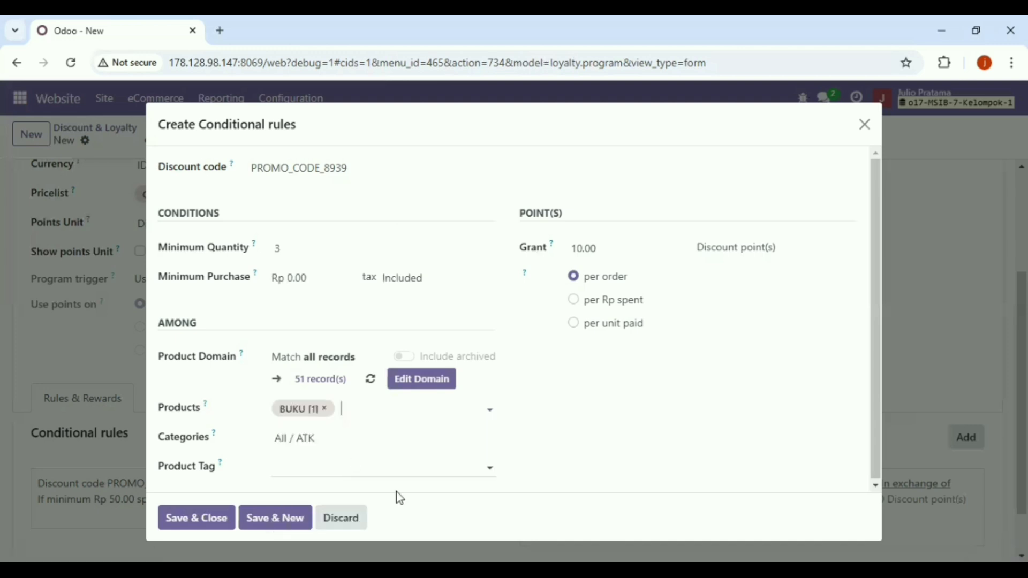
left_click(341, 476)
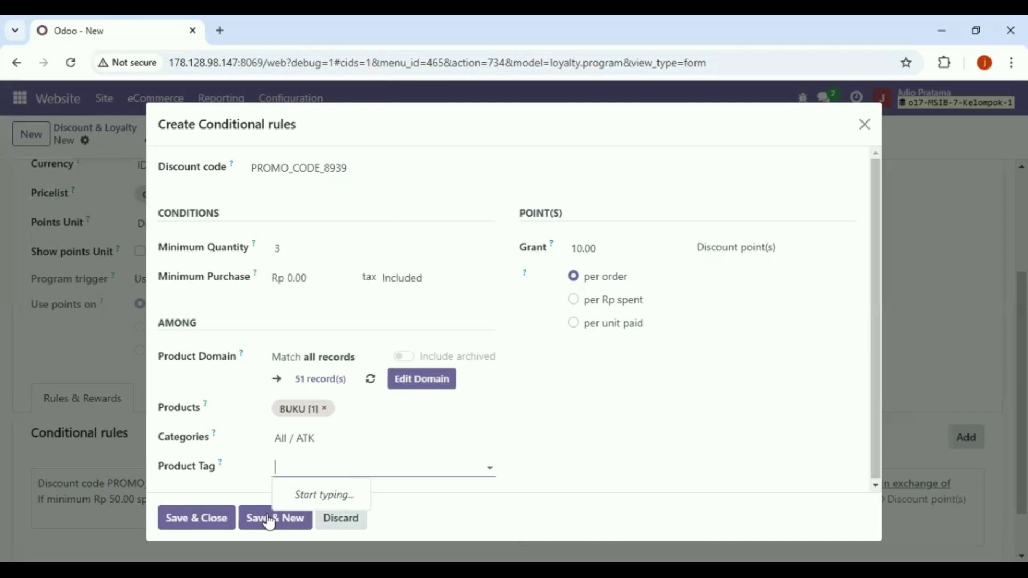
left_click(179, 519)
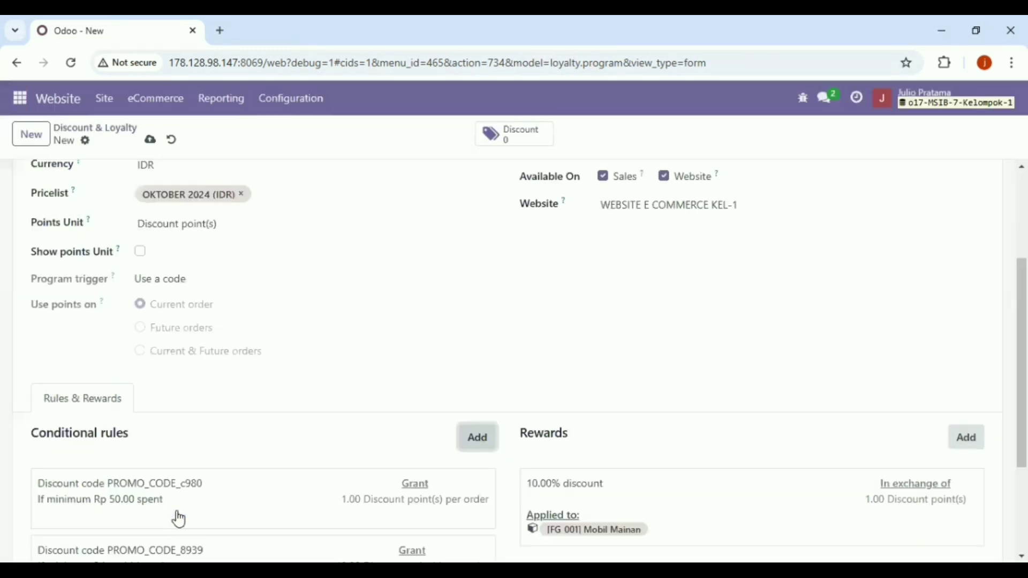
- Add a reward with a Rp 5,000 max discount, costing 10 points, for category All / ATK
left_click(963, 440)
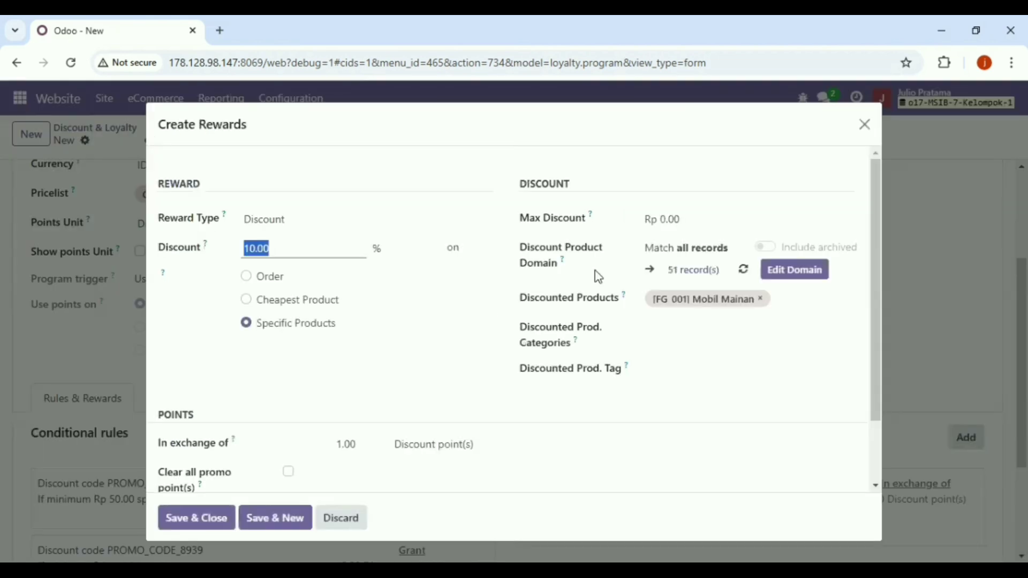
left_click(687, 225)
key("BackSpace")
type("5")
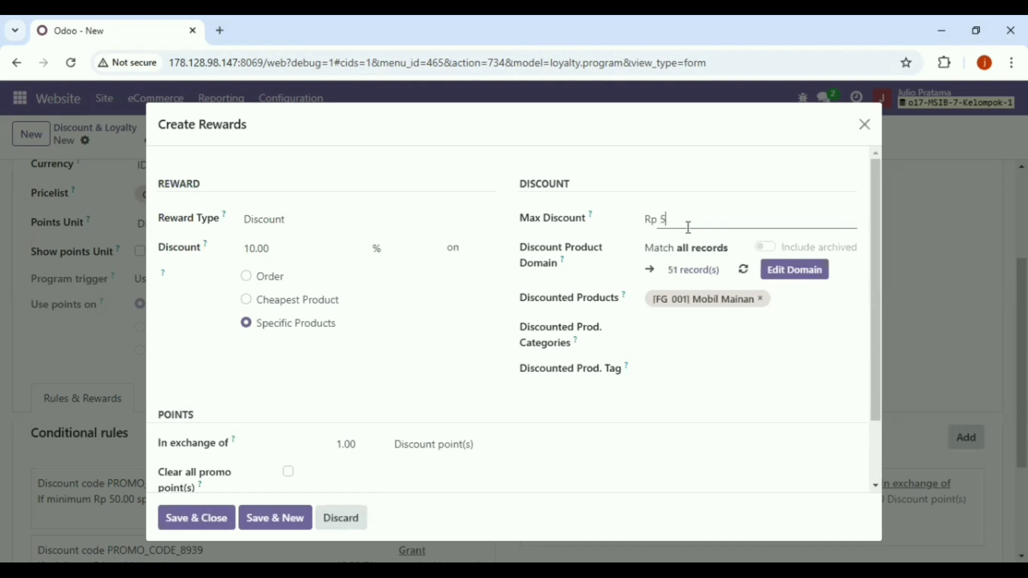
type("000")
left_click(365, 445)
key("BackSpace")
type("10")
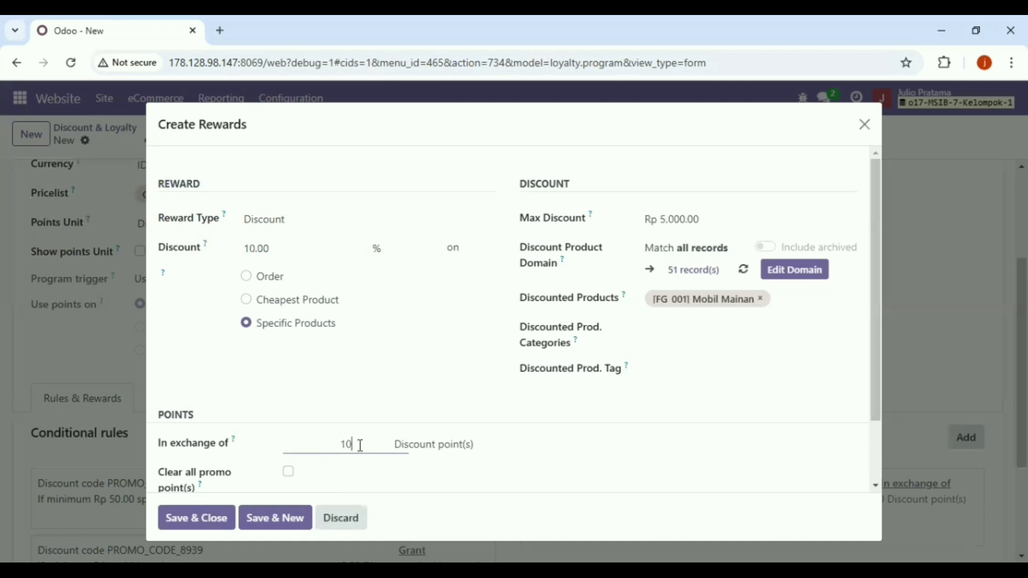
left_click(707, 328)
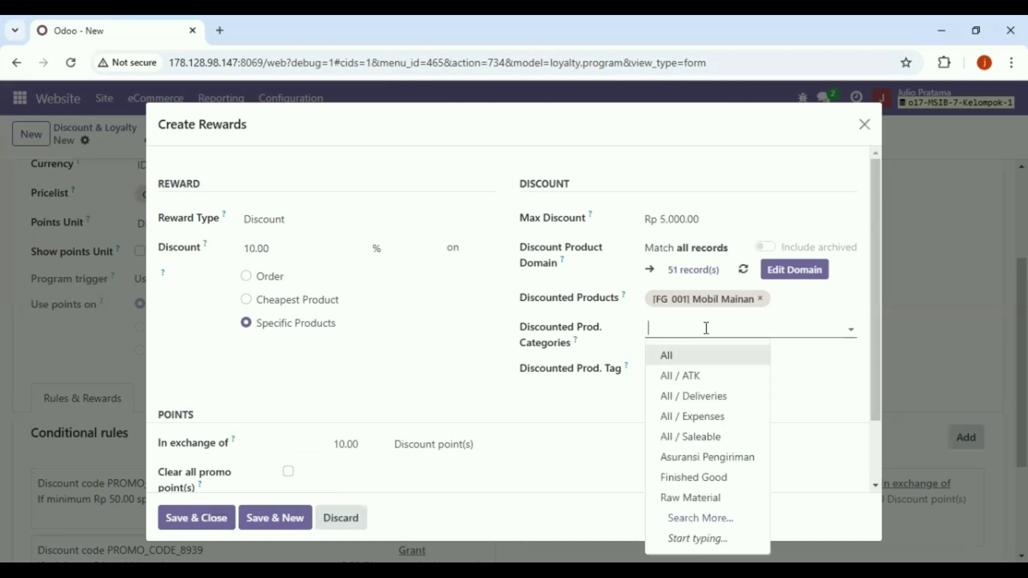
left_click(687, 375)
left_click(693, 374)
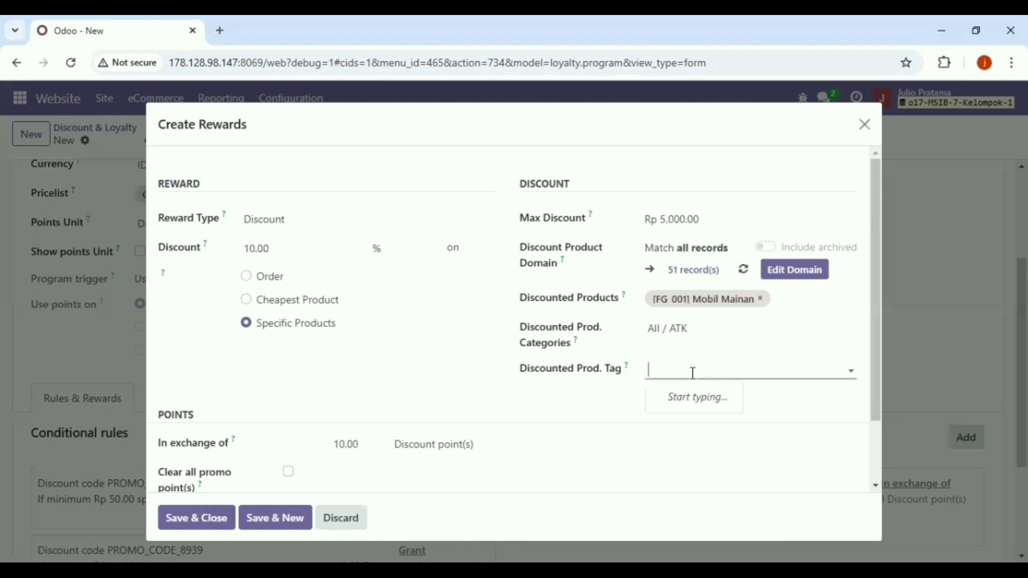
left_click(197, 518)
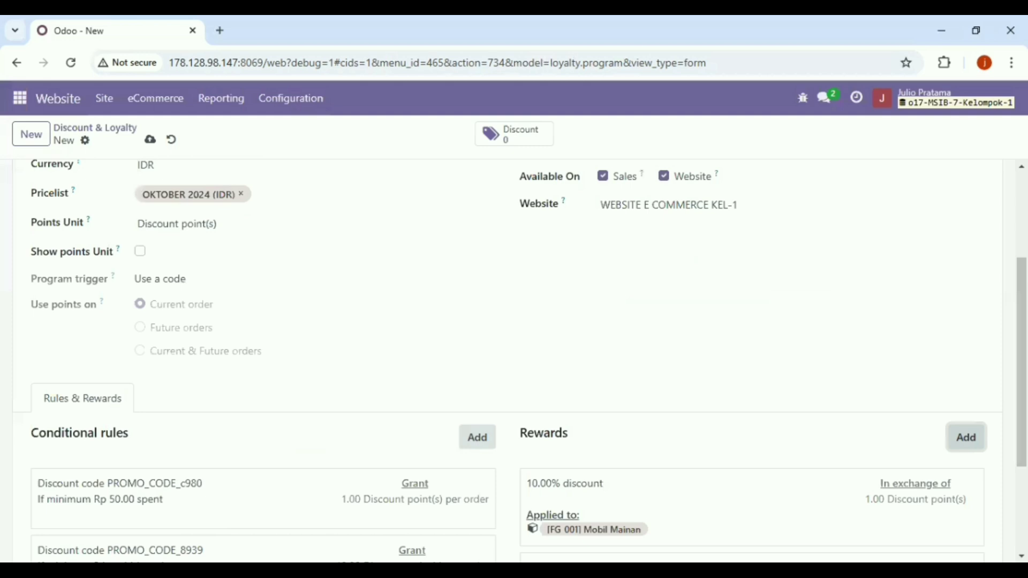
- Save the Discount 10% program with its new rule and reward
scroll(1021, 322, "up", 2)
scroll(332, 505, "up", 1)
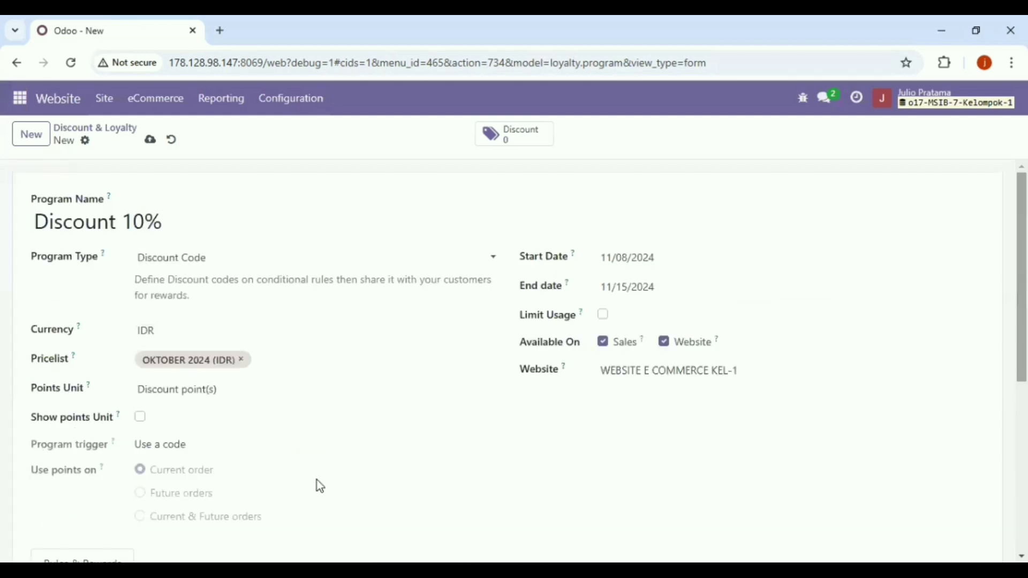
left_click(150, 141)
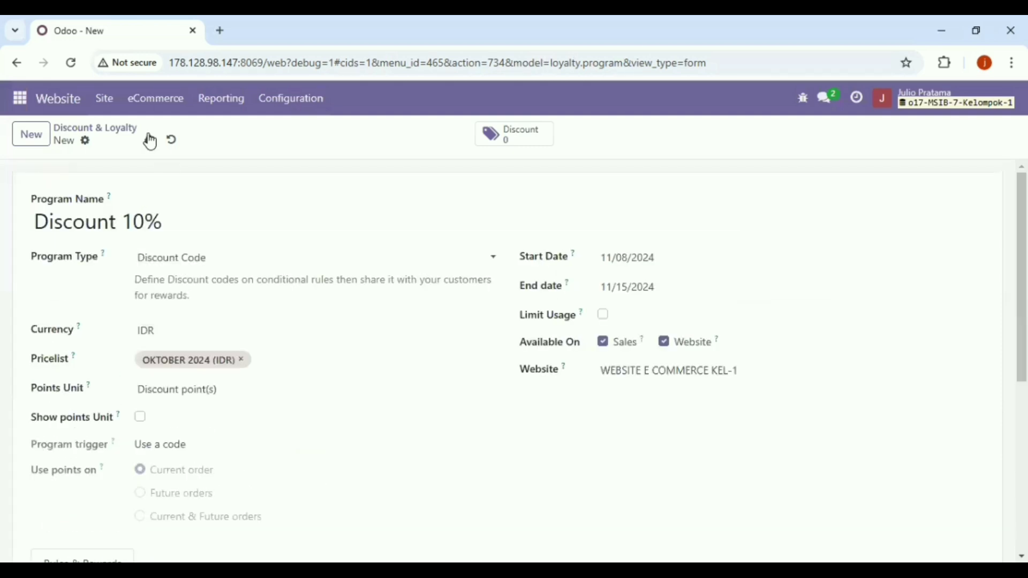
left_click(151, 140)
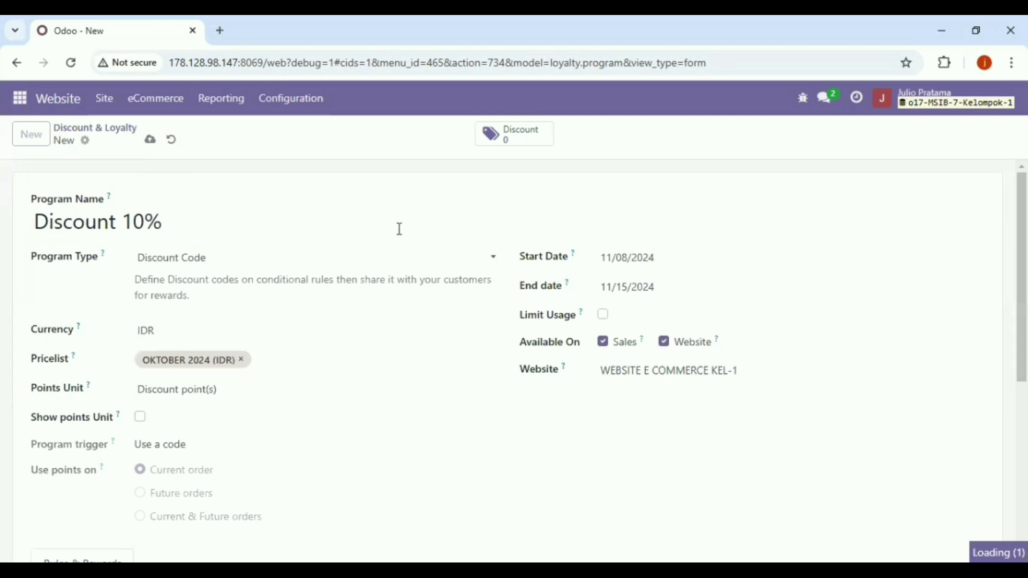
scroll(436, 248, "down", 3)
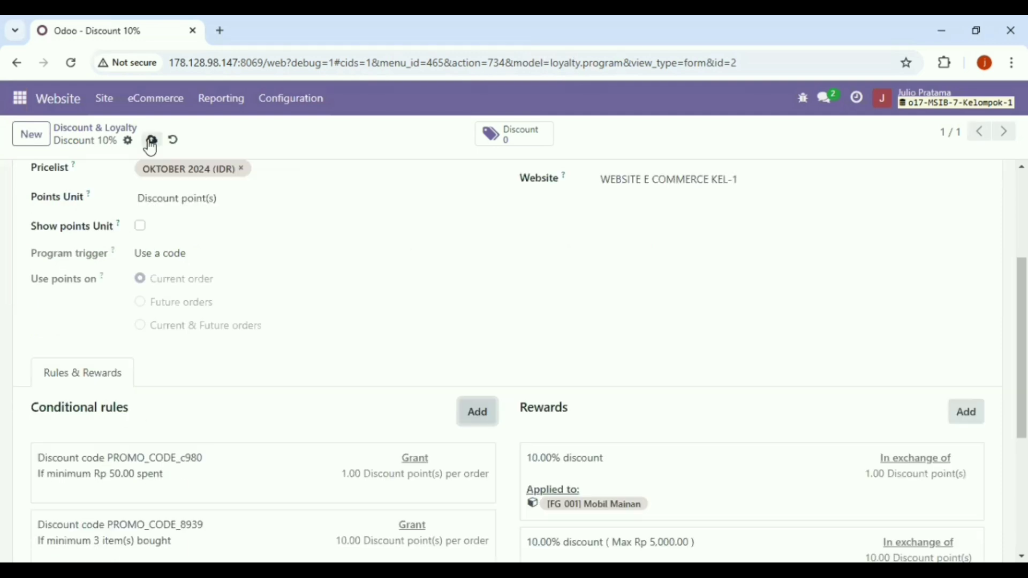
left_click(152, 142)
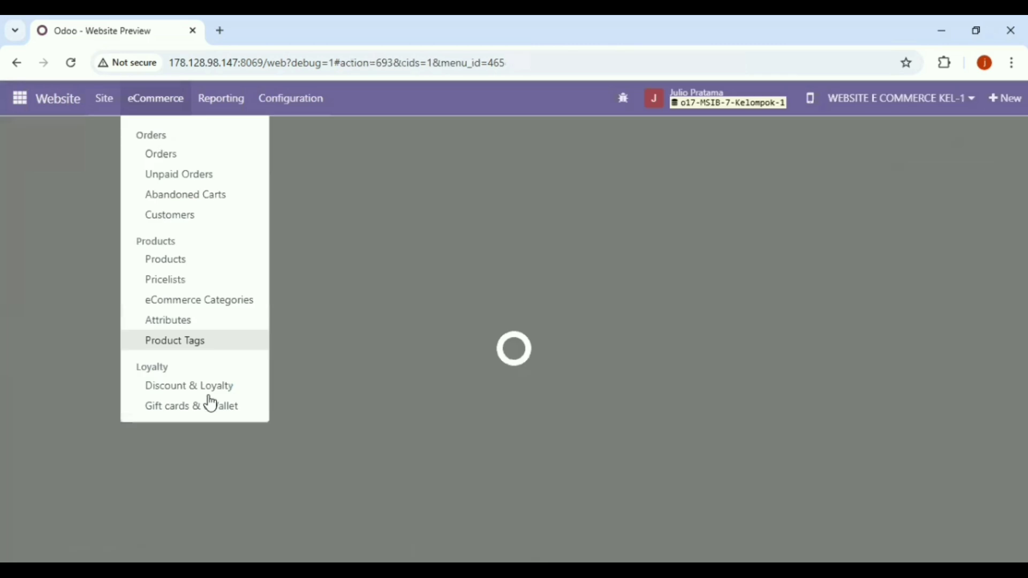
- Start a new Discount & Loyalty program named 'kupon'
left_click(213, 384)
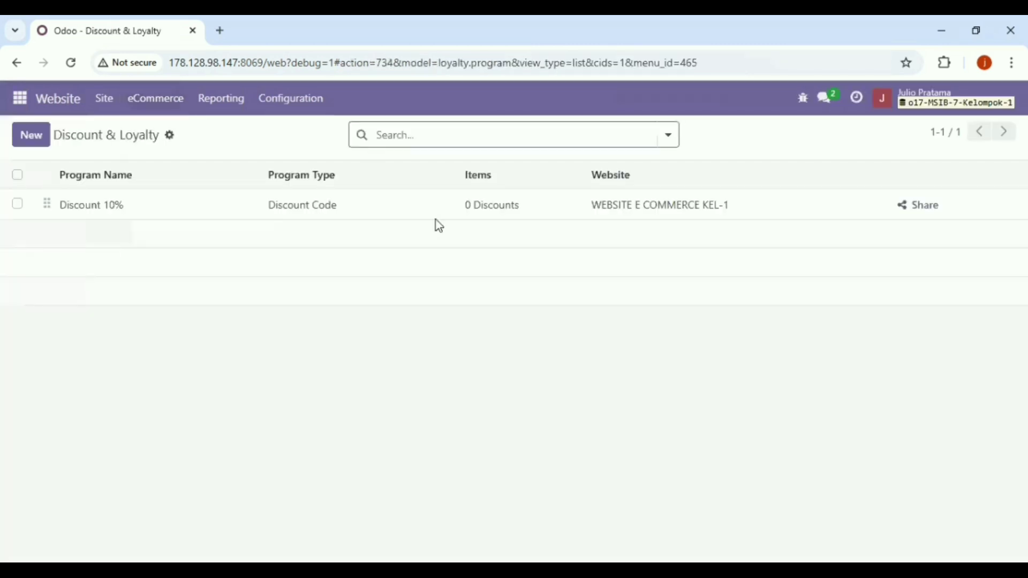
left_click(44, 140)
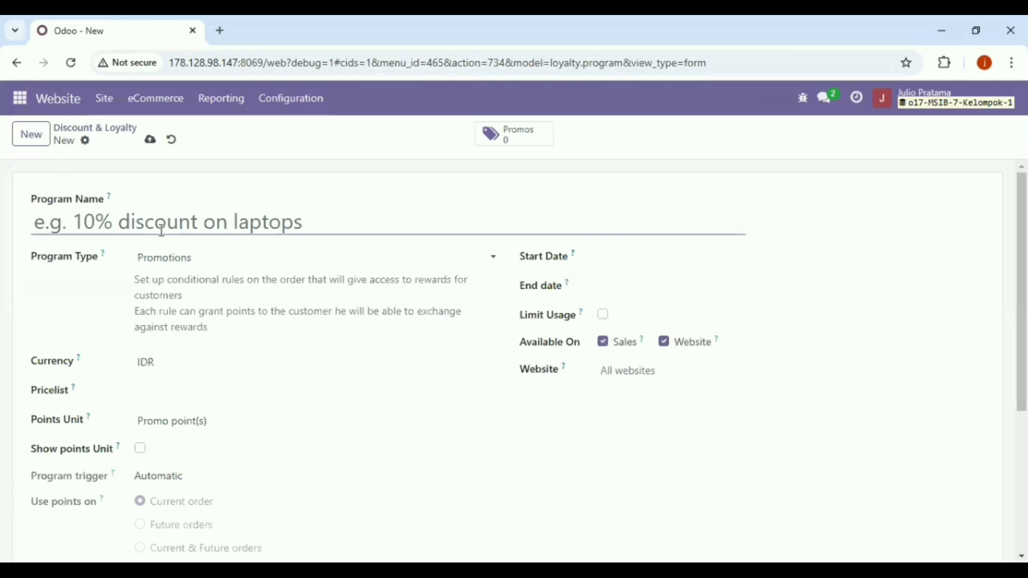
type("kupon")
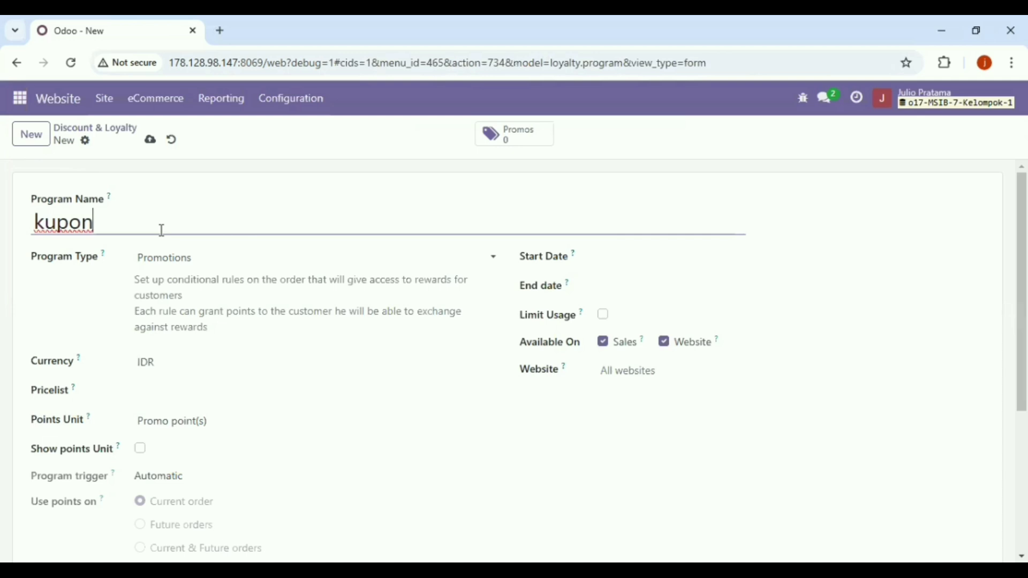
- Rename it 'kupon 5%' as a Coupons program running 11/08/2024 to 11/15/2024
type("5%")
left_click(239, 261)
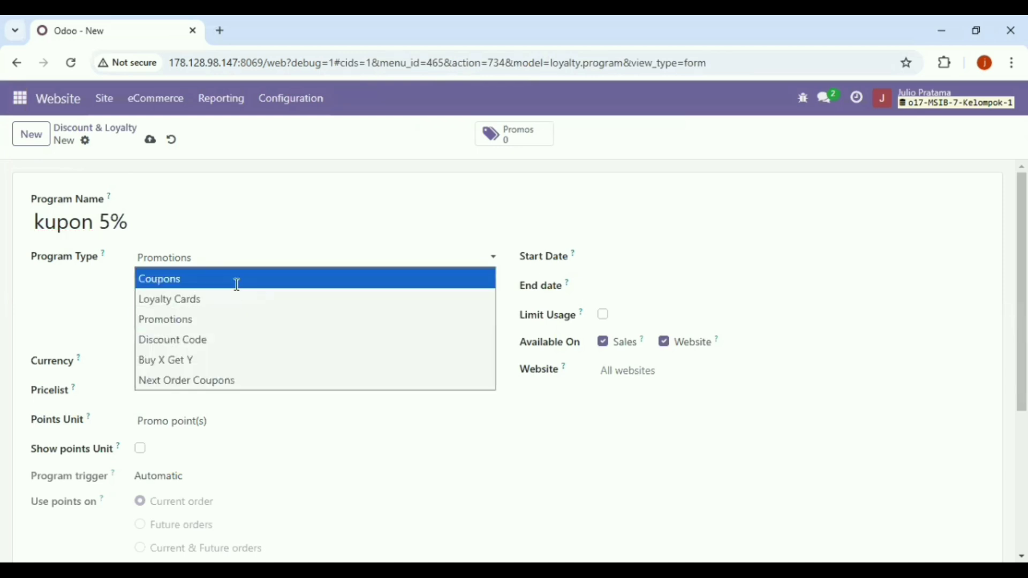
left_click(237, 280)
left_click(524, 279)
left_click(519, 267)
left_click(565, 312)
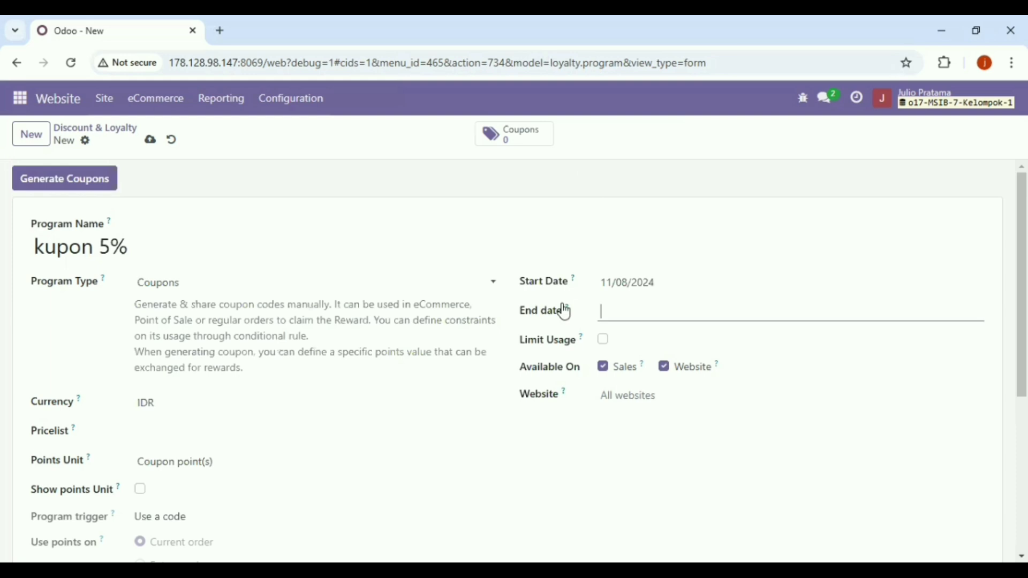
left_click(552, 321)
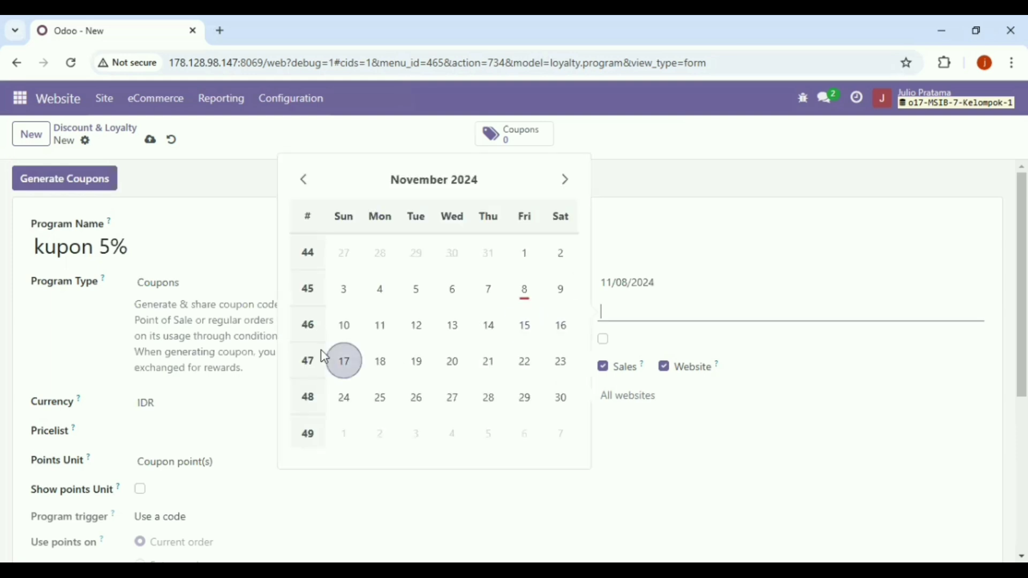
left_click(522, 327)
- Enable Limit Usage, untick Sales, and set website WEBSITE E COMMERCE KEL-1 with pricelist OKTOBER 2024 (IDR)
left_click(606, 345)
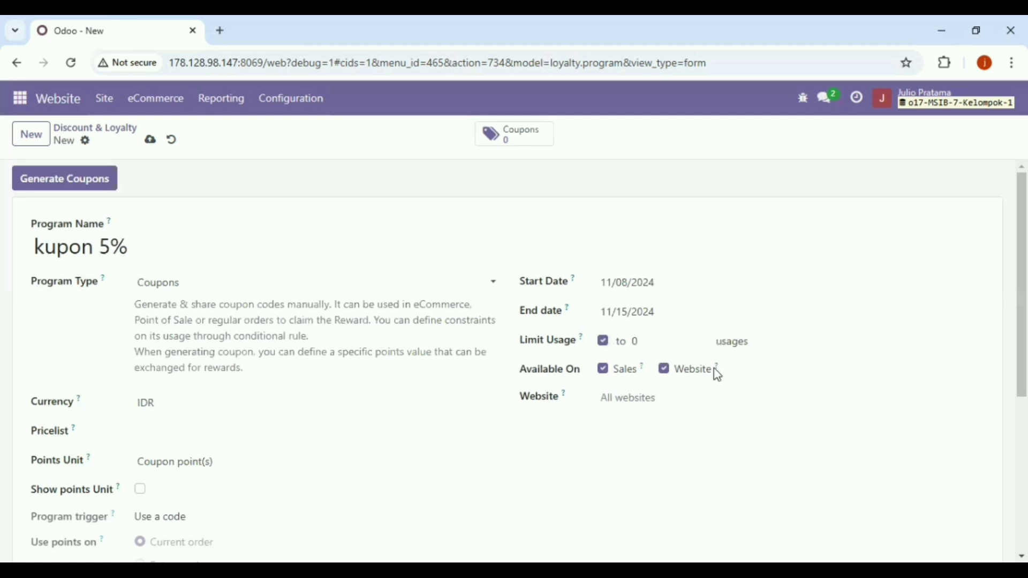
left_click(603, 375)
left_click(634, 408)
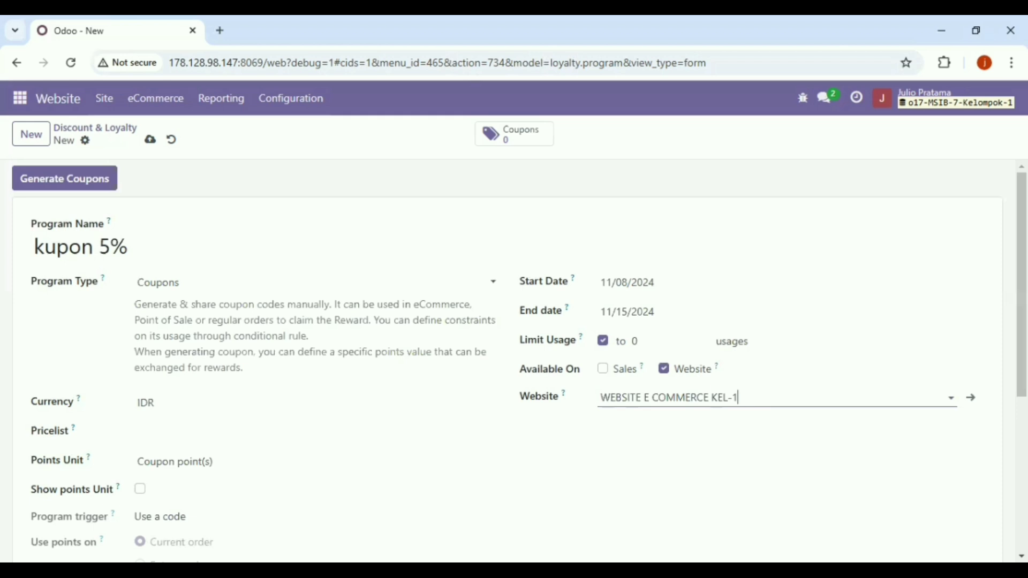
scroll(277, 325, "down", 1)
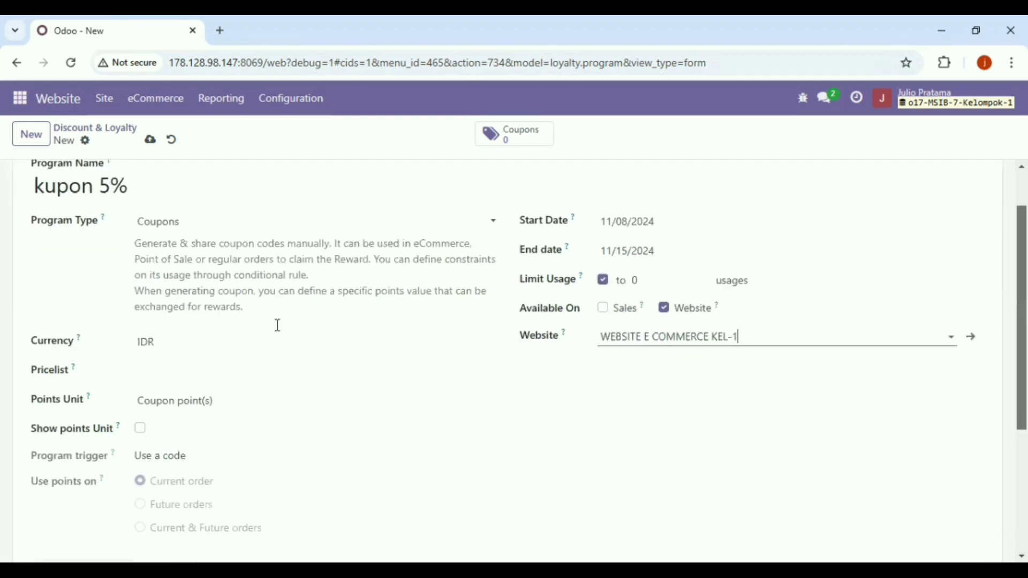
scroll(197, 351, "down", 1)
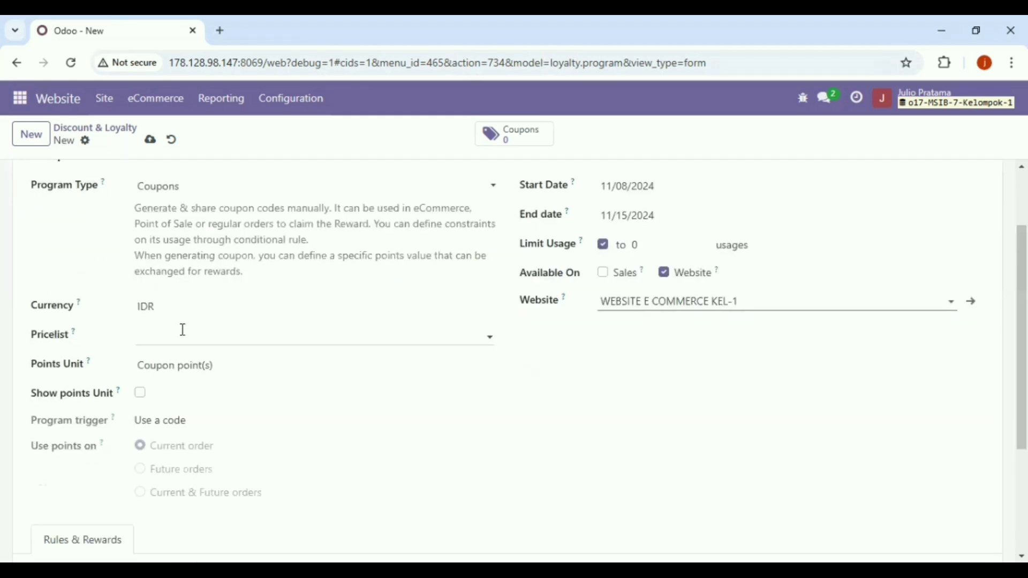
left_click(183, 330)
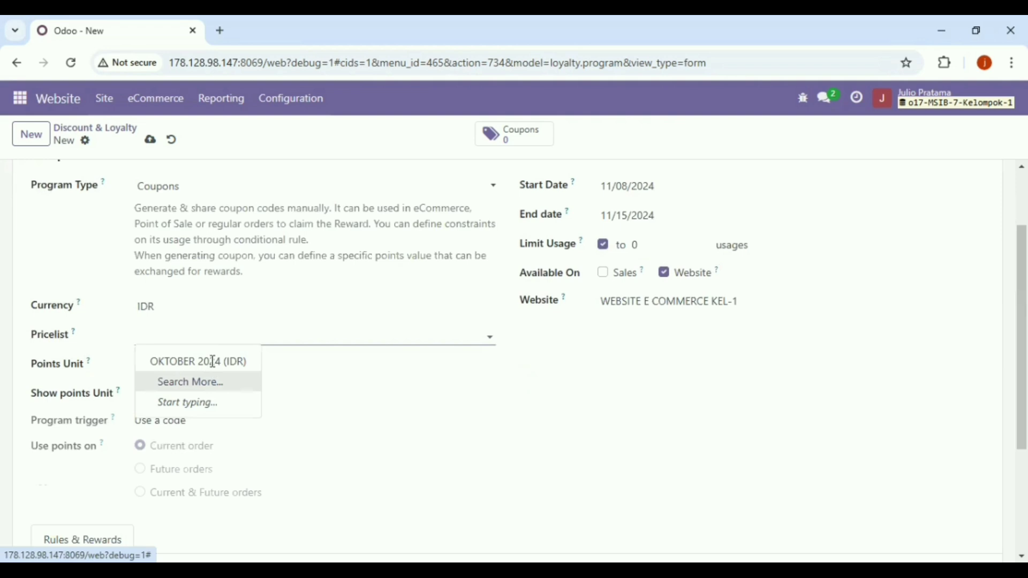
key("Return")
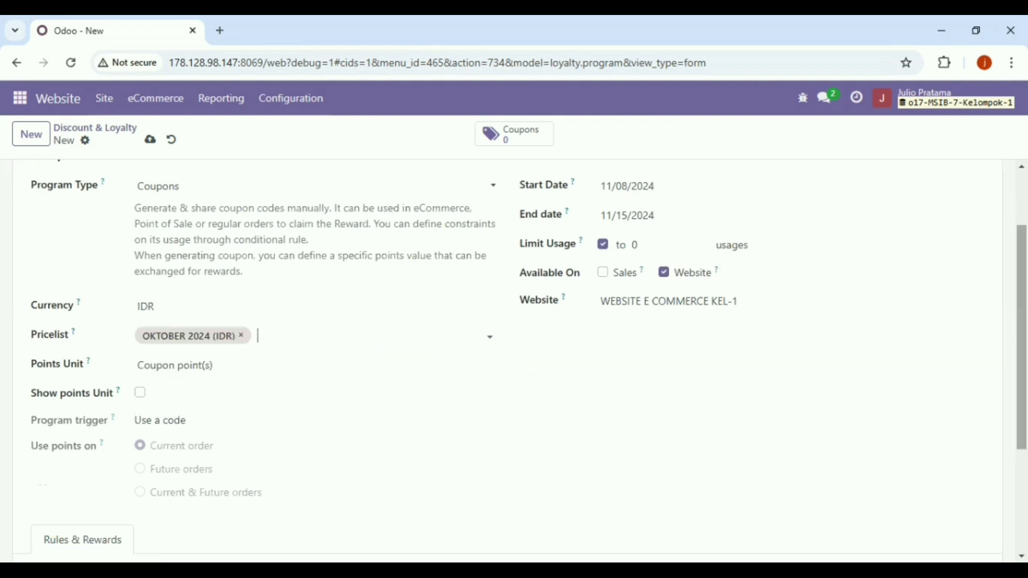
scroll(514, 358, "down", 2)
scroll(177, 367, "down", 1)
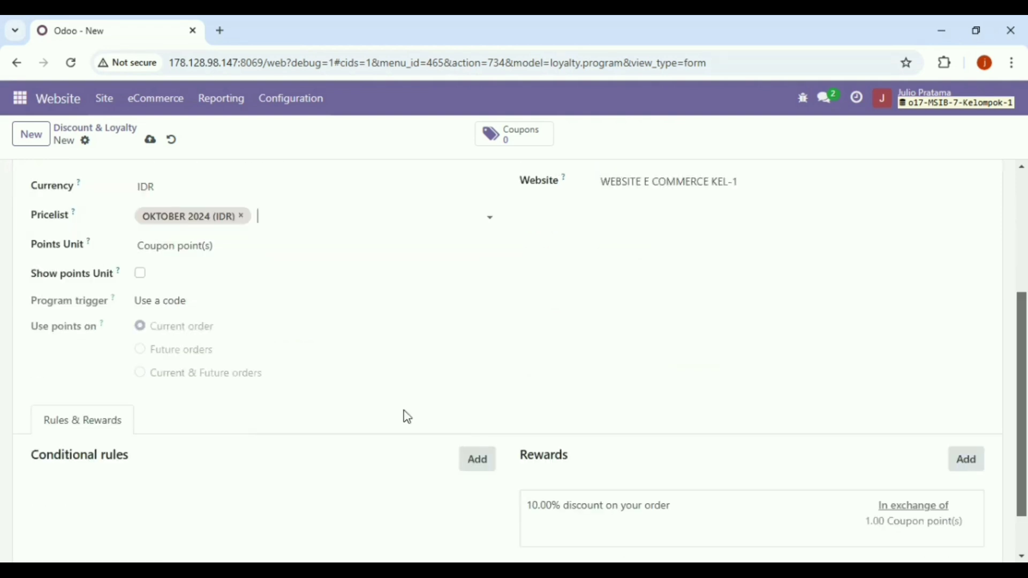
- Add a conditional rule to the coupon program requiring a minimum quantity of 3
left_click(470, 457)
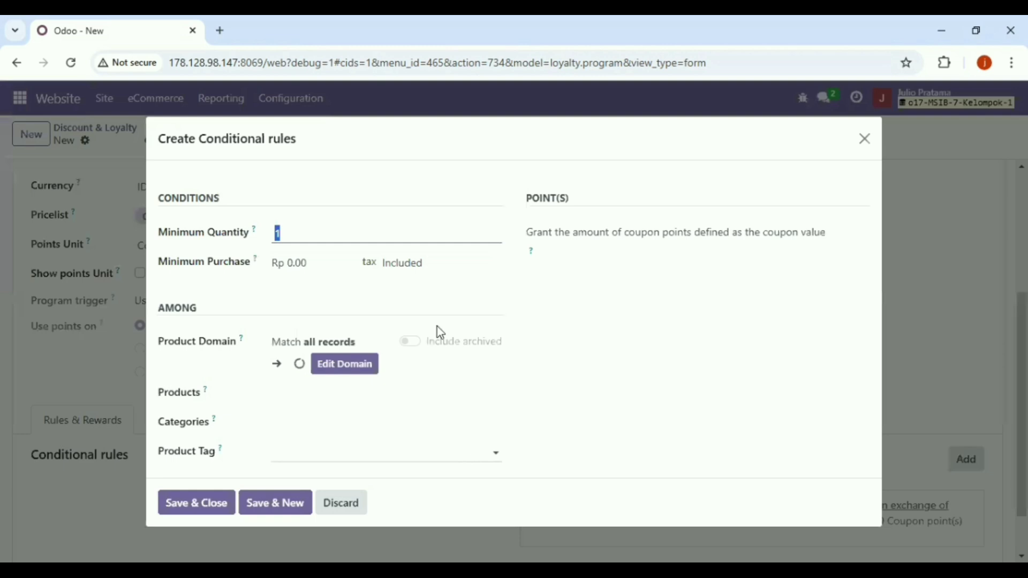
left_click(322, 231)
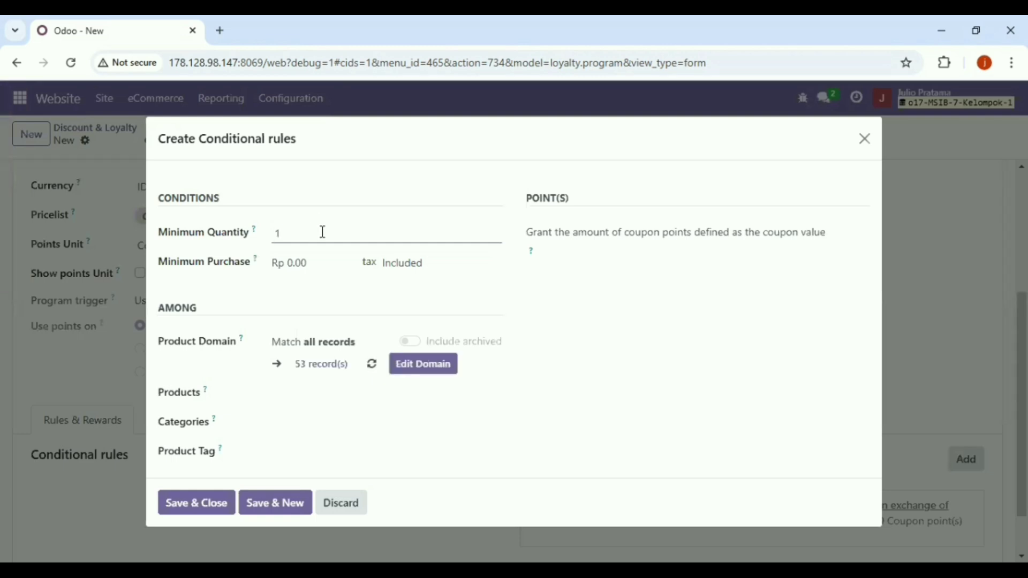
key("BackSpace")
type("3")
left_click(324, 264)
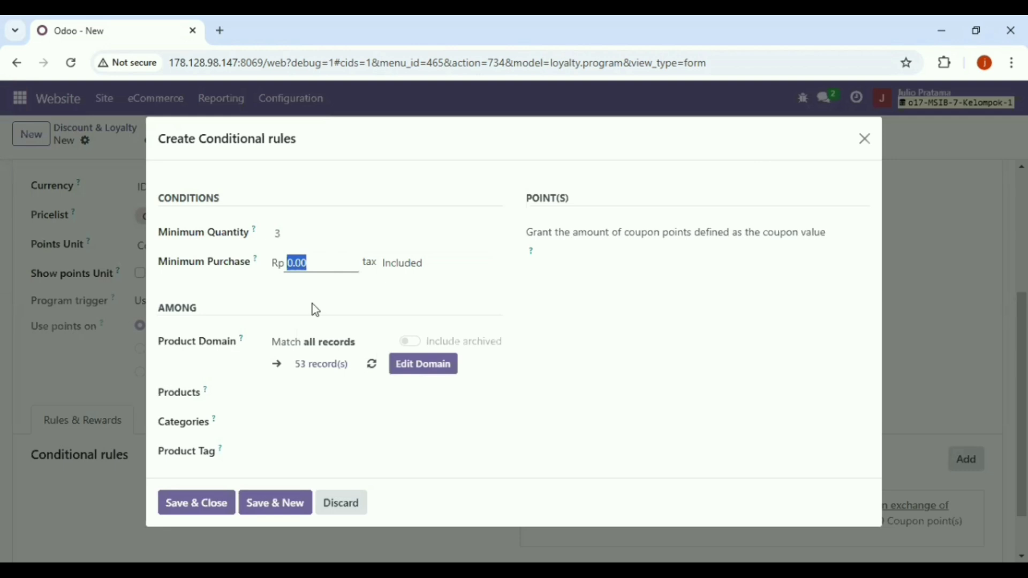
- Limit the rule to the Pensil product and category All / ATK, then save it
left_click(305, 394)
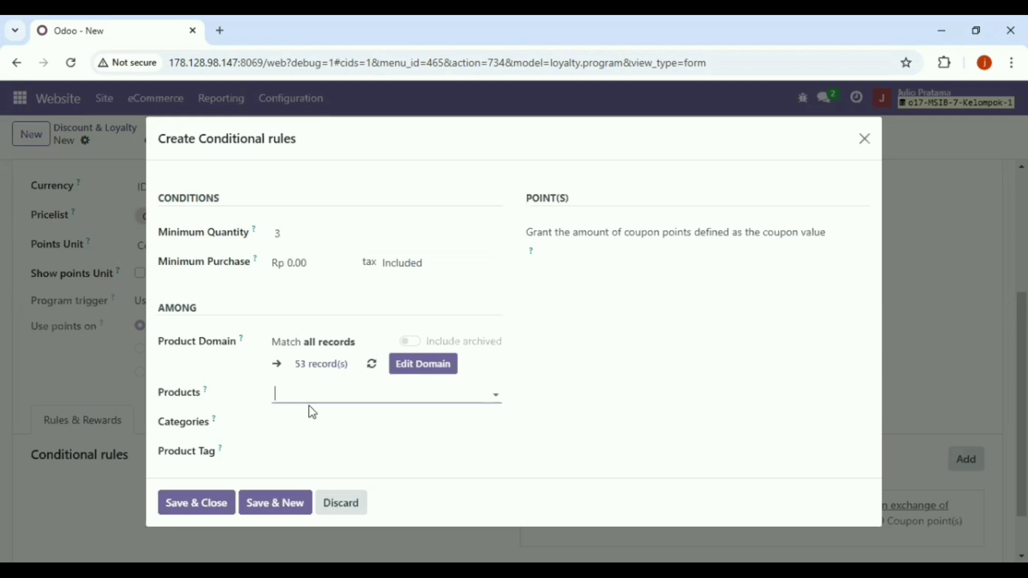
left_click(284, 394)
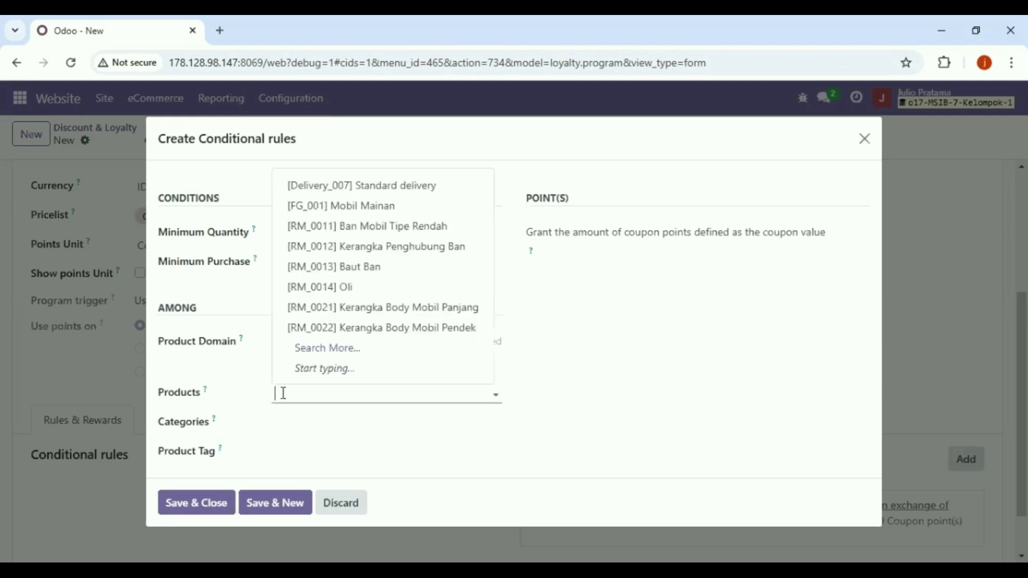
type("pensil")
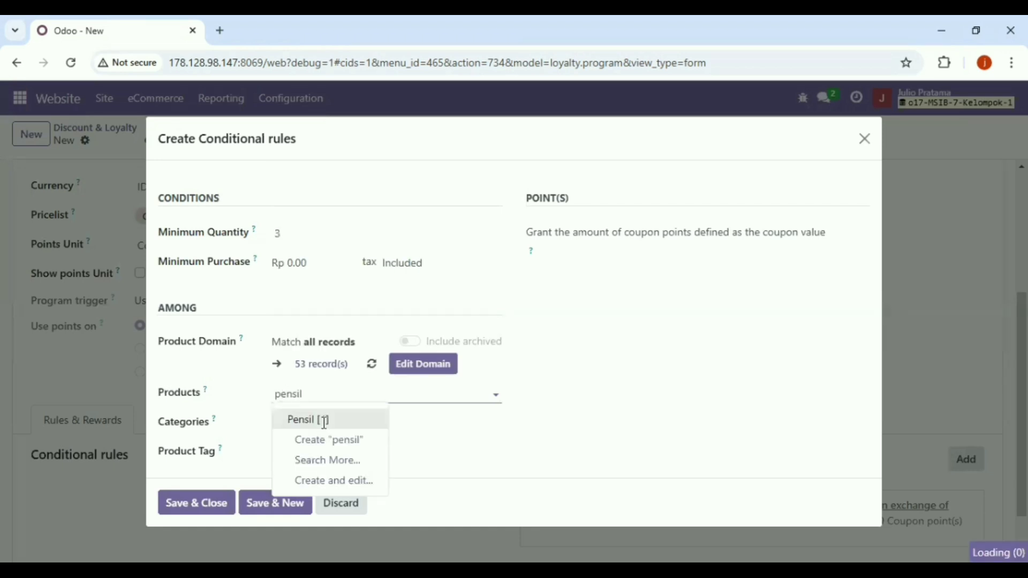
left_click(318, 421)
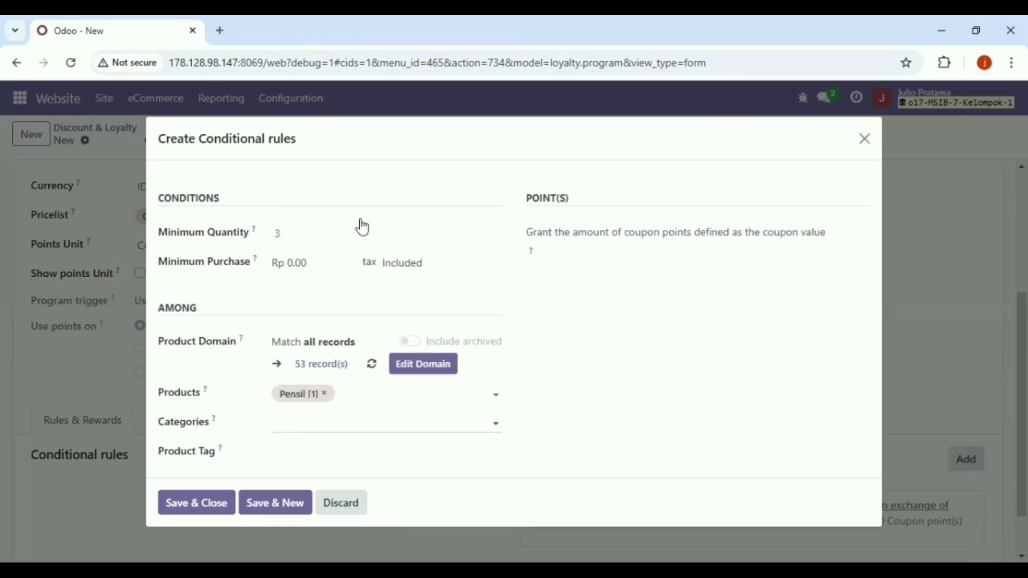
key("Tab")
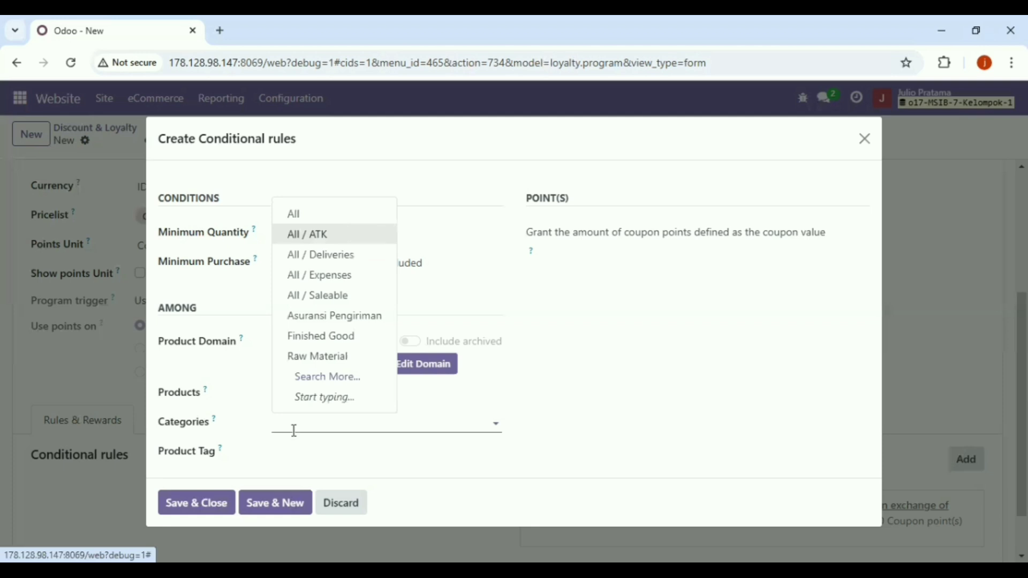
key("Return")
left_click(206, 505)
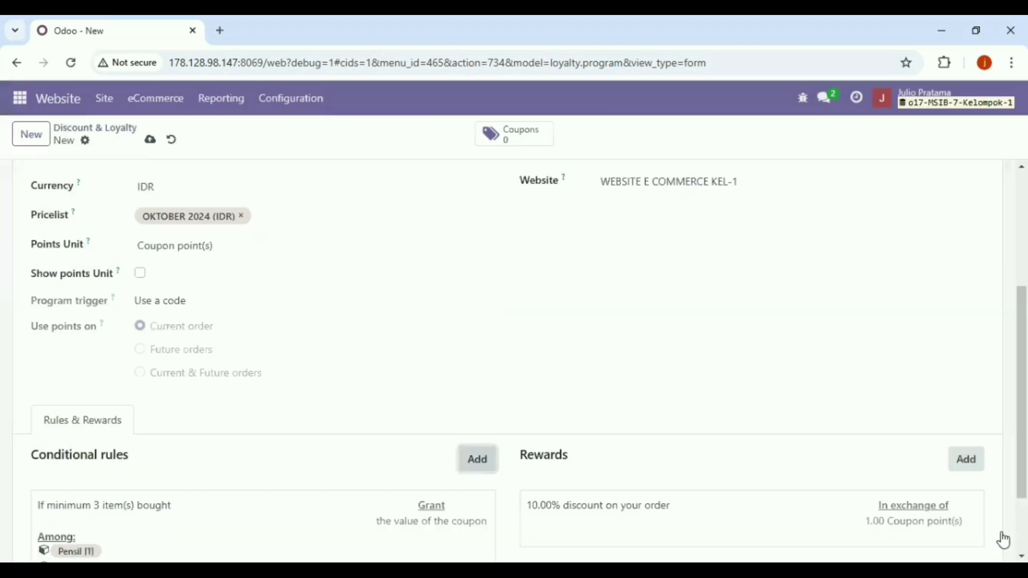
scroll(650, 310, "up", 10)
left_click(651, 311)
- Set the usage limit to 50, save kupon 5%, and return to the Discount & Loyalty list
key("BackSpace")
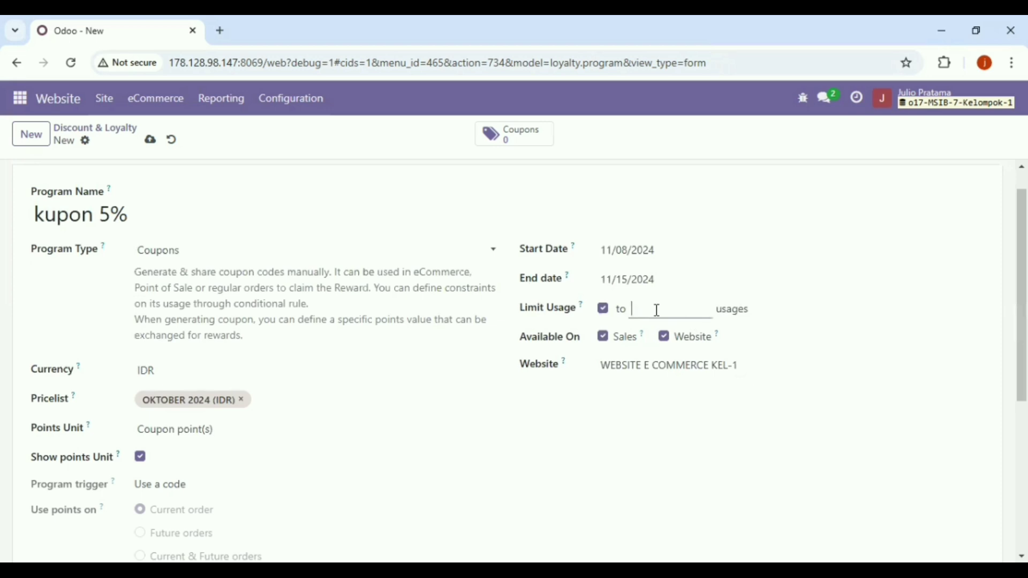
type("50")
left_click(153, 142)
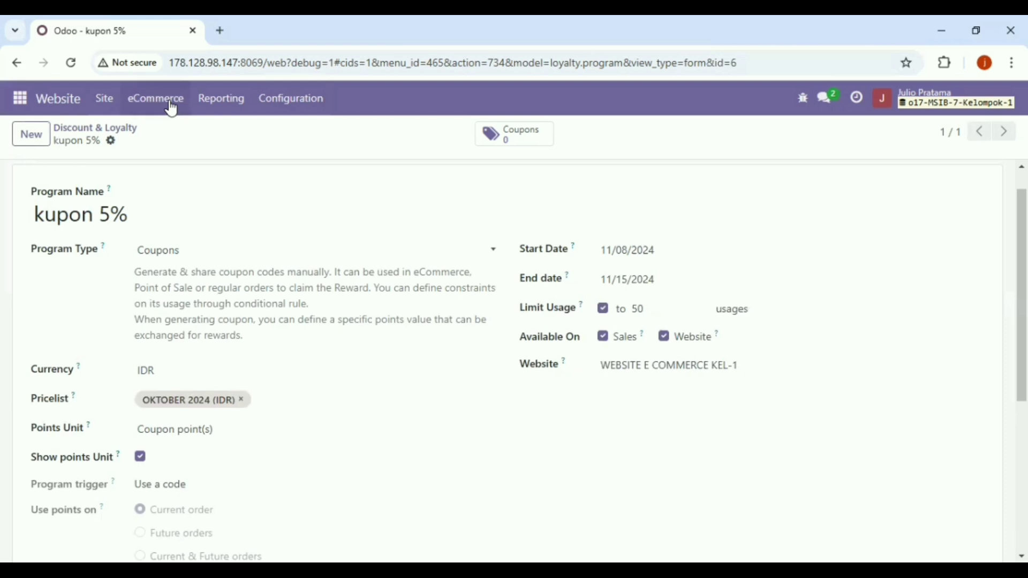
left_click(195, 398)
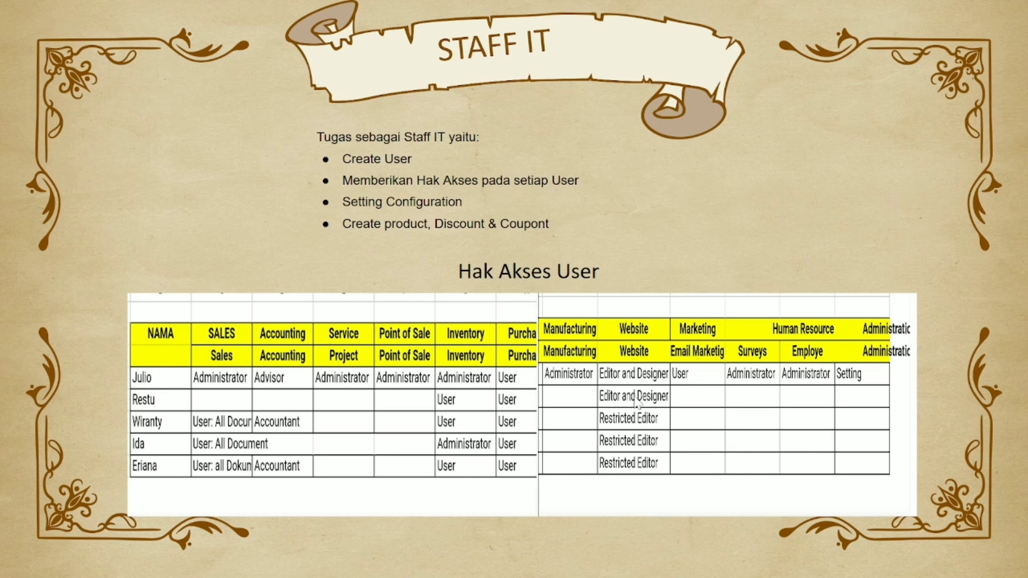
- Exit the STAFF IT slideshow and switch to the Login | My Website tab
key("Escape")
left_click(385, 6)
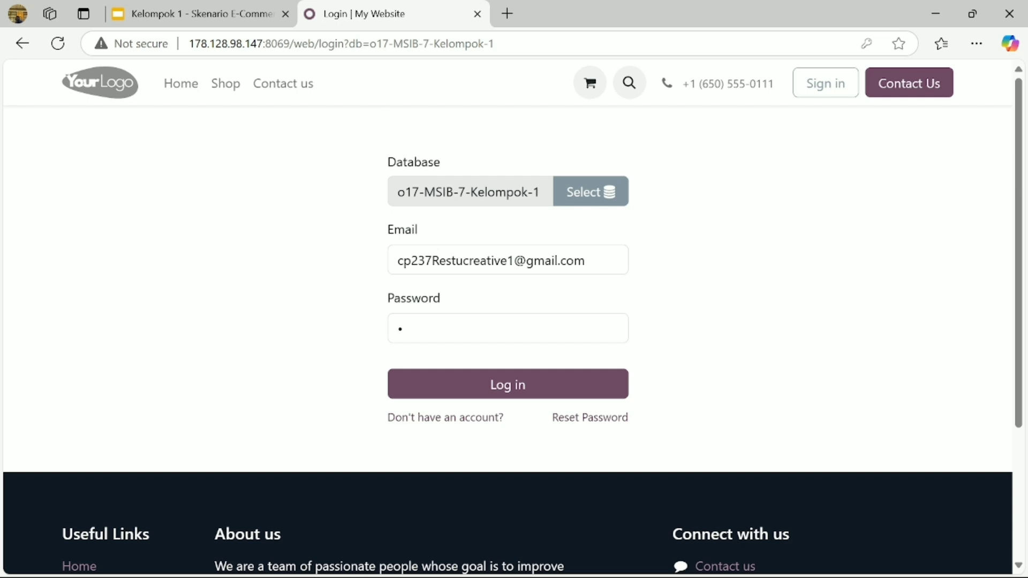
- Log in as the second user and open the kelompok 1 website channel in Discuss
left_click(433, 259)
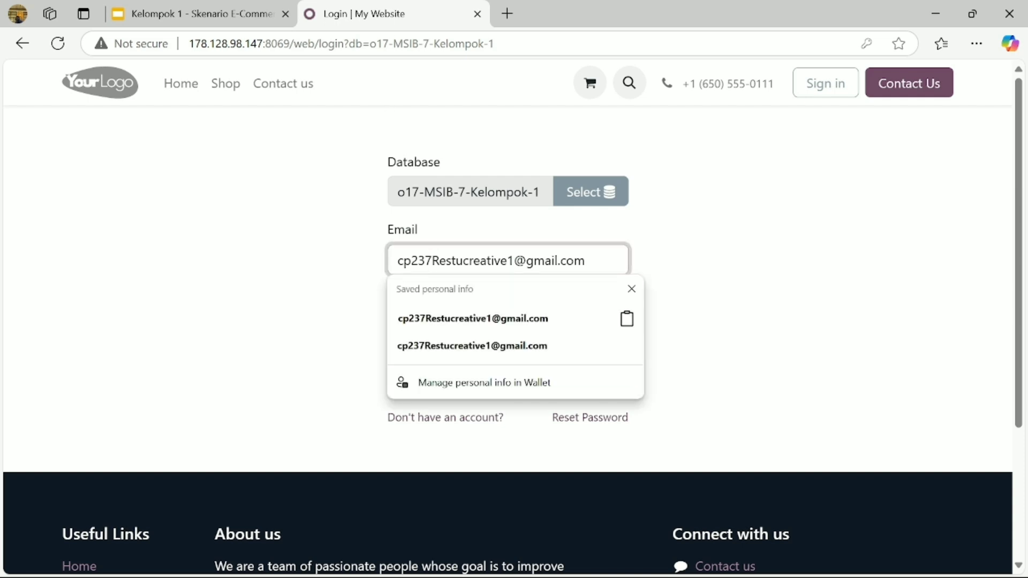
left_click(699, 247)
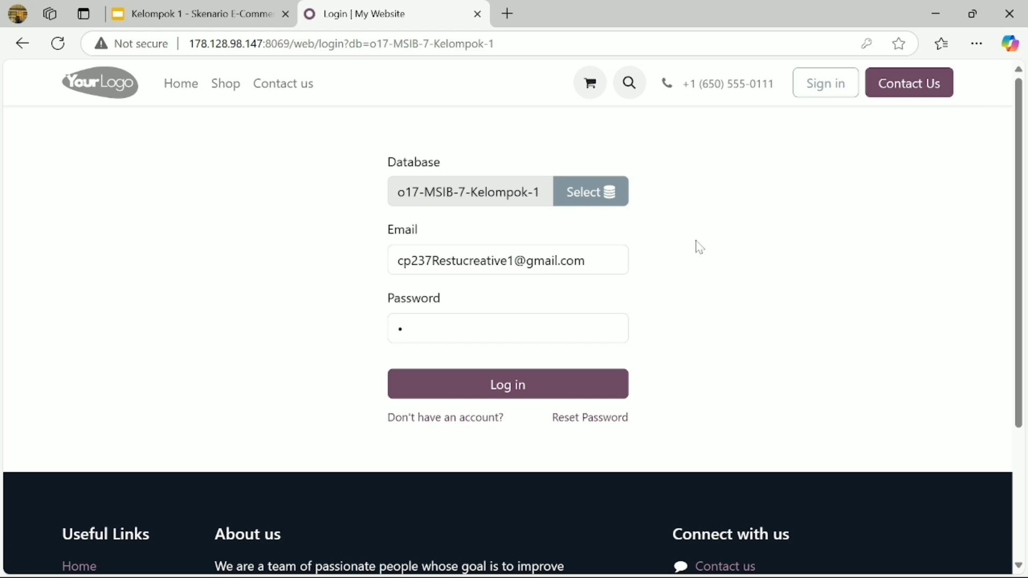
left_click(533, 395)
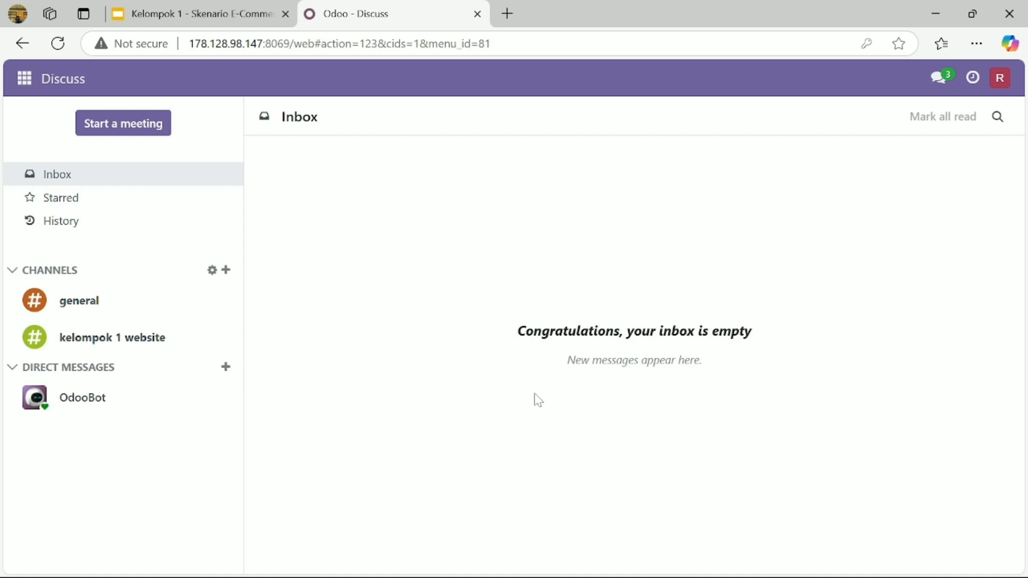
left_click(187, 344)
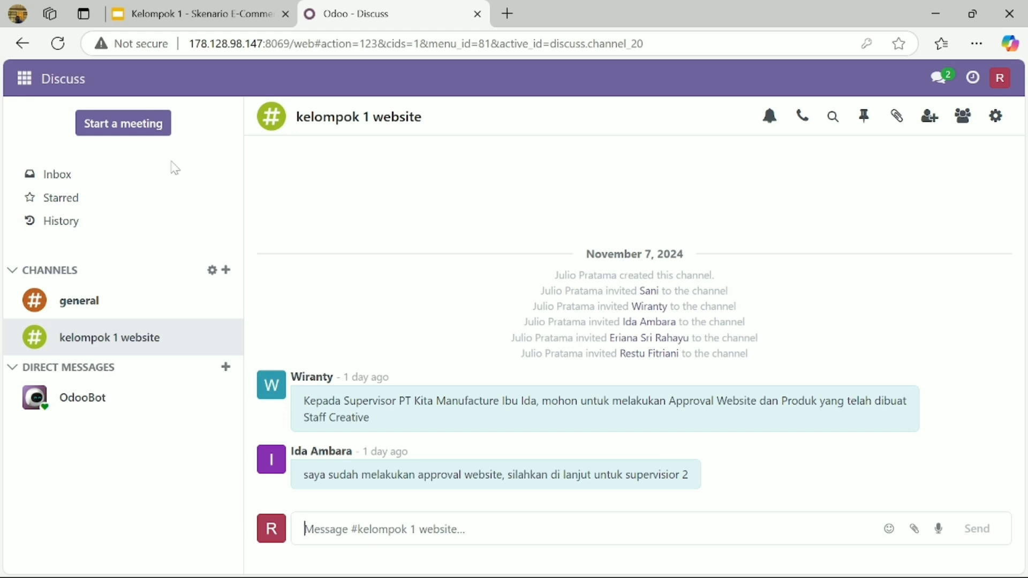
left_click(25, 77)
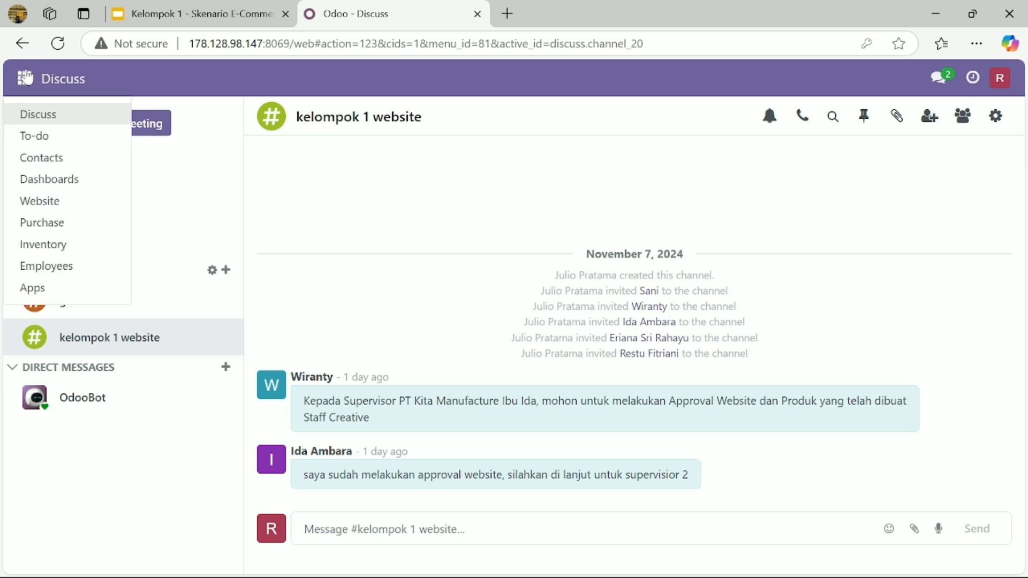
- Open the Website app and switch to the WEBSITE E COMMERCE KEL-1 site
left_click(36, 202)
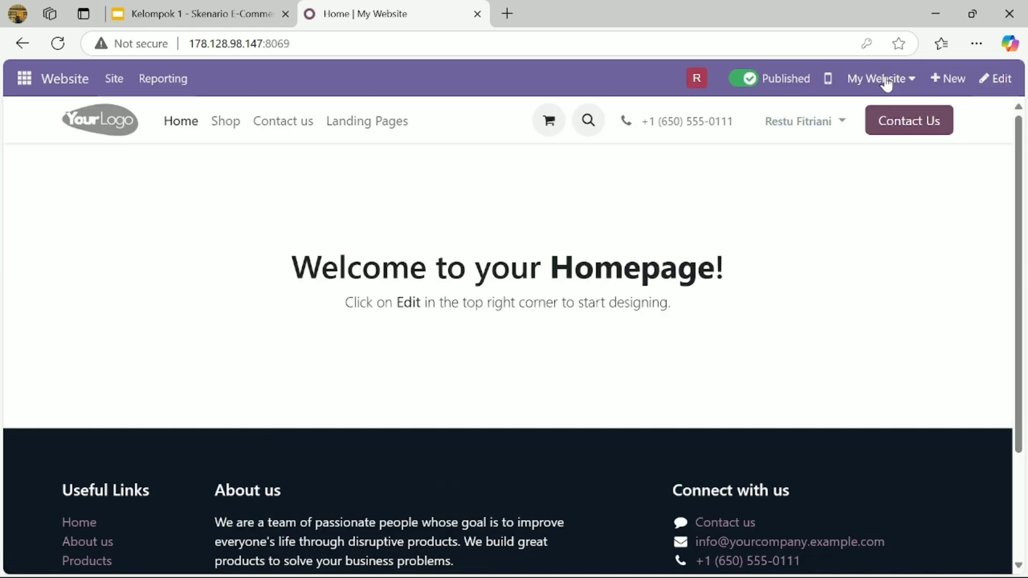
left_click(882, 79)
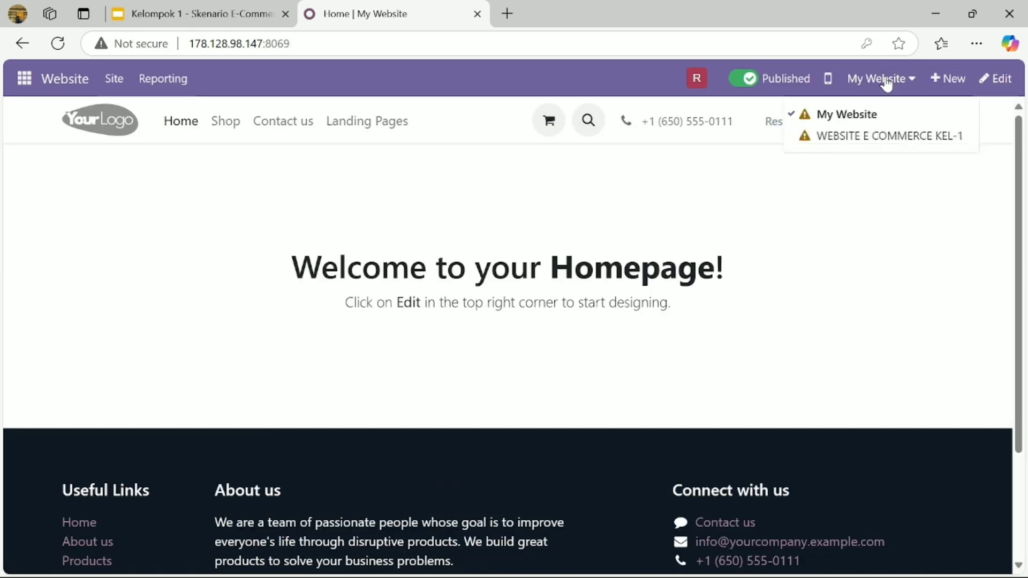
left_click(877, 137)
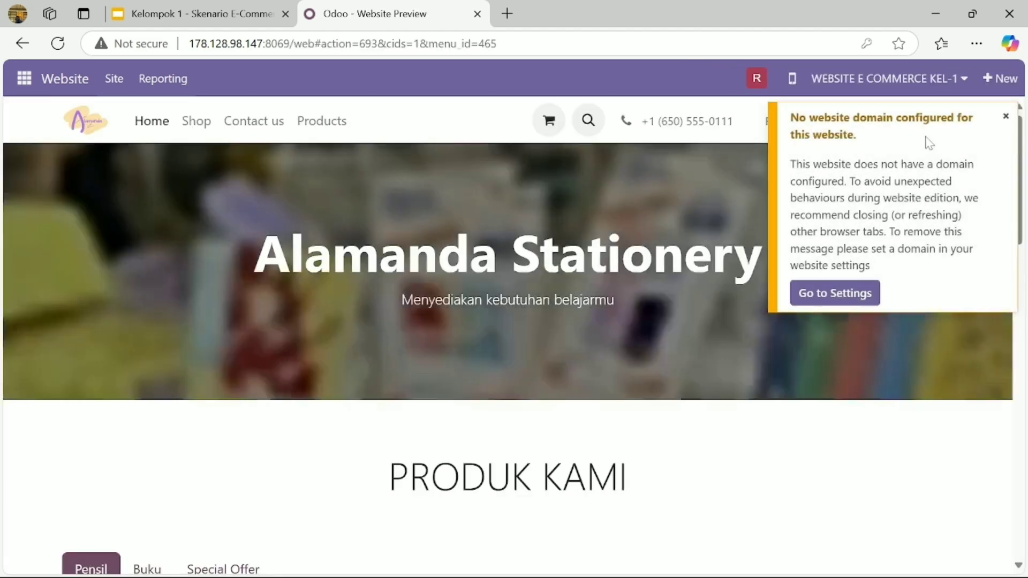
left_click(1005, 118)
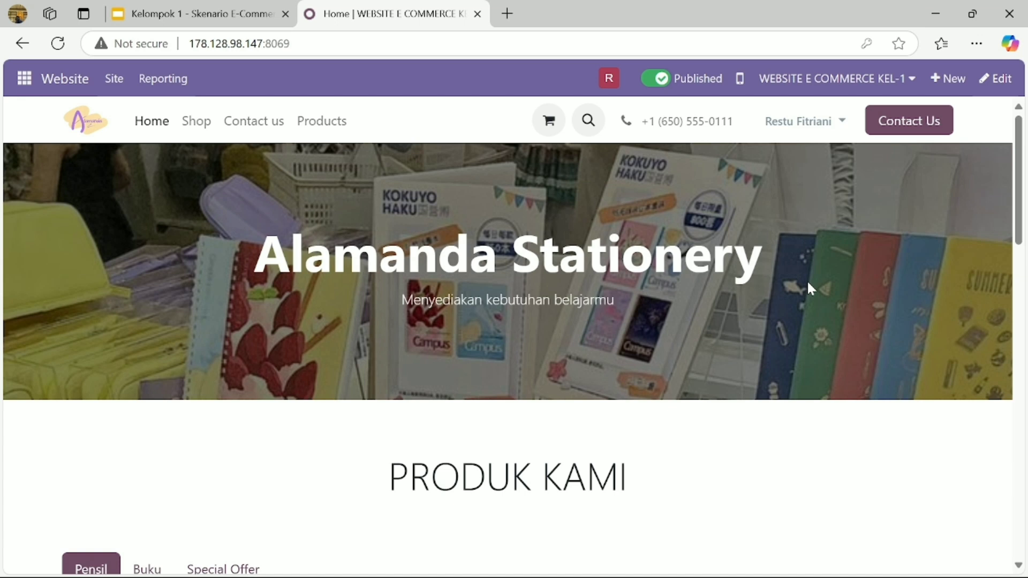
- Scroll through the home page, previewing the Buku and Special Offer product tabs
scroll(808, 283, "down", 6)
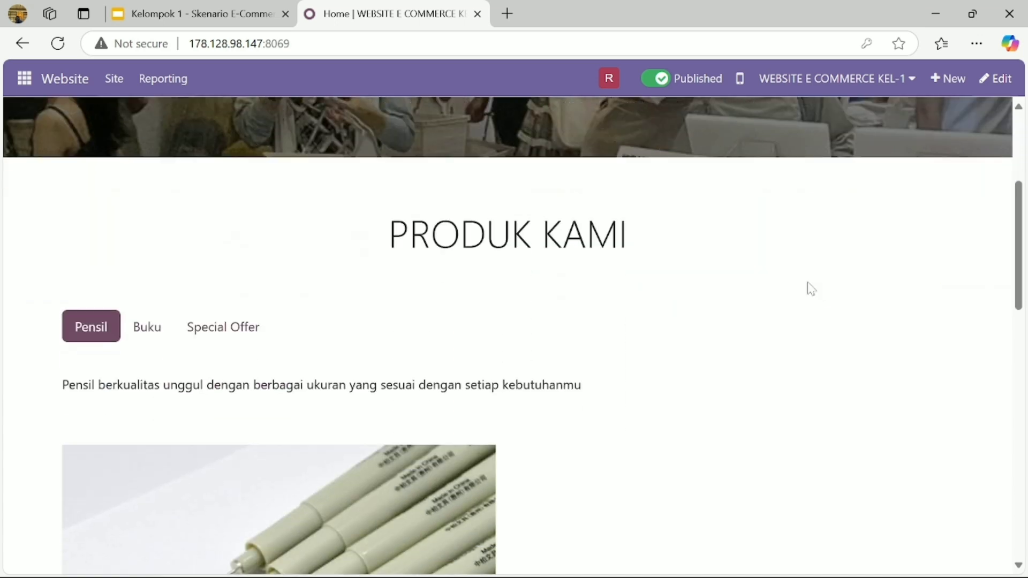
scroll(812, 290, "down", 2)
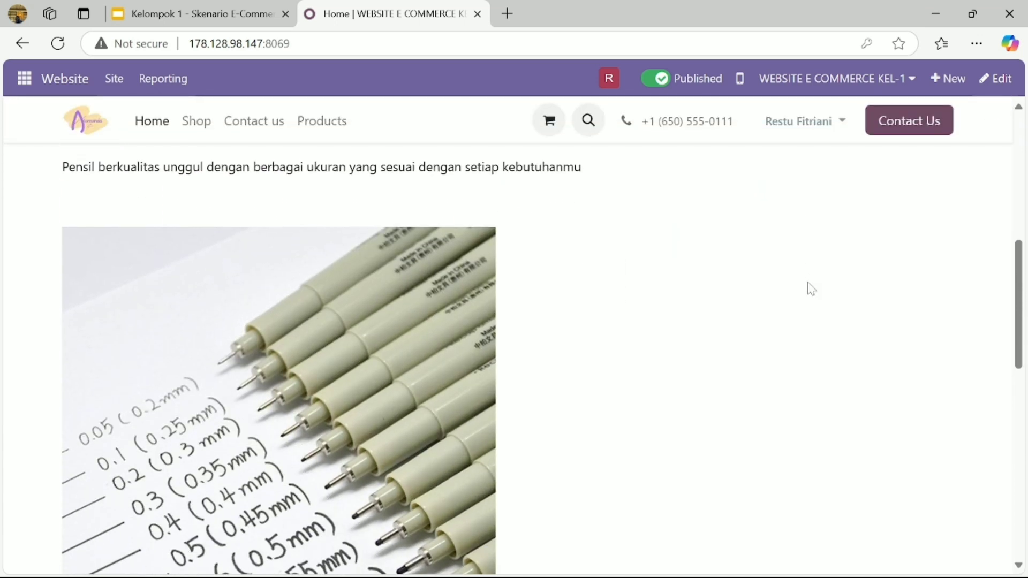
scroll(811, 289, "up", 5)
scroll(811, 289, "up", 3)
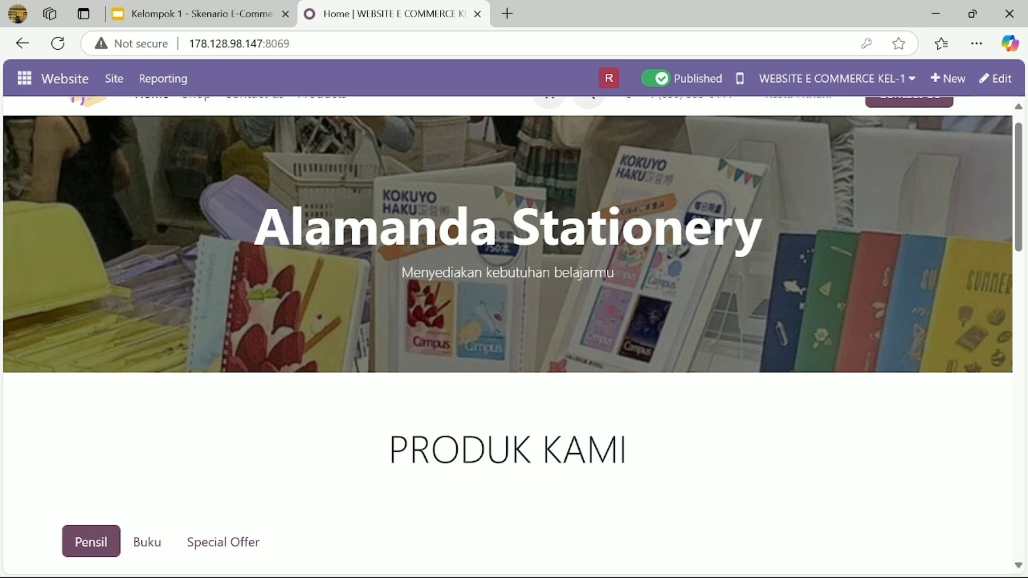
scroll(420, 378, "down", 5)
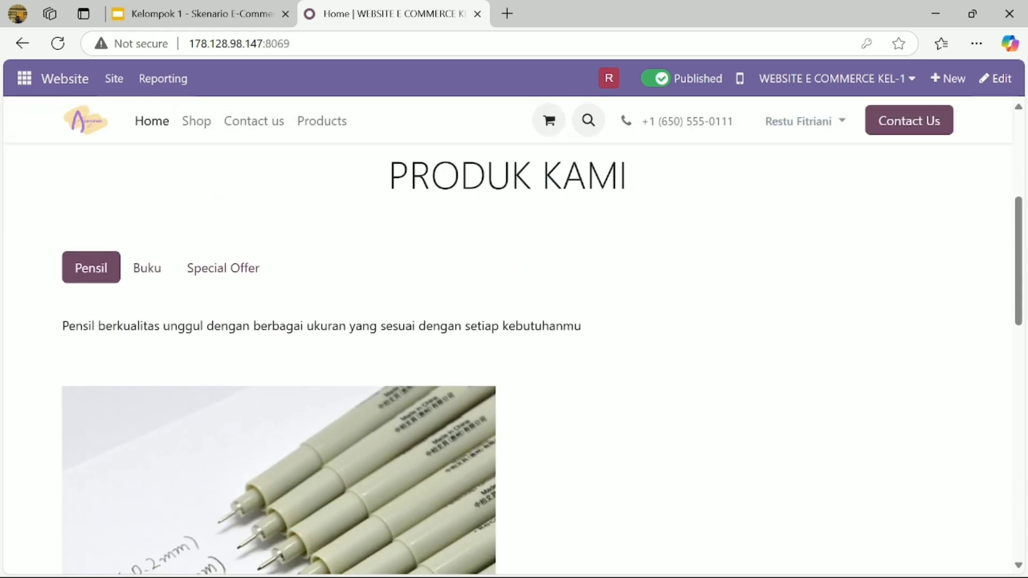
scroll(326, 327, "down", 1)
left_click(155, 238)
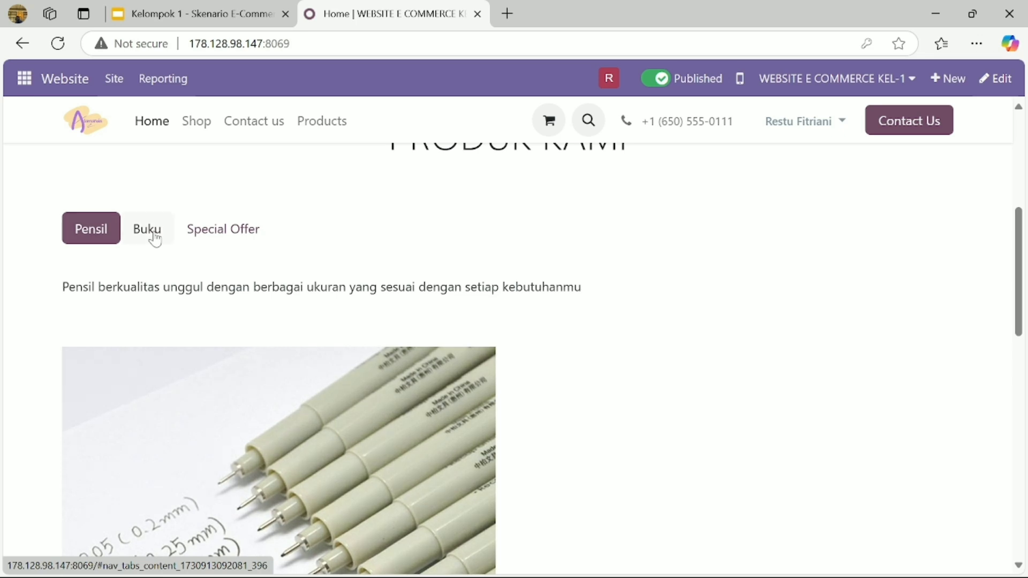
left_click(242, 236)
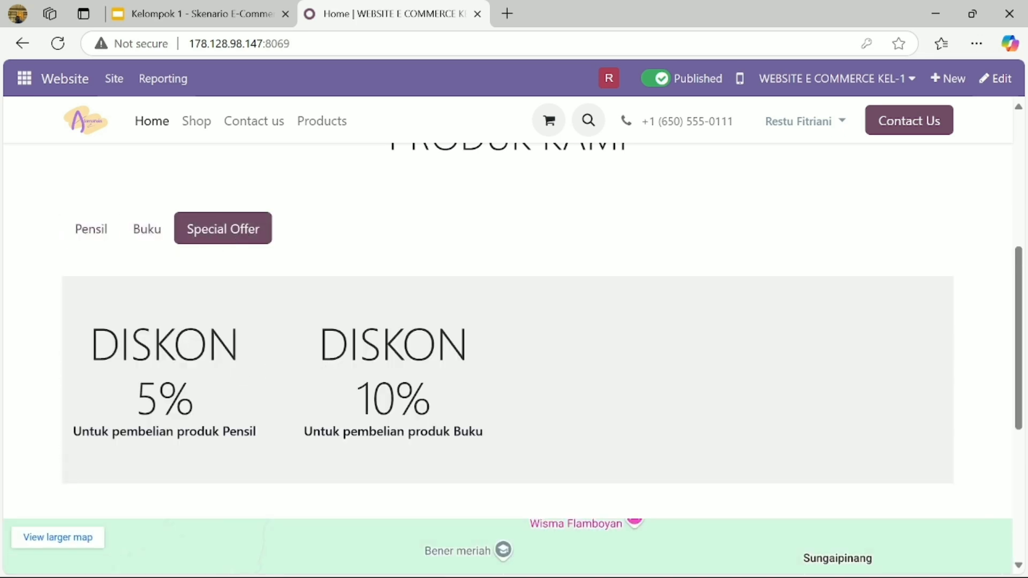
scroll(320, 360, "down", 3)
scroll(349, 442, "down", 1)
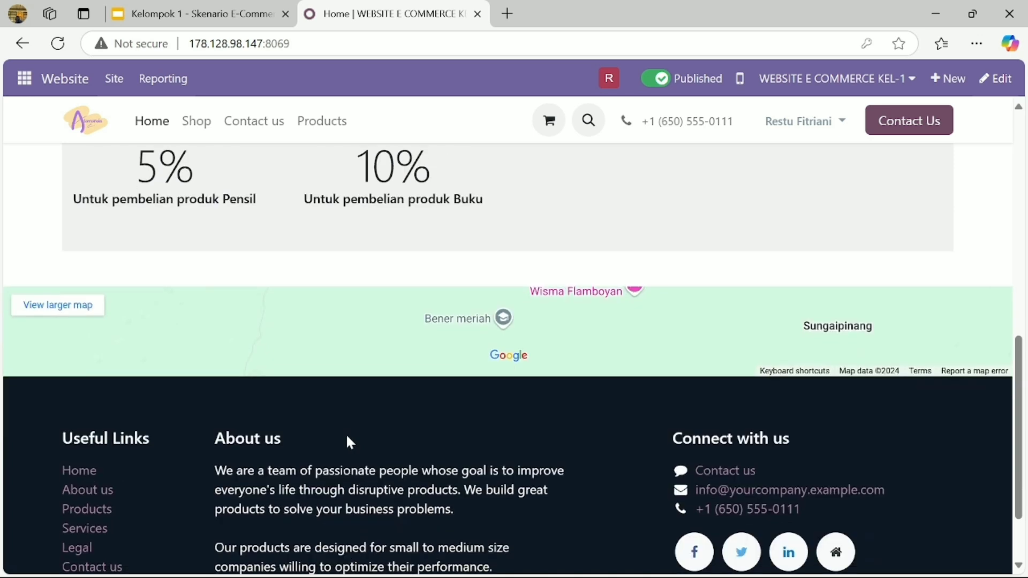
scroll(461, 421, "down", 1)
scroll(463, 423, "up", 2)
scroll(463, 423, "down", 3)
scroll(464, 424, "up", 5)
scroll(463, 423, "up", 7)
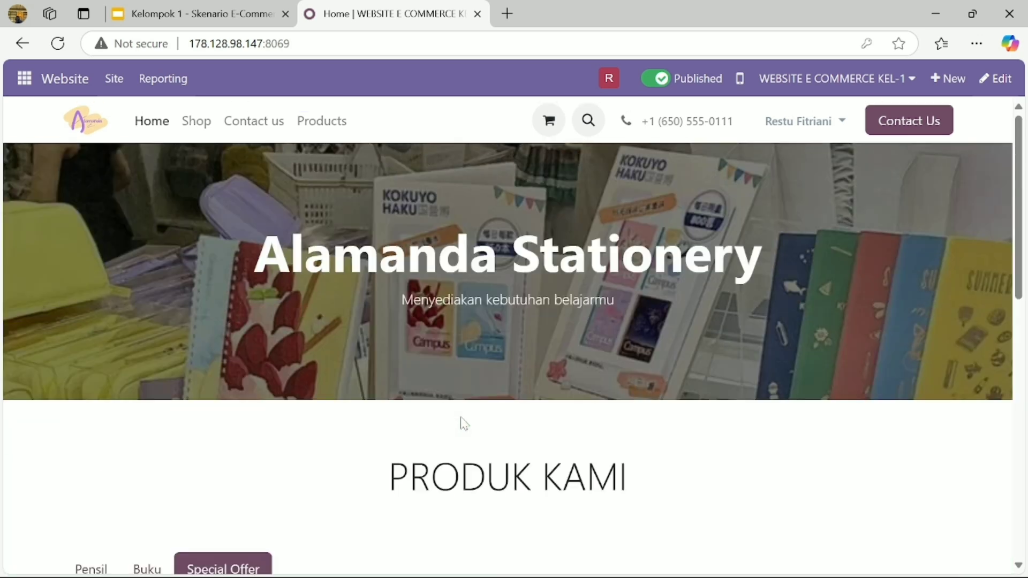
- Browse the Shop, Contact us and Products pages, then return to the Home page
left_click(206, 129)
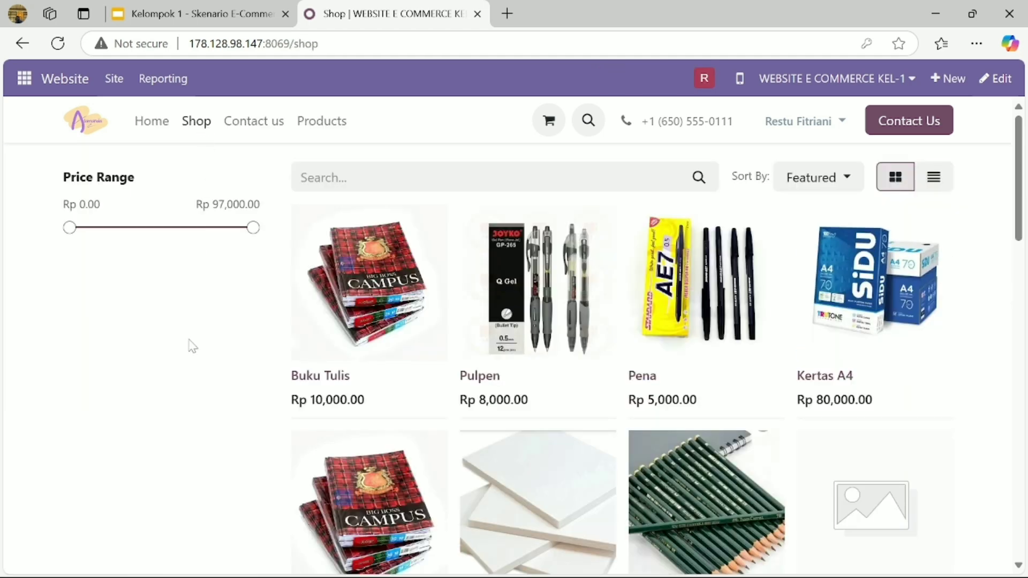
scroll(192, 346, "down", 3)
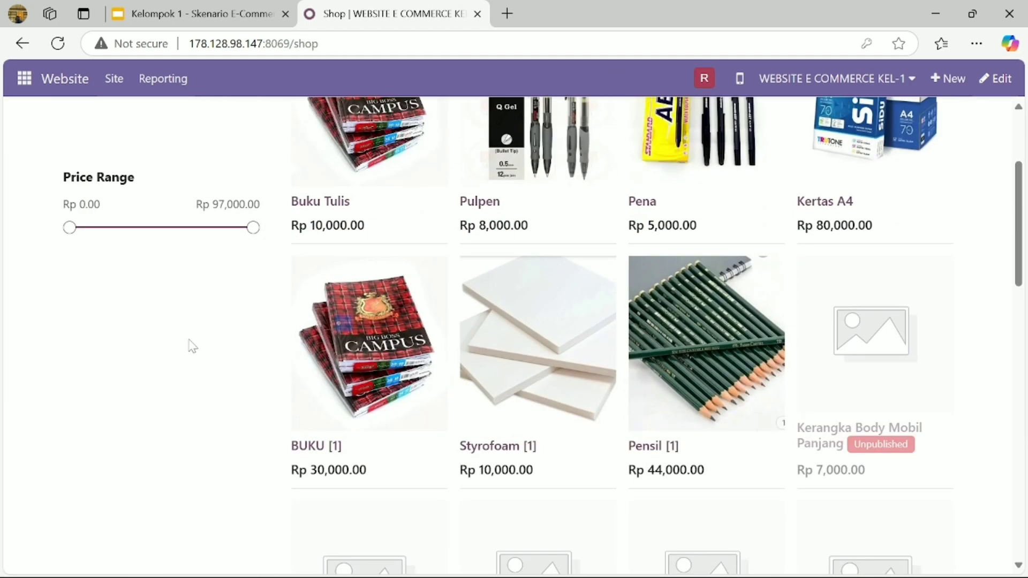
scroll(192, 345, "up", 3)
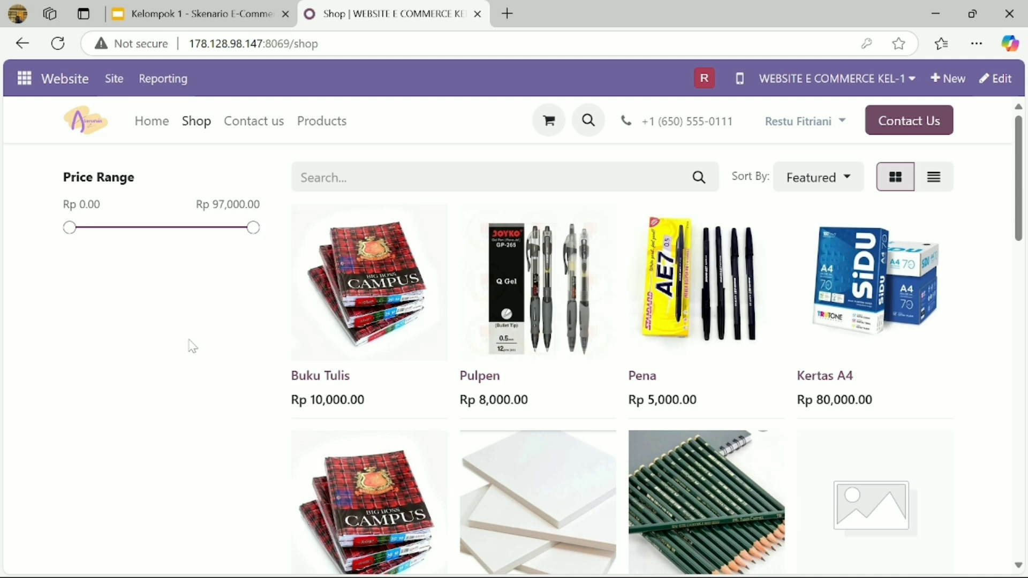
scroll(192, 347, "down", 1)
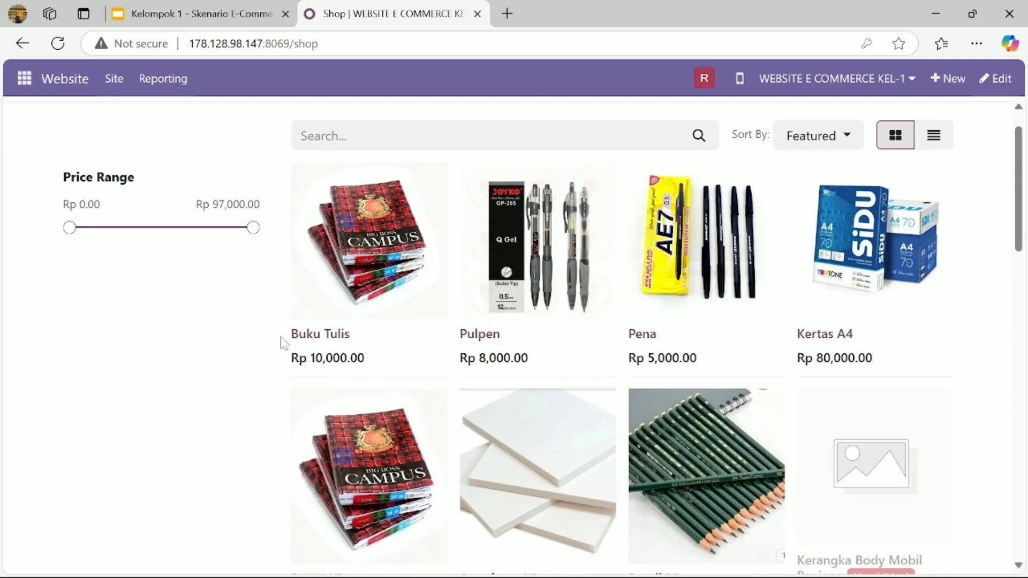
scroll(278, 345, "down", 2)
scroll(279, 345, "down", 2)
scroll(279, 345, "up", 3)
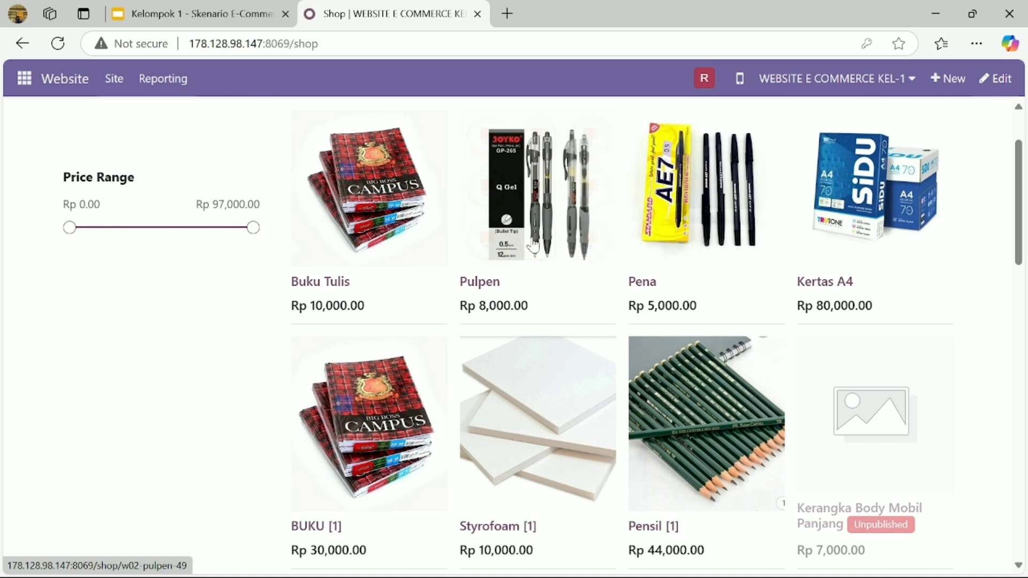
scroll(313, 409, "up", 5)
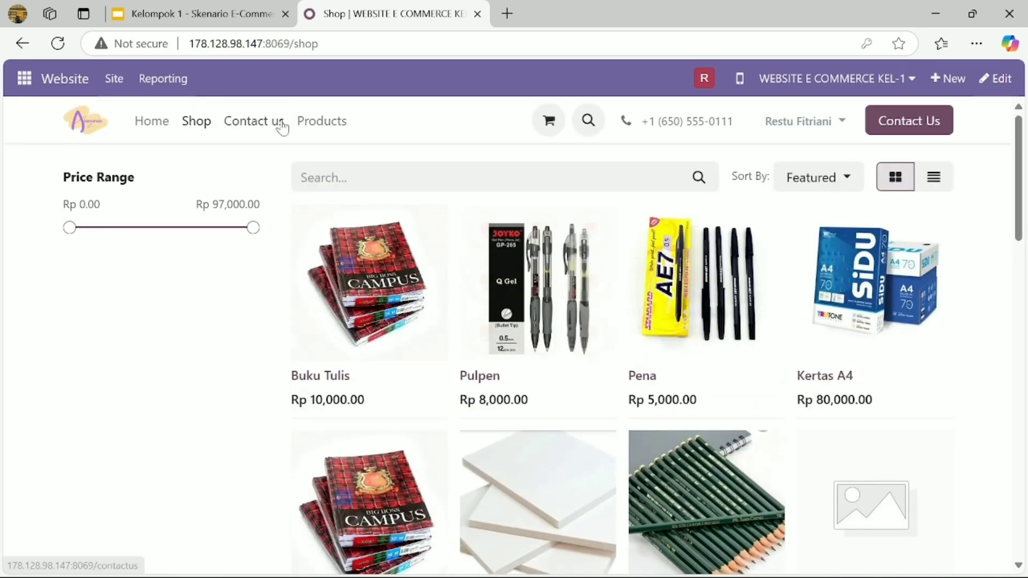
left_click(278, 123)
scroll(126, 319, "down", 1)
scroll(127, 319, "up", 1)
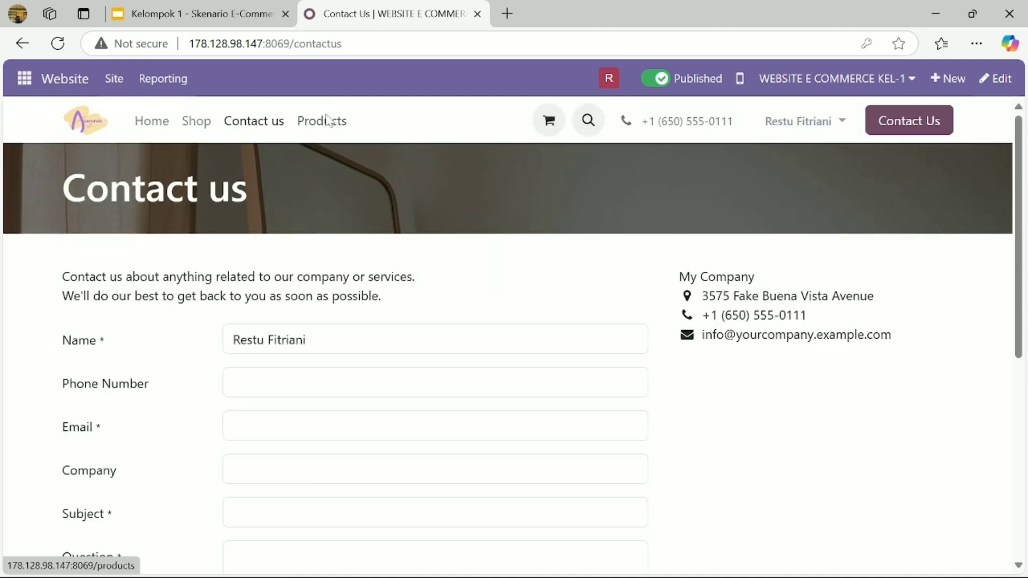
left_click(328, 120)
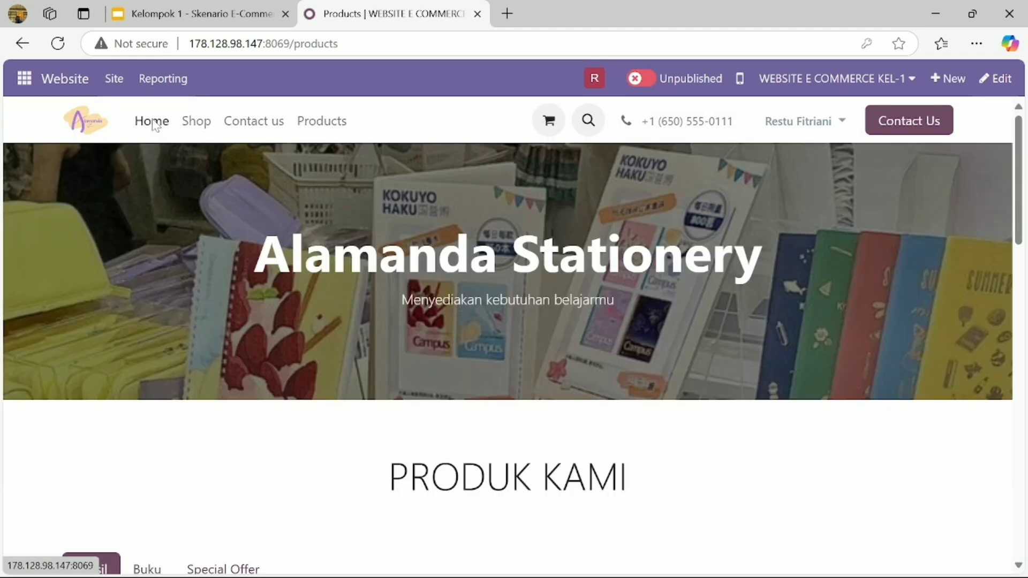
left_click(154, 126)
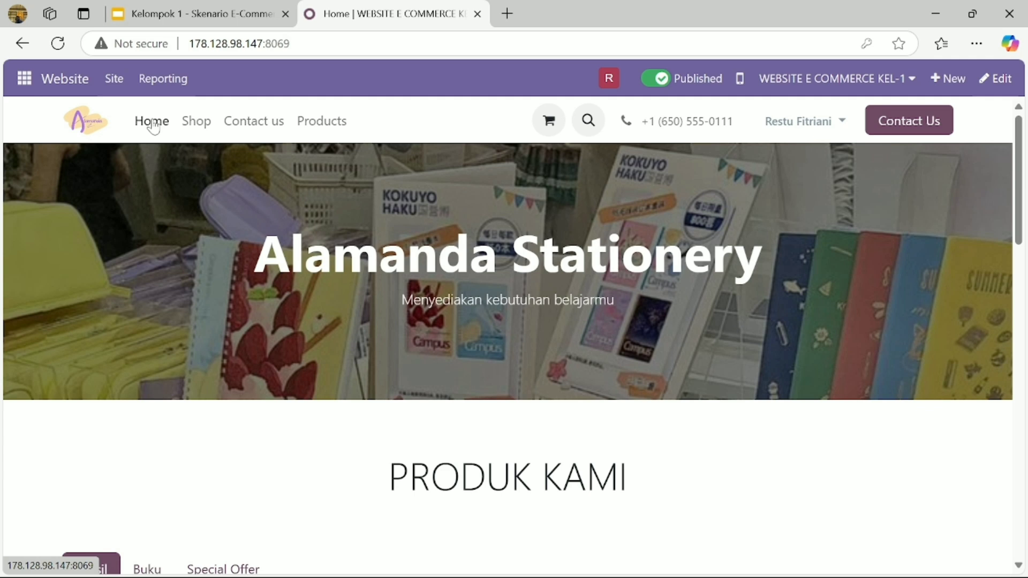
- Start editing the home page and set the hero cover background to the bookshelf photo
left_click(989, 90)
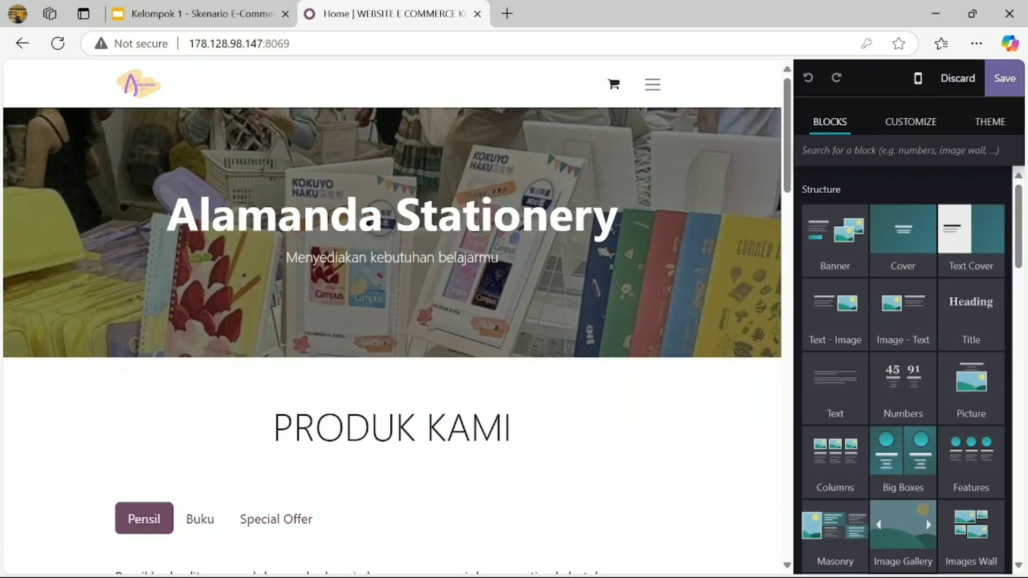
left_click(618, 212)
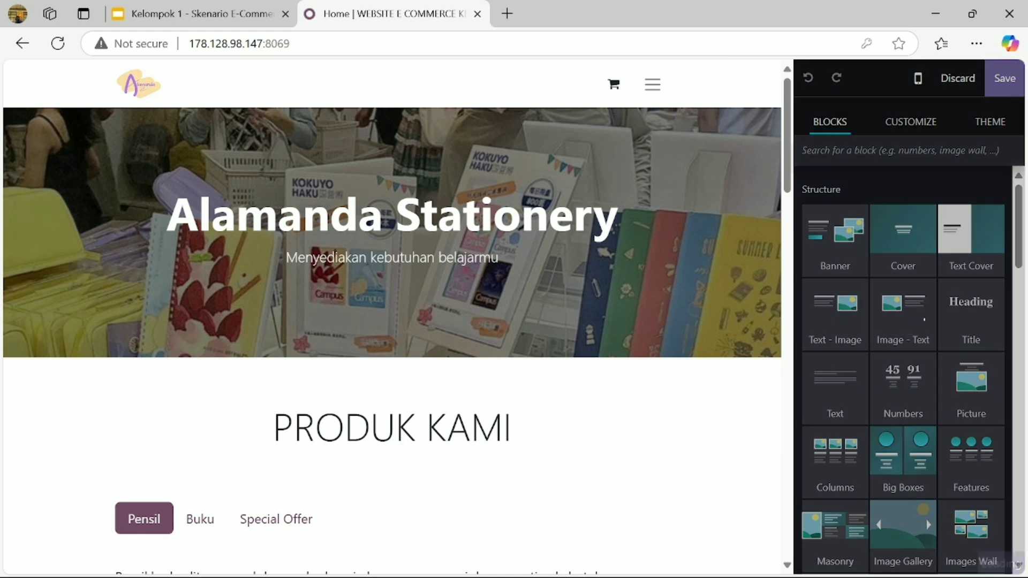
left_click(836, 128)
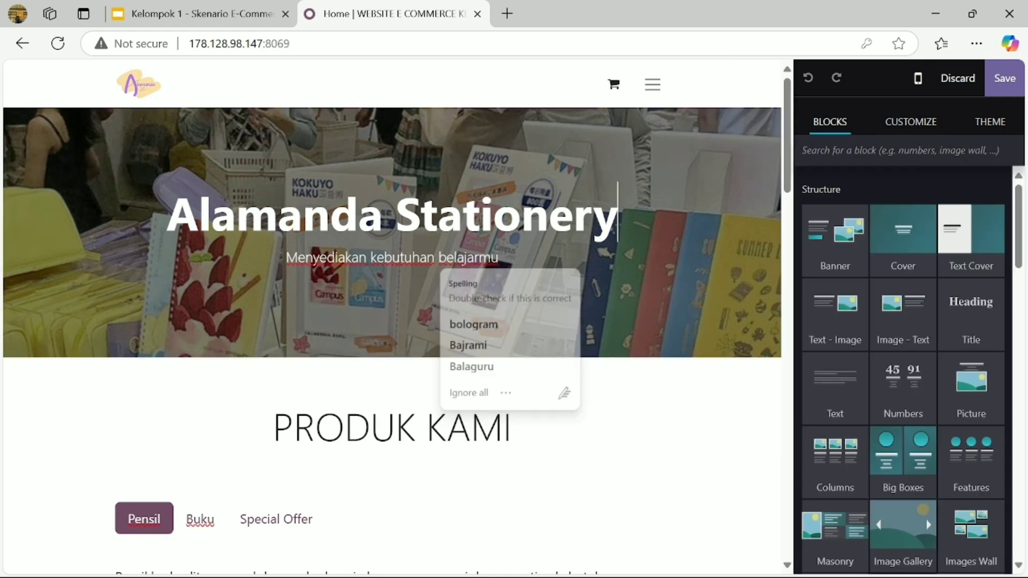
left_click(899, 127)
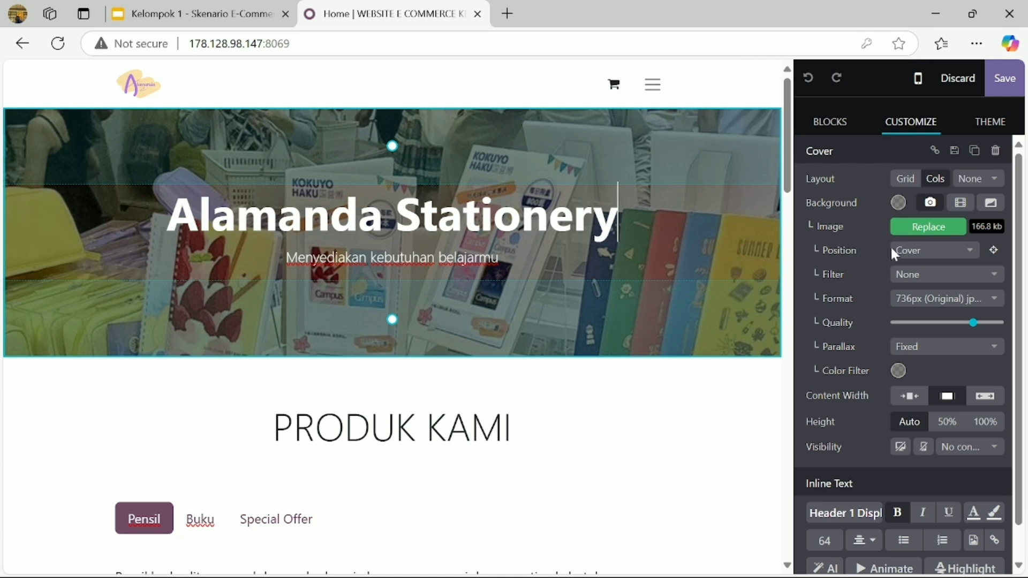
left_click(928, 229)
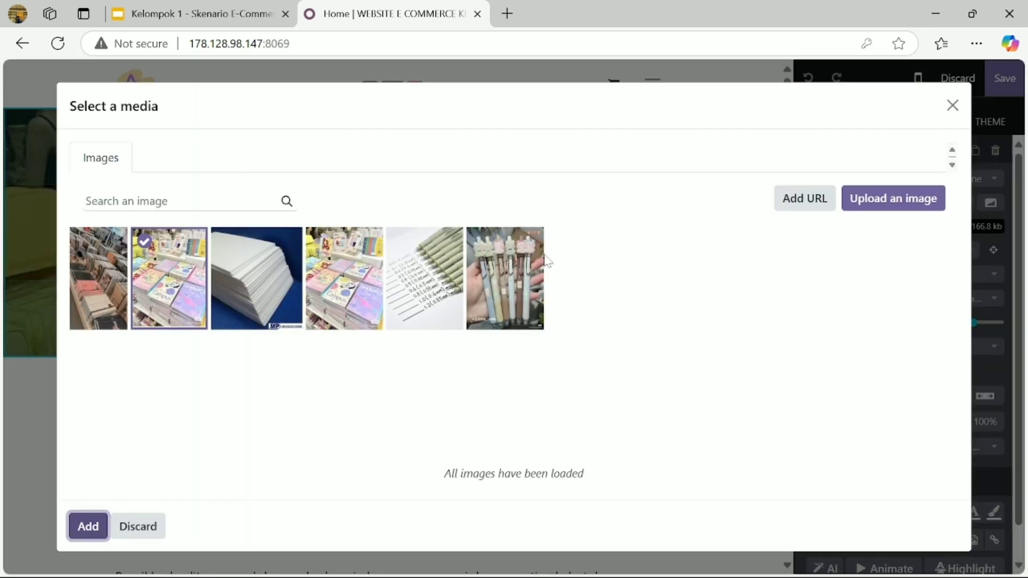
left_click(118, 293)
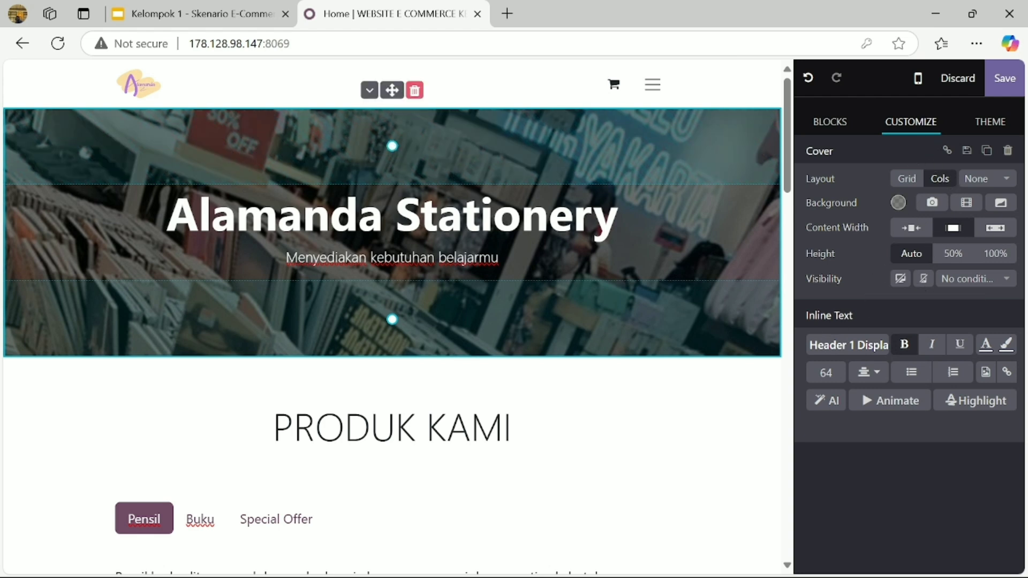
- Check the PRODUK KAMI section's colour options, then switch the cover background to the notebook display photo
left_click(511, 426)
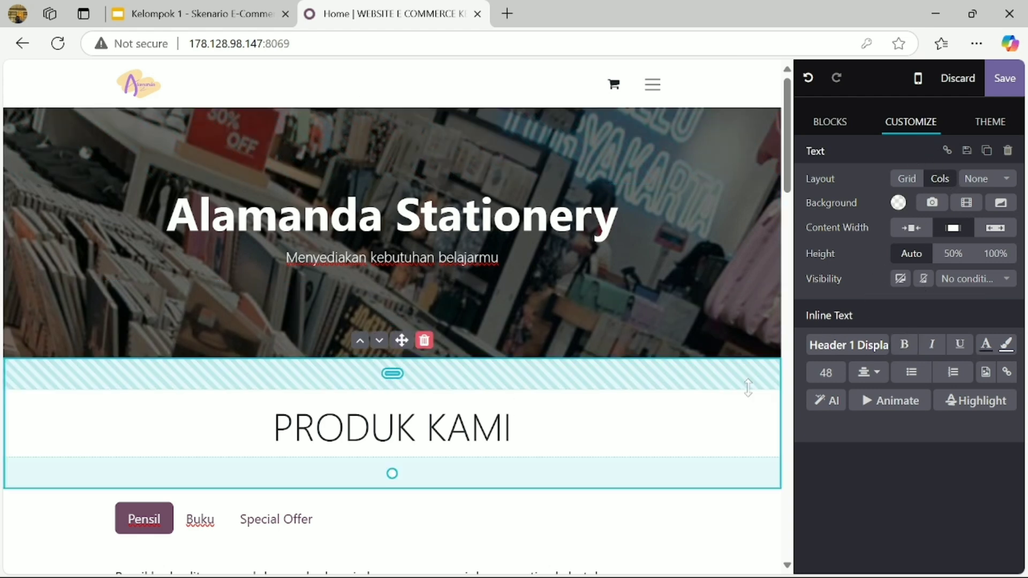
left_click(898, 203)
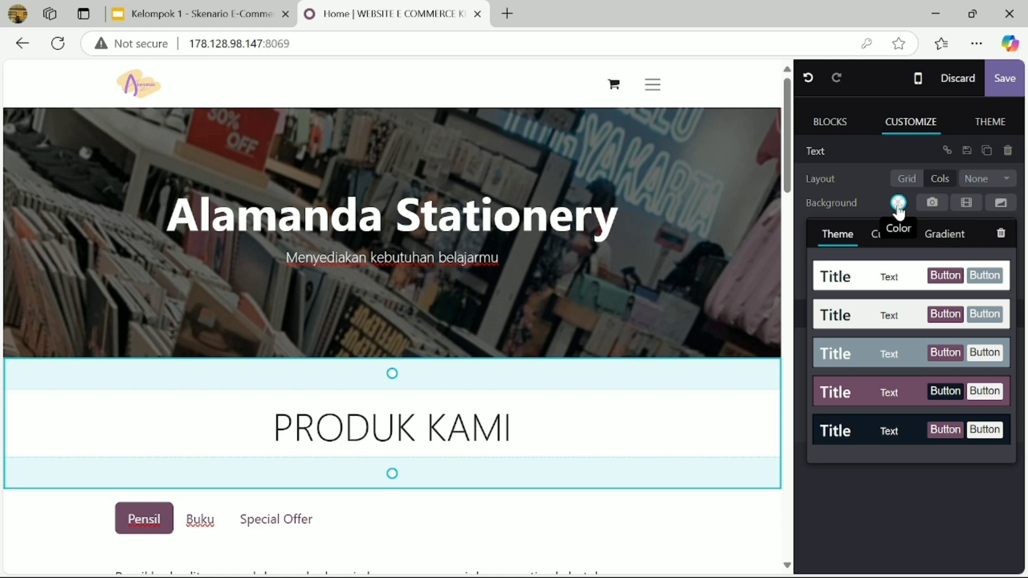
left_click(833, 125)
left_click(890, 125)
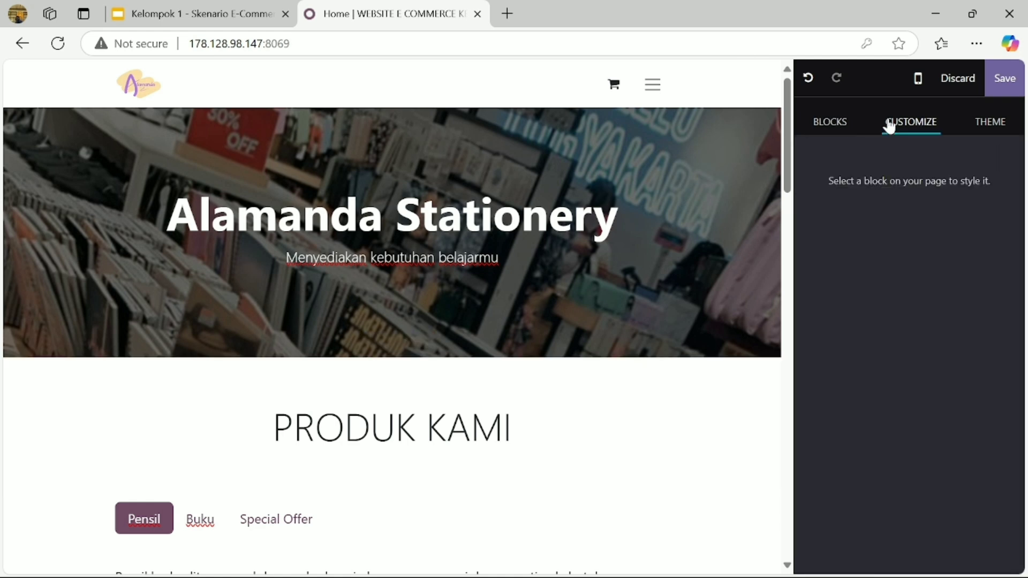
left_click(468, 258)
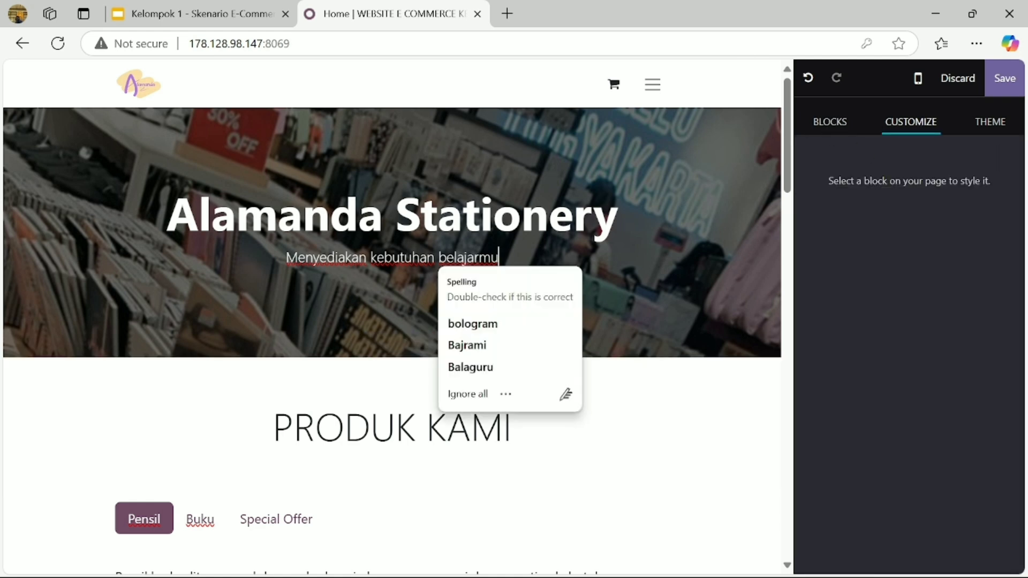
left_click(512, 429)
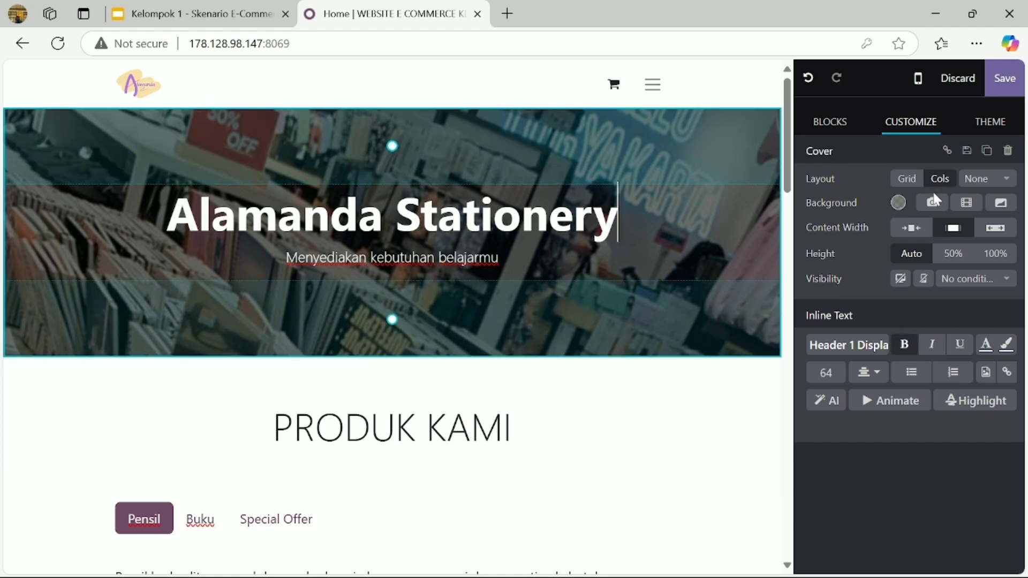
left_click(933, 202)
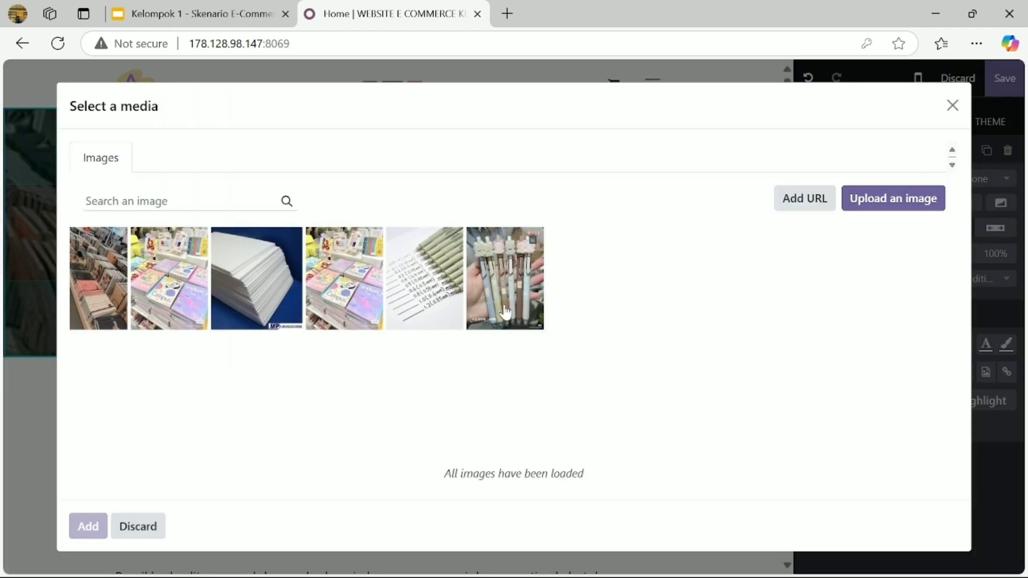
left_click(355, 318)
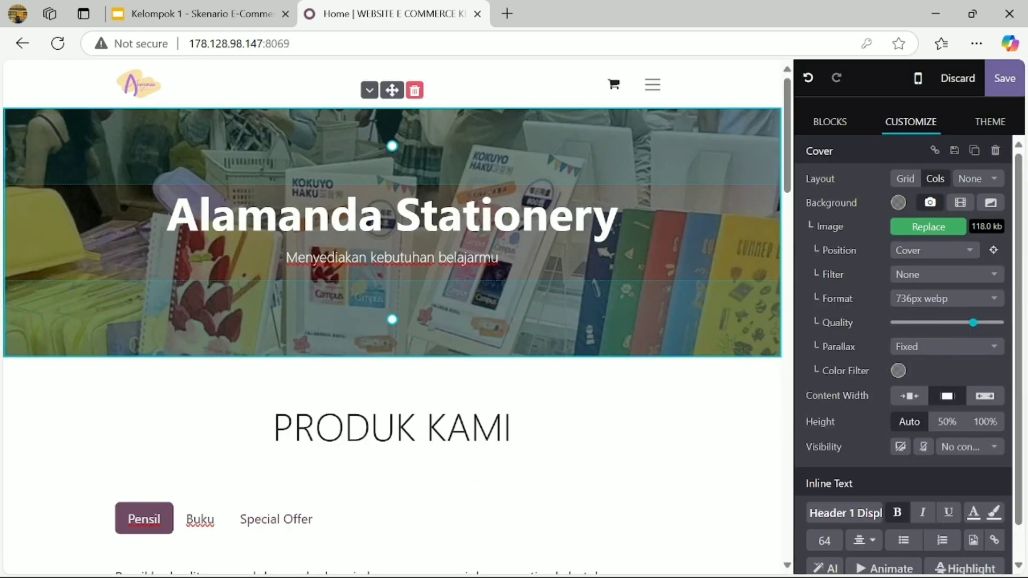
left_click(575, 474)
- Browse the building blocks catalogue and switch to the Buku product tab
left_click(837, 127)
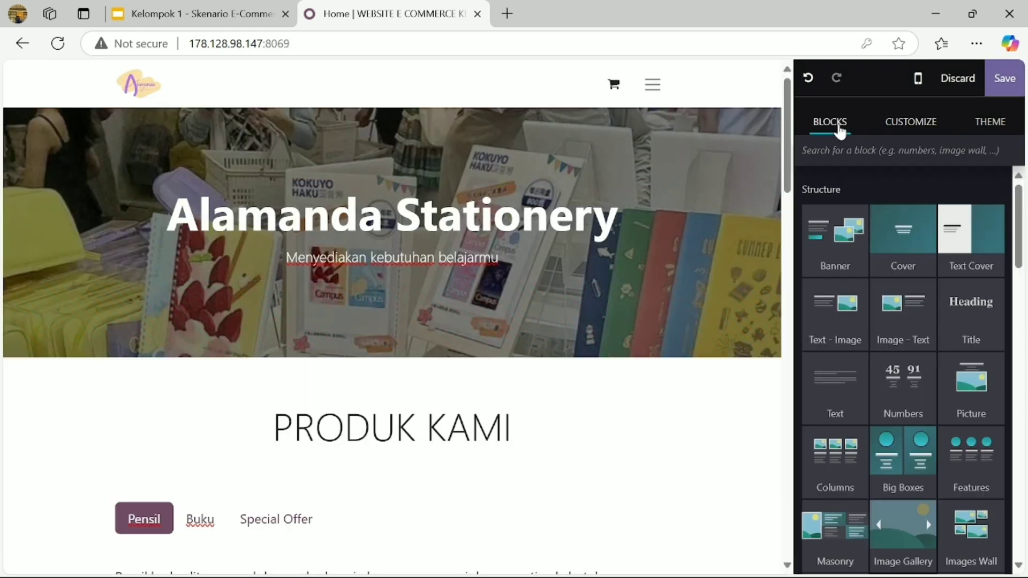
scroll(840, 321, "down", 1)
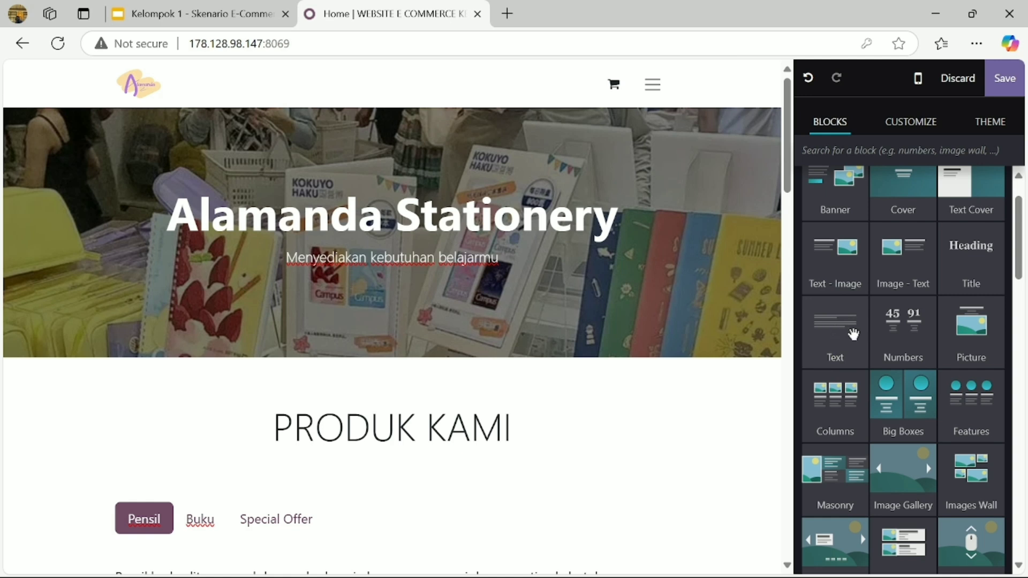
scroll(391, 322, "down", 3)
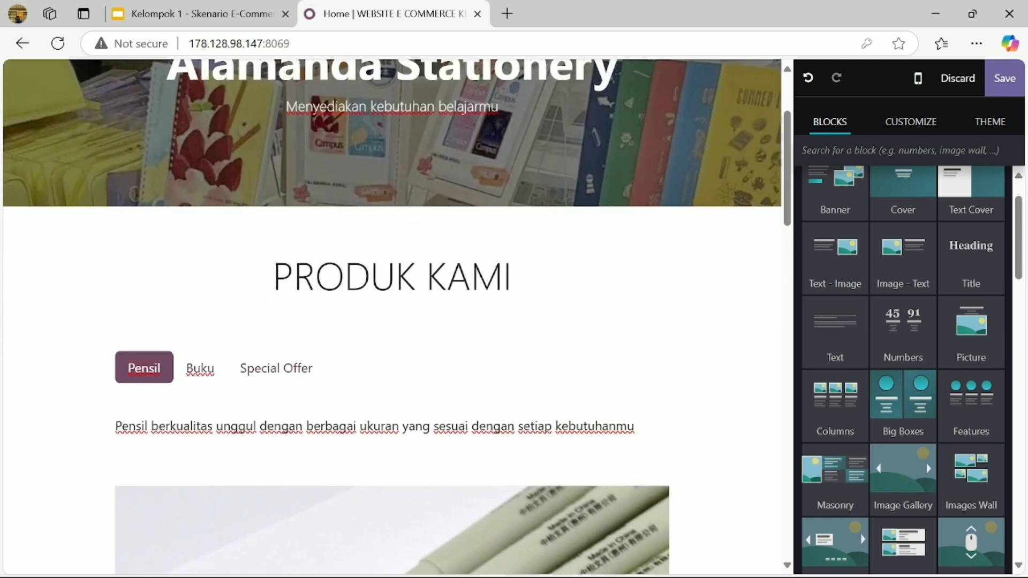
left_click(195, 377)
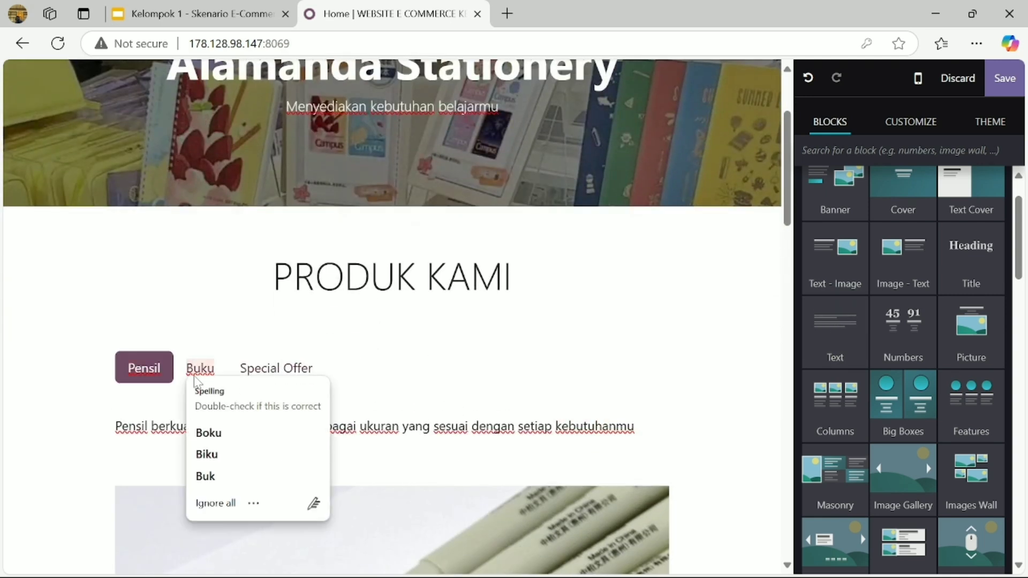
double_click(200, 368)
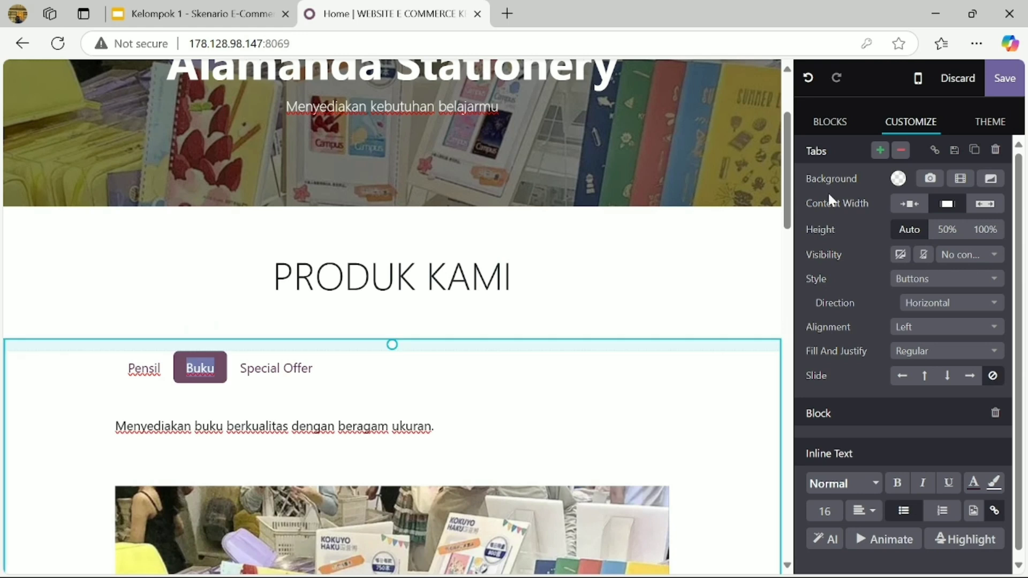
- Scroll the blocks catalogue again and preview the Pensil and Buku product tabs
left_click(823, 128)
scroll(817, 368, "down", 10)
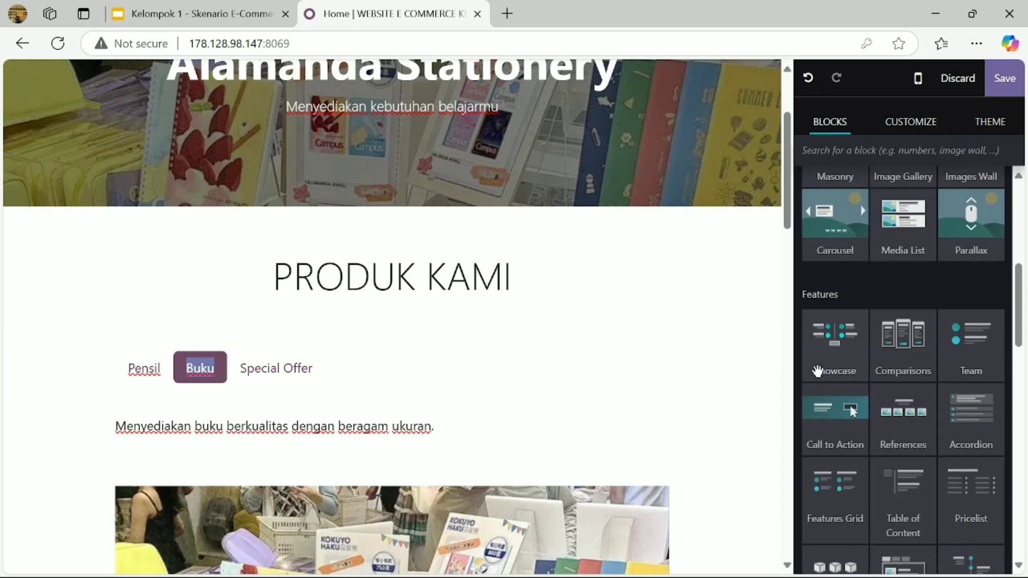
scroll(818, 370, "down", 10)
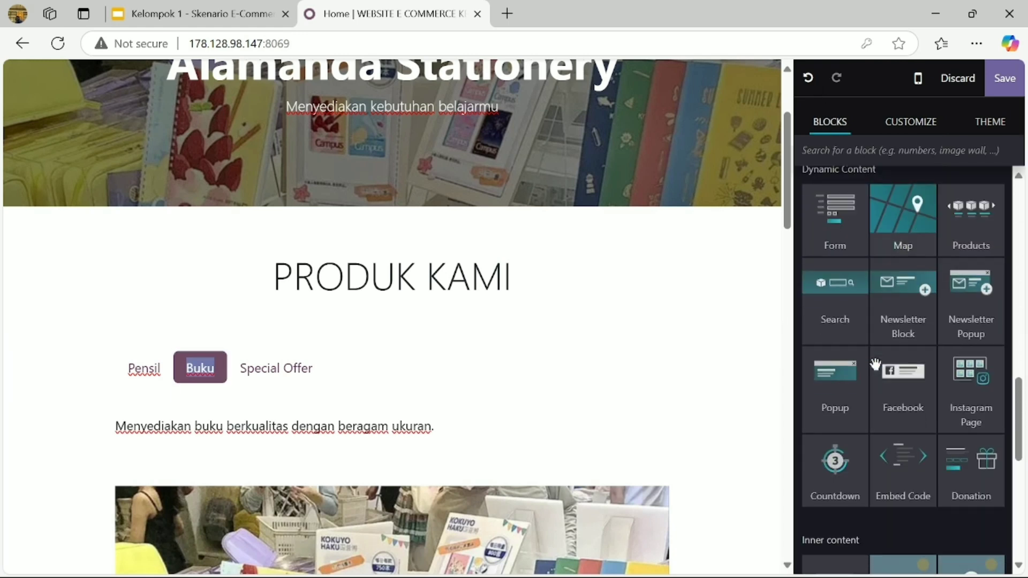
scroll(876, 364, "down", 4)
scroll(876, 364, "up", 15)
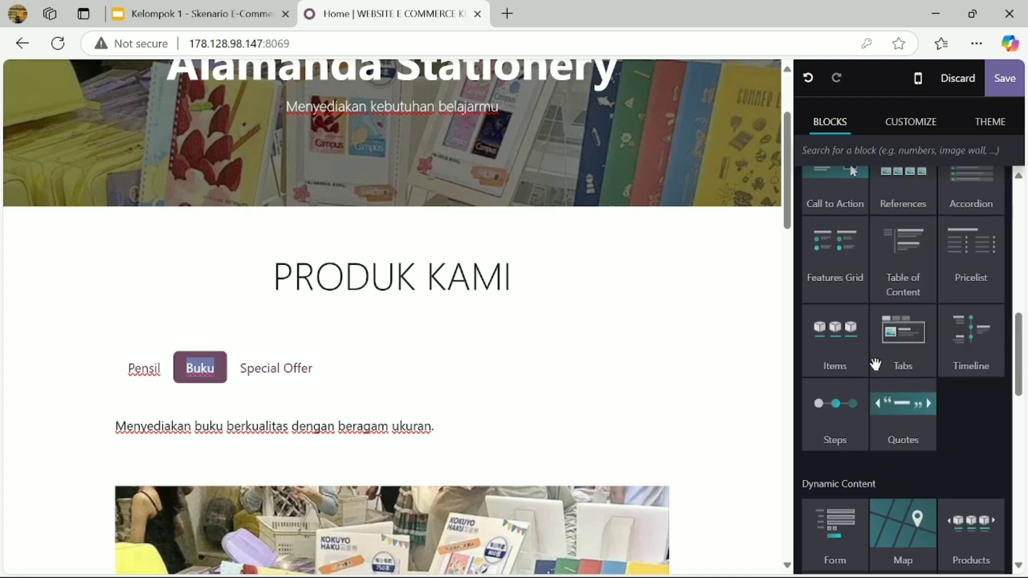
scroll(876, 364, "up", 3)
scroll(876, 364, "down", 11)
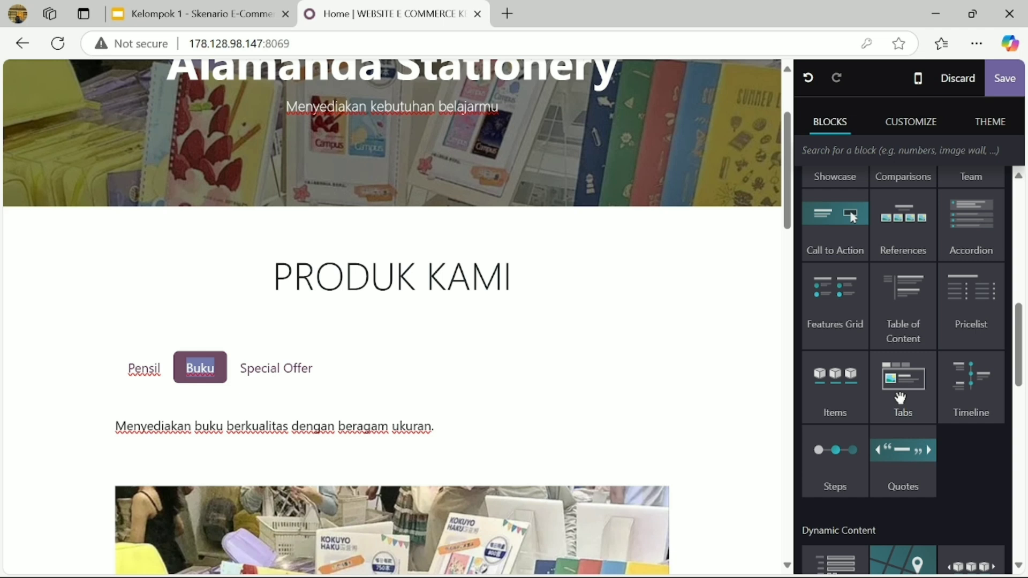
double_click(144, 367)
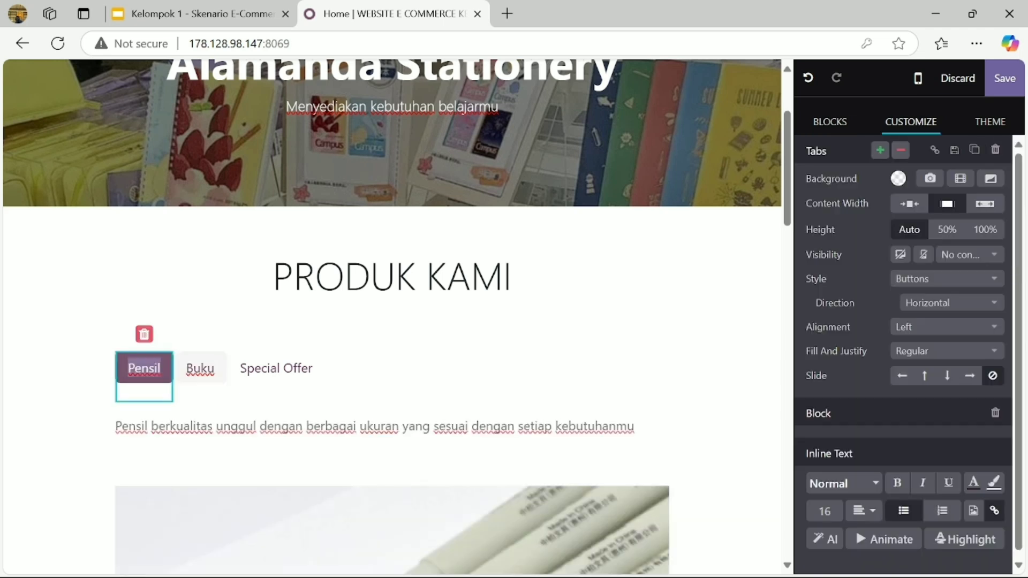
scroll(392, 321, "down", 3)
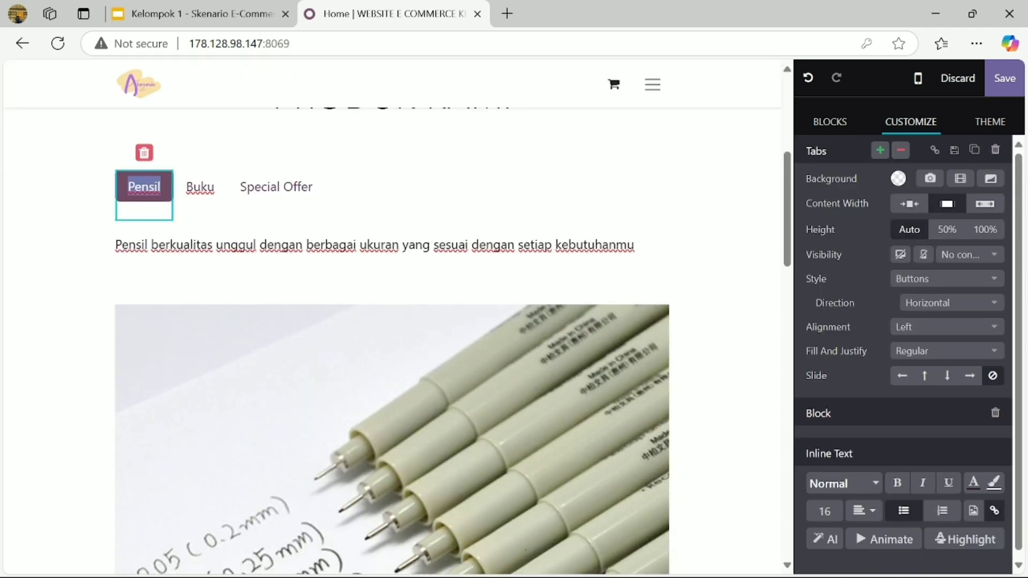
double_click(200, 187)
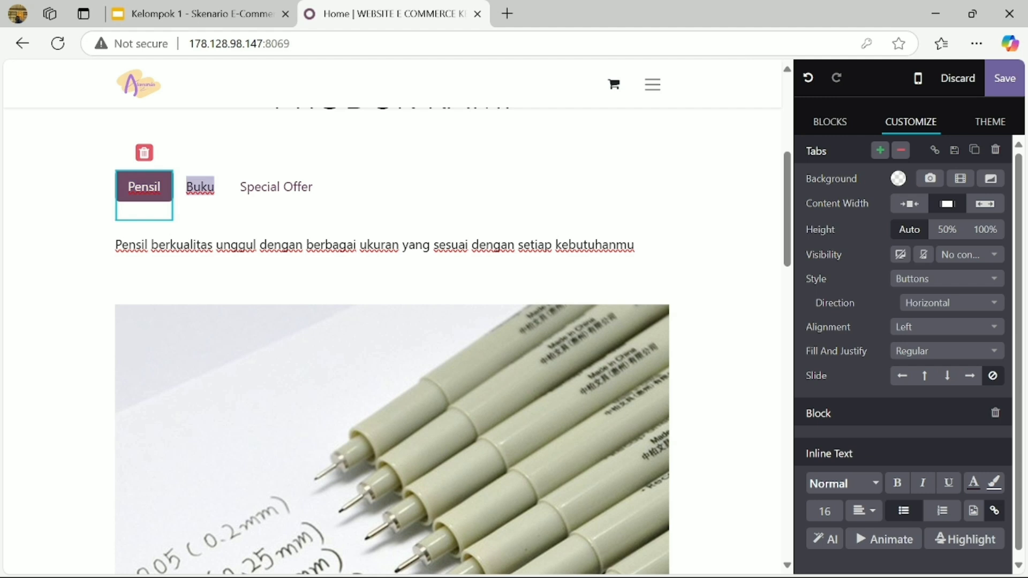
- Rename the Special Offer product tab to 'Diskon'
double_click(294, 186)
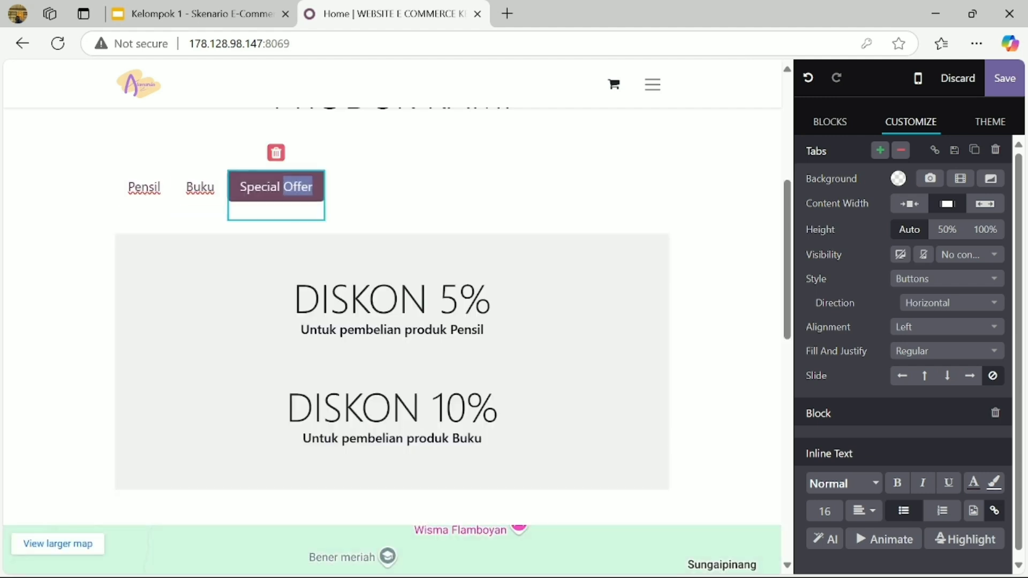
left_click(312, 186)
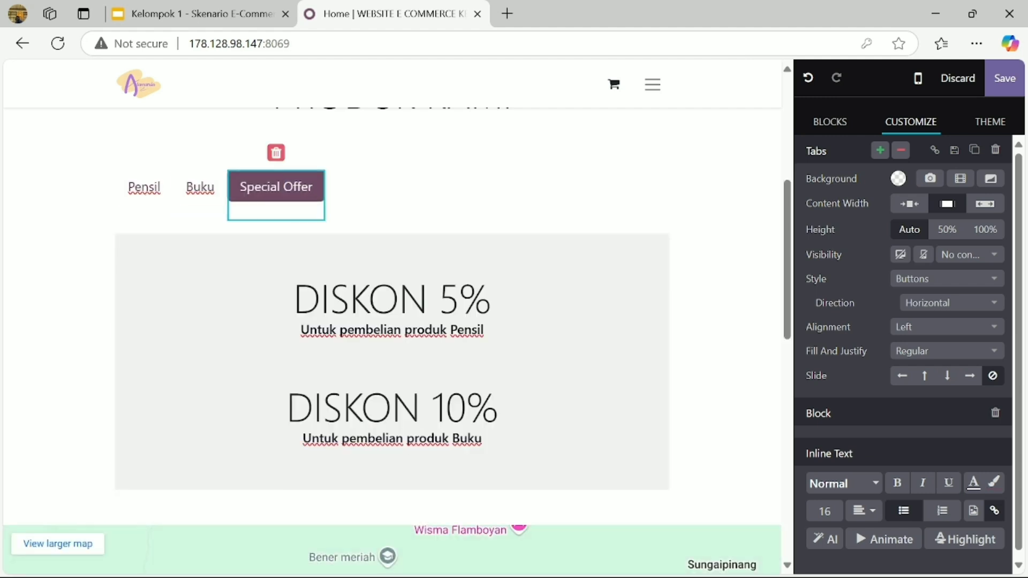
key("BackSpace")
key("BackSpace")
key("BackSpace")
key("BackSpace")
key("BackSpace")
key("BackSpace")
key("BackSpace")
key("BackSpace")
key("BackSpace")
key("BackSpace")
key("BackSpace")
key("BackSpace")
key("BackSpace")
type("Di")
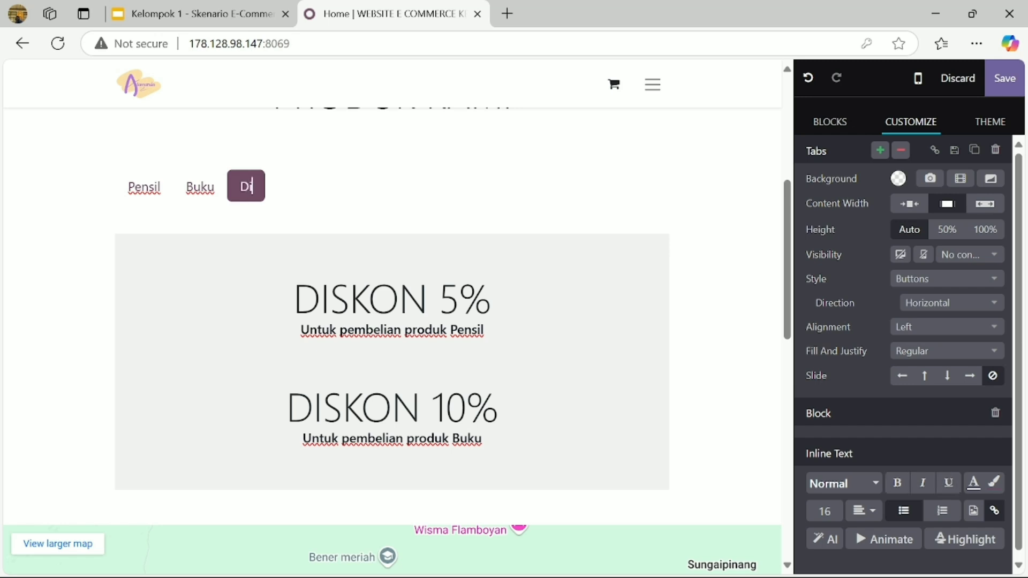
type("skon")
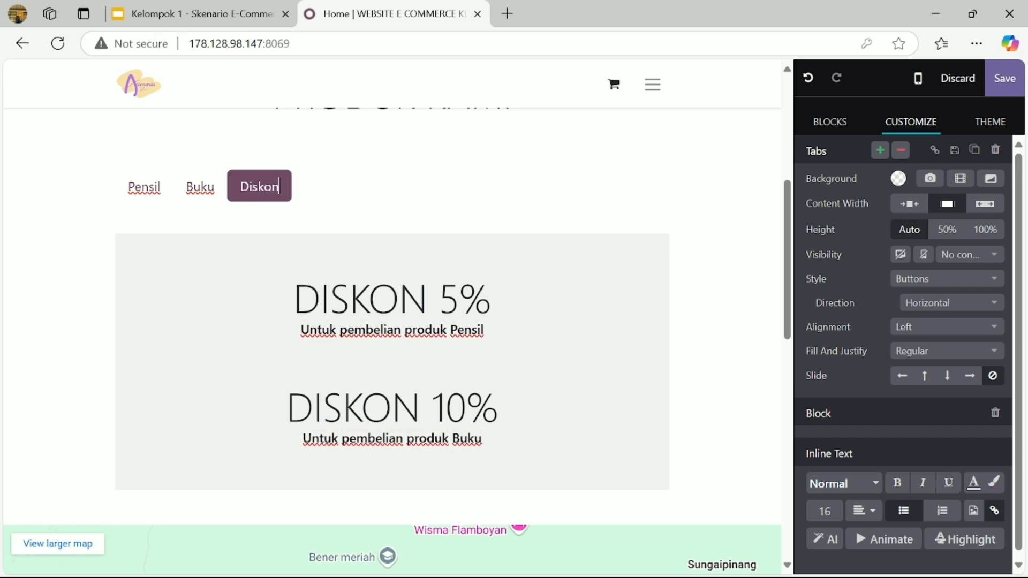
scroll(391, 321, "down", 2)
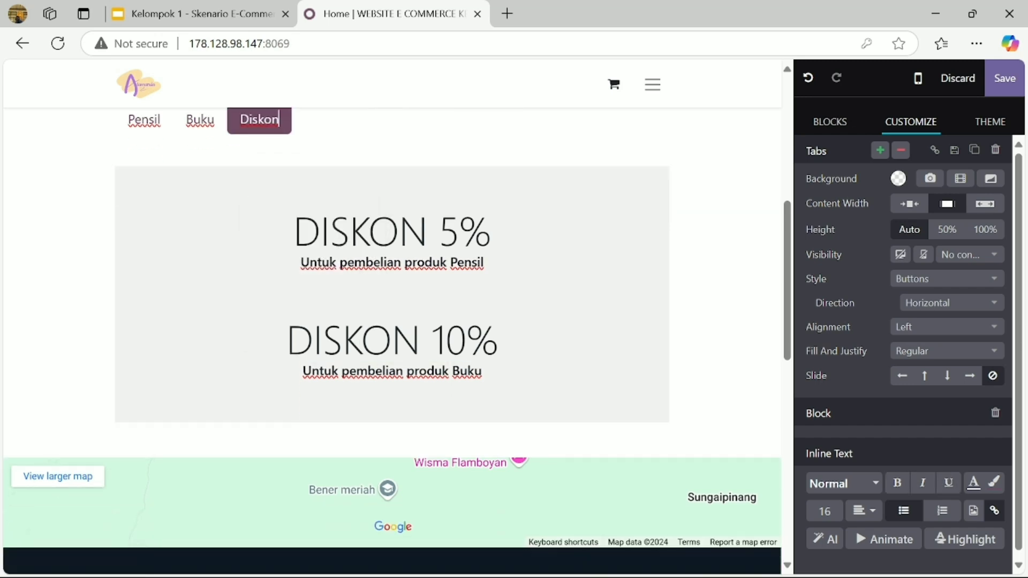
triple_click(428, 230)
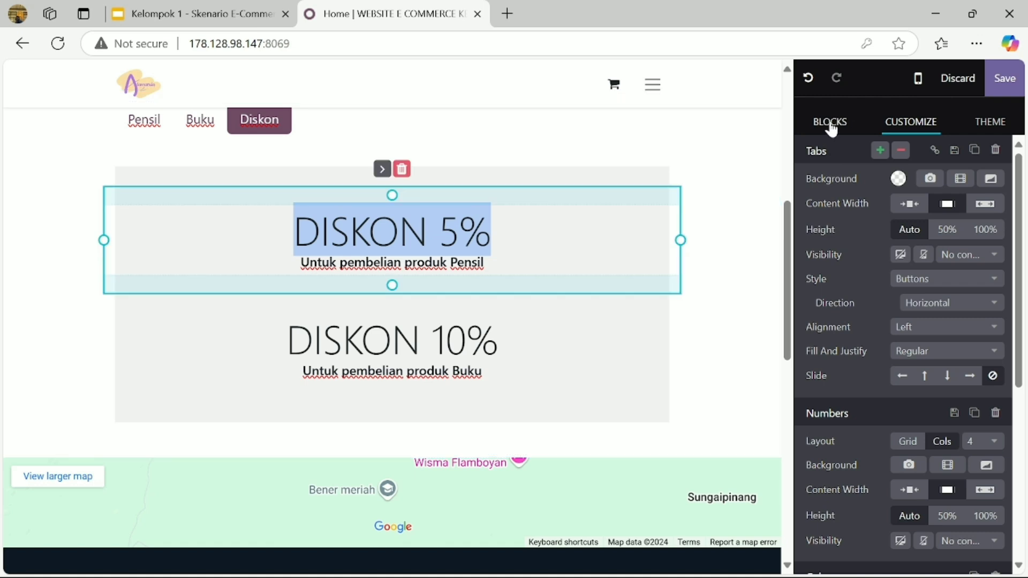
- Drop a trial Numbers block into the Diskon pane, remove one item, then delete the block
left_click(830, 123)
scroll(849, 322, "up", 5)
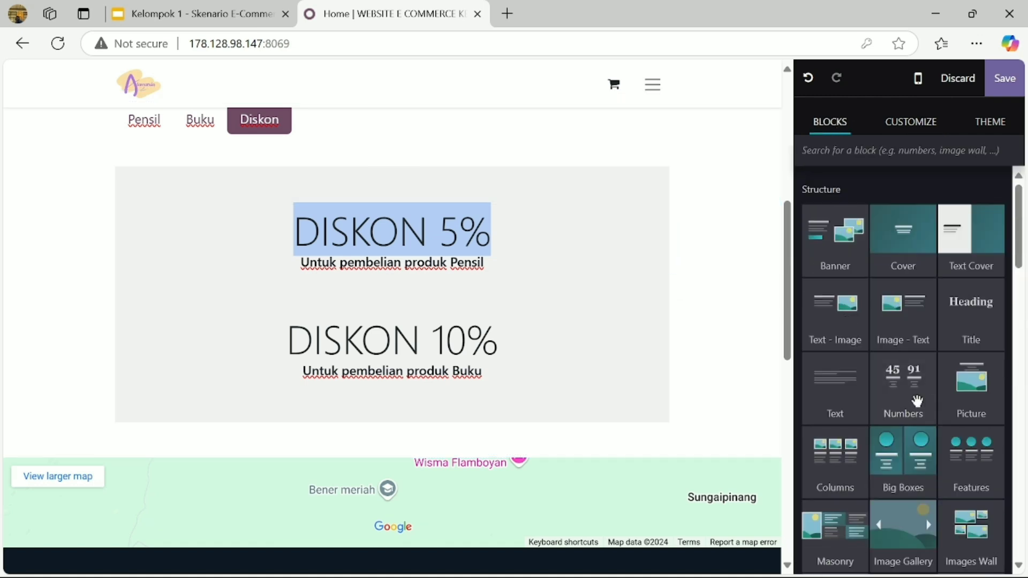
left_click_drag(908, 376, 667, 412)
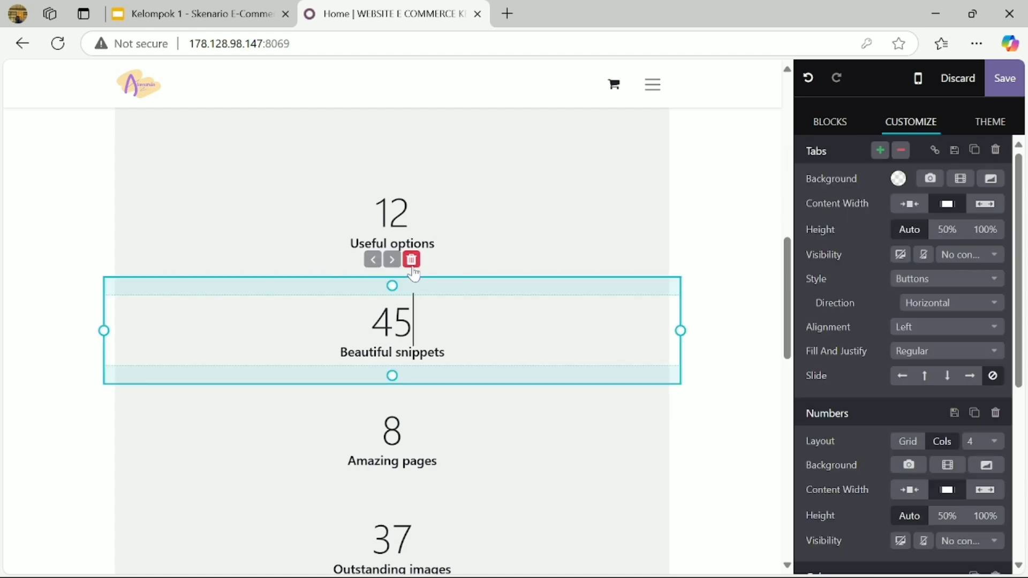
left_click(412, 261)
left_click(425, 153)
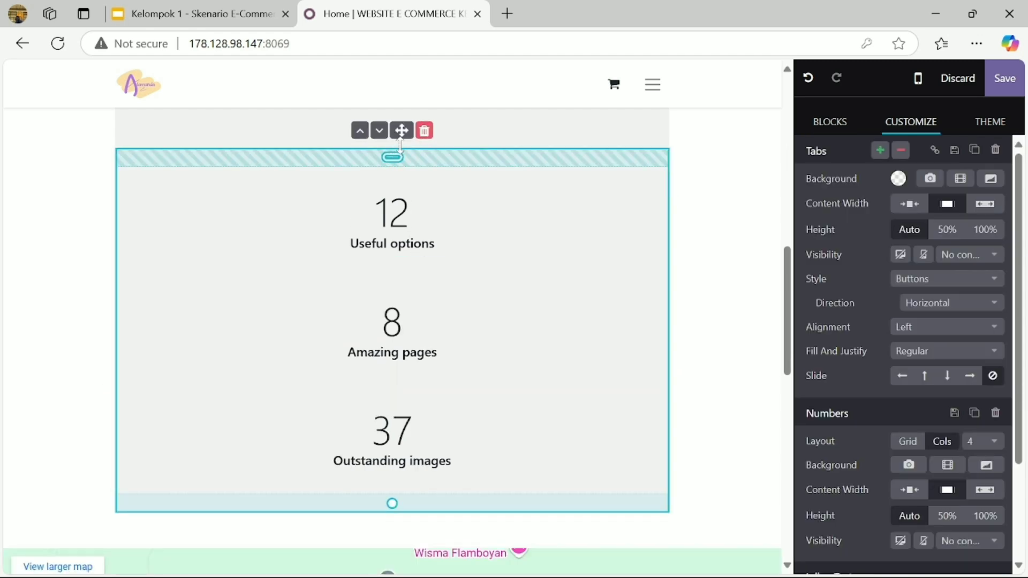
left_click(426, 133)
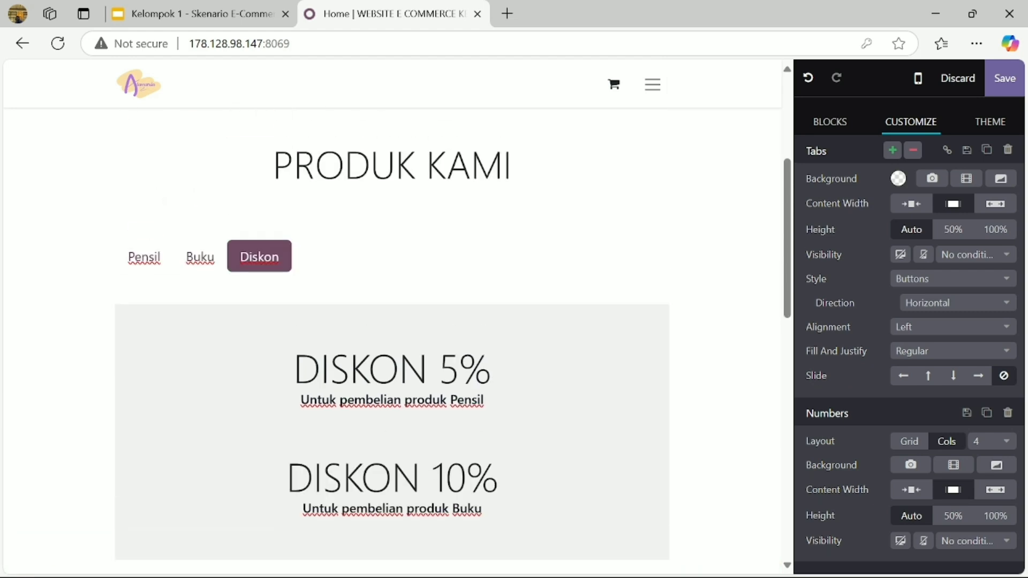
- Show the Buku tab's book description and select its photo block
left_click(199, 265)
scroll(198, 275, "down", 3)
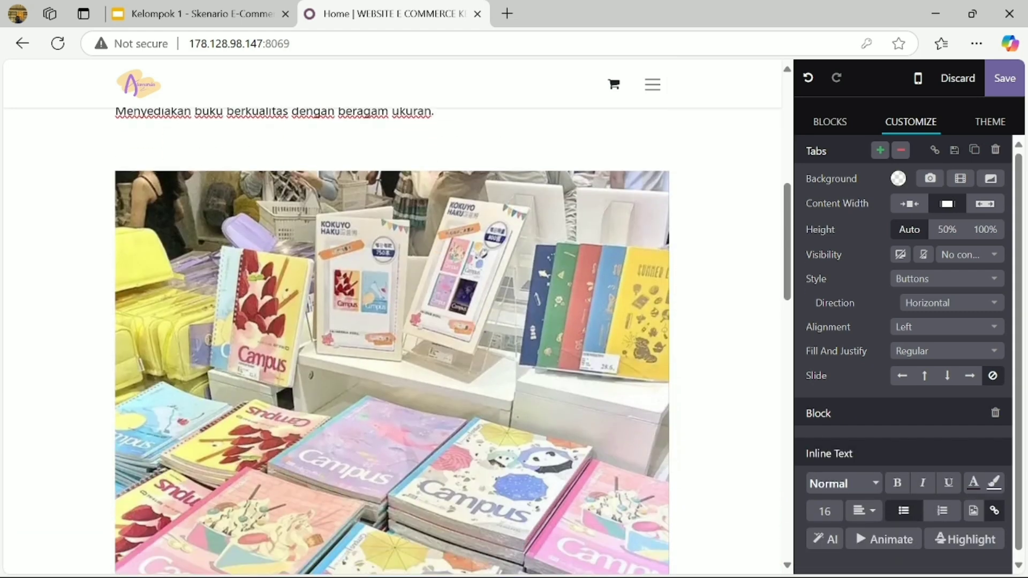
left_click(200, 130)
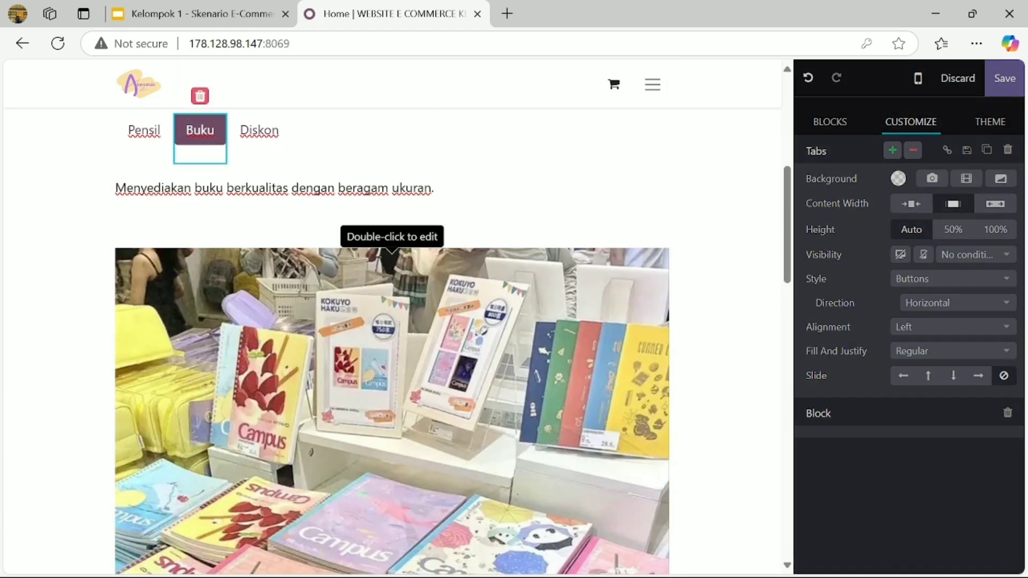
left_click(375, 252)
left_click(828, 122)
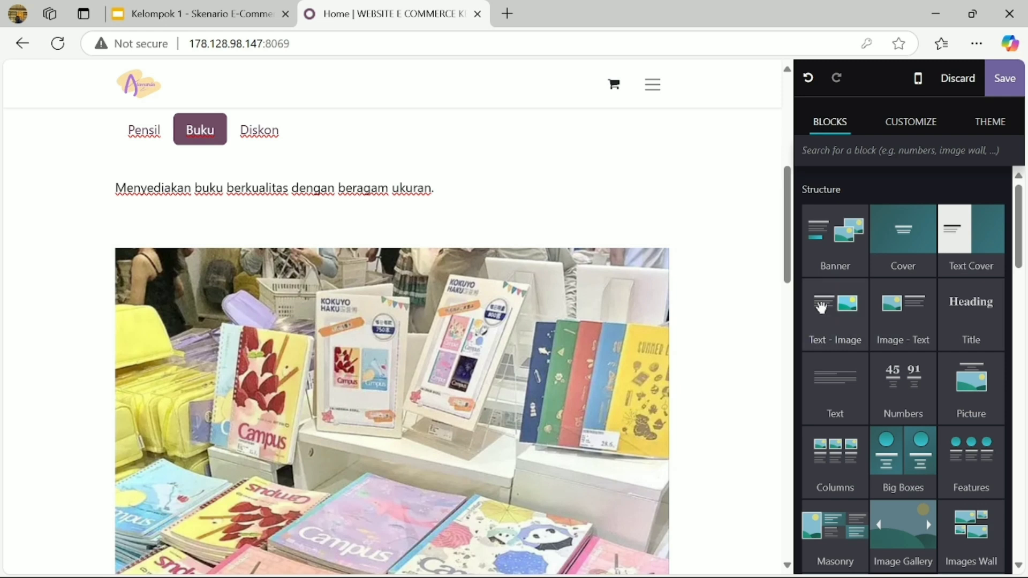
scroll(841, 395, "down", 1)
scroll(839, 390, "up", 1)
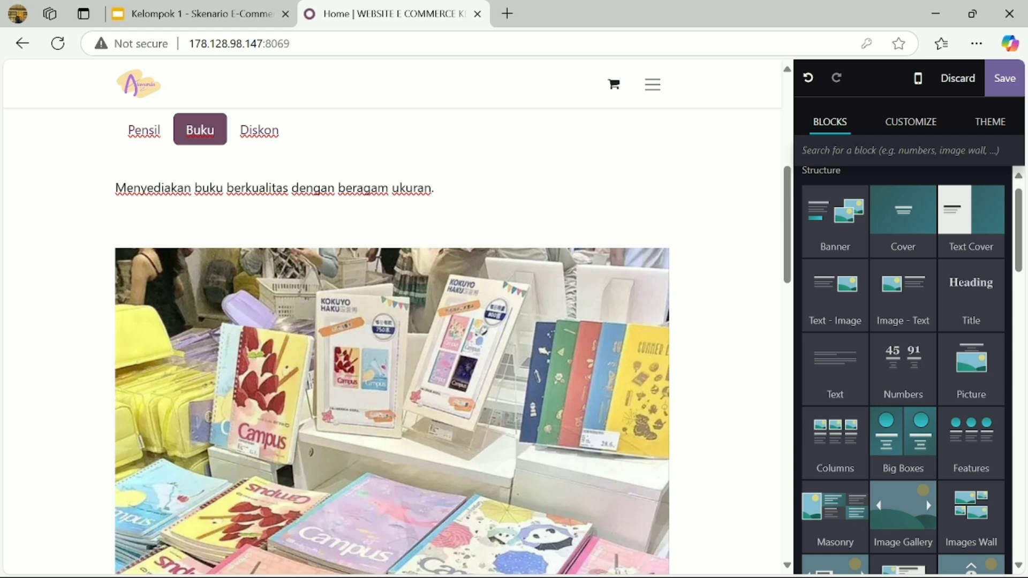
left_click(392, 375)
left_click(141, 130)
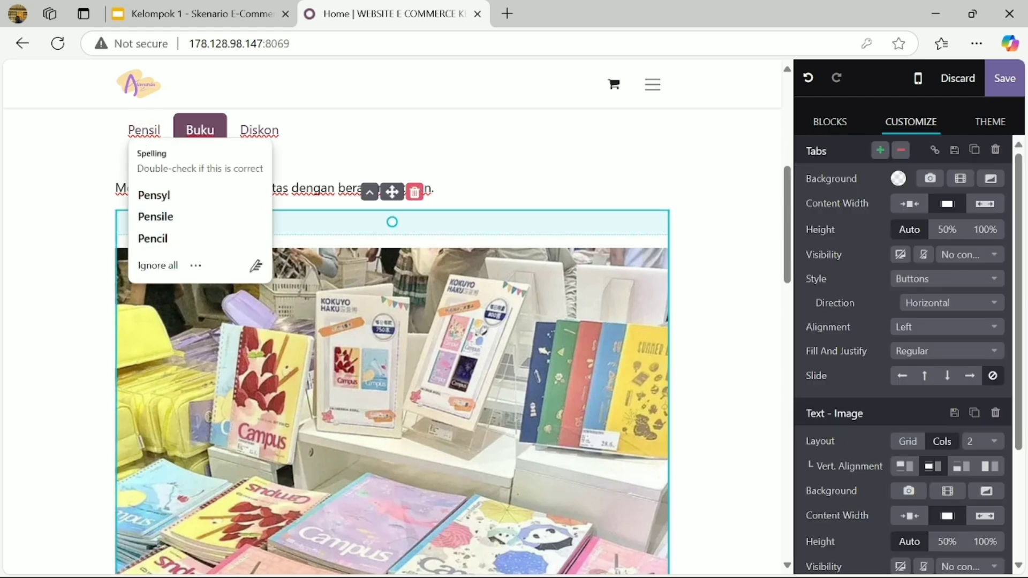
double_click(134, 86)
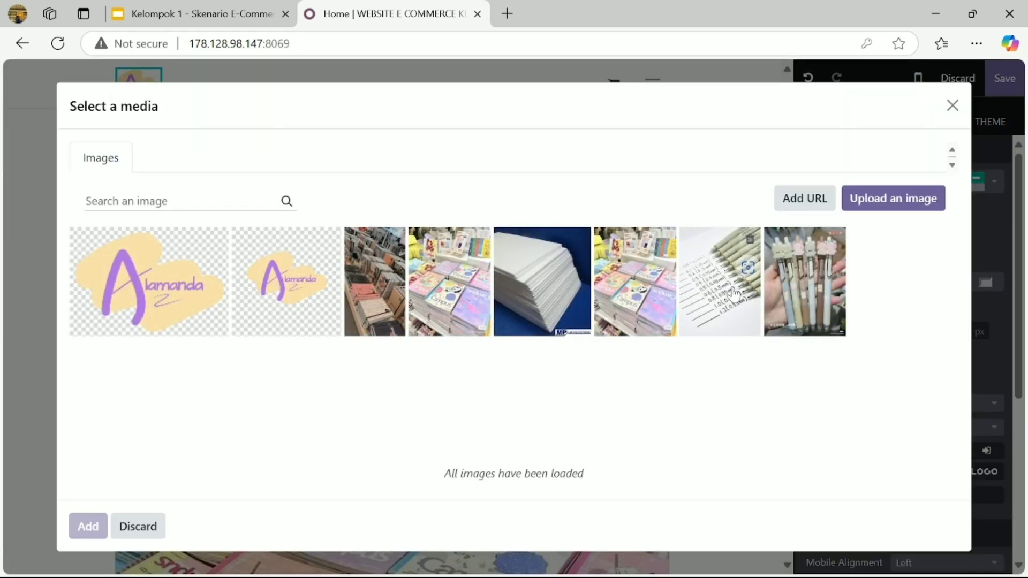
left_click(796, 304)
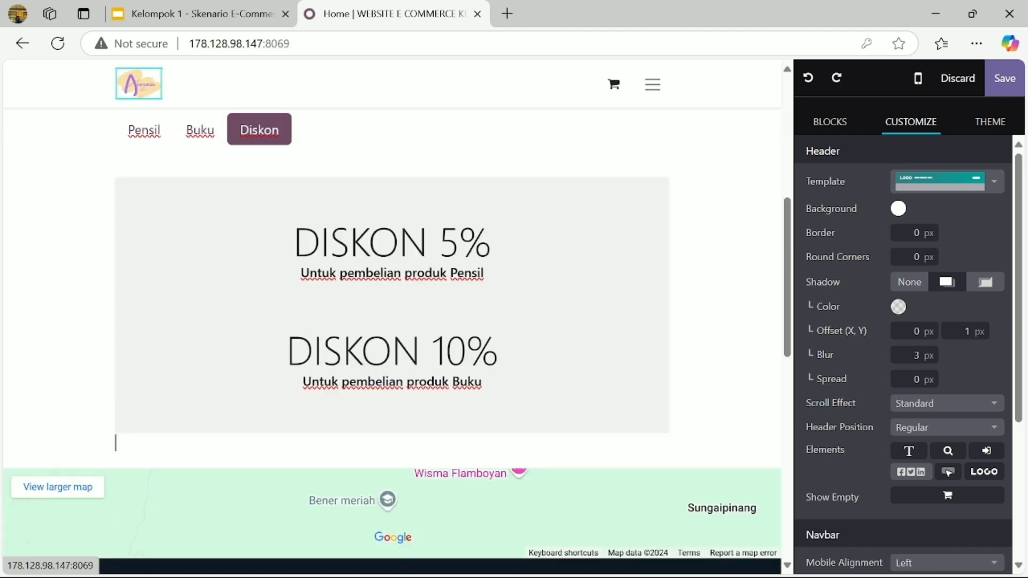
left_click(128, 113)
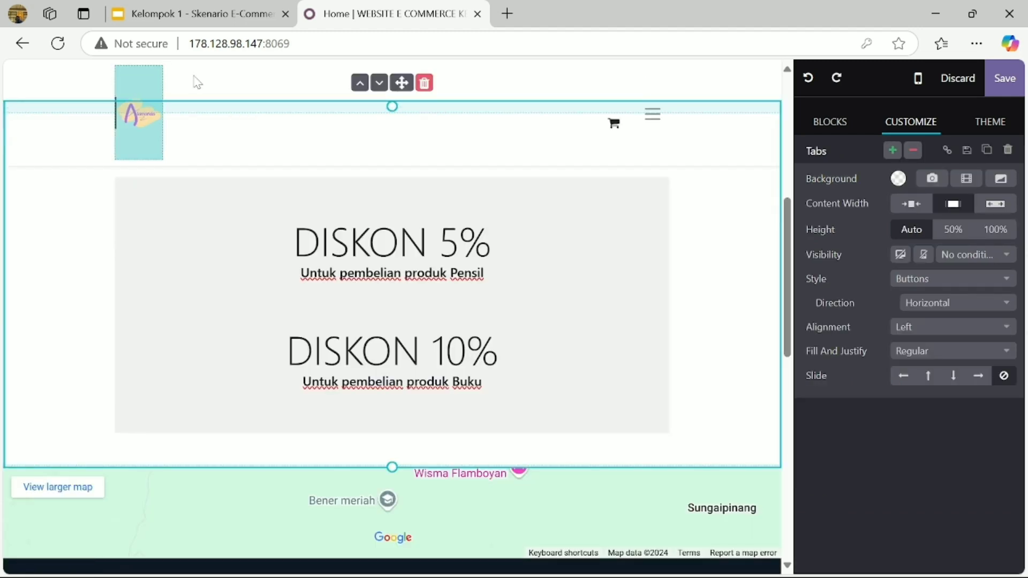
- Select the header and apply the Hamburger menu header template
left_click(198, 81)
scroll(197, 81, "up", 6)
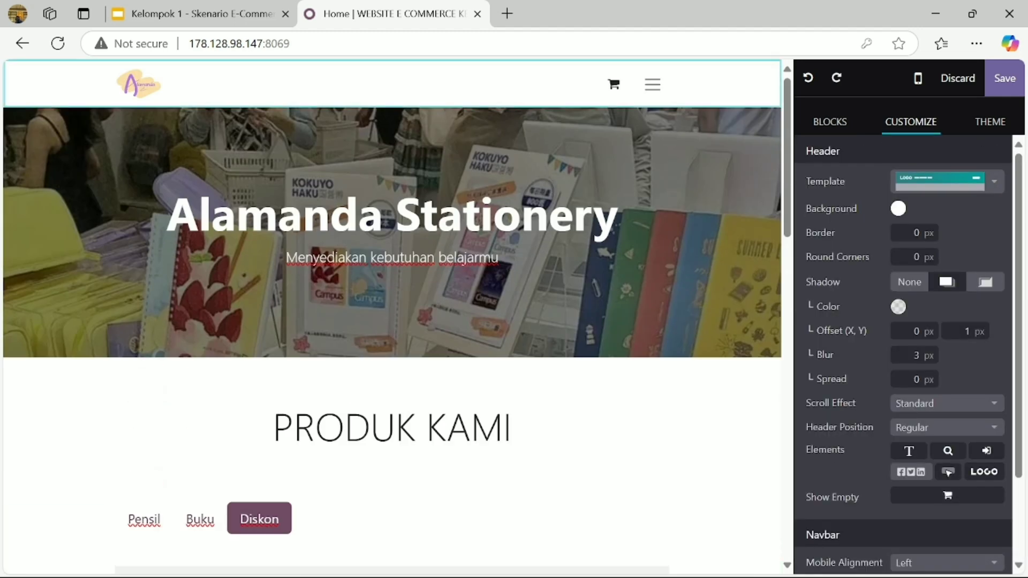
scroll(928, 319, "down", 2)
scroll(928, 311, "up", 2)
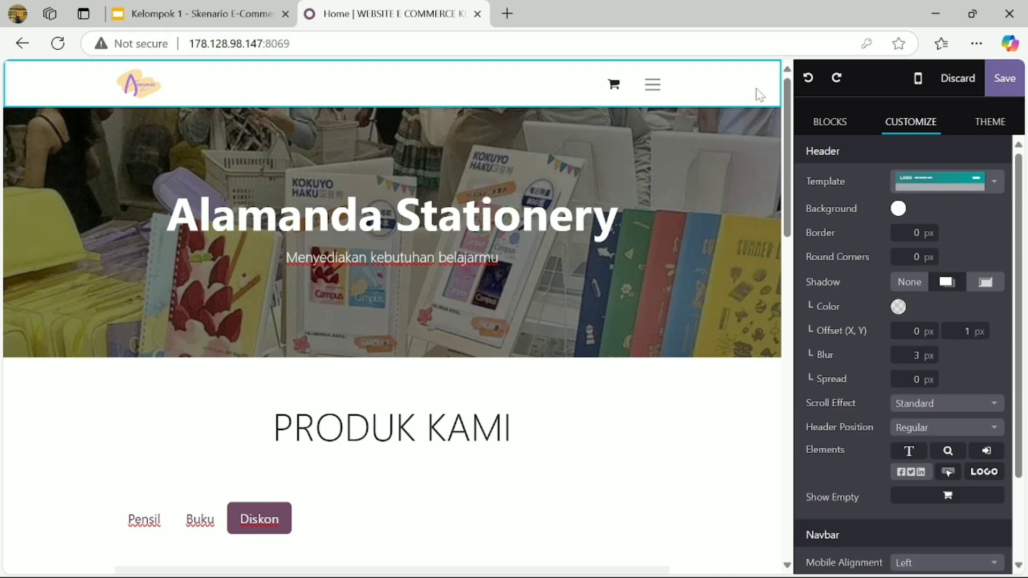
left_click(995, 183)
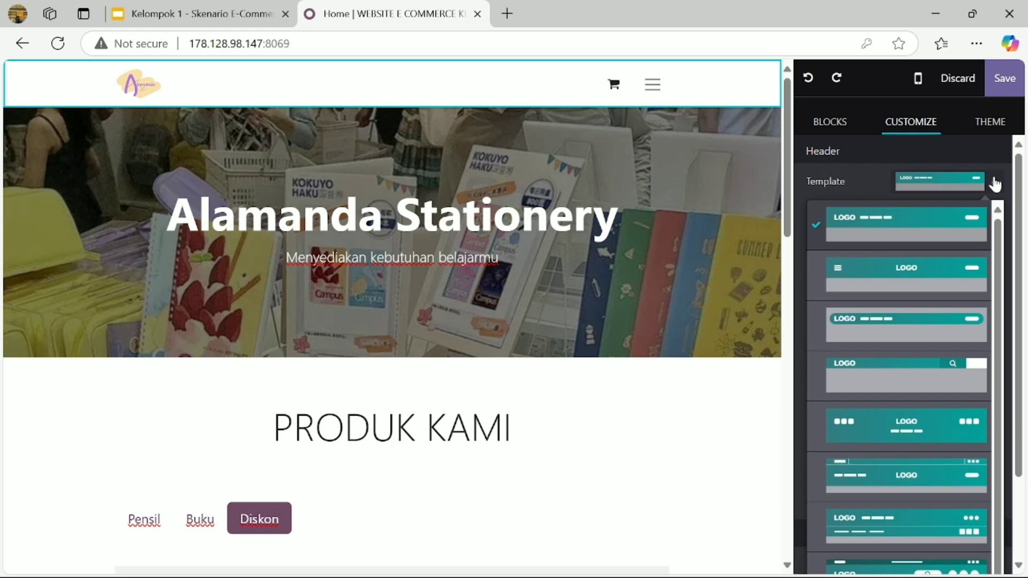
left_click(942, 288)
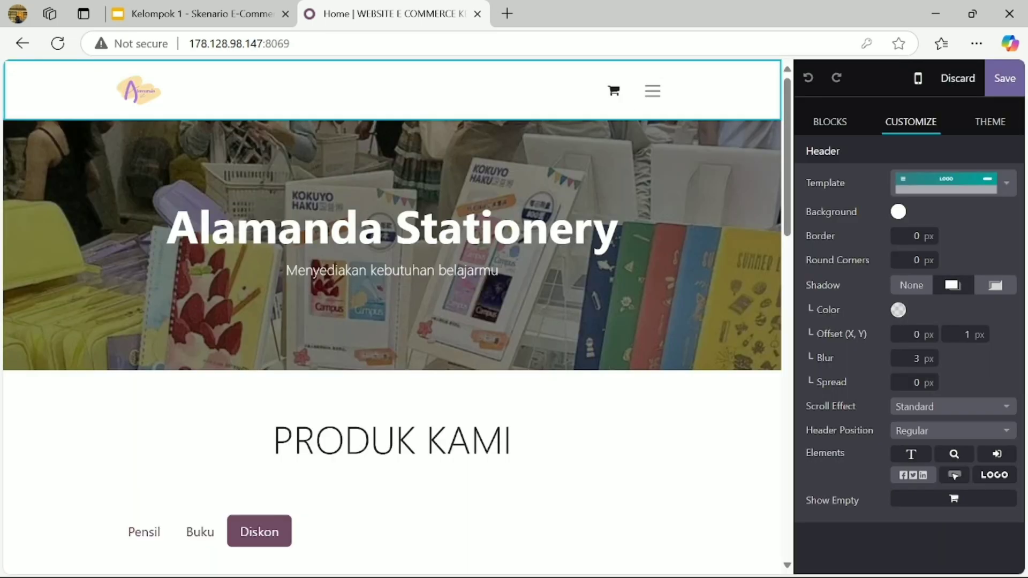
- Change the header template to Rounded box menu instead
left_click(1008, 185)
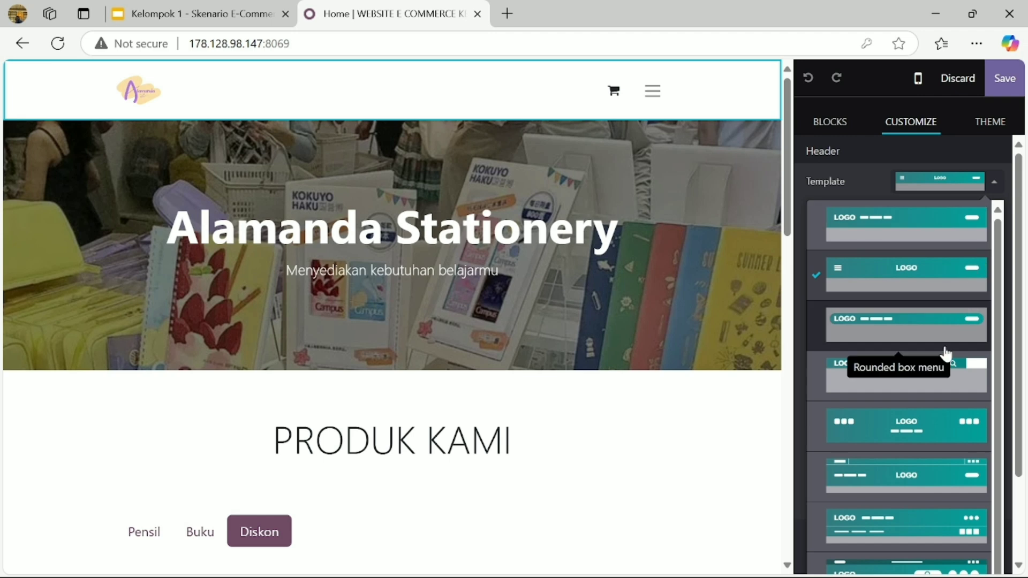
scroll(945, 353, "down", 1)
scroll(945, 354, "down", 2)
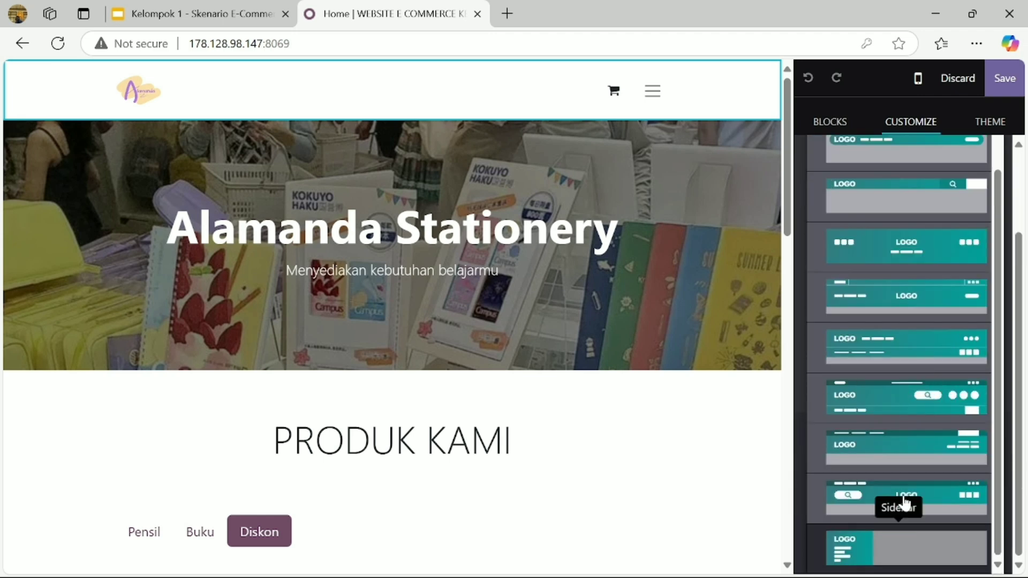
scroll(941, 261, "up", 3)
left_click(915, 193)
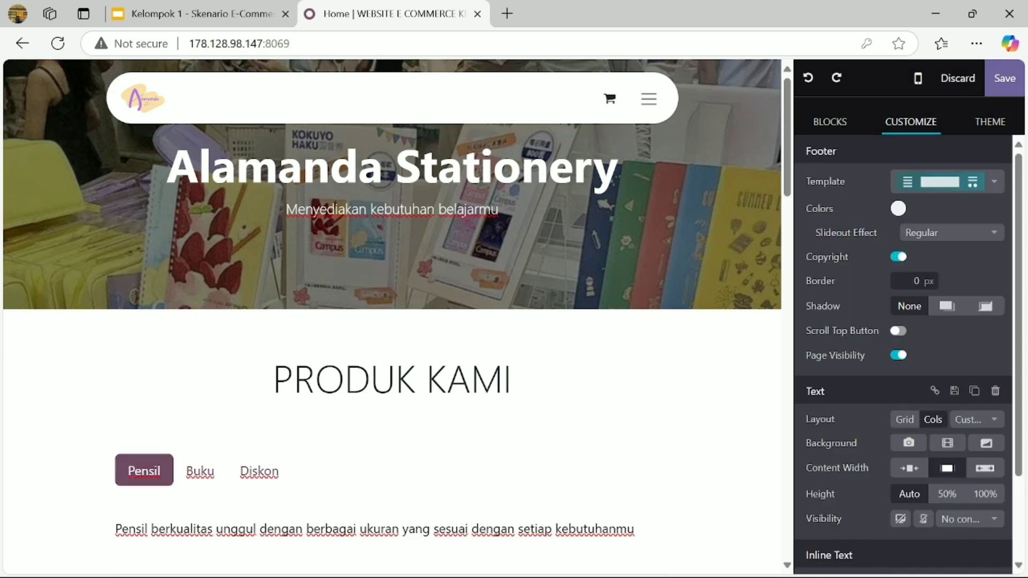
- Browse the footer colour presets, including the Gradient options
scroll(392, 317, "down", 1)
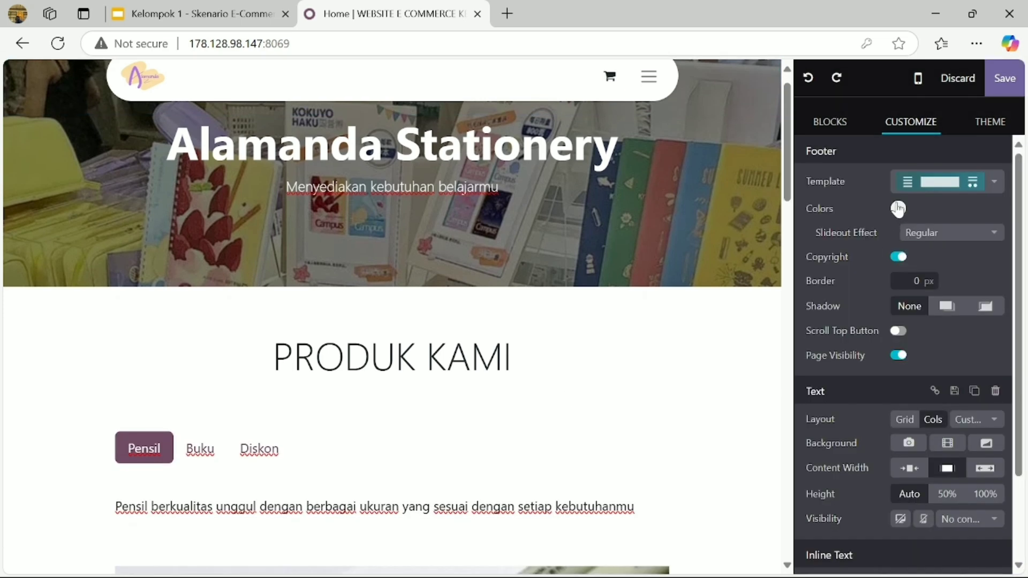
left_click(898, 209)
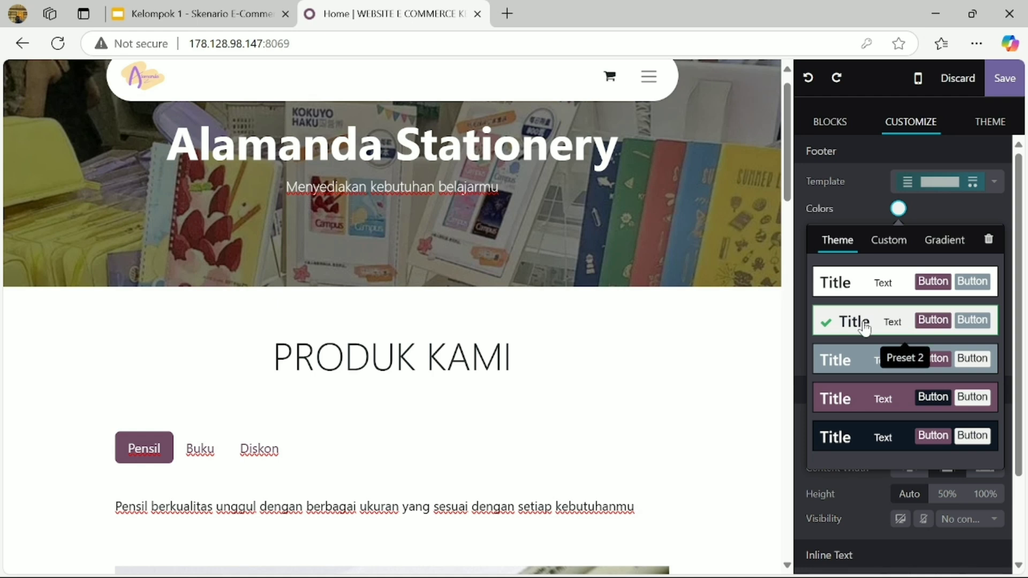
scroll(864, 325, "down", 1)
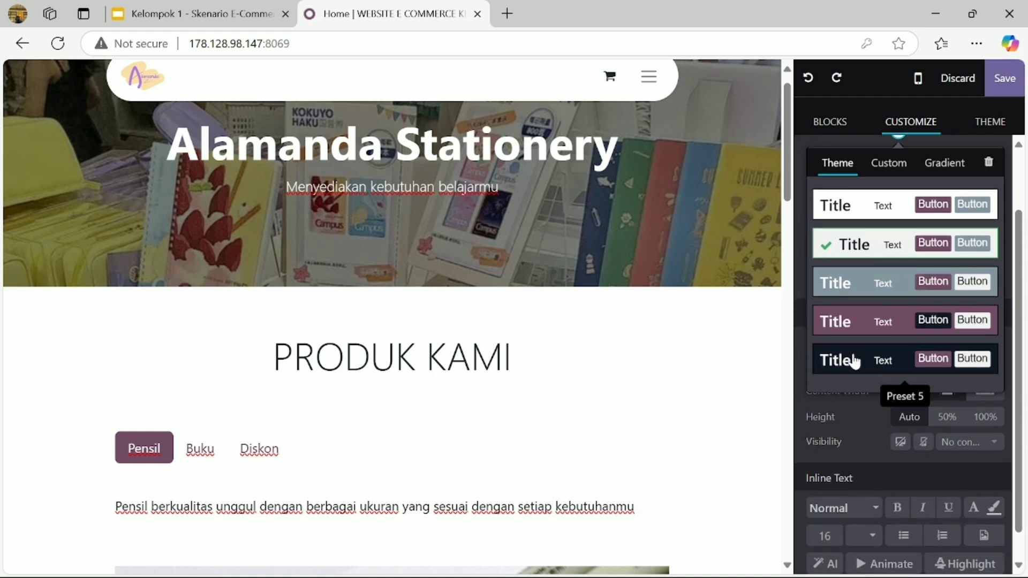
scroll(863, 284, "up", 1)
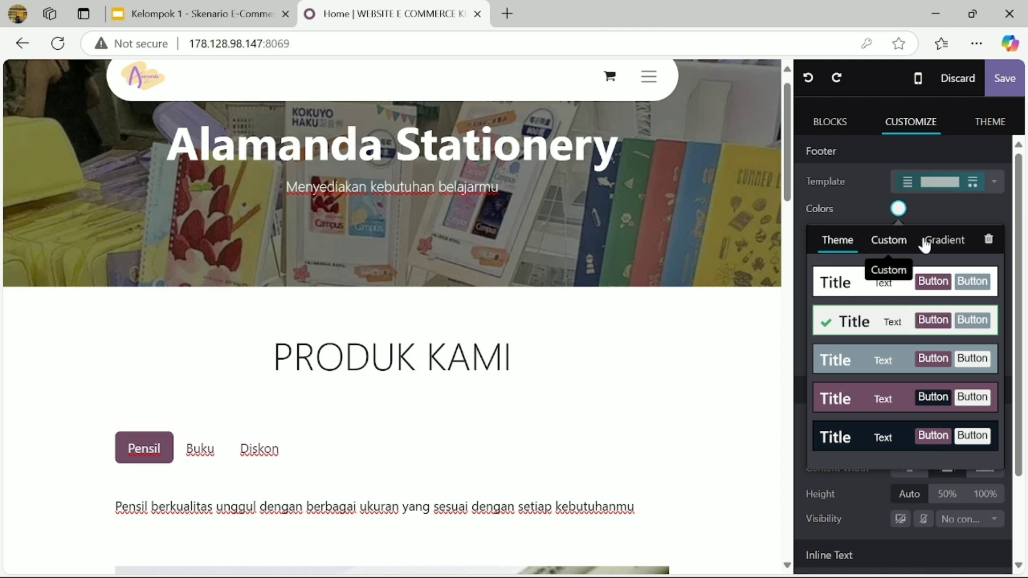
left_click(949, 246)
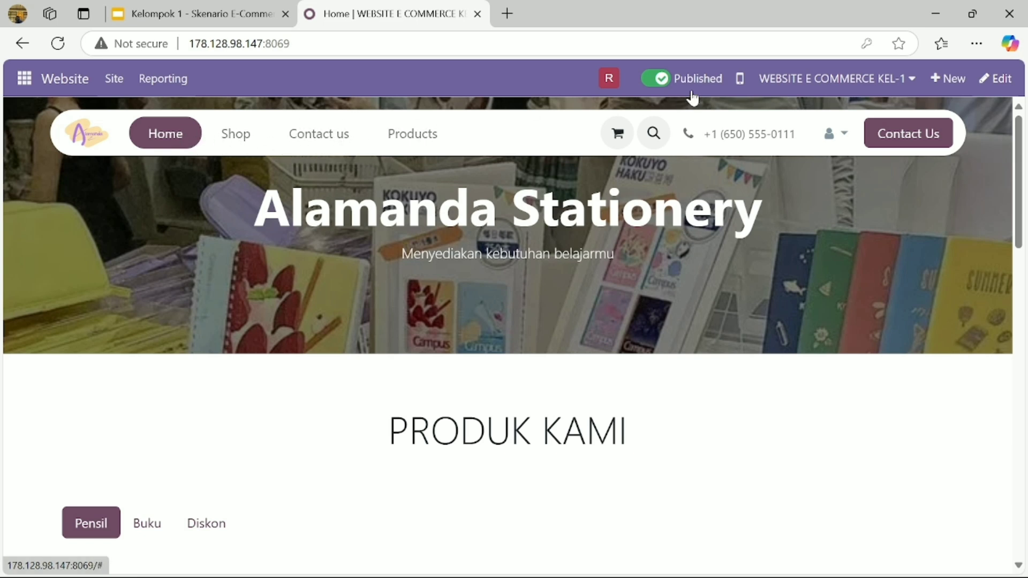
- Start creating a new website page from the +New menu
left_click(935, 79)
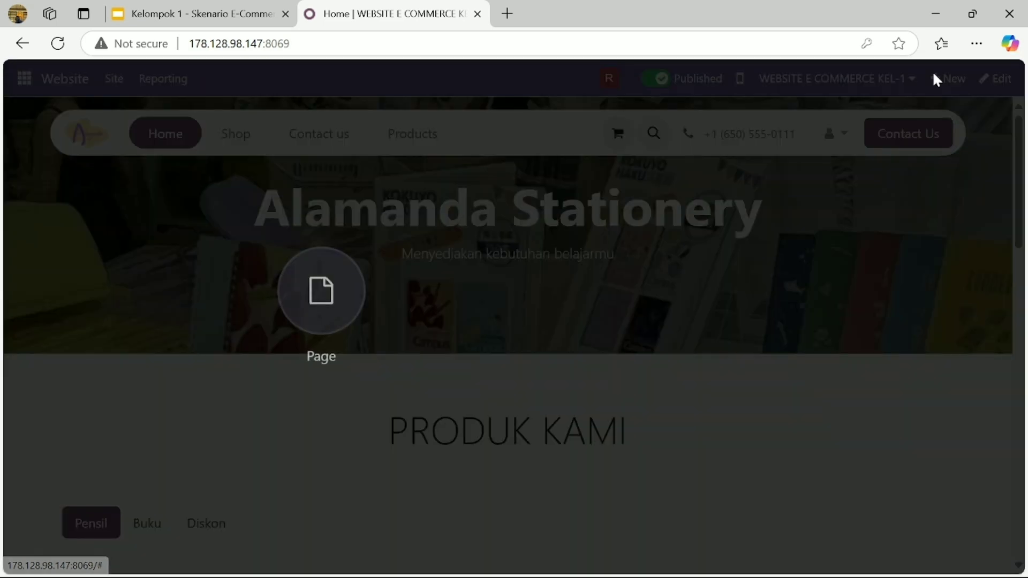
left_click(362, 282)
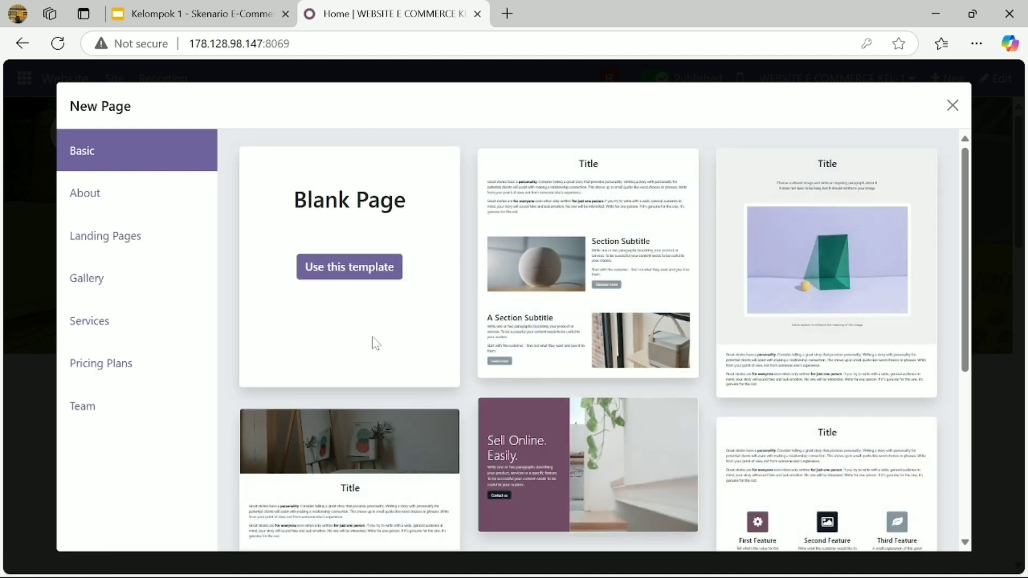
scroll(604, 348, "down", 5)
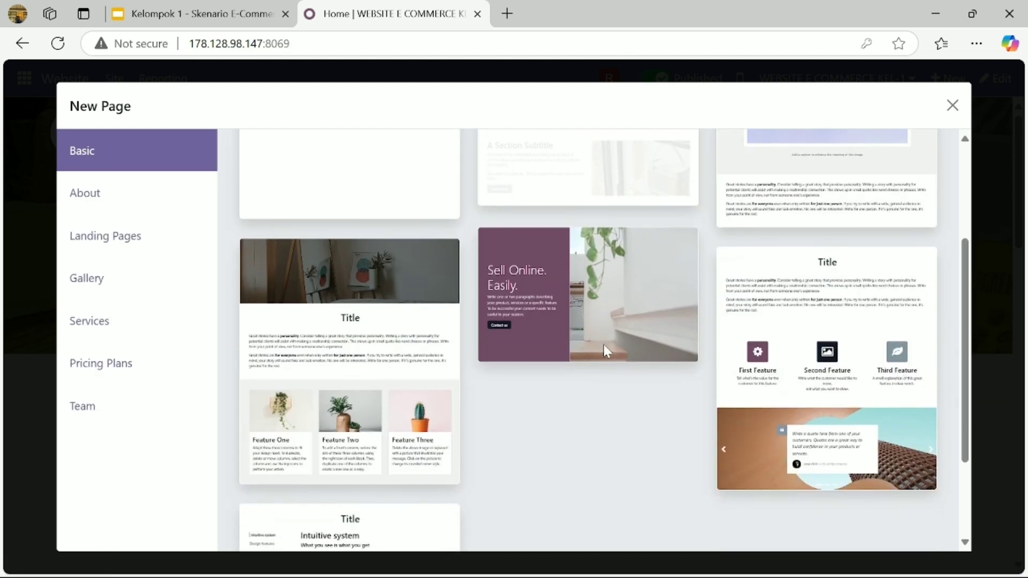
scroll(604, 349, "up", 5)
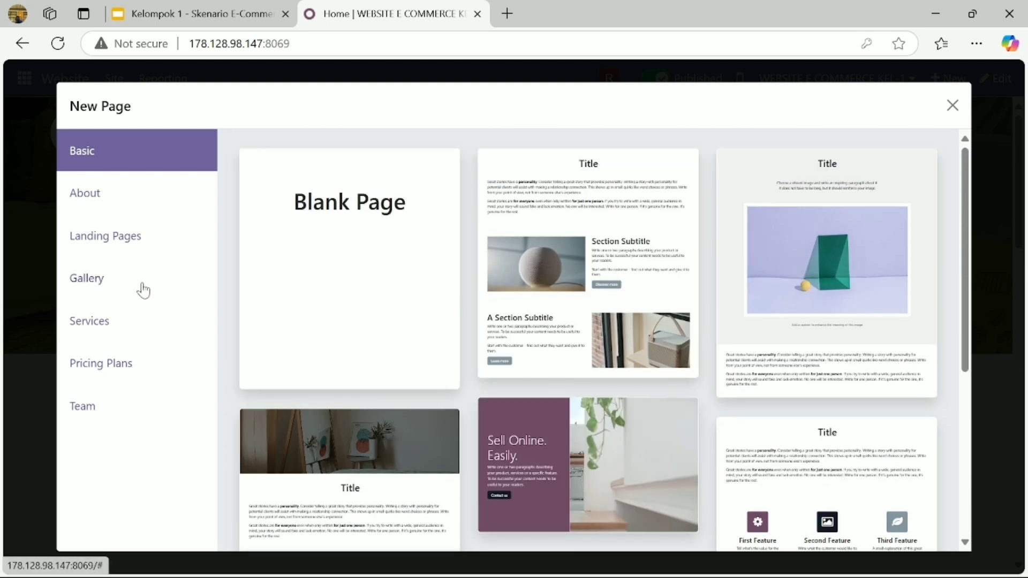
- Choose the round-portrait Team template for the page, keeping Add to menu switched on
left_click(86, 412)
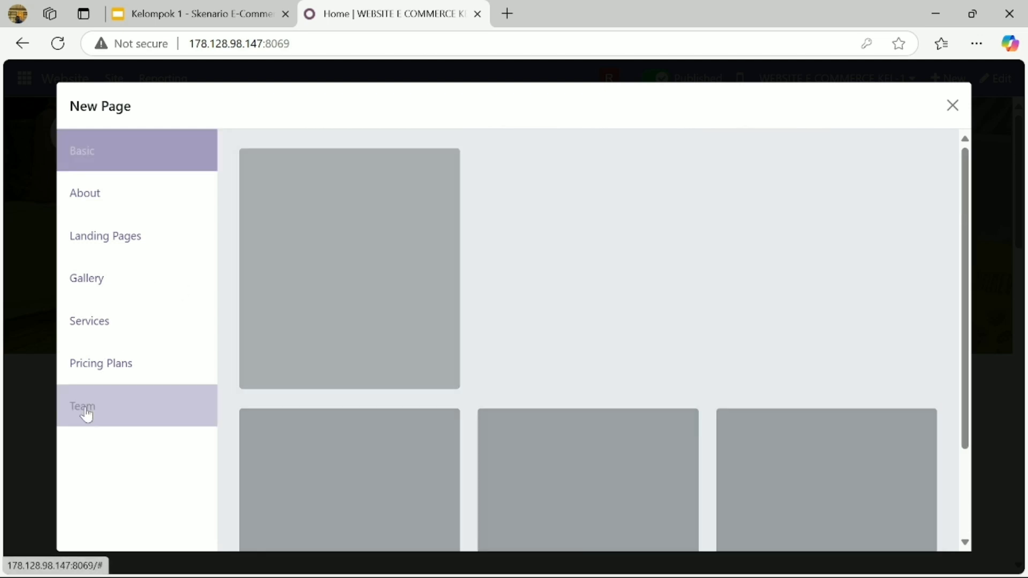
mouse_move(337, 300)
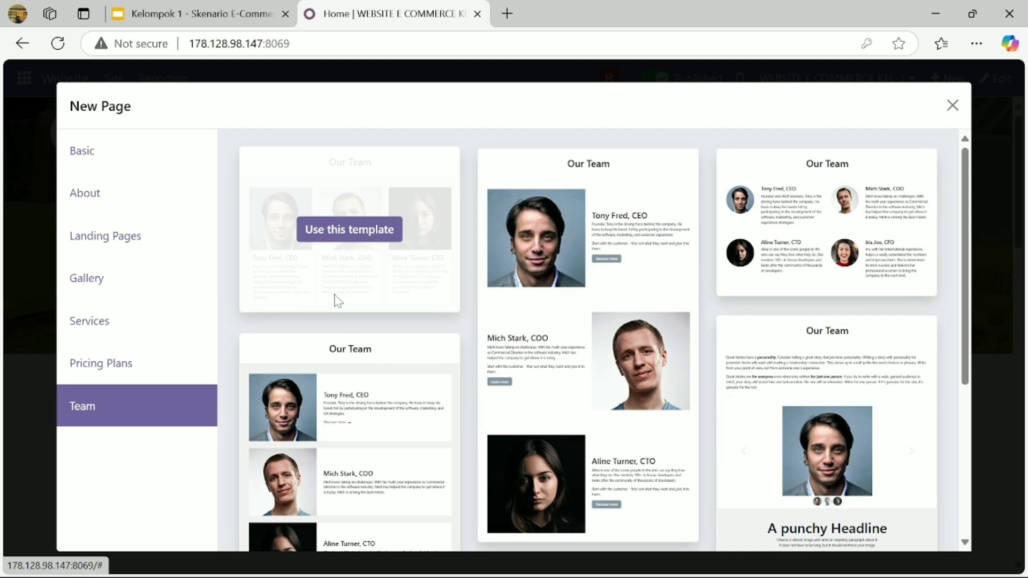
scroll(368, 415, "down", 3)
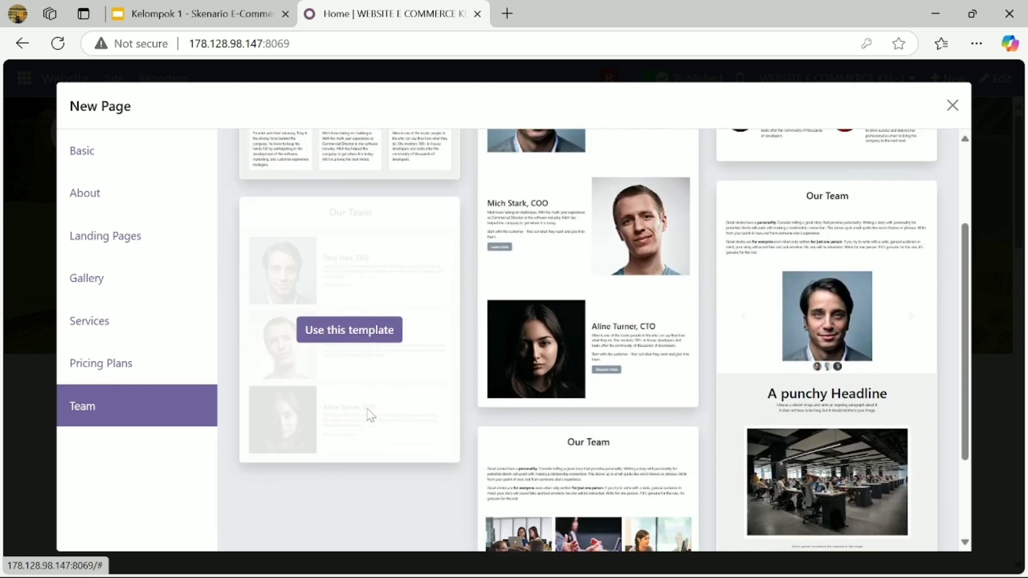
scroll(368, 415, "down", 3)
scroll(368, 415, "up", 5)
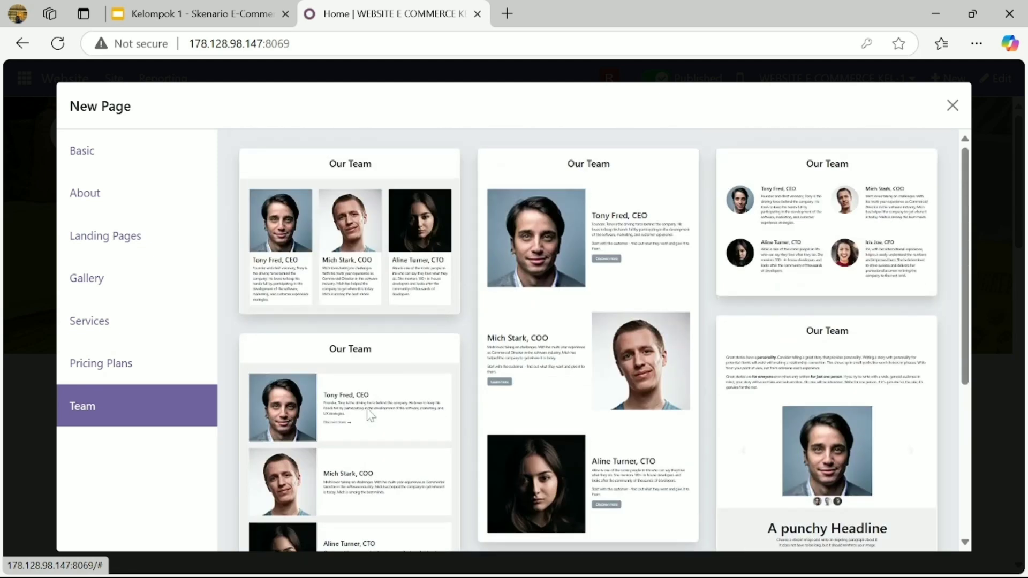
scroll(381, 273, "down", 3)
scroll(380, 300, "up", 3)
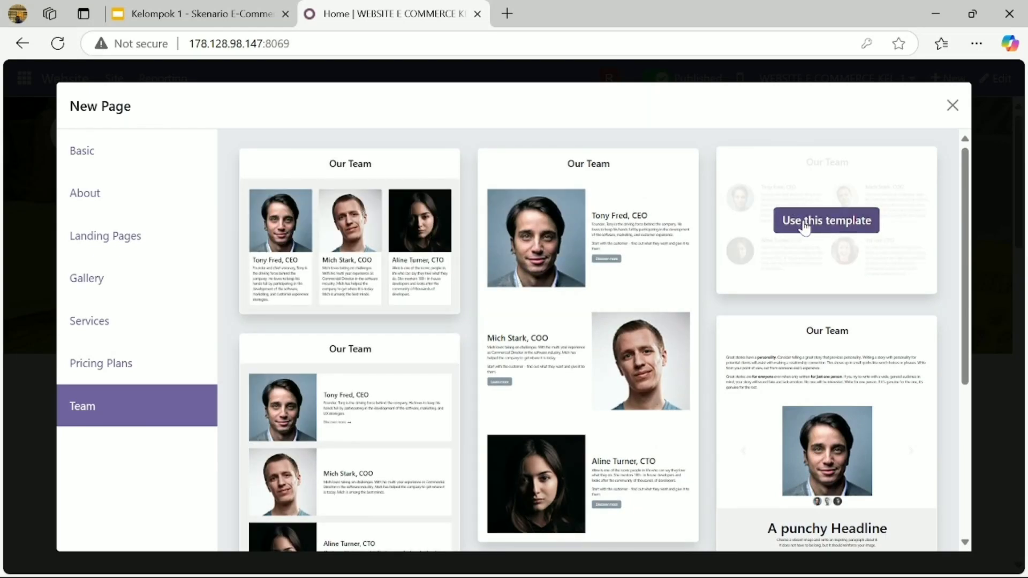
left_click(804, 224)
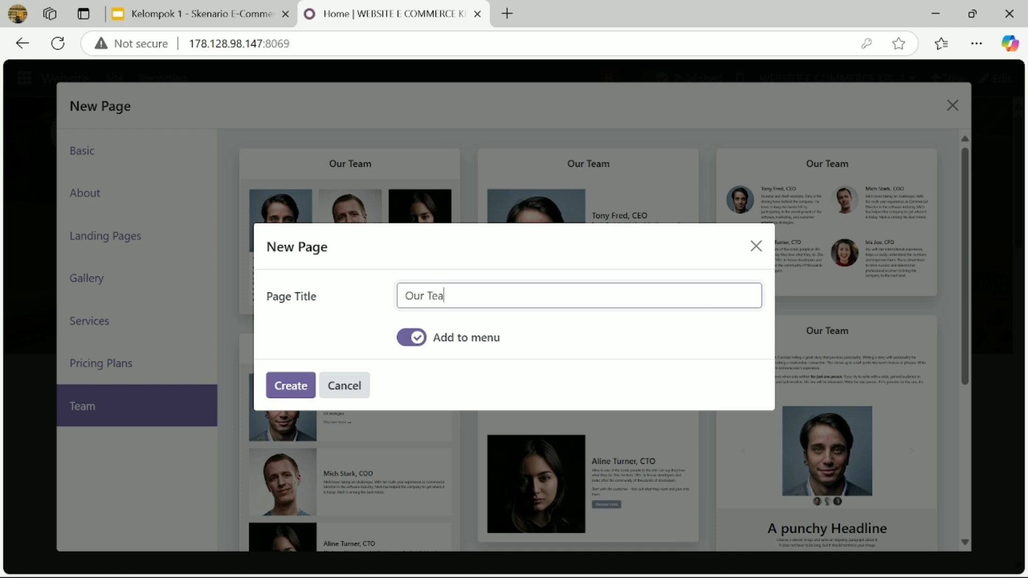
left_click(411, 338)
left_click(411, 338)
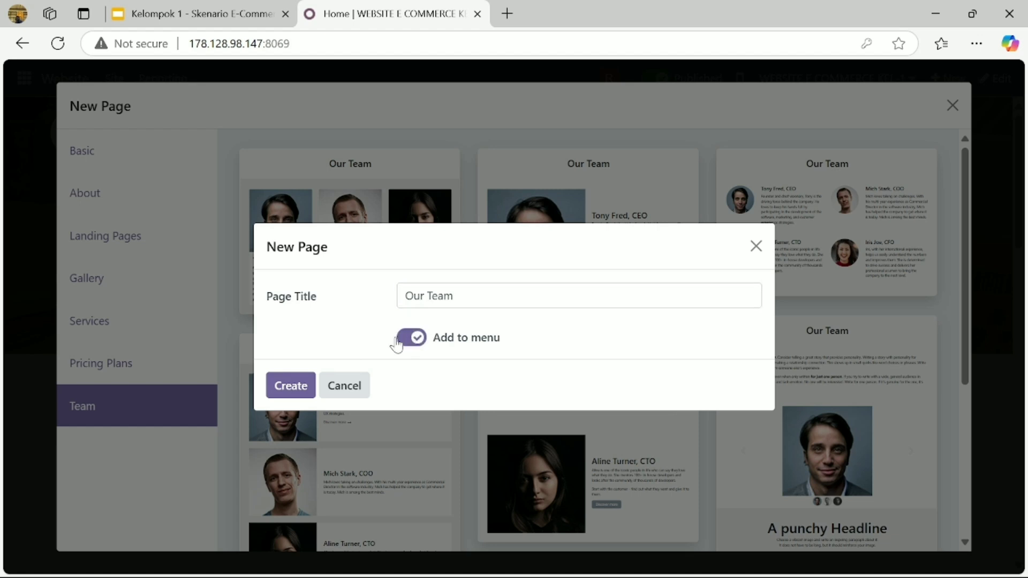
- Create and save the Our Team page with its four team members, then return Home
left_click(289, 394)
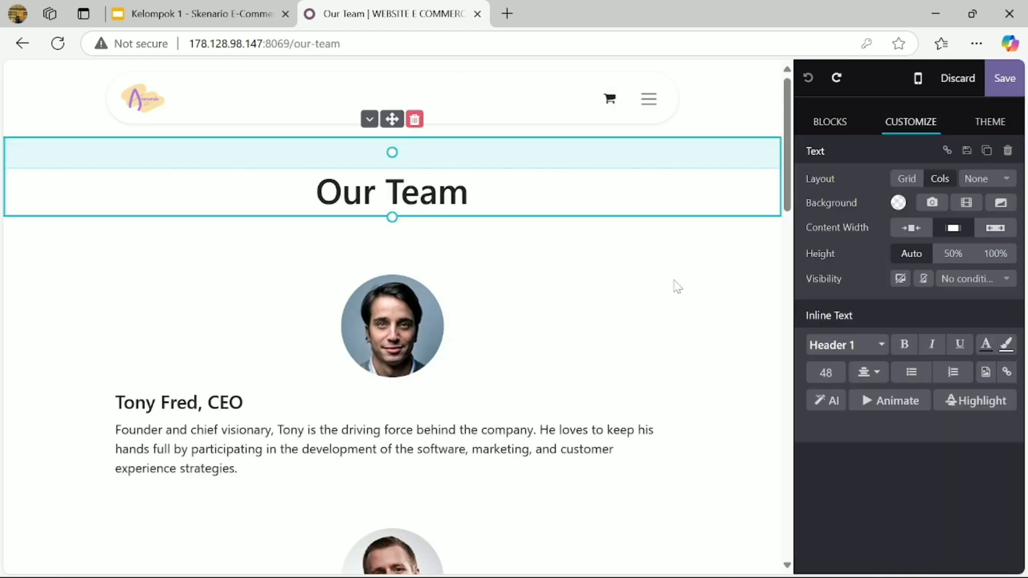
left_click(678, 286)
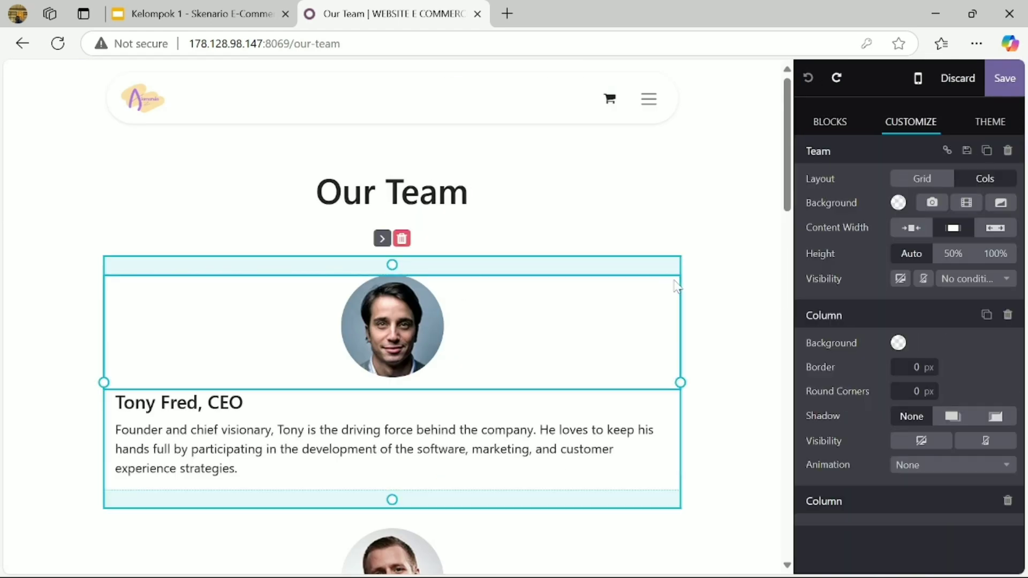
left_click(1005, 89)
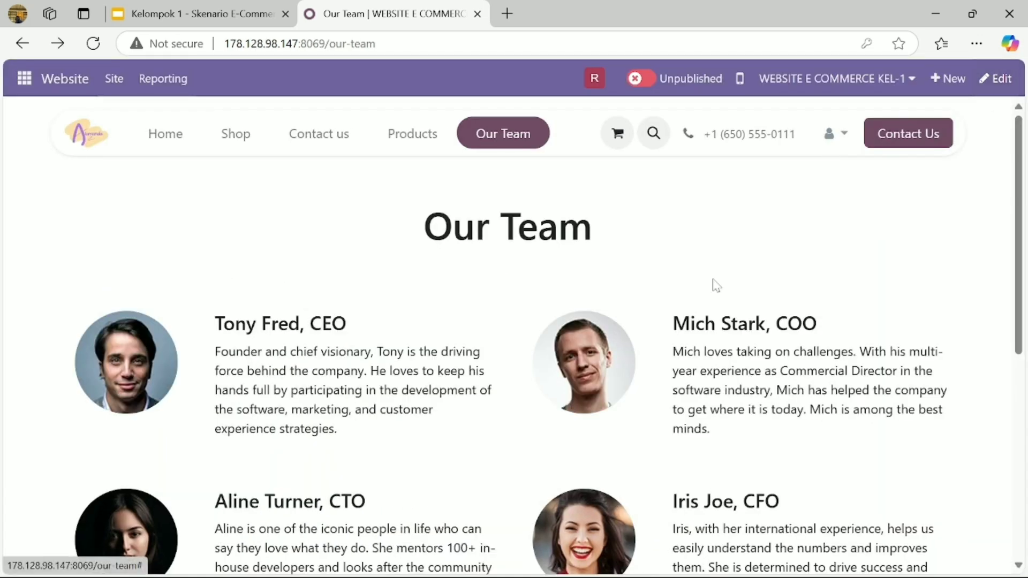
scroll(712, 284, "down", 6)
scroll(684, 294, "up", 6)
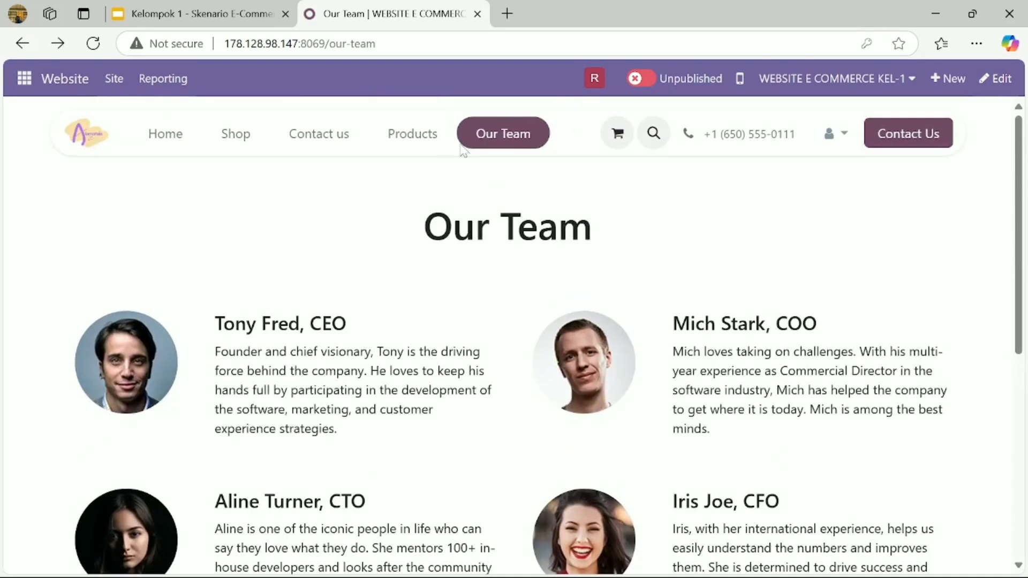
left_click(177, 136)
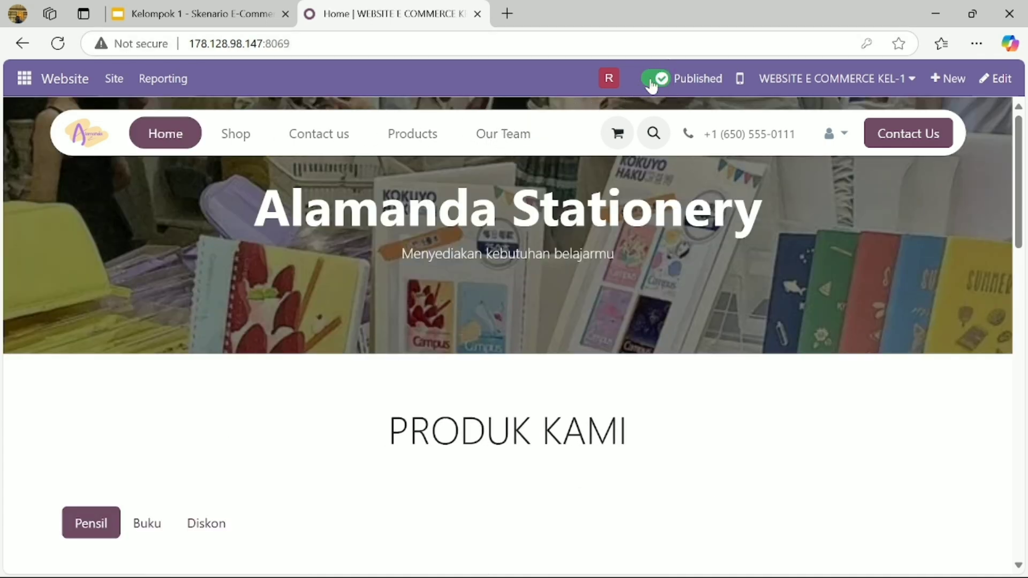
- Publish the Our Team page and check it in mobile preview before returning to desktop
left_click(504, 136)
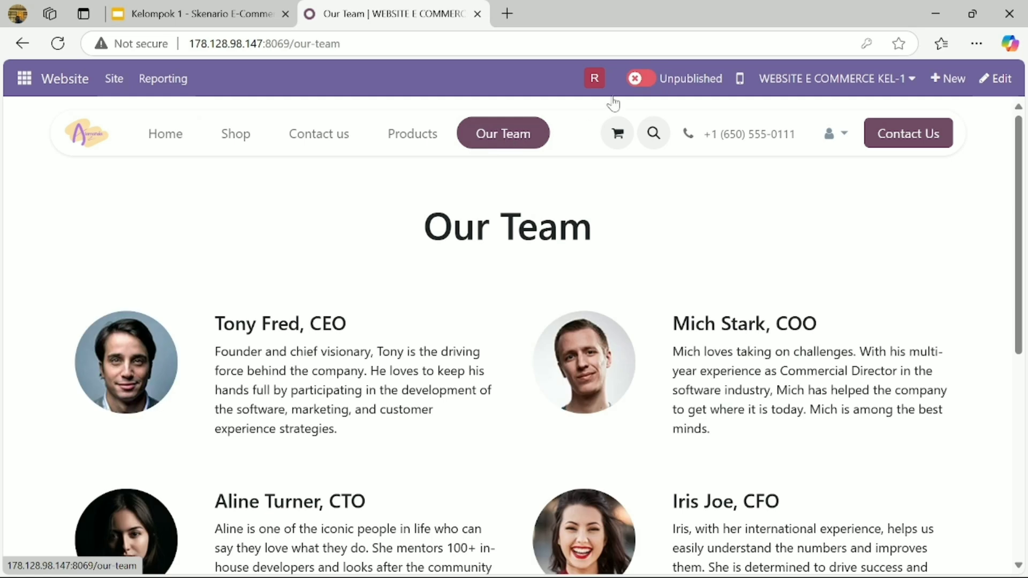
left_click(643, 80)
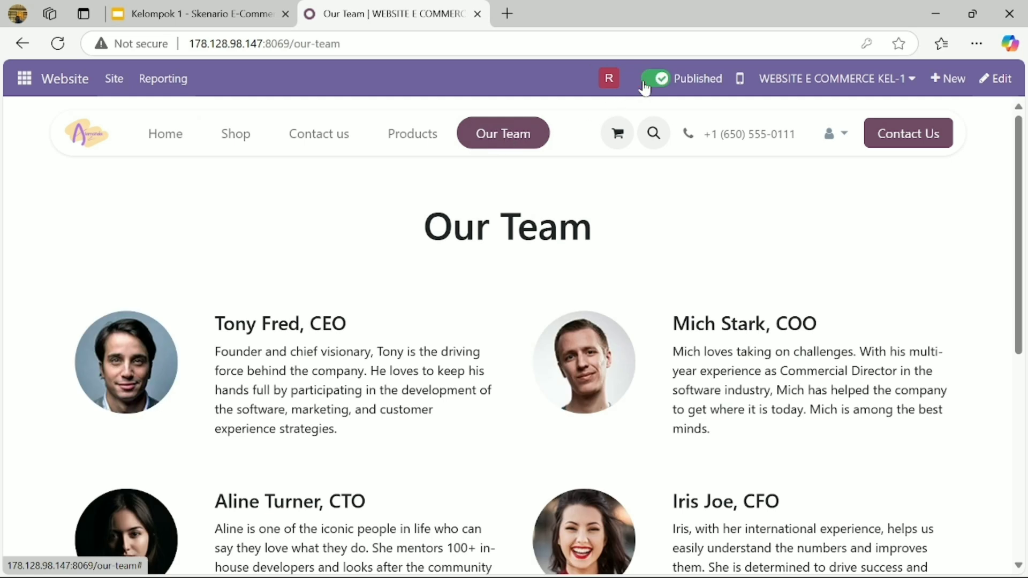
left_click(739, 81)
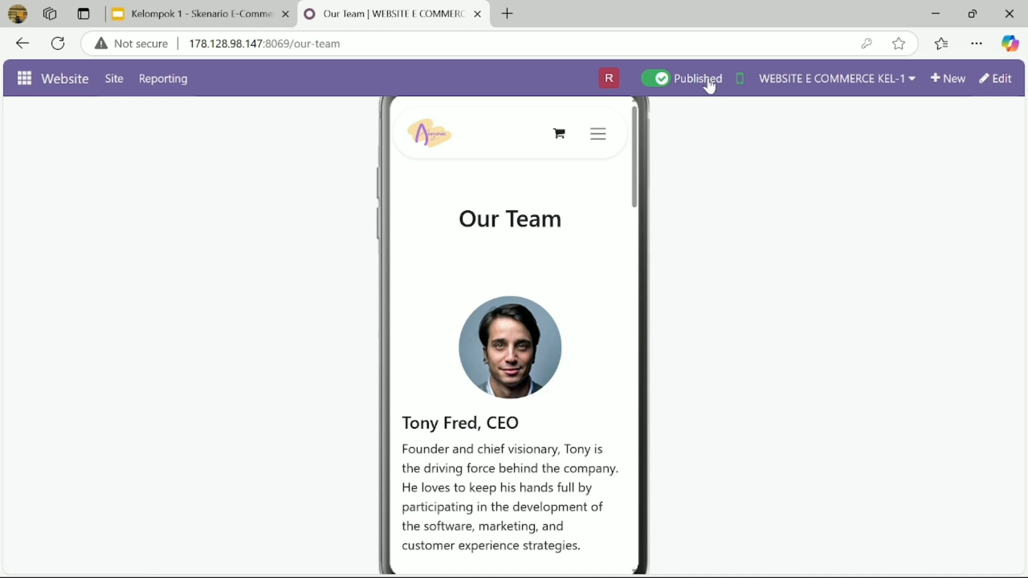
left_click(740, 80)
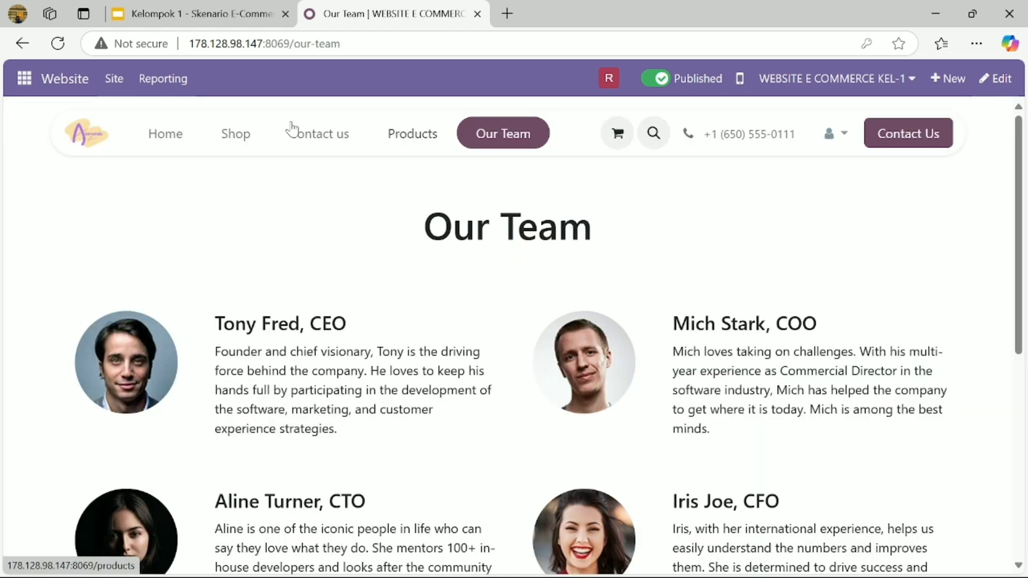
- Preview the Home page in mobile layout, scroll through it, then switch back to desktop
left_click(179, 138)
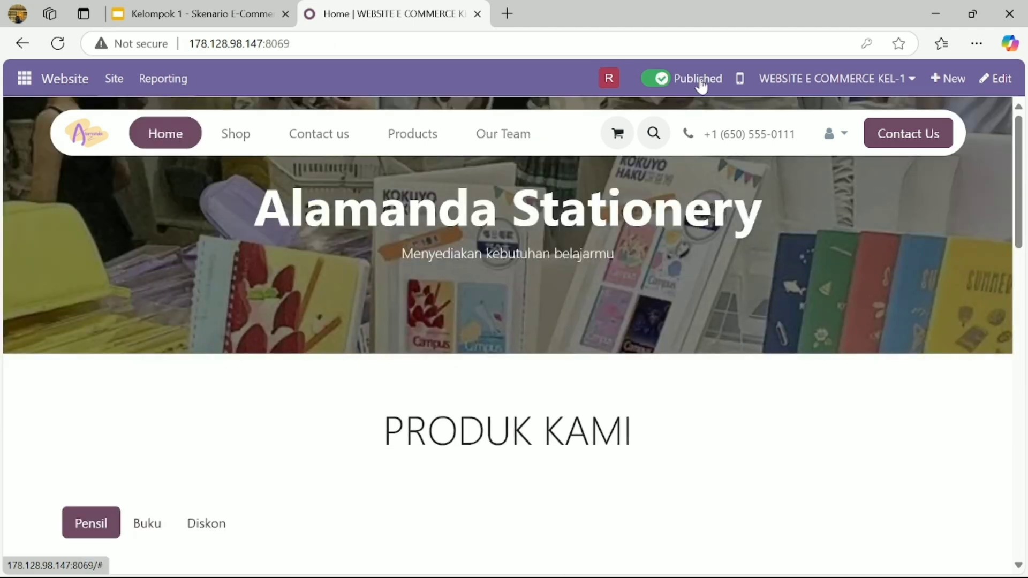
left_click(739, 79)
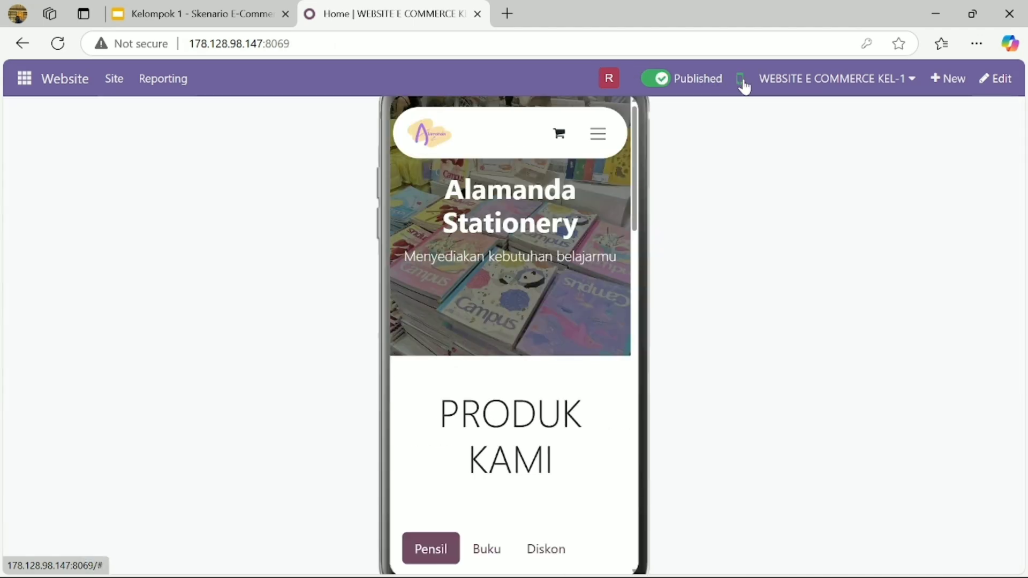
scroll(497, 324, "down", 15)
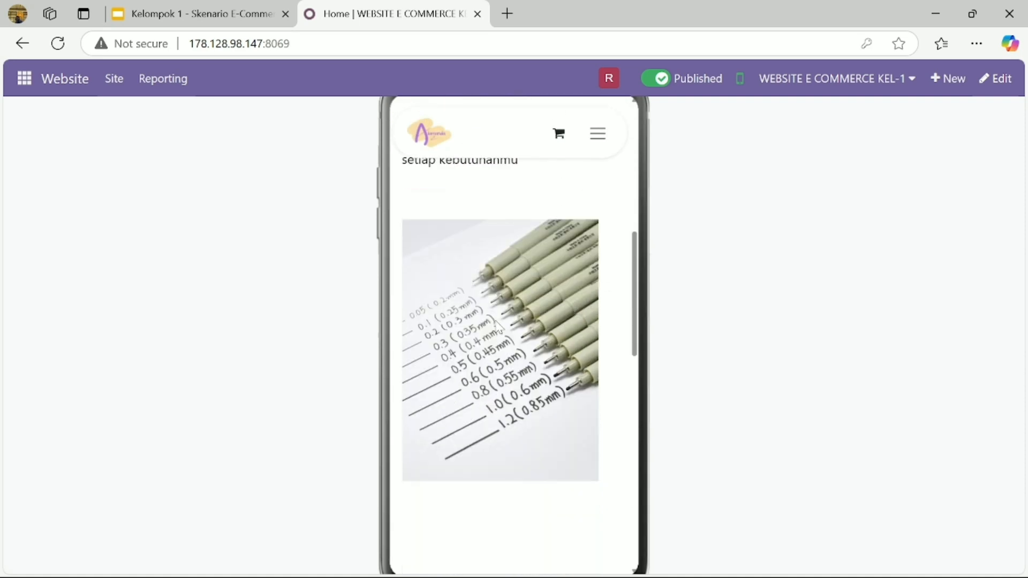
scroll(497, 327, "down", 5)
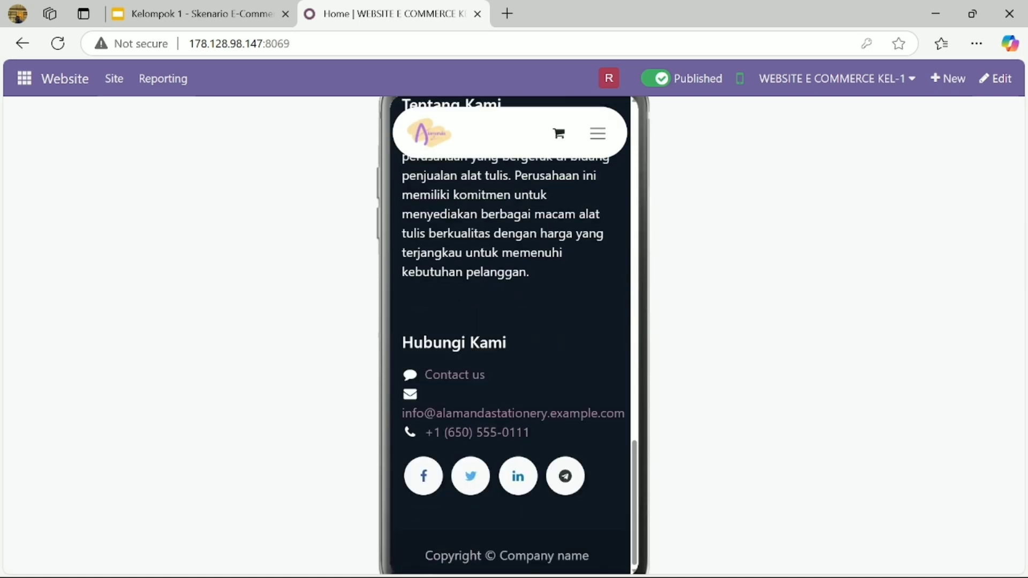
scroll(497, 327, "up", 20)
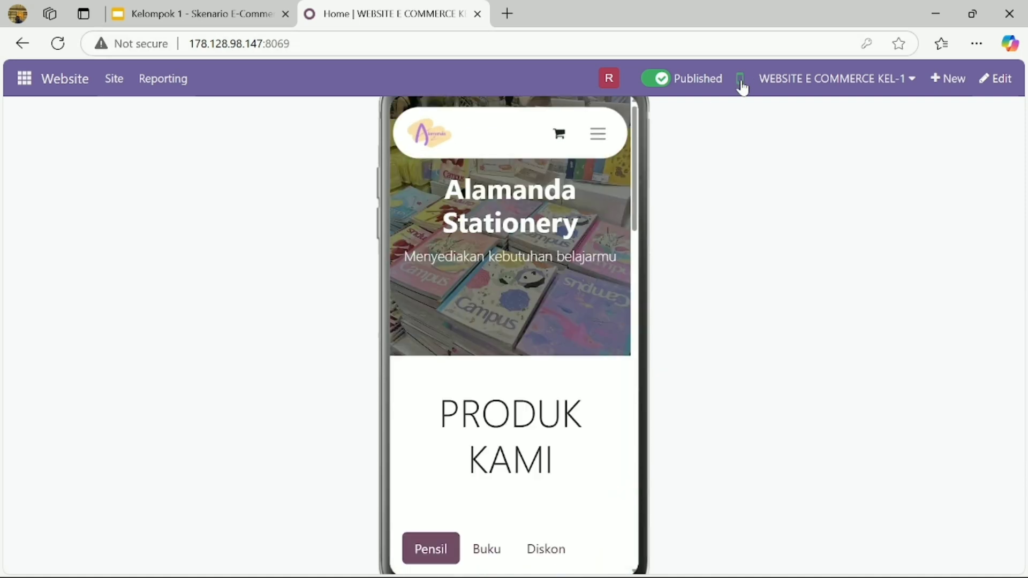
left_click(741, 81)
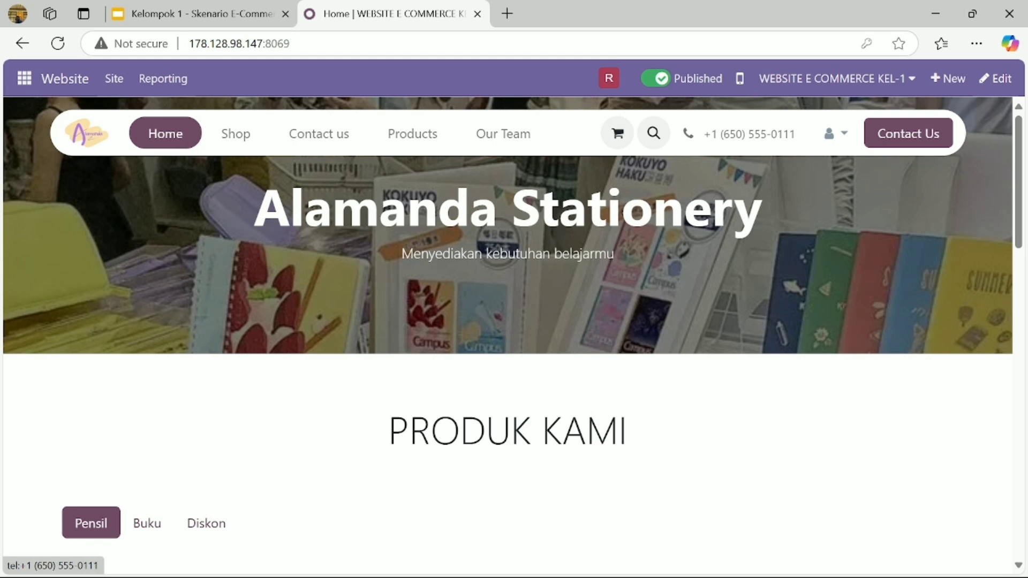
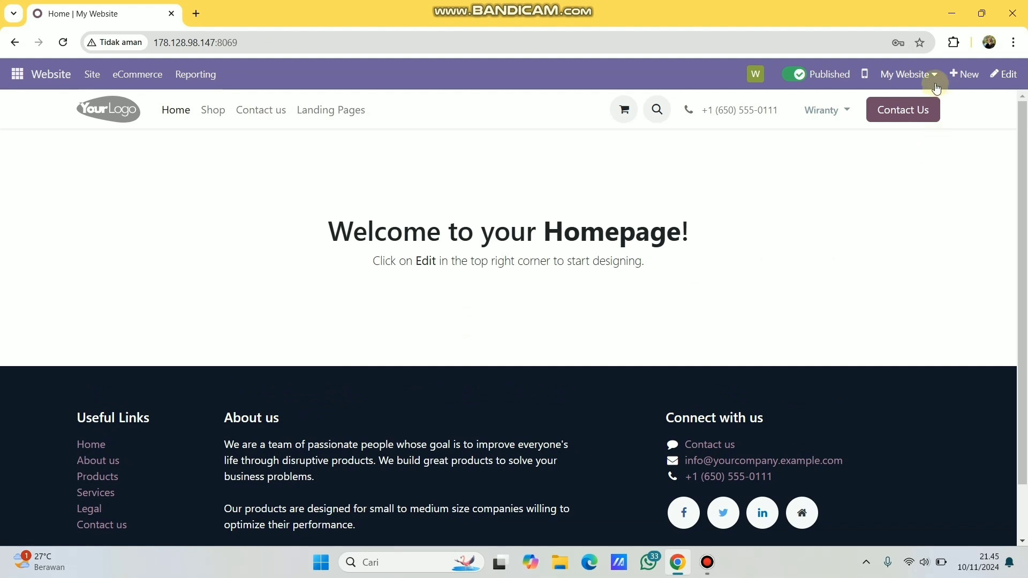
- Switch the website to WEBSITE E COMMERCE KEL-1 and dismiss the domain warning
left_click(929, 78)
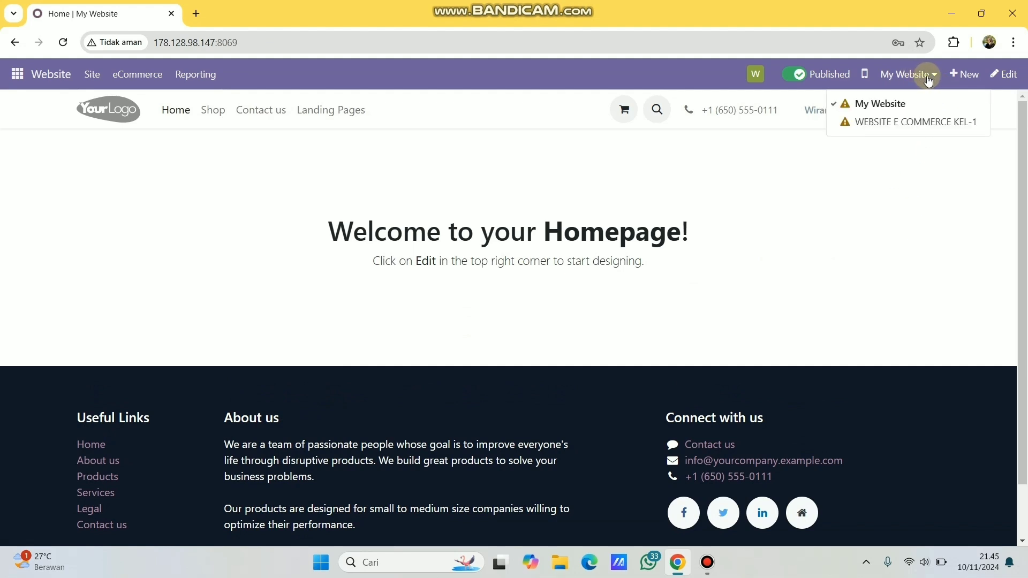
left_click(948, 122)
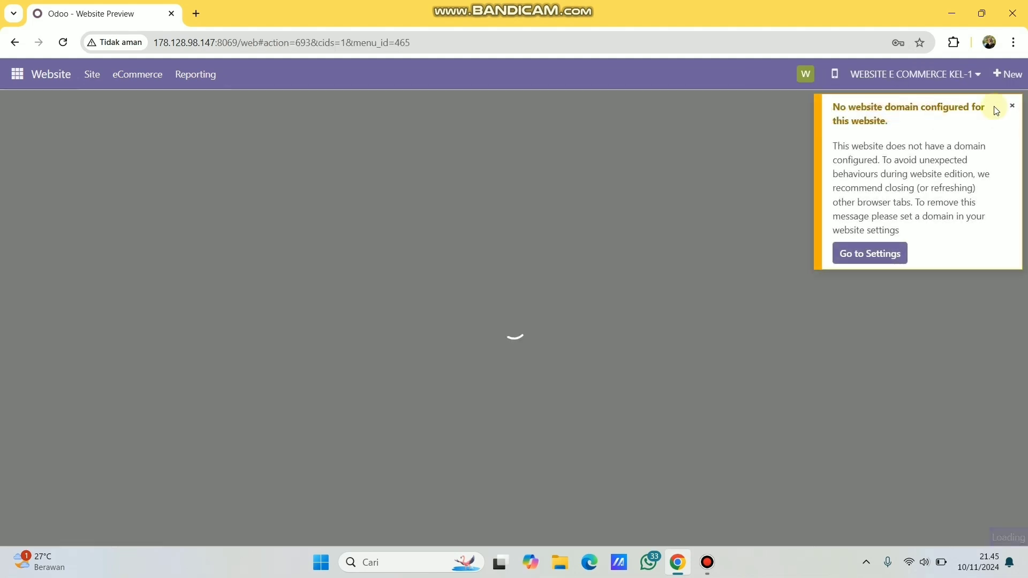
left_click(1012, 106)
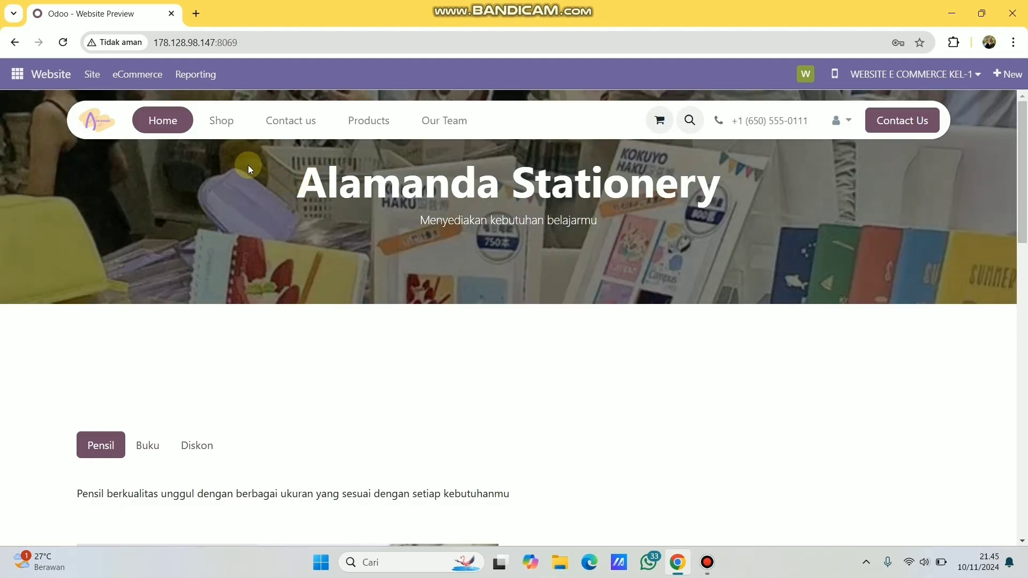
- Search the shop for 'pen', add 5 Pensil [1] to the cart, and view the cart
left_click(229, 132)
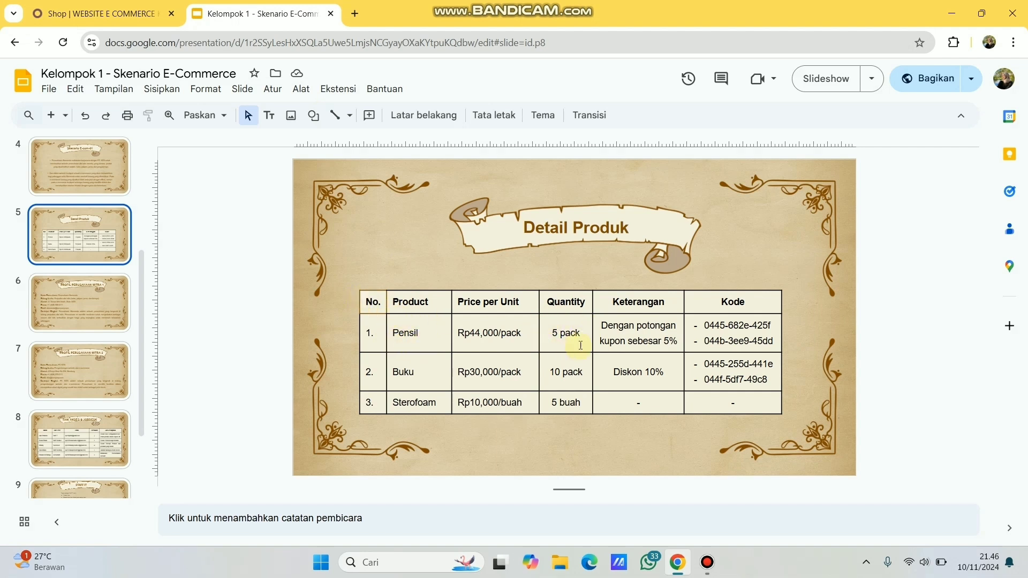
left_click(107, 12)
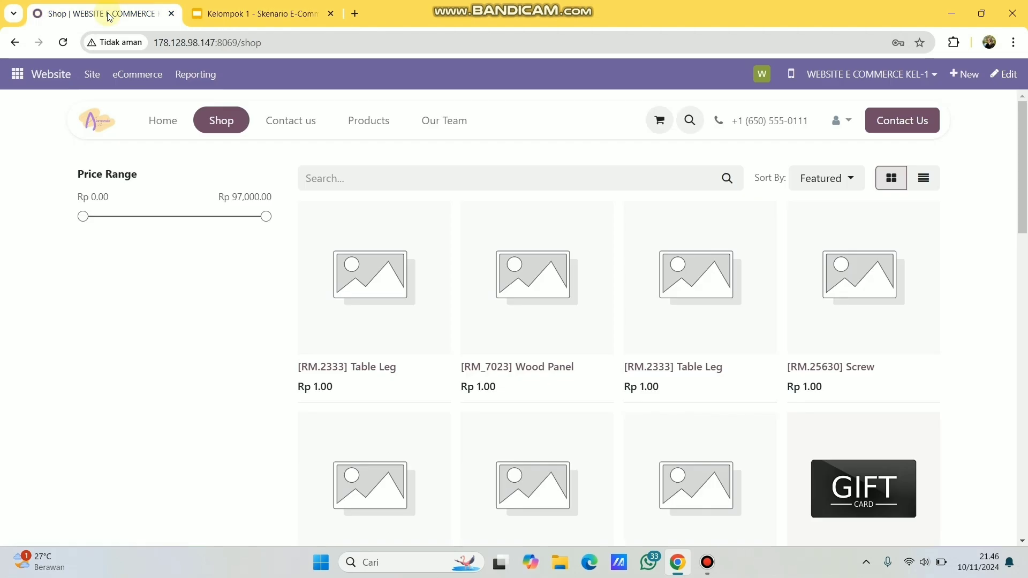
left_click(335, 167)
type("pensil")
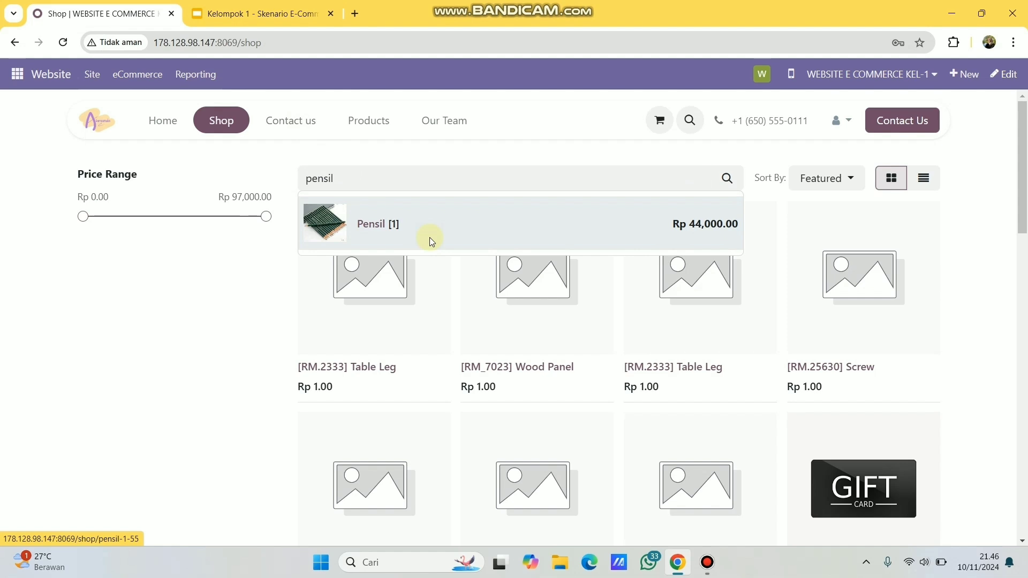
left_click(429, 237)
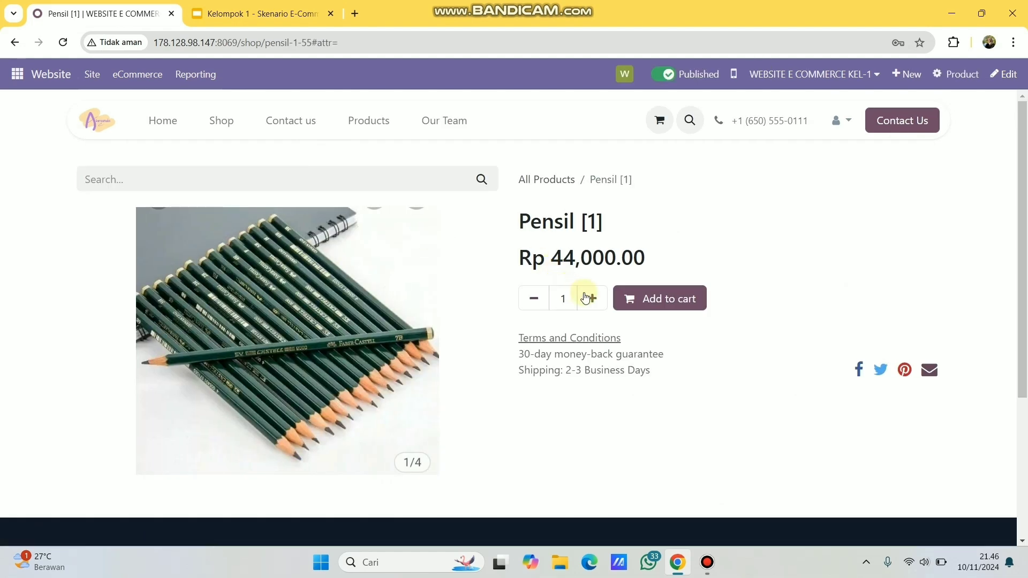
left_click(593, 300)
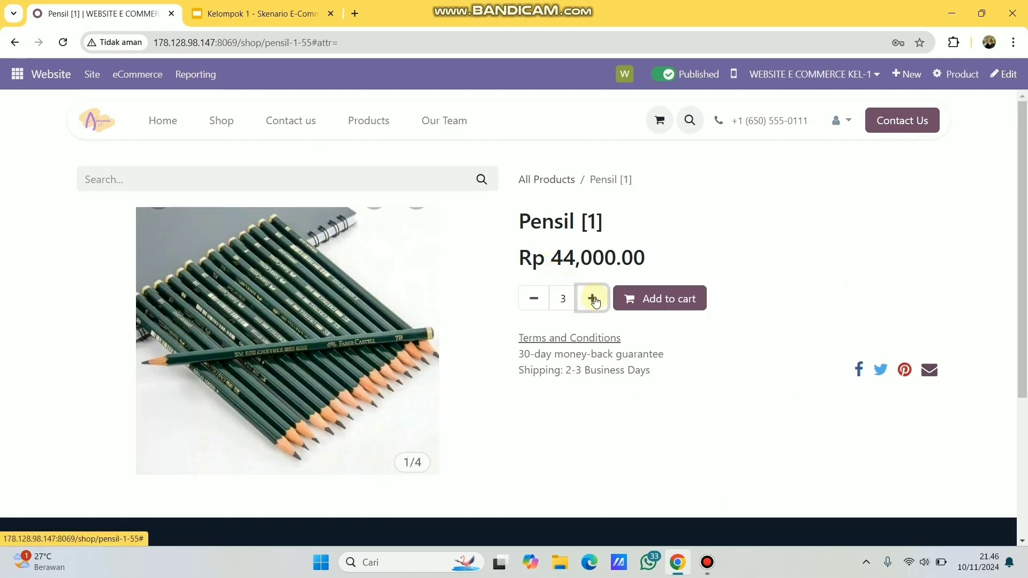
left_click(641, 306)
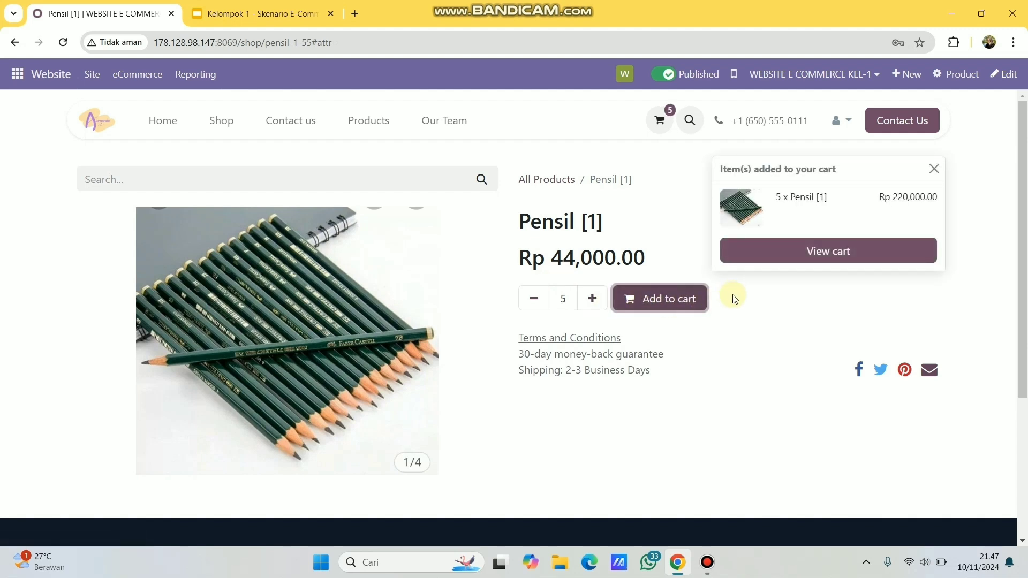
left_click(661, 126)
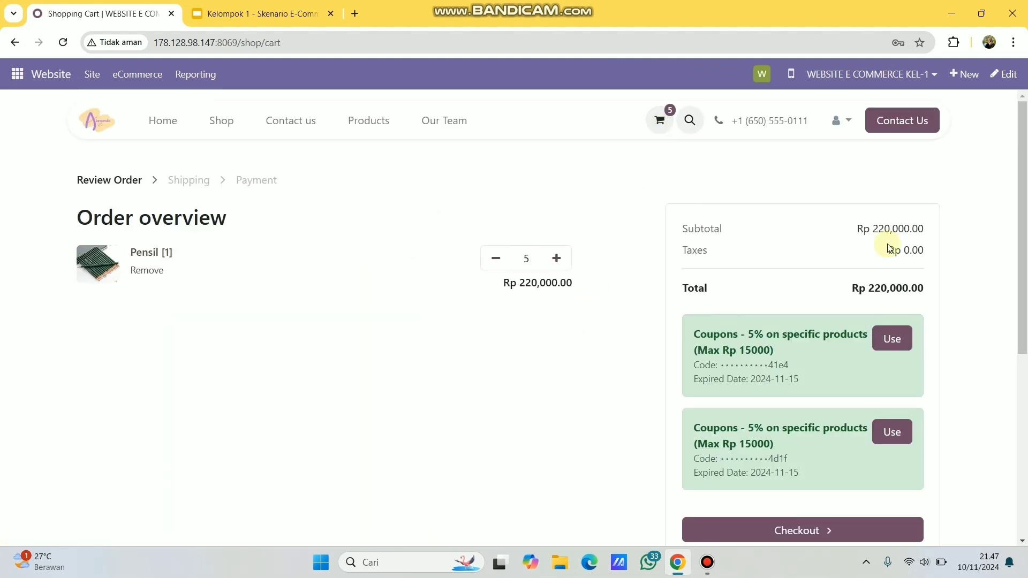
- Proceed from the 5-pencil cart to checkout and choose to enter a new address
scroll(888, 248, "down", 3)
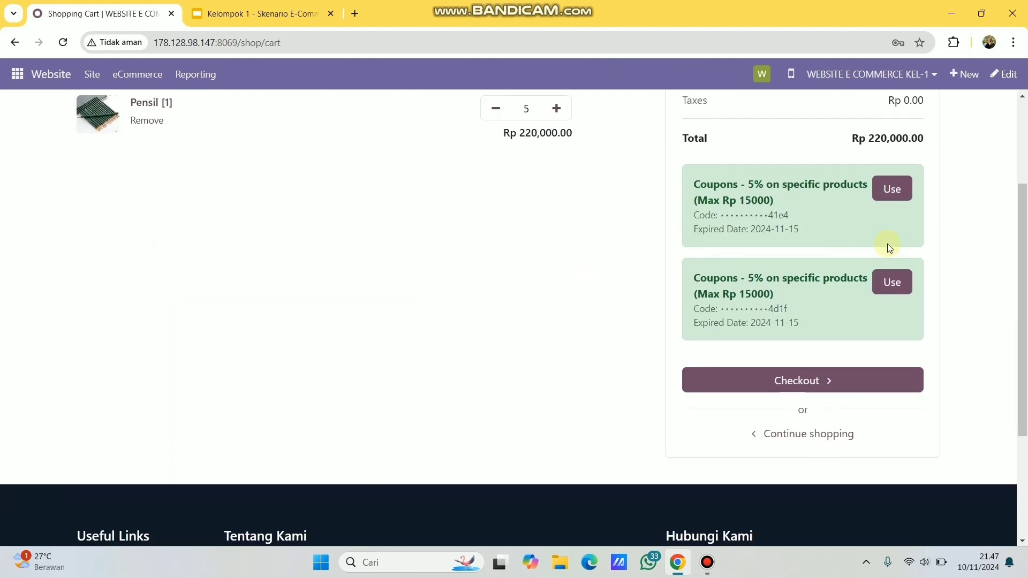
left_click(786, 384)
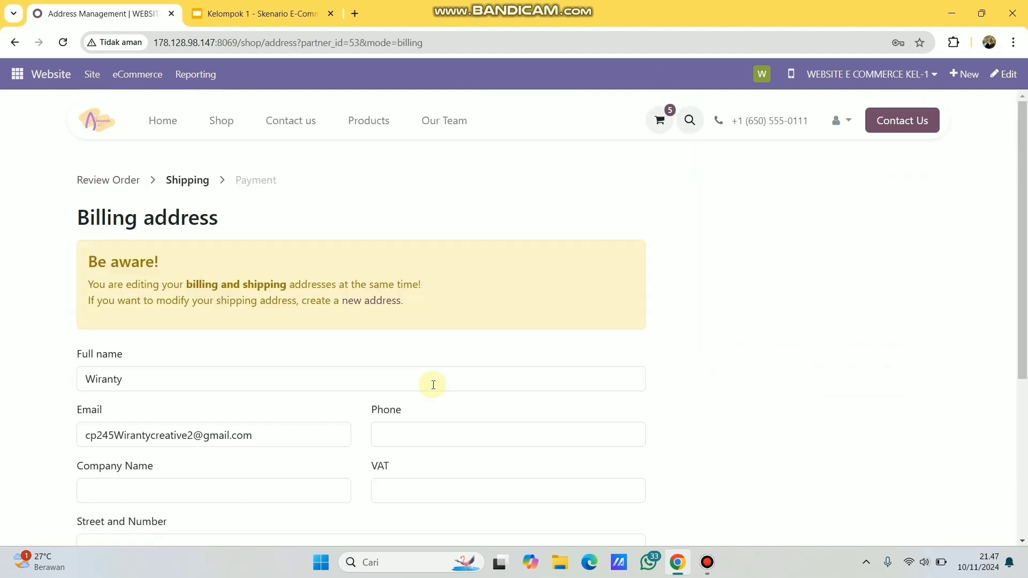
scroll(308, 383, "down", 2)
scroll(305, 383, "down", 1)
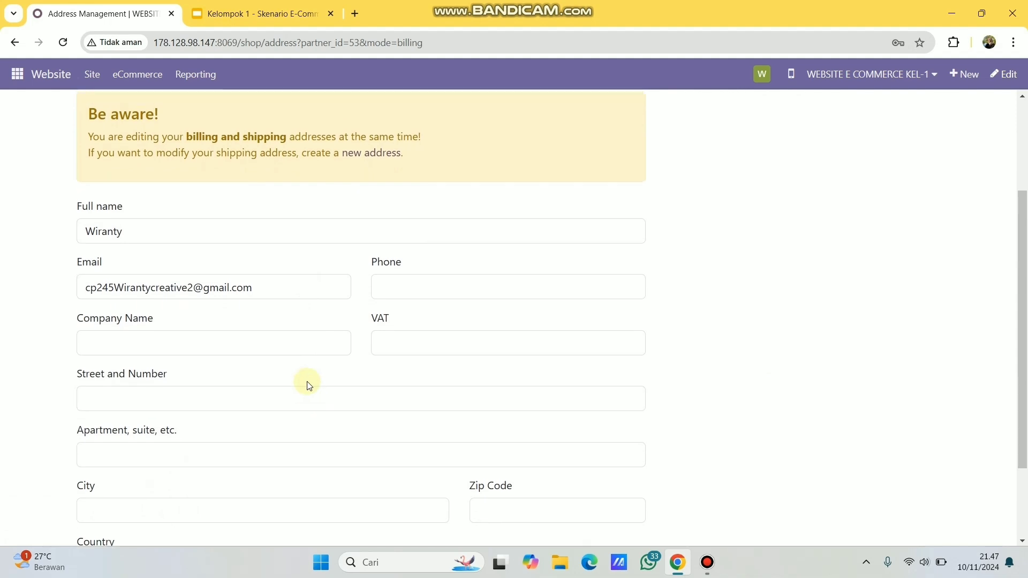
scroll(305, 384, "up", 2)
left_click(381, 261)
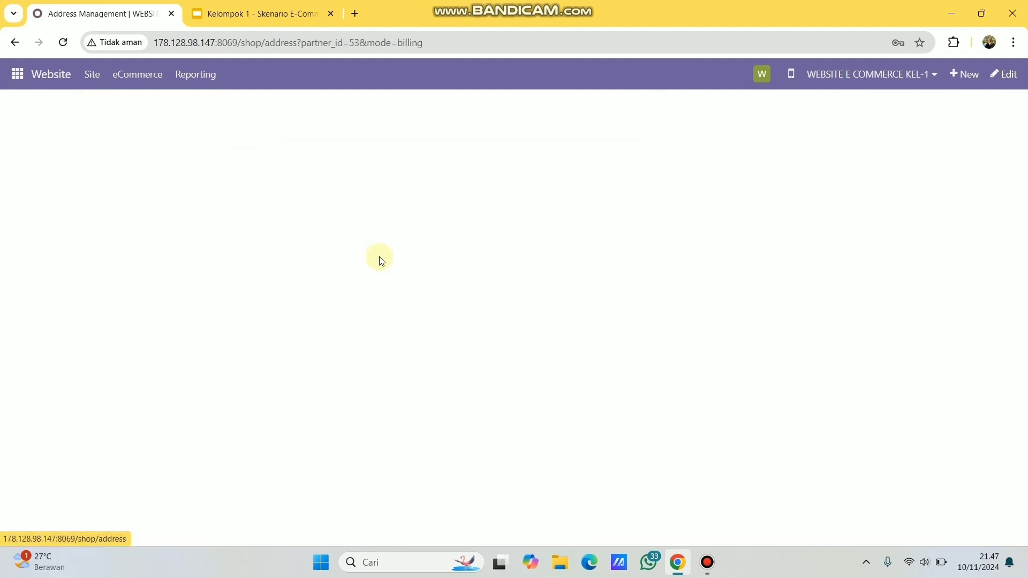
- Enter the recipient's full name and paste the supervisor's email copied from the scenario slides
left_click(311, 286)
type("Wiranty")
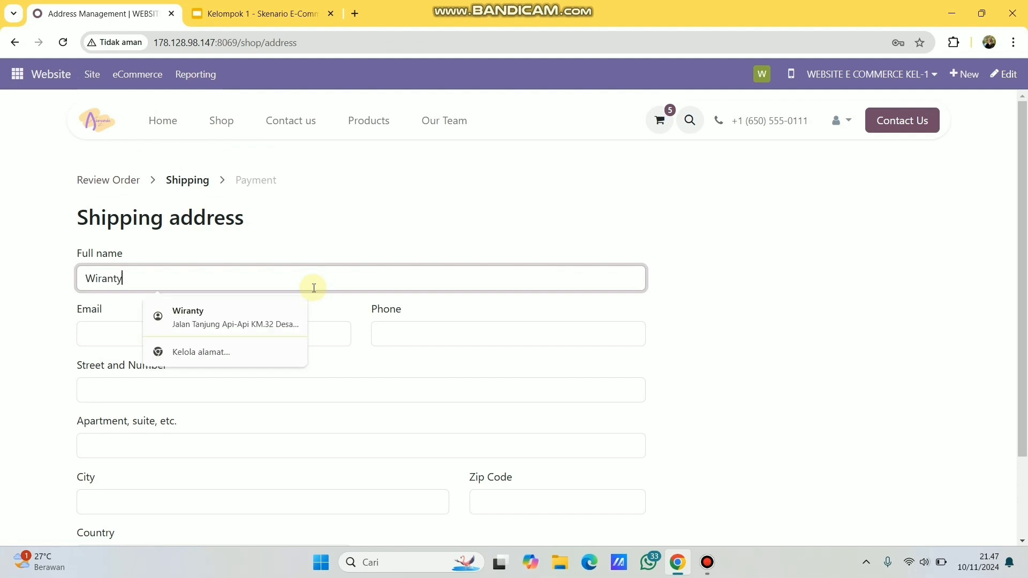
left_click(105, 333)
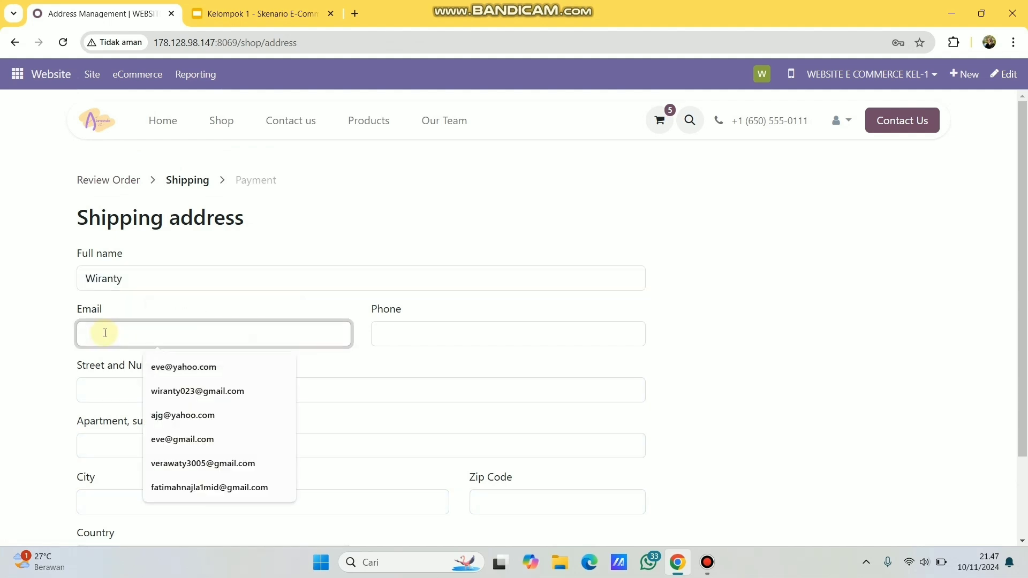
left_click(248, 20)
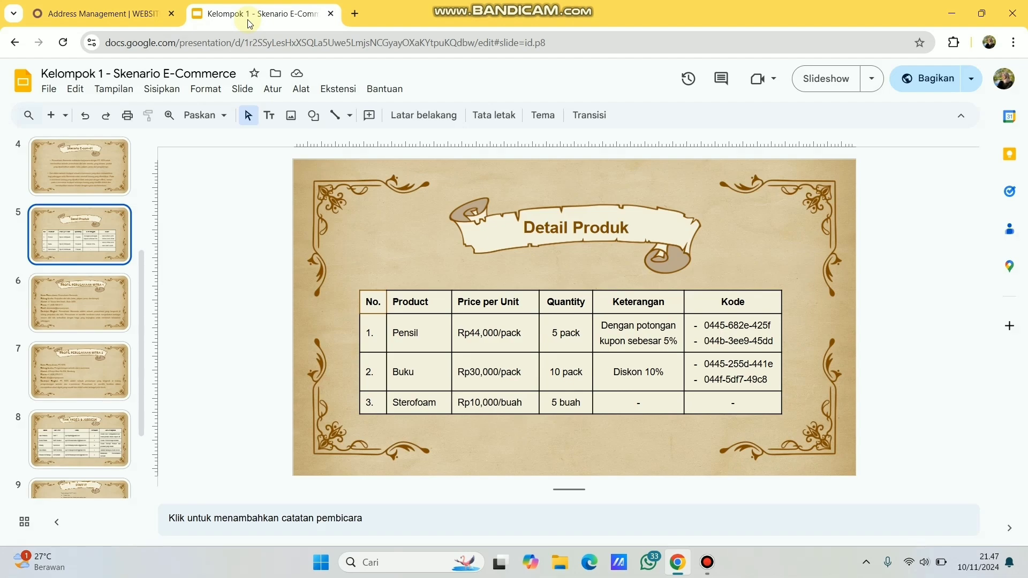
left_click(100, 425)
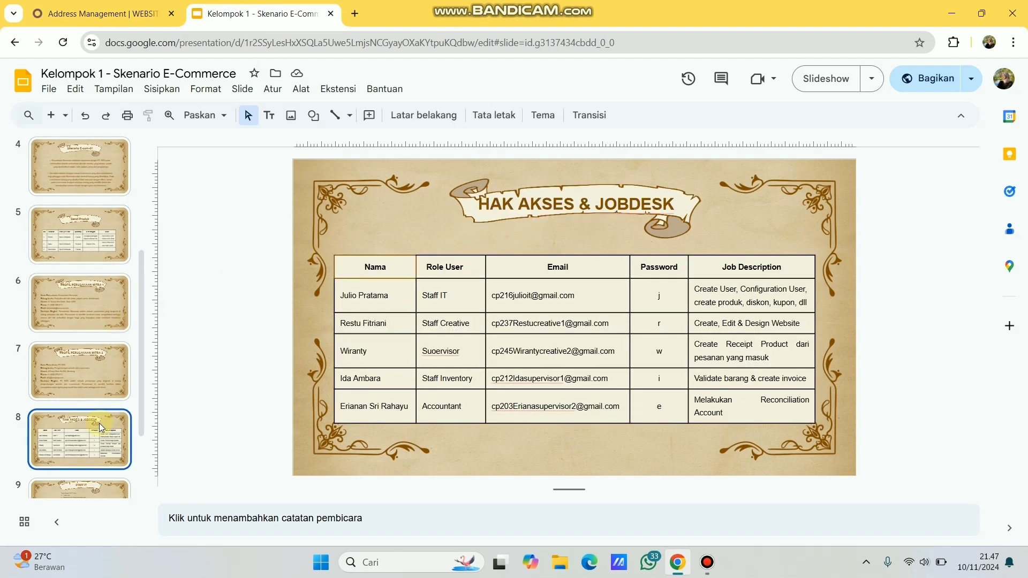
left_click(495, 354)
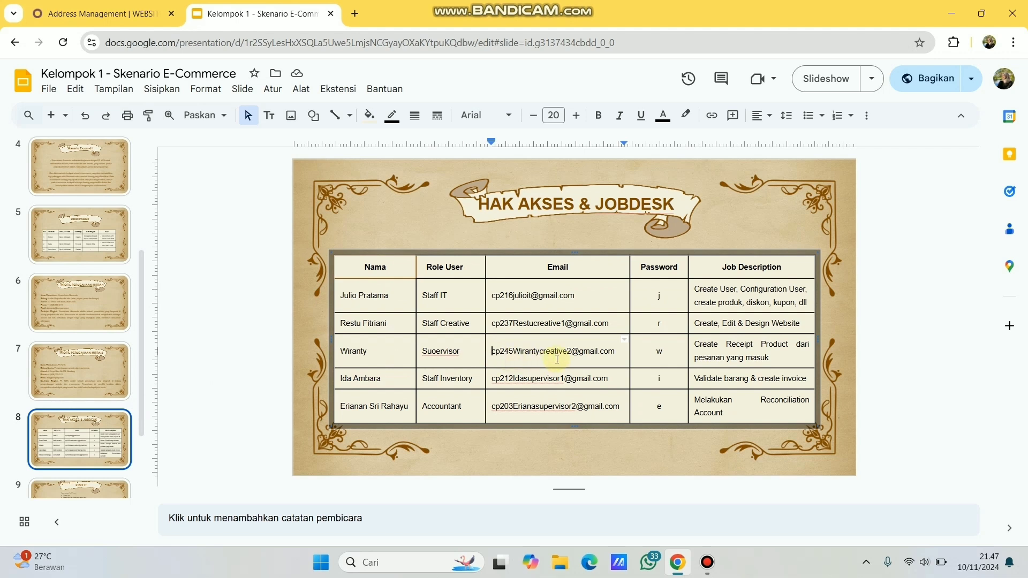
triple_click(557, 359)
key("ctrl+c")
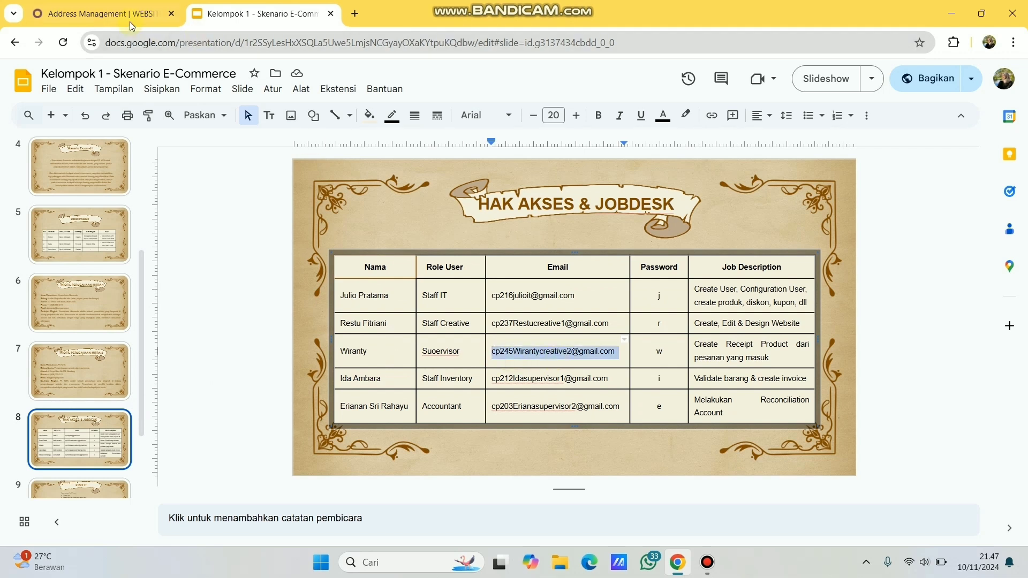
left_click(125, 15)
left_click(227, 337)
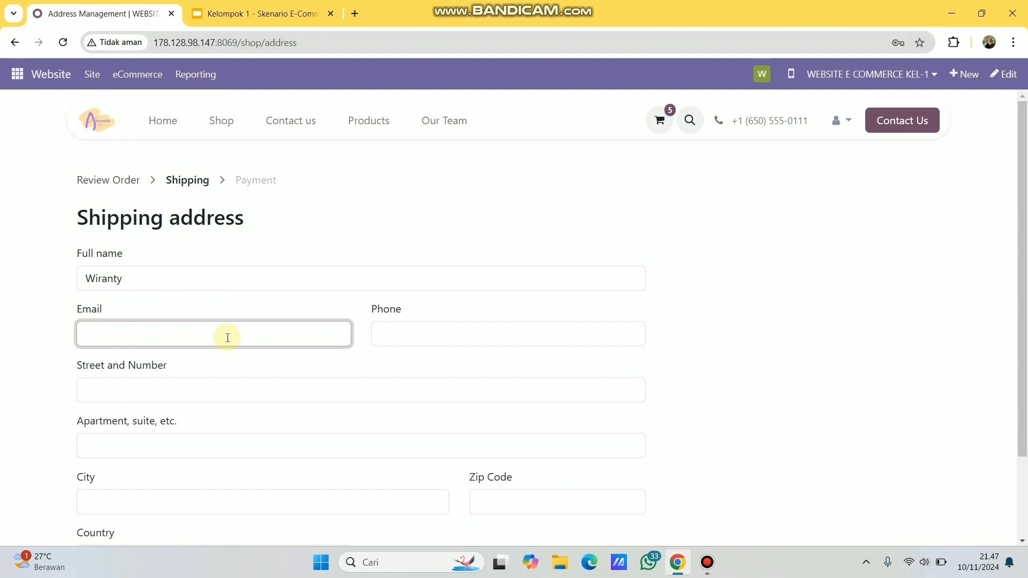
key("ctrl+v")
- Copy the partner company's phone number from its profile slide into the Phone field
left_click(429, 327)
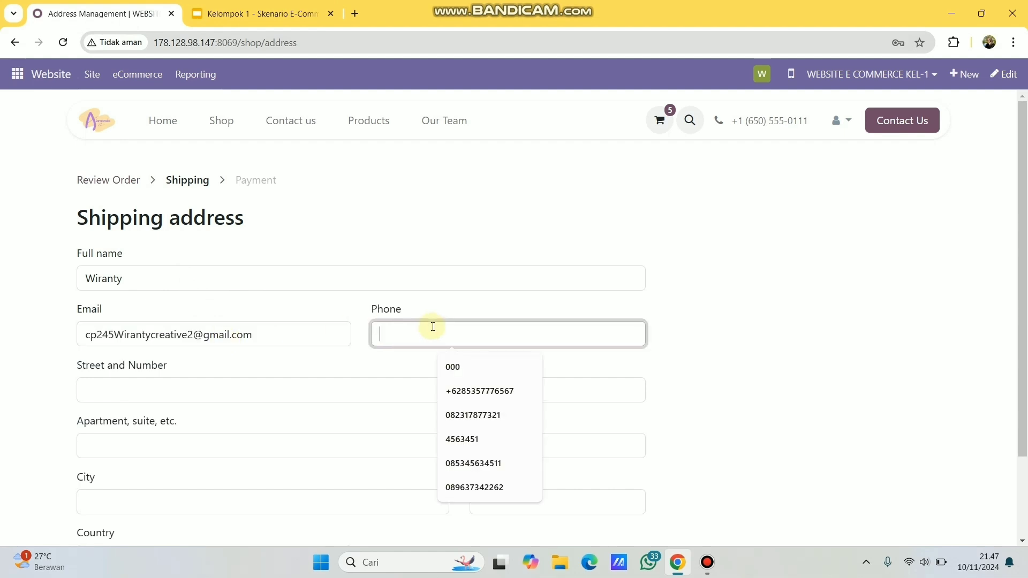
left_click(281, 6)
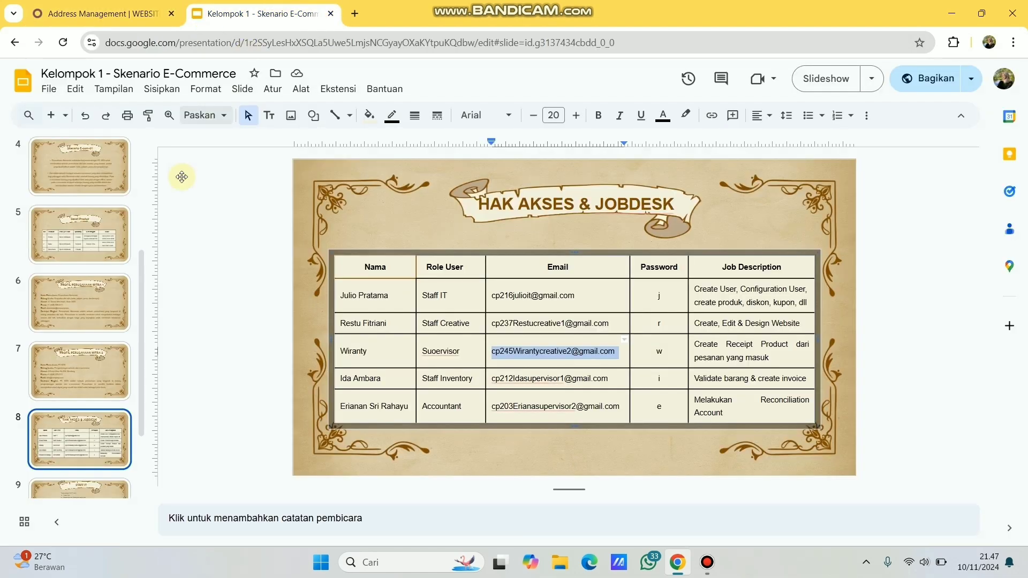
left_click(91, 358)
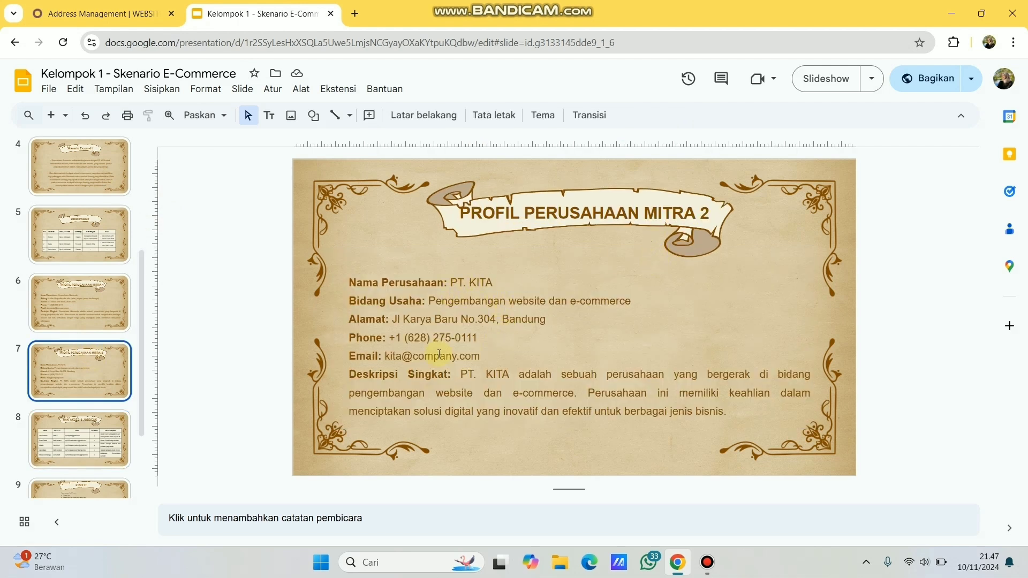
left_click(392, 341)
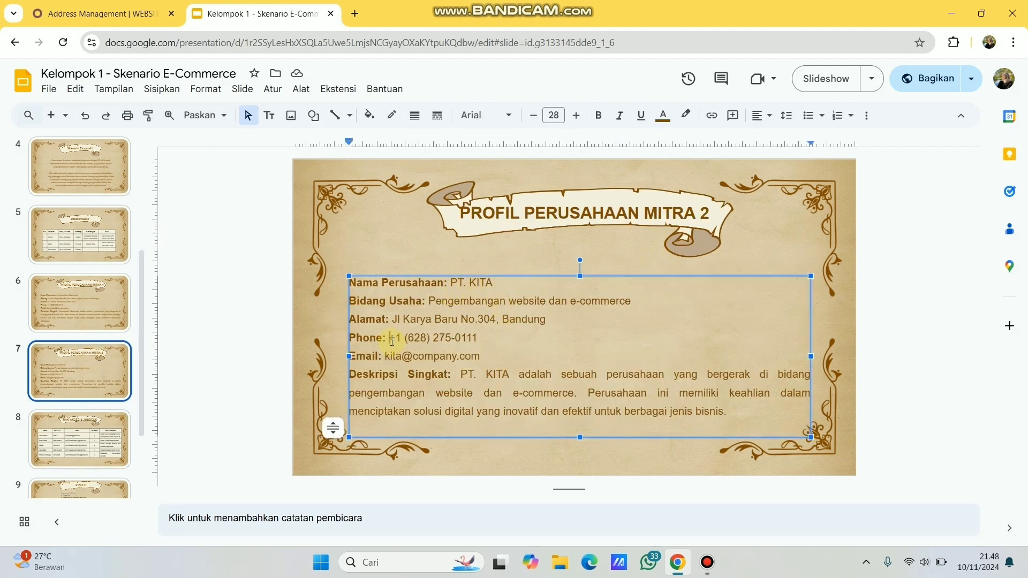
key("shift+End")
key("ctrl+c")
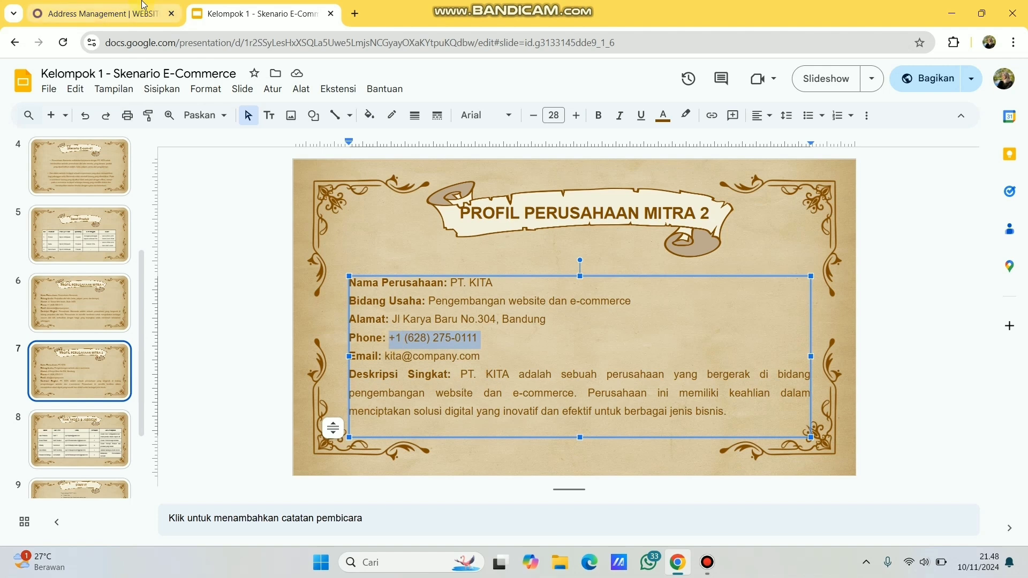
key("ctrl+Tab")
key("ctrl+v")
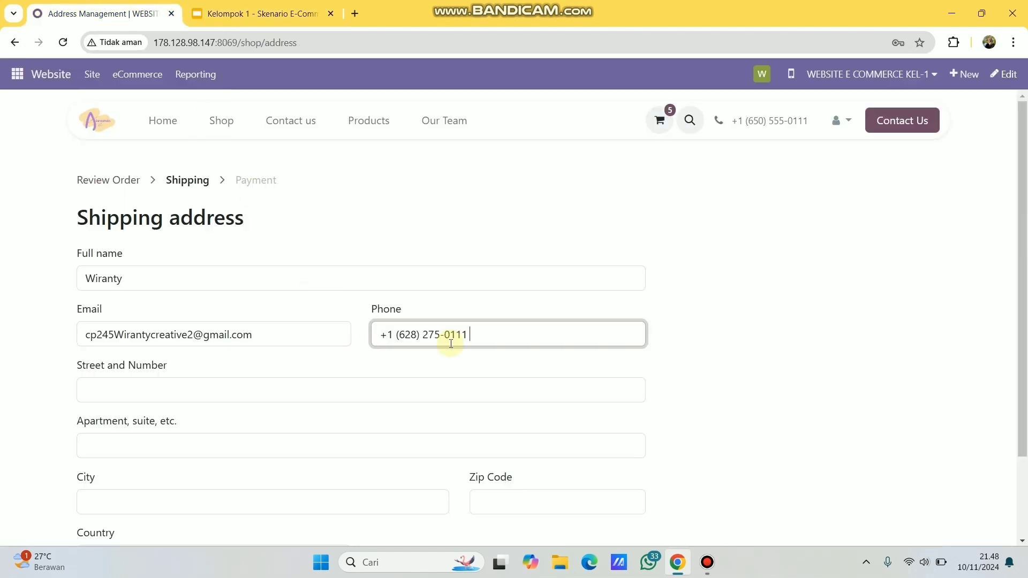
- Paste the partner company's street address from the profile slide into Street and Number
scroll(285, 388, "down", 2)
left_click(229, 317)
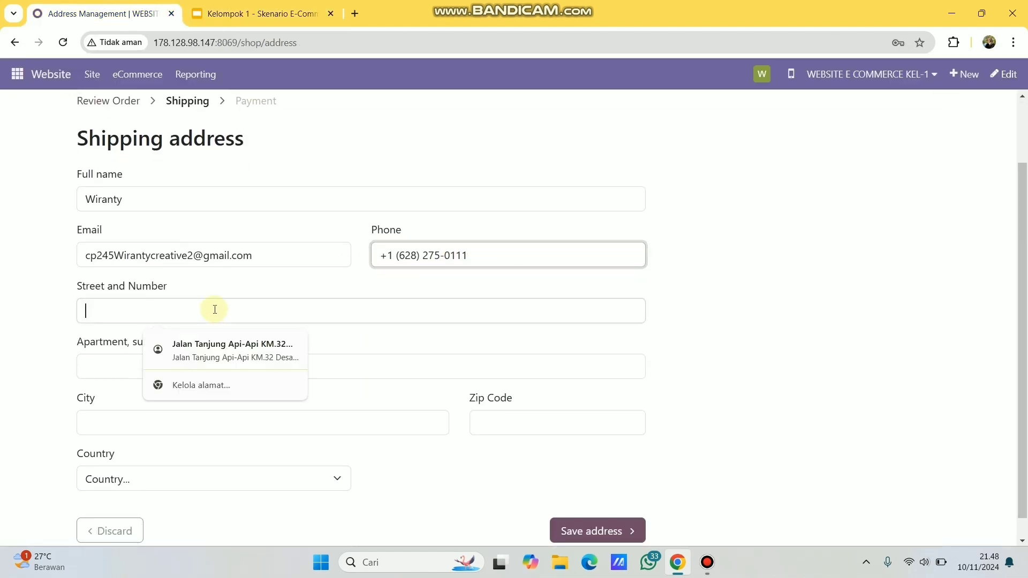
left_click(258, 21)
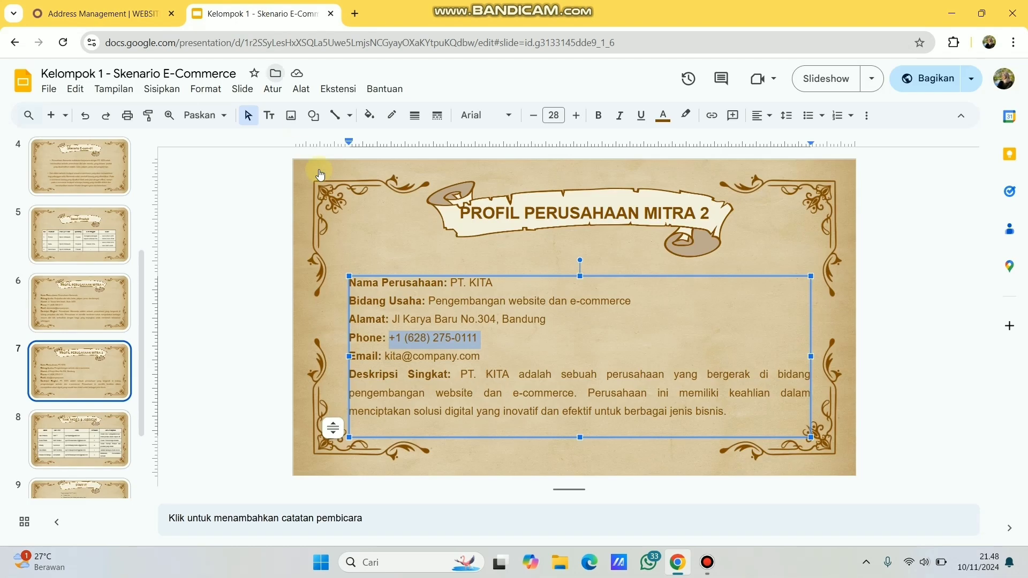
left_click(393, 320)
key("shift+End")
key("ctrl+c")
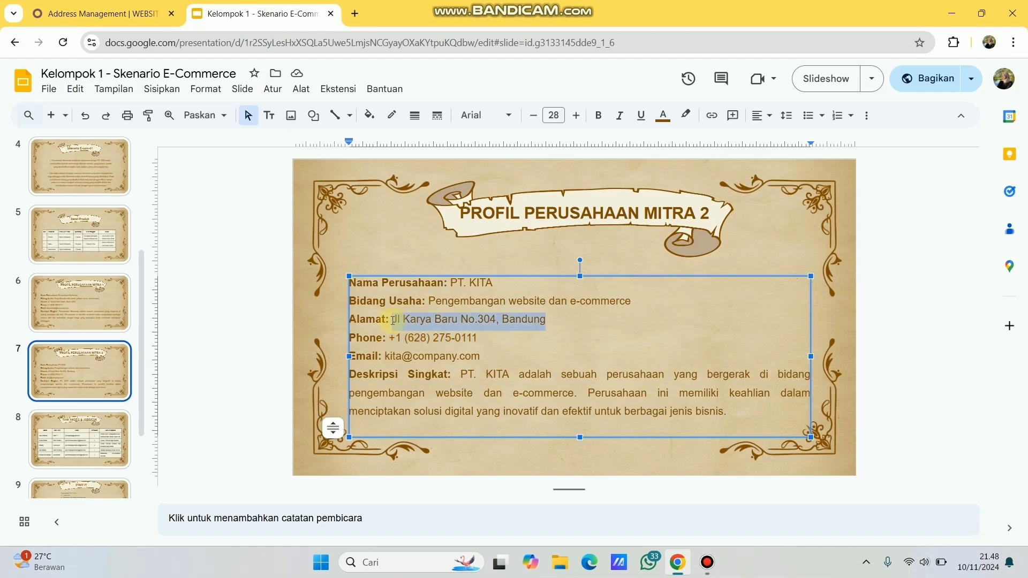
left_click(96, 13)
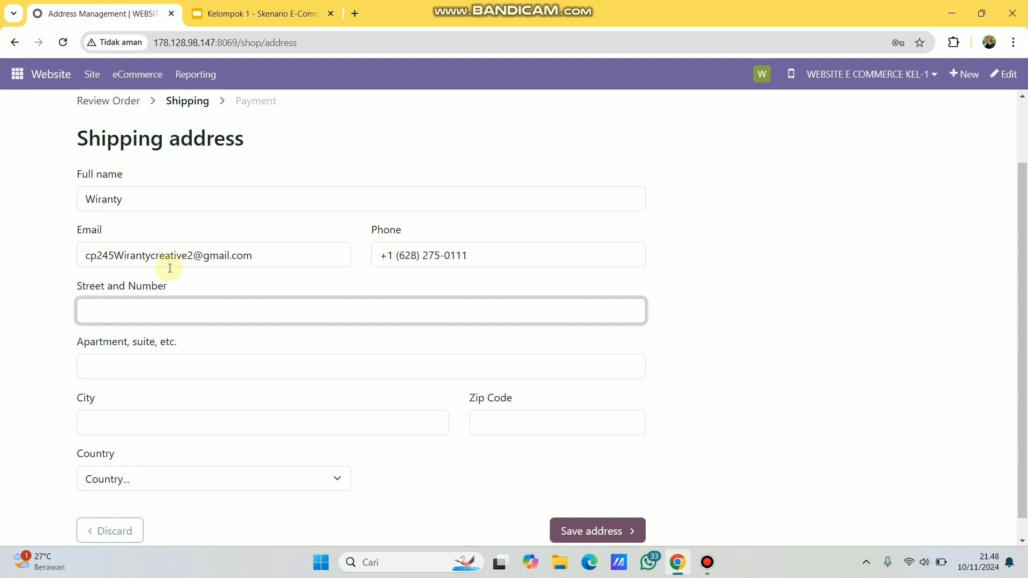
left_click(178, 309)
key("ctrl+v")
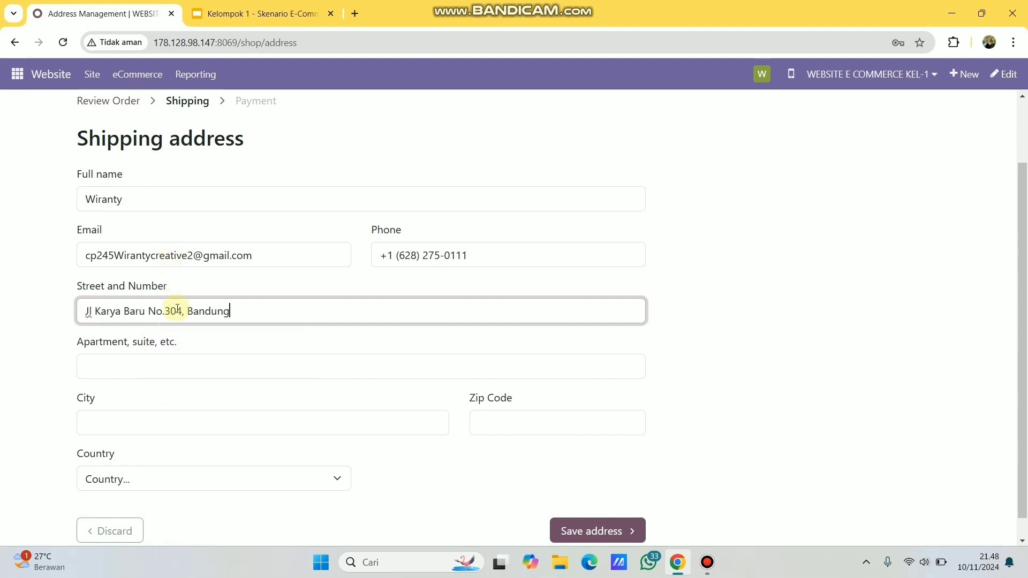
- Set city Bandung, fill in the zip code, choose province Jawa Barat, and save the address
left_click(193, 426)
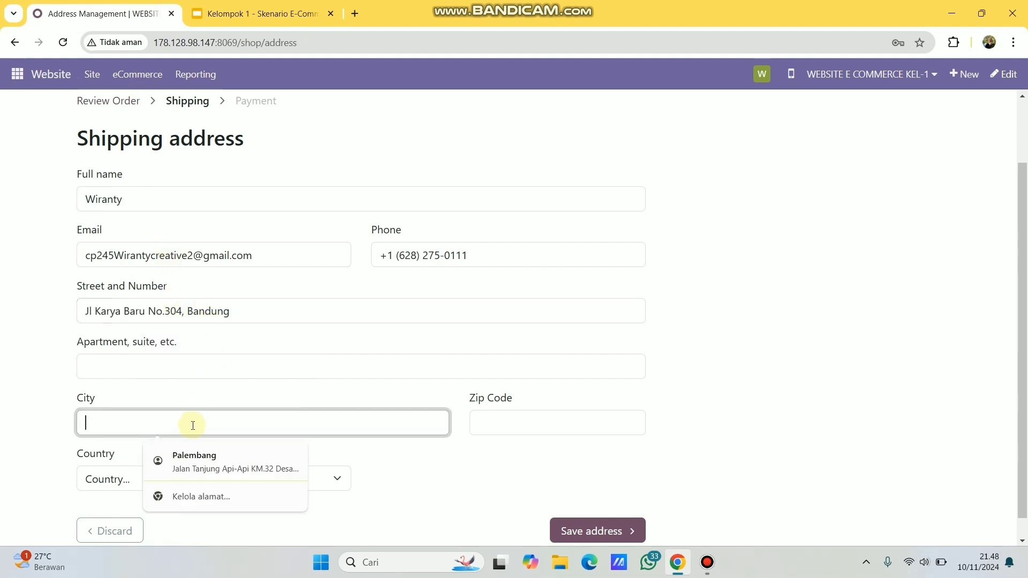
type("Band")
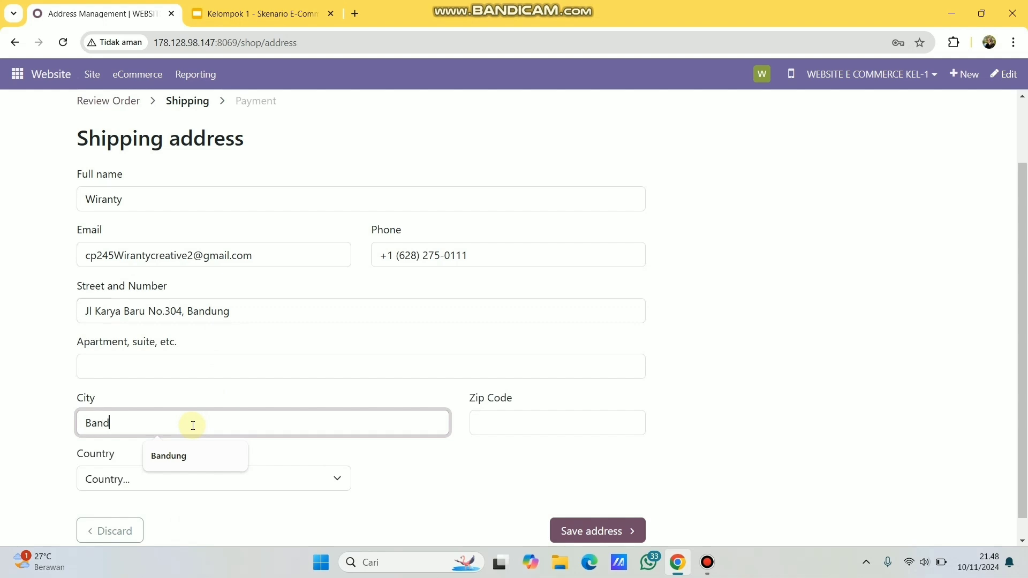
left_click(174, 456)
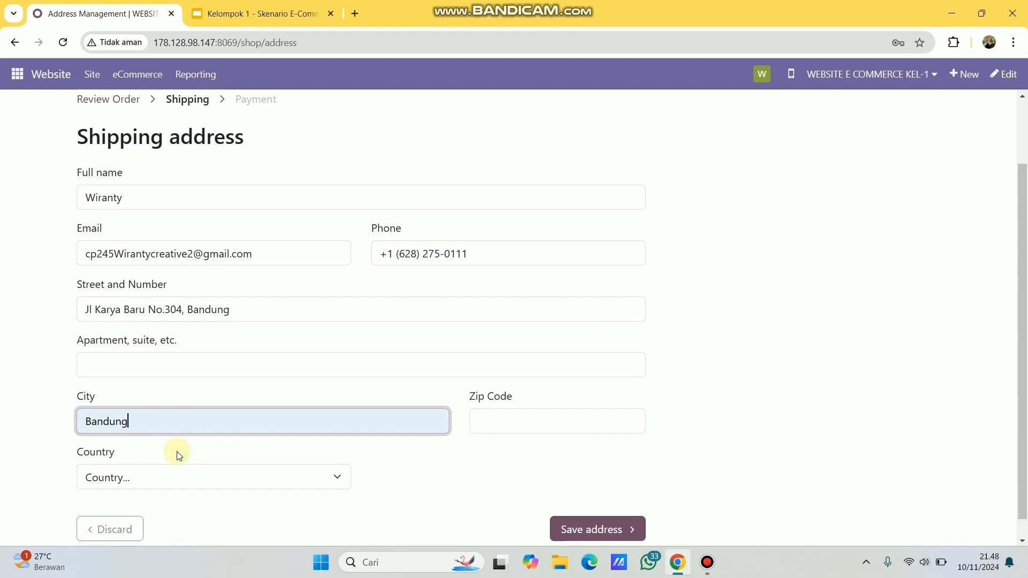
scroll(224, 436, "down", 1)
left_click(527, 401)
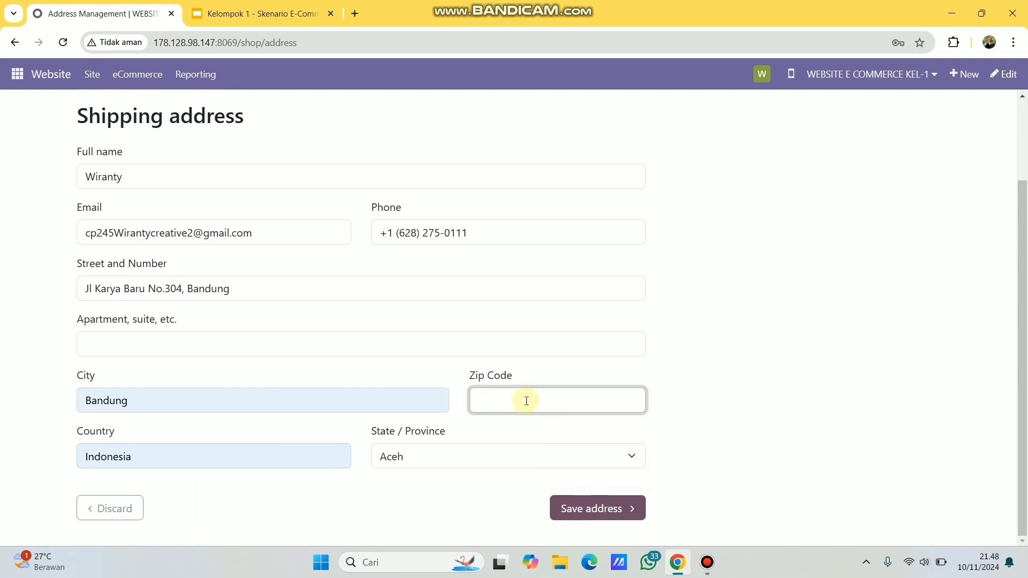
type("30671")
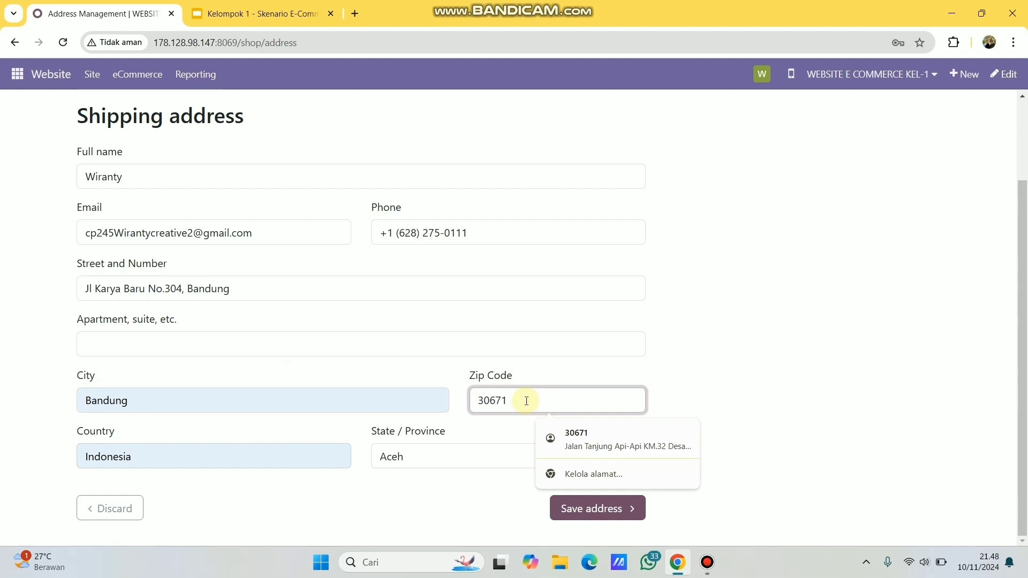
left_click(413, 465)
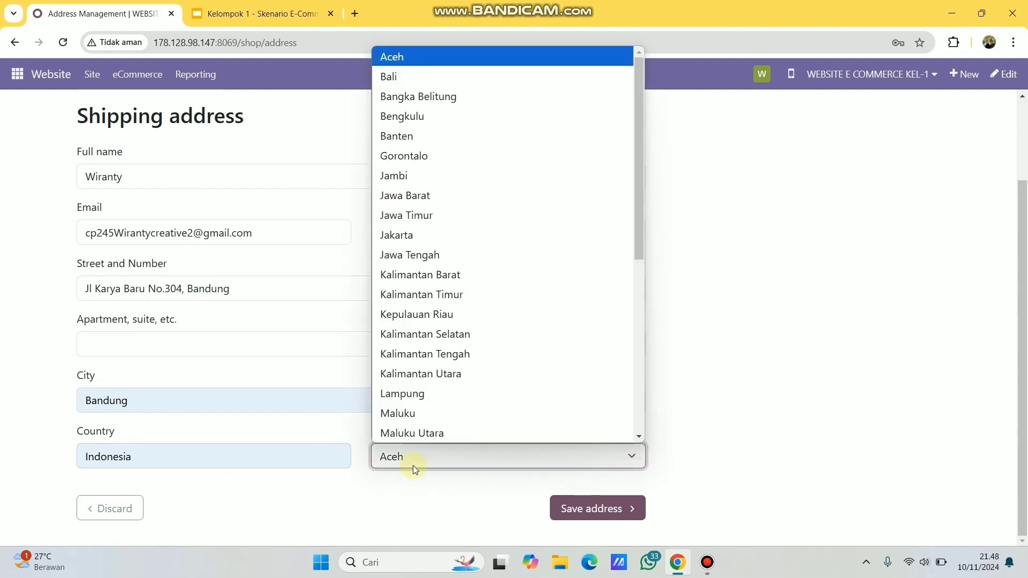
scroll(448, 370, "down", 5)
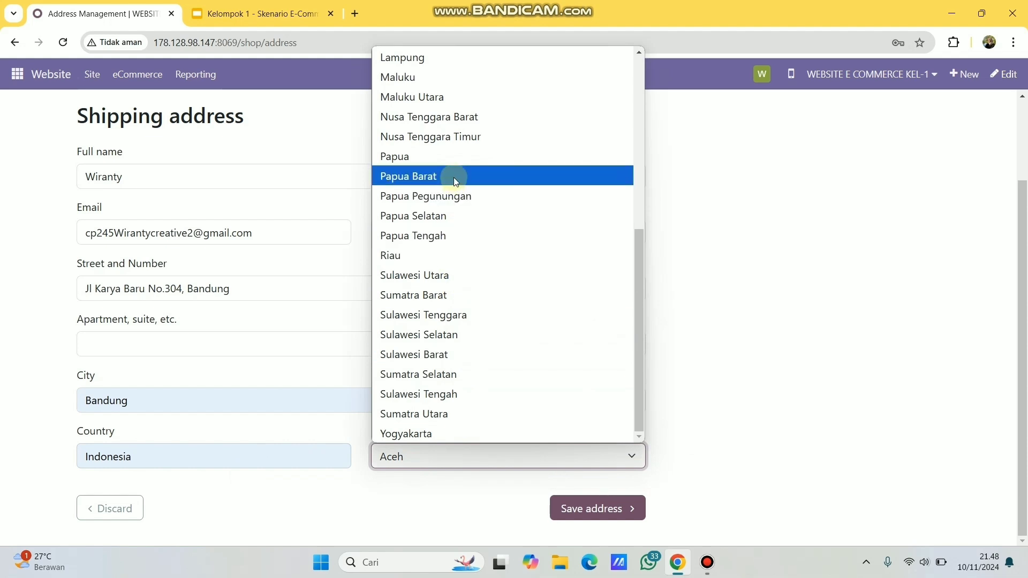
scroll(452, 155, "up", 4)
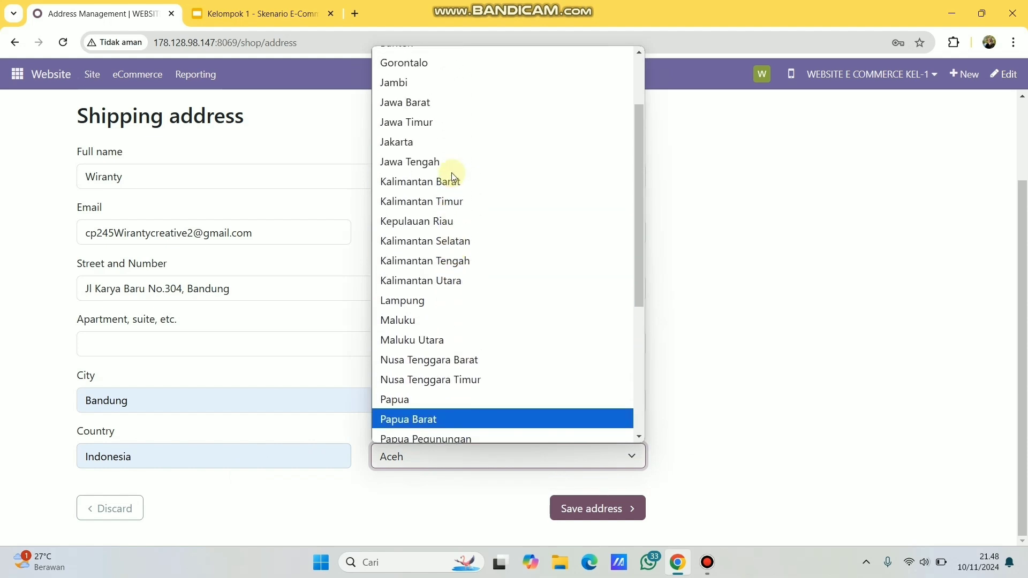
left_click(423, 101)
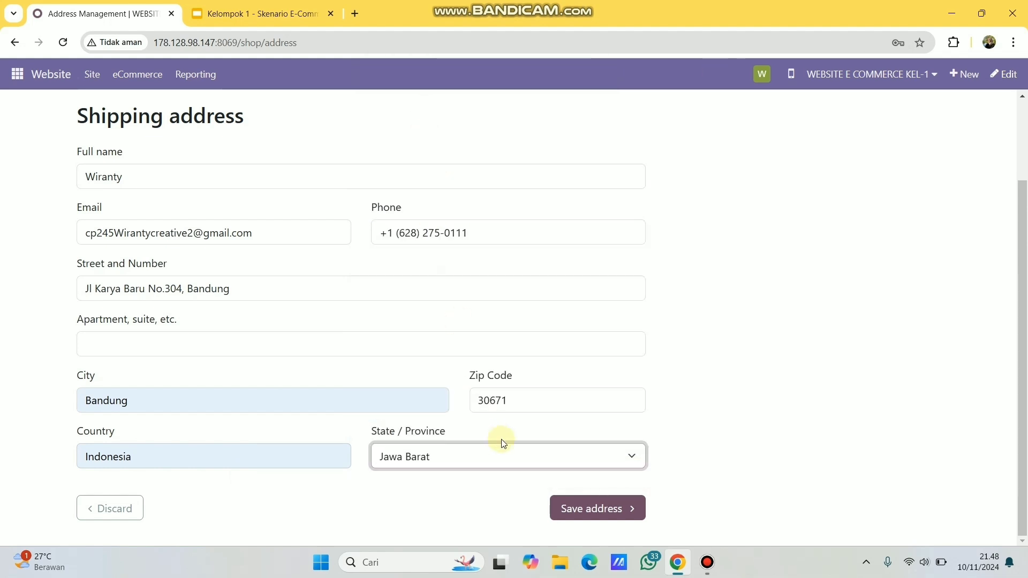
left_click(566, 507)
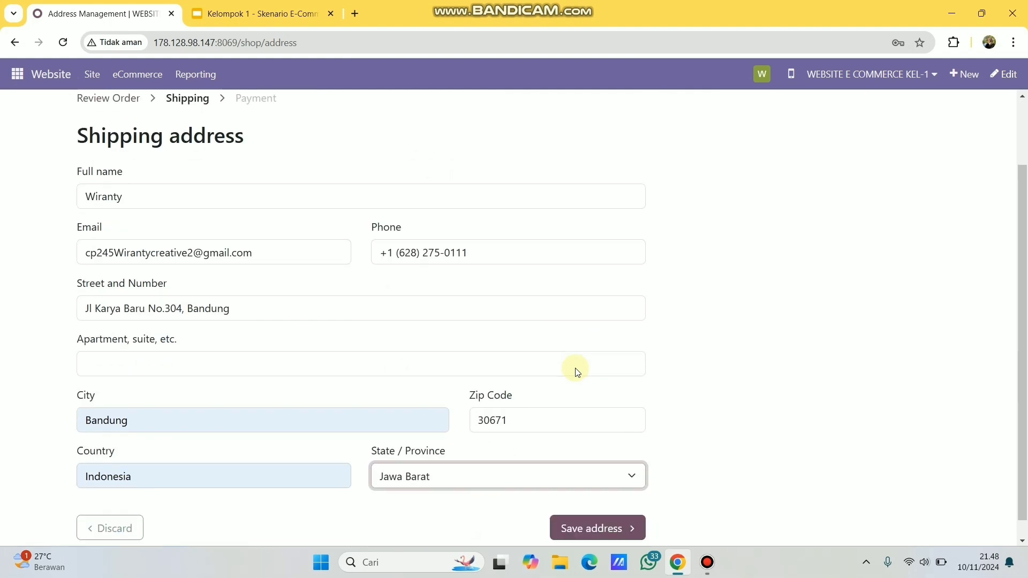
scroll(577, 371, "down", 1)
left_click(589, 507)
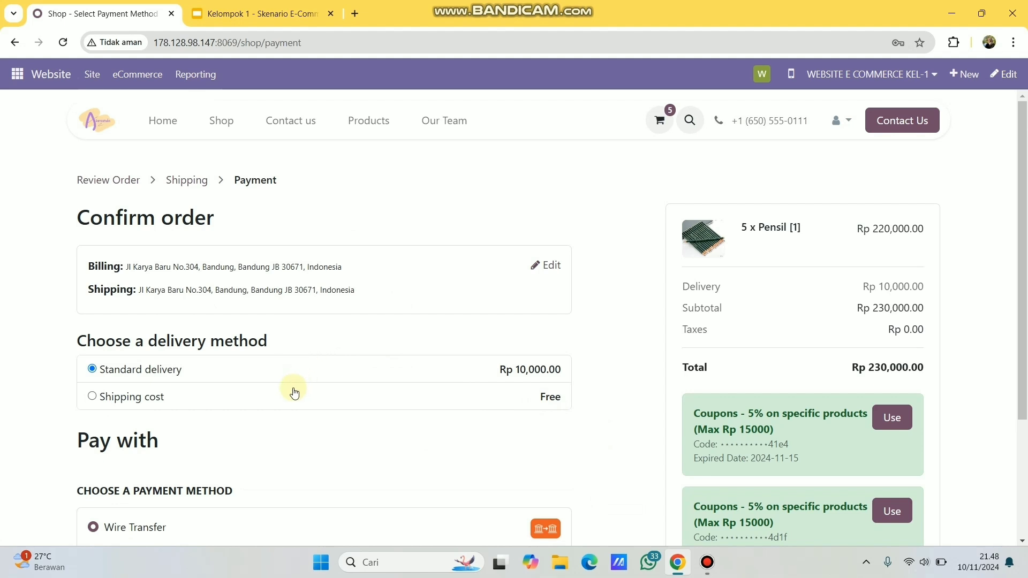
- Select the free 'Shipping cost' delivery method, bringing delivery to Rp 0.00
scroll(309, 405, "down", 2)
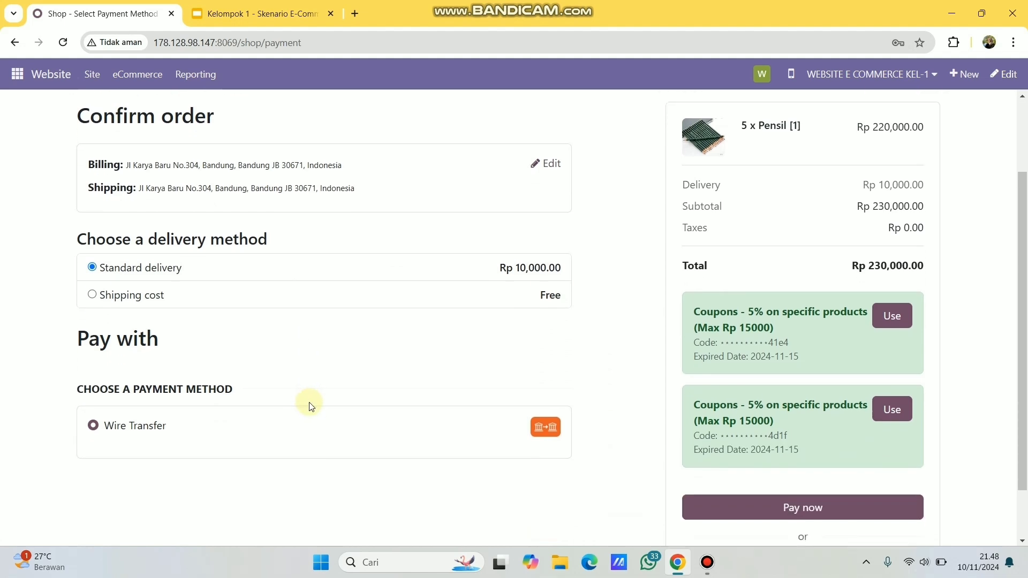
scroll(310, 405, "up", 1)
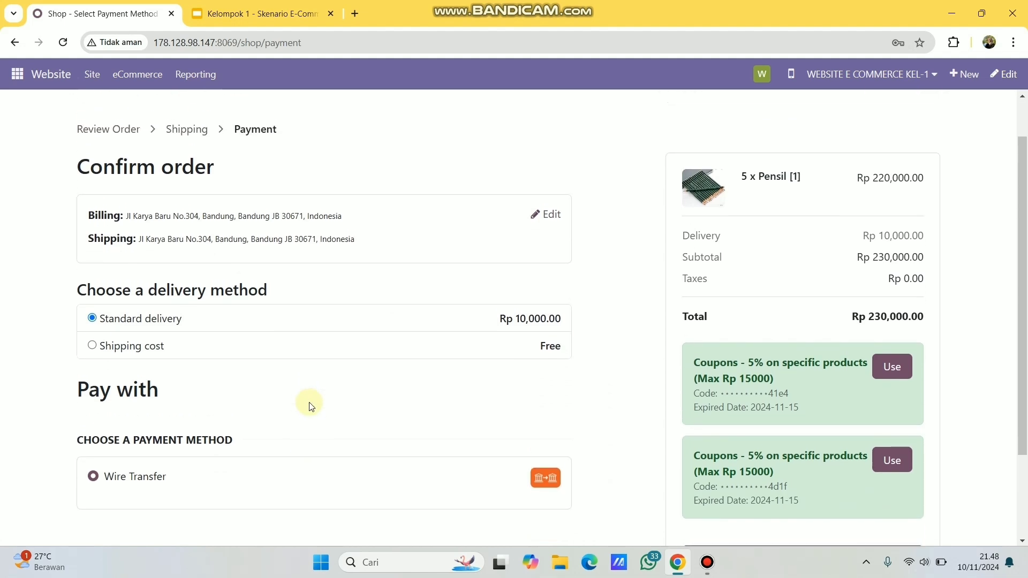
left_click(91, 352)
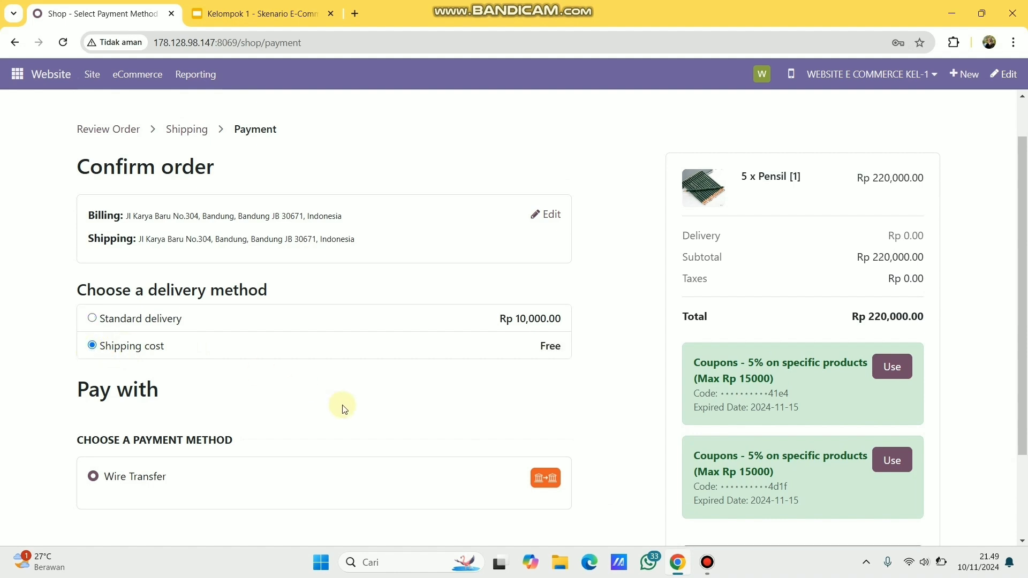
scroll(341, 407, "down", 1)
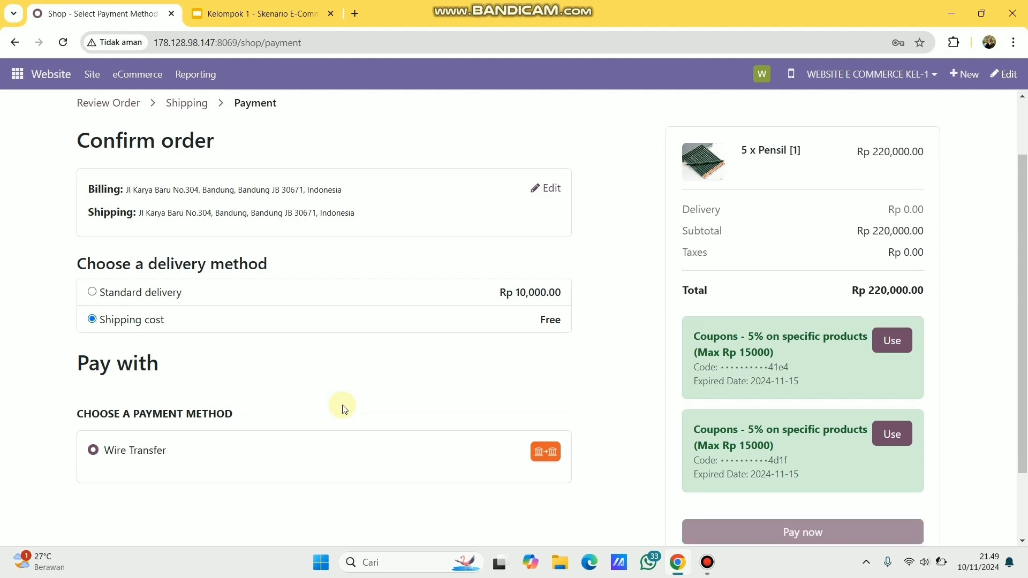
scroll(898, 296, "down", 2)
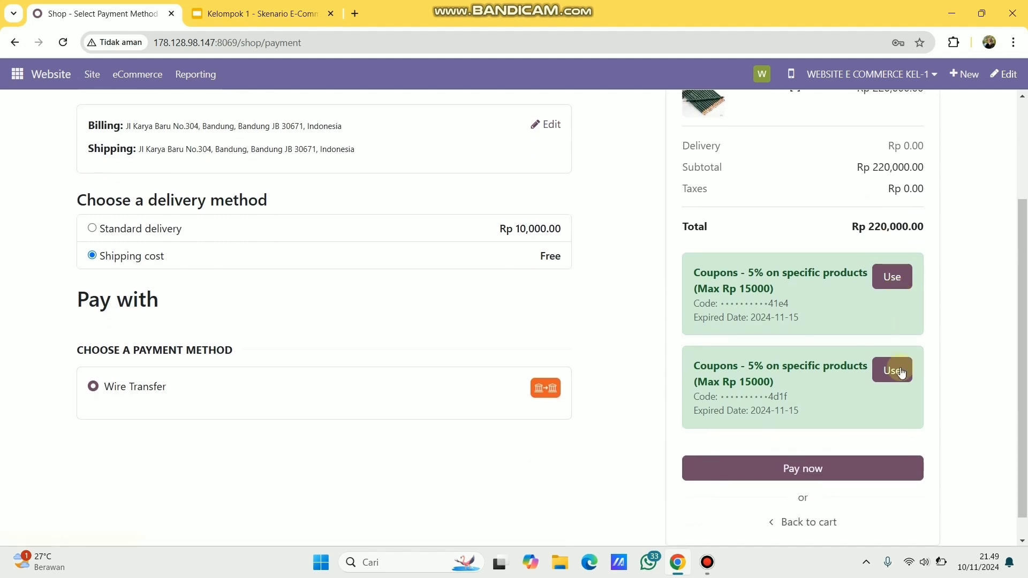
- Use the second 5% coupon, taking Rp 11,000.00 off for a Rp 209,000.00 total
left_click(895, 378)
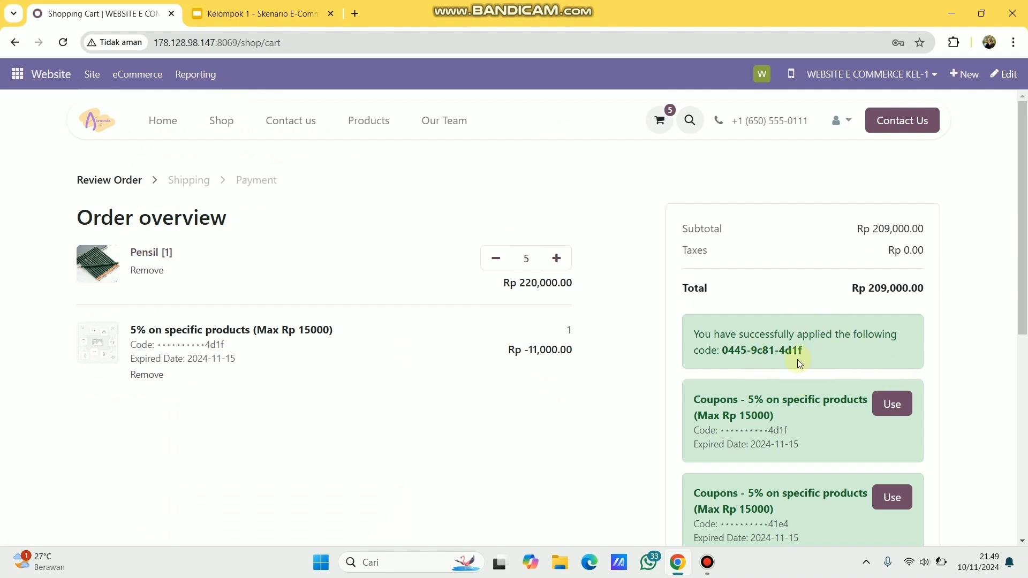
scroll(867, 351, "down", 1)
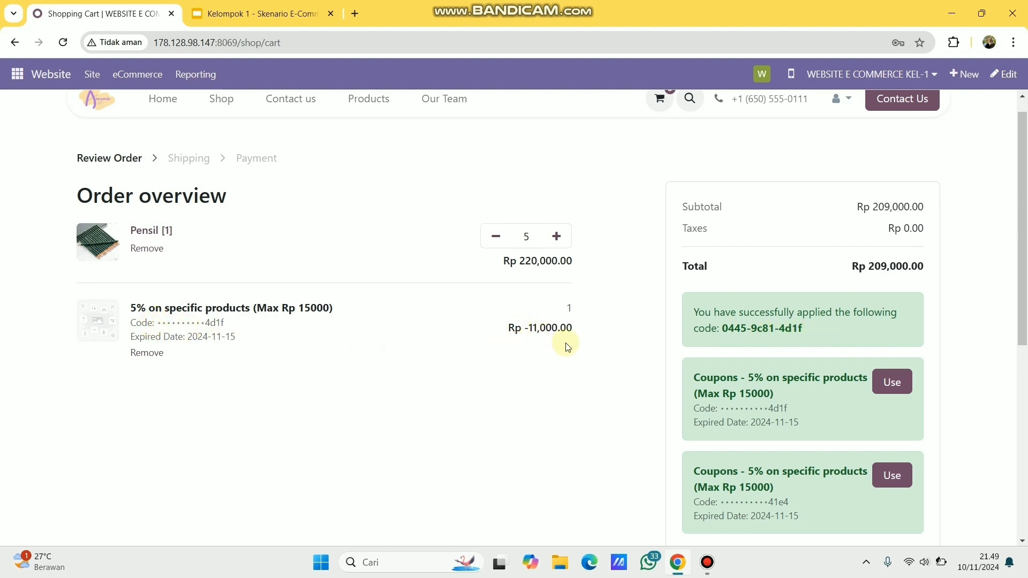
scroll(567, 347, "down", 2)
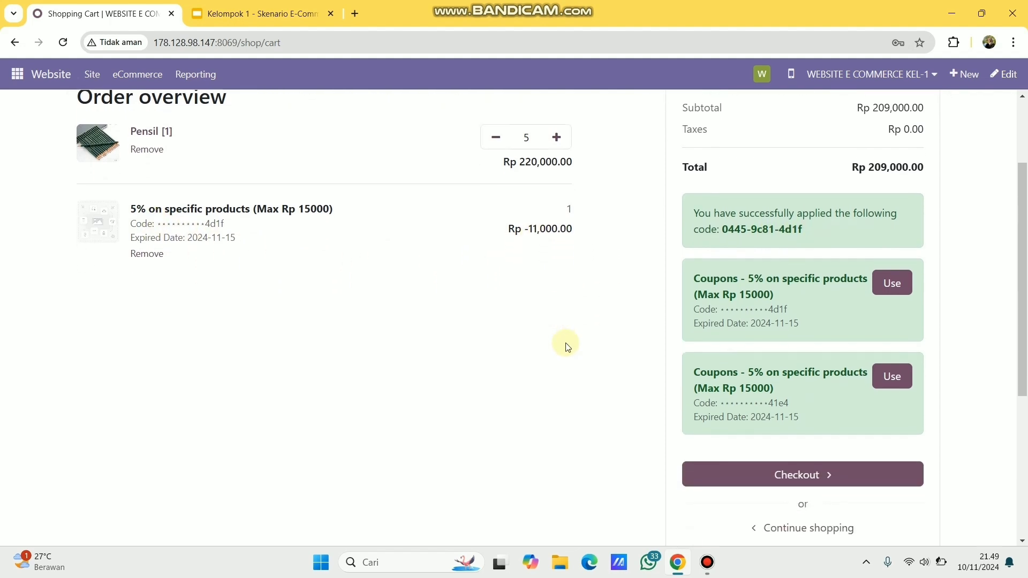
- Check out with free 'Shipping cost' delivery and Wire Transfer, paying Rp 209,000.00 for order S00017
left_click(844, 474)
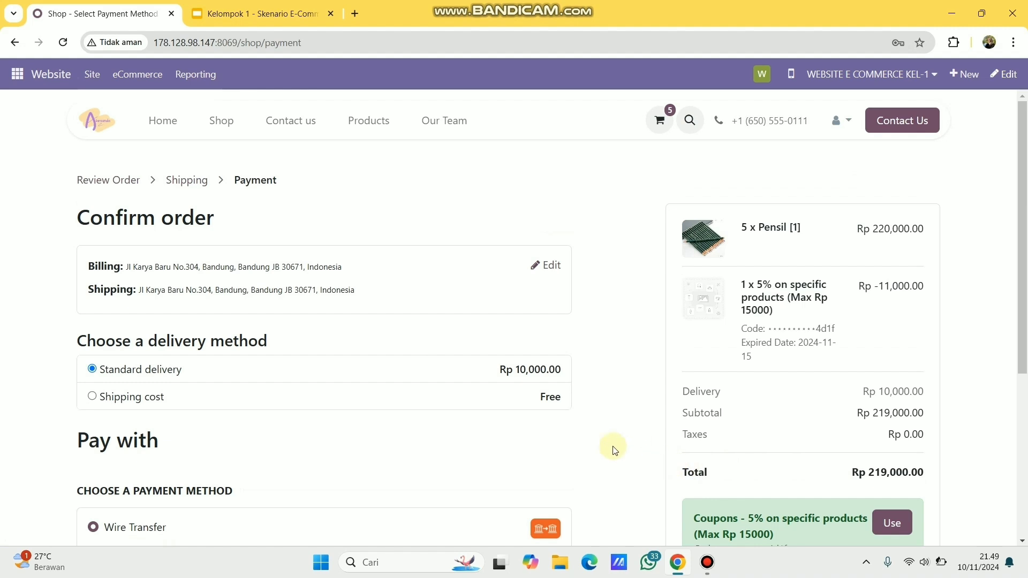
scroll(615, 449, "down", 2)
left_click(92, 264)
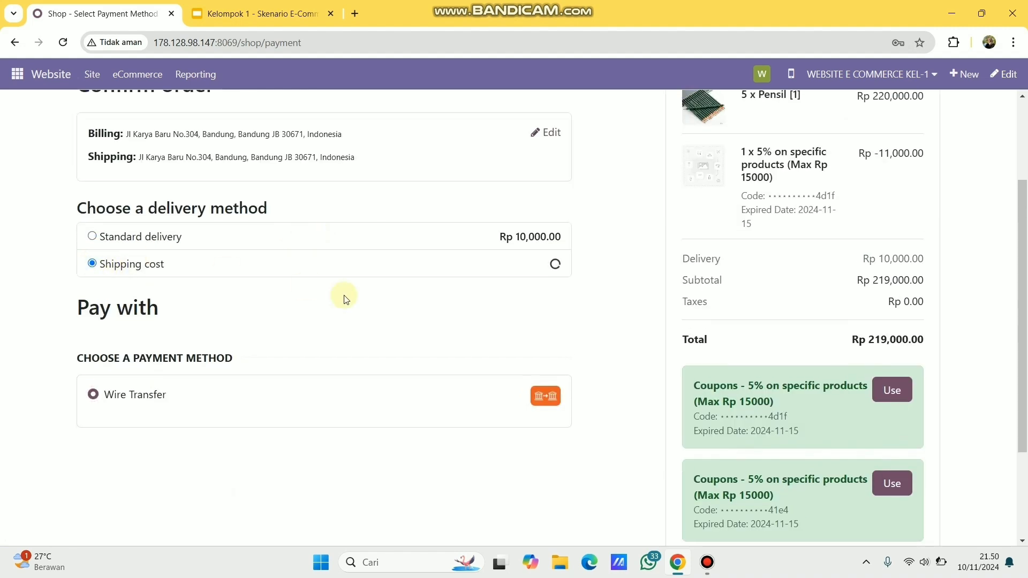
scroll(354, 299, "up", 2)
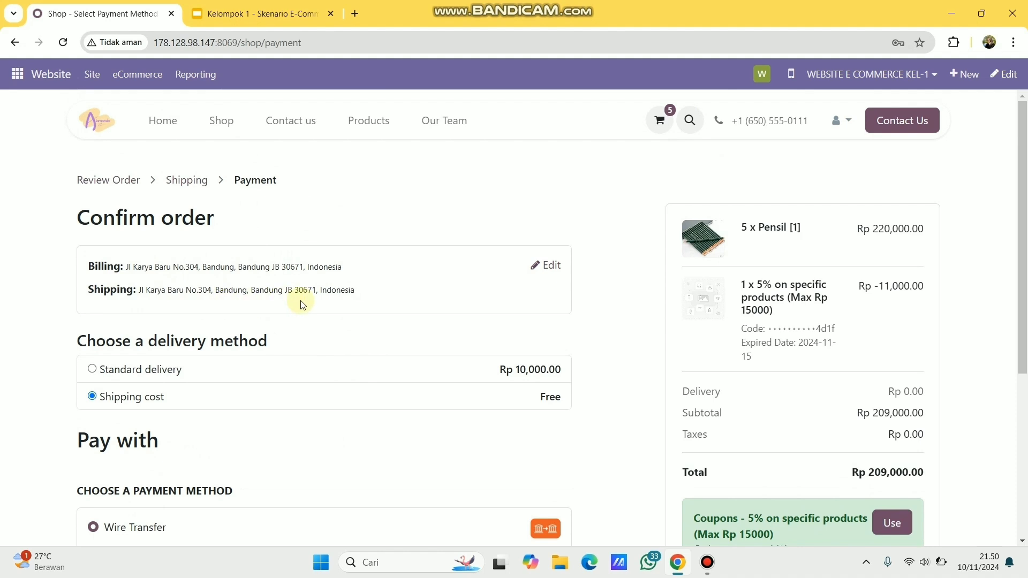
scroll(301, 304, "down", 1)
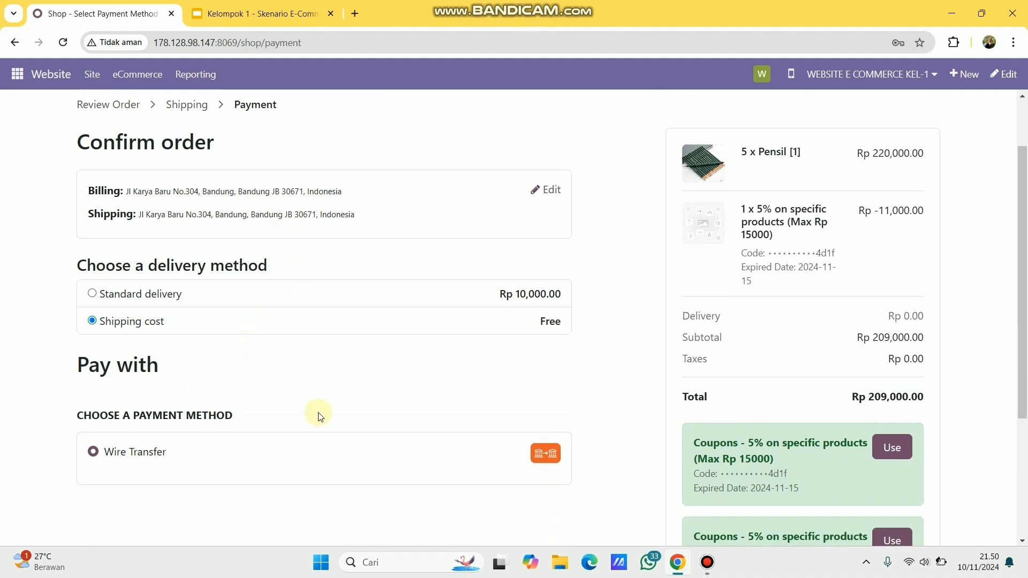
scroll(347, 462, "down", 3)
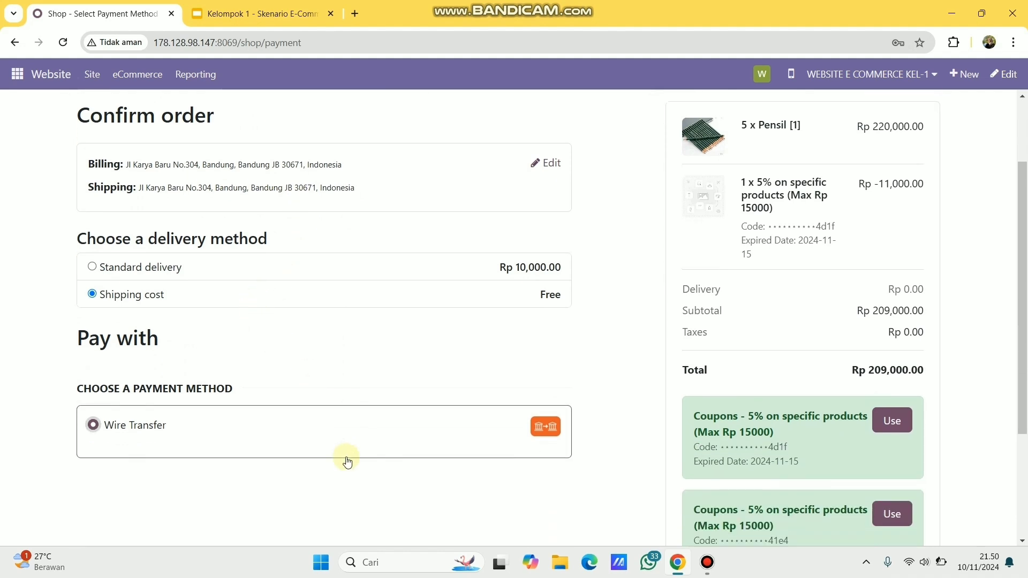
left_click(826, 469)
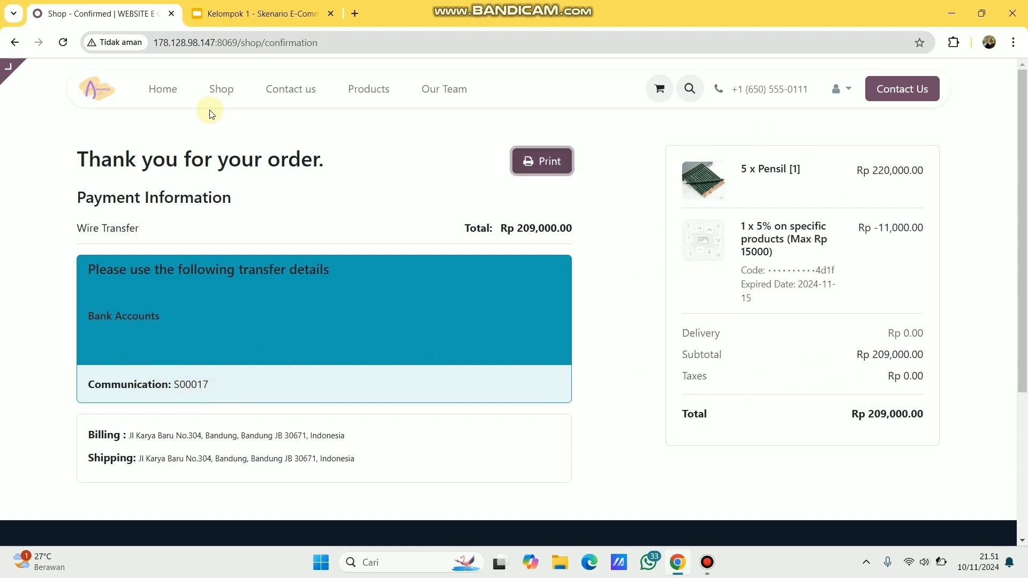
- Add 10 BUKU [1] books to the cart, checking the scenario slides, and view the Rp 300,000.00 cart
left_click(221, 98)
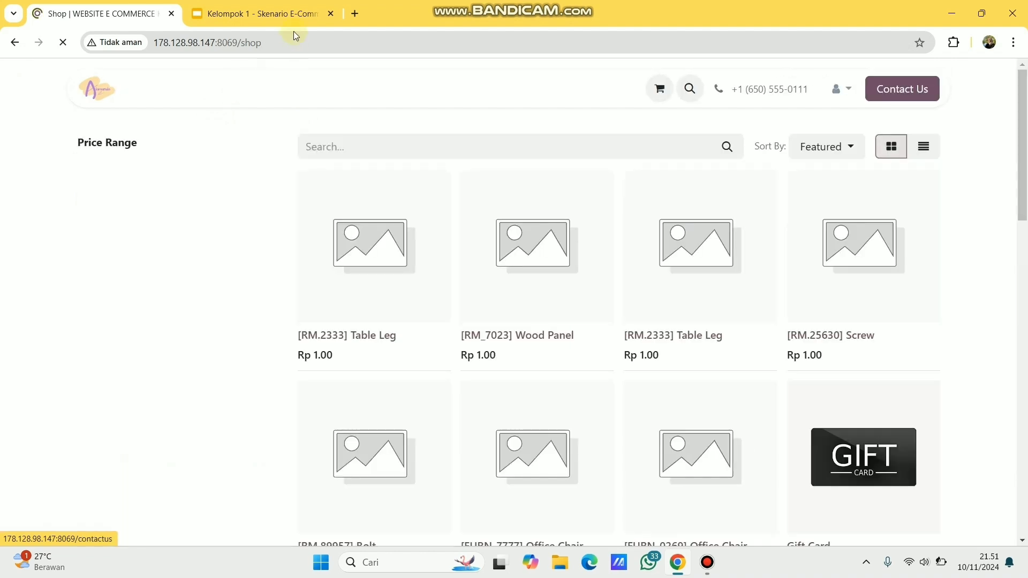
left_click(284, 21)
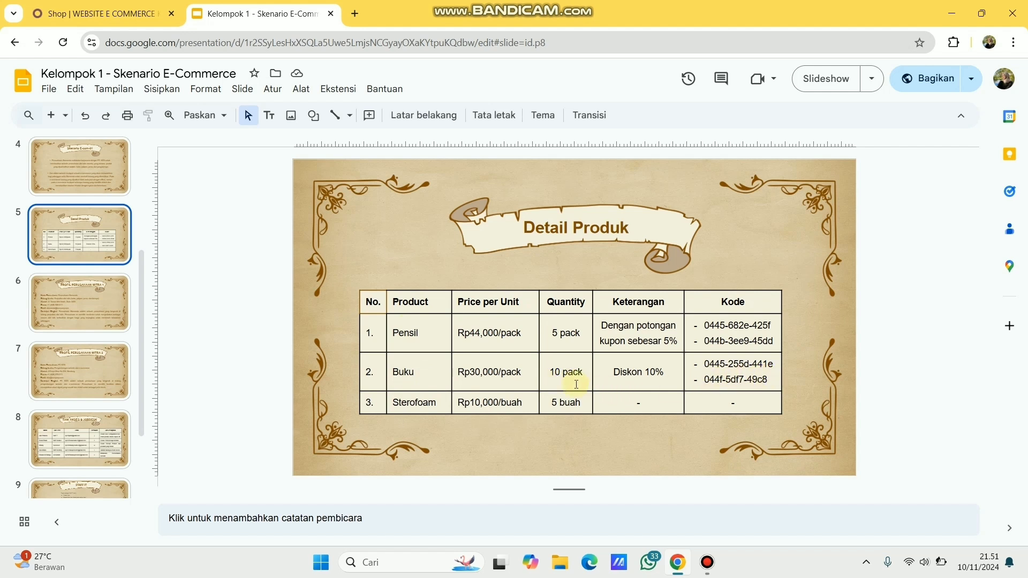
left_click(134, 15)
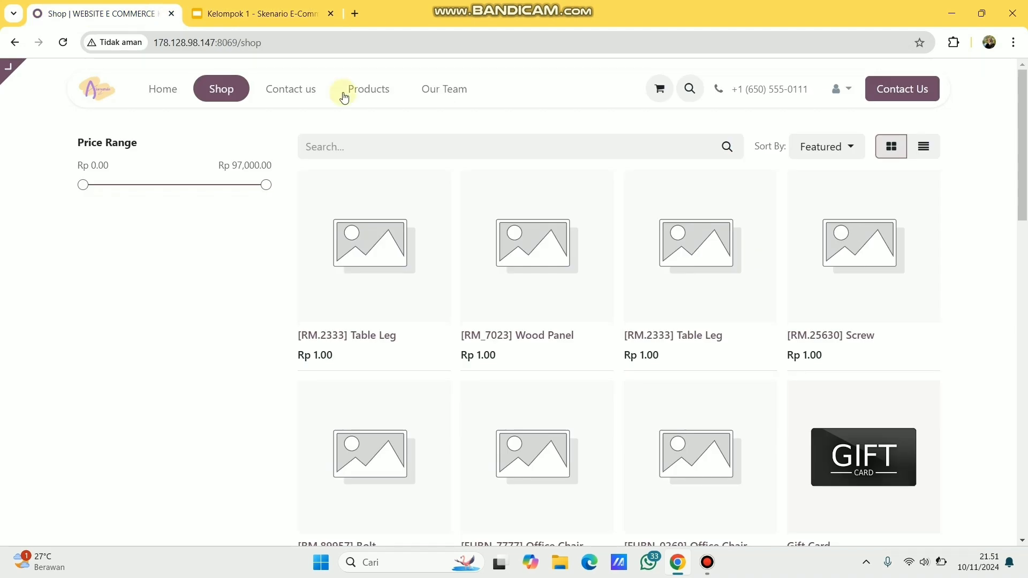
left_click(388, 148)
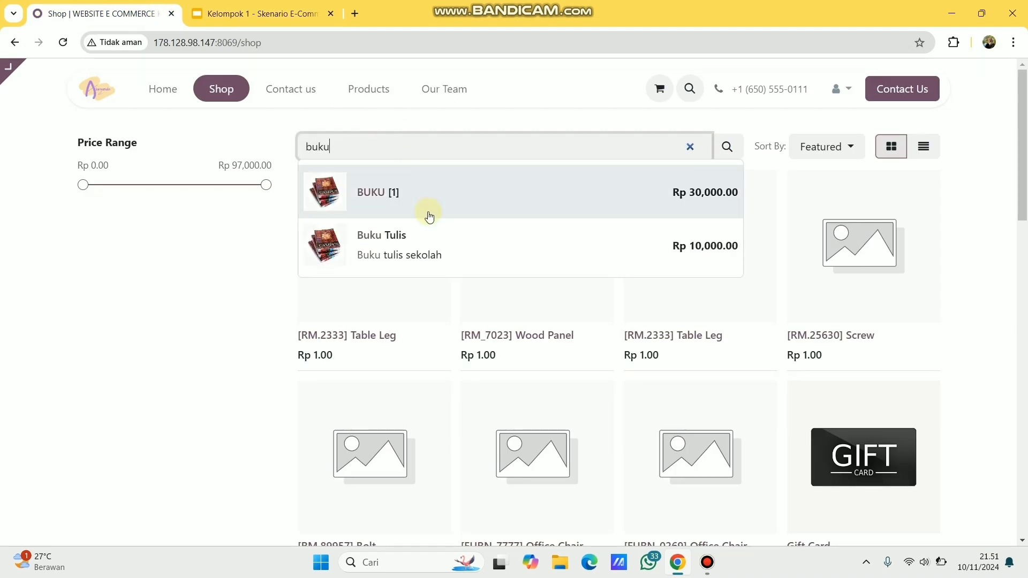
left_click(423, 202)
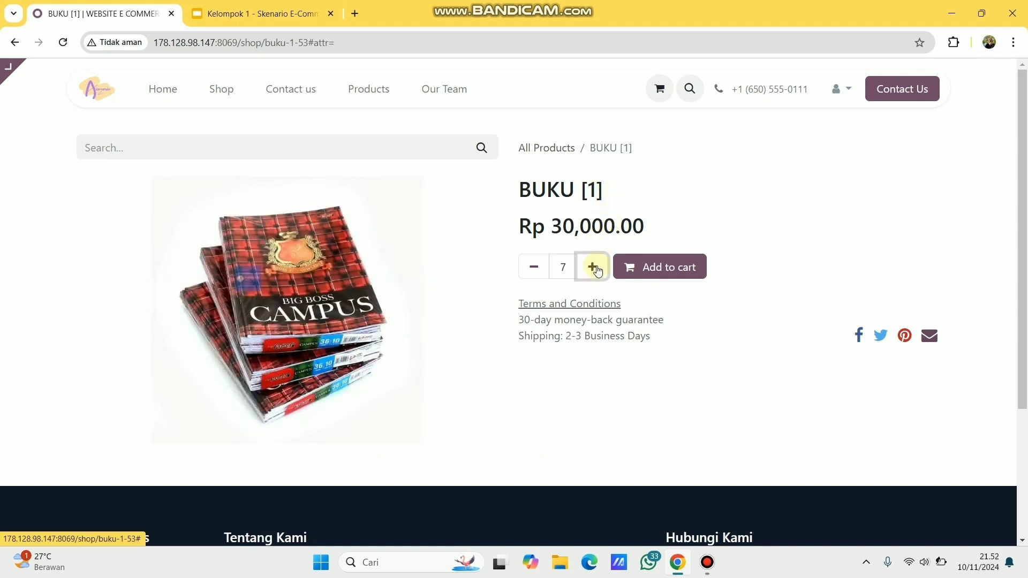
left_click(645, 273)
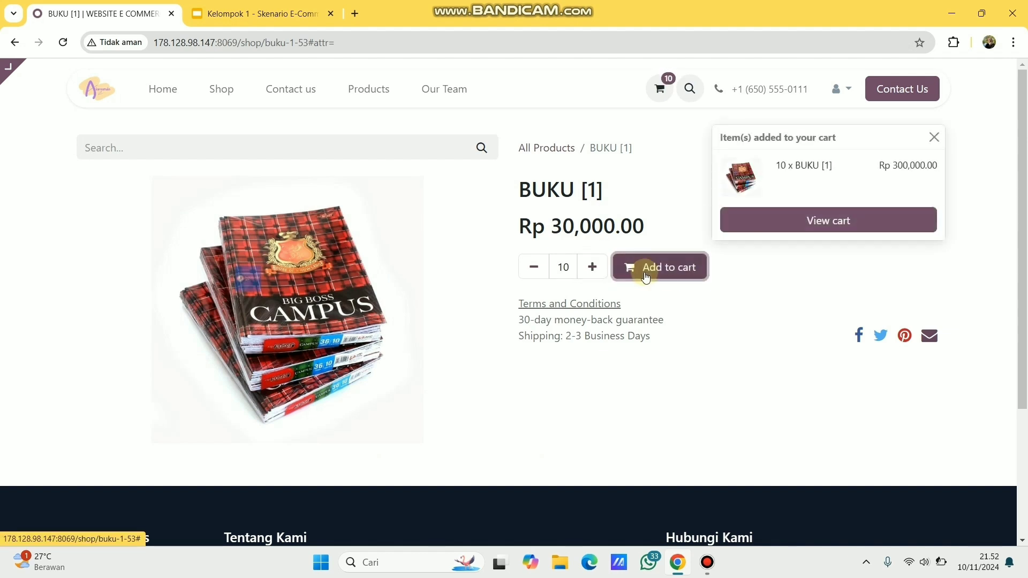
left_click(796, 225)
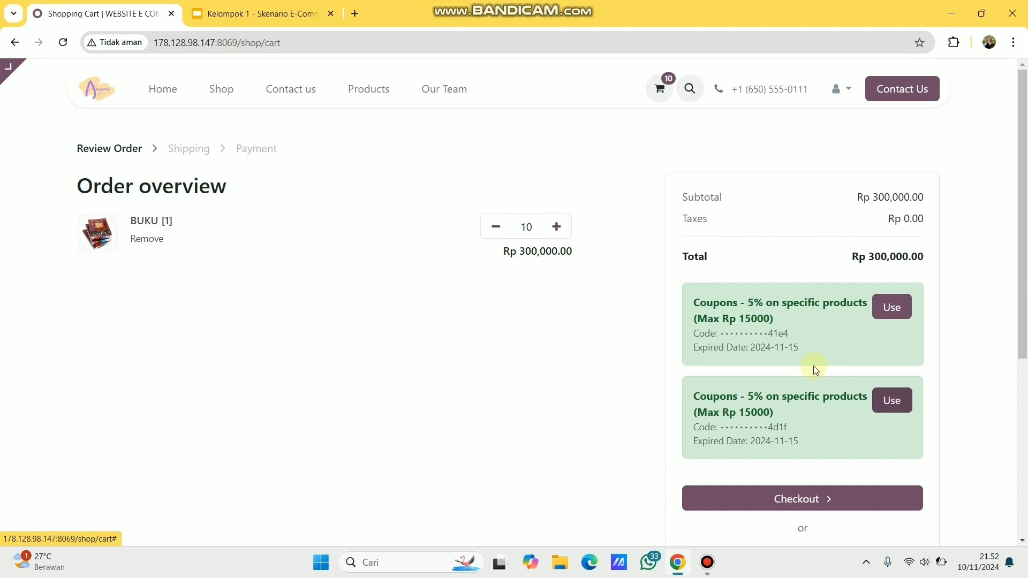
- Apply a 5% coupon, check out with Standard delivery and Wire Transfer, and pay Rp 295,000.00
left_click(878, 407)
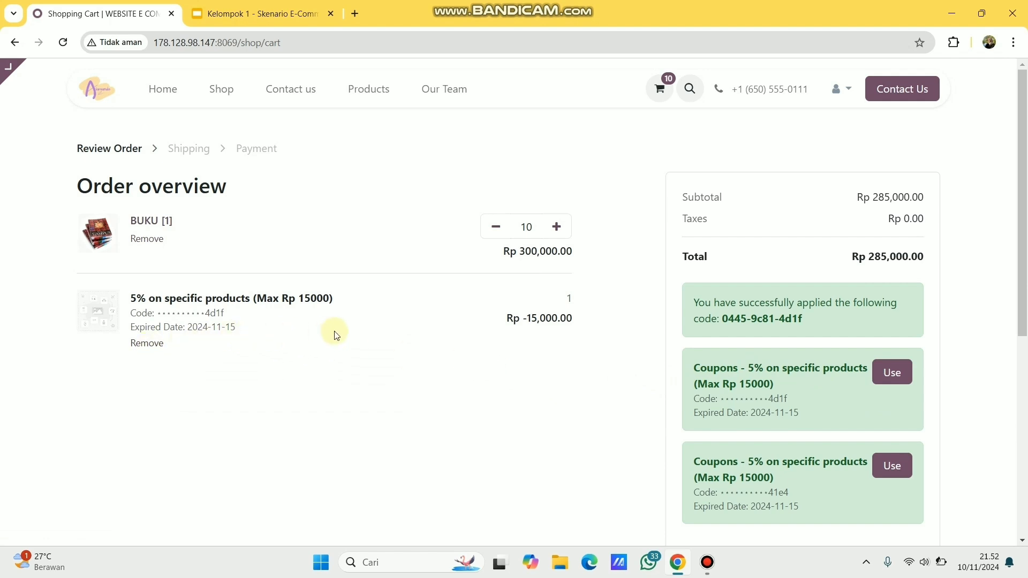
scroll(786, 443, "down", 2)
left_click(786, 443)
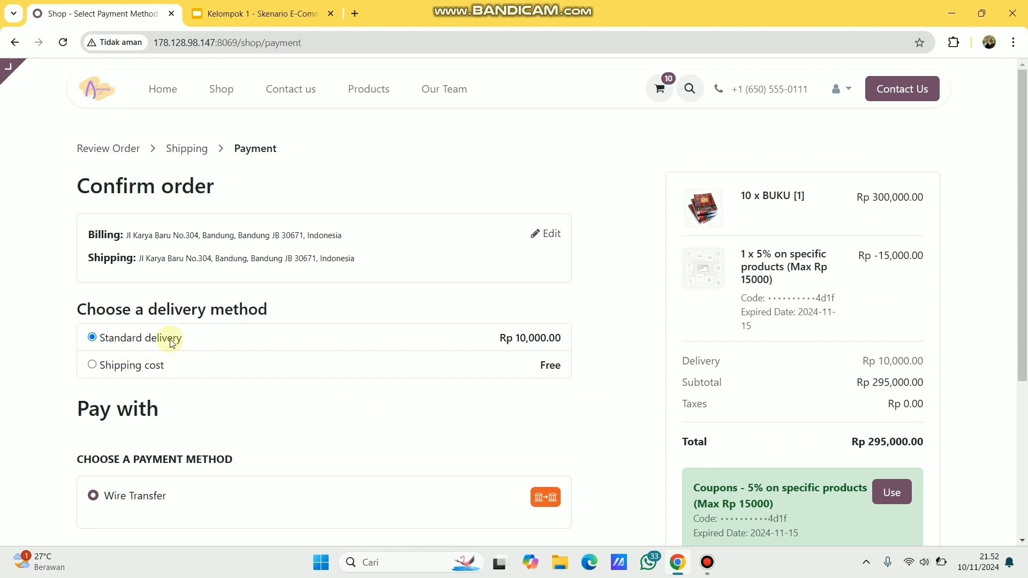
scroll(276, 397, "down", 2)
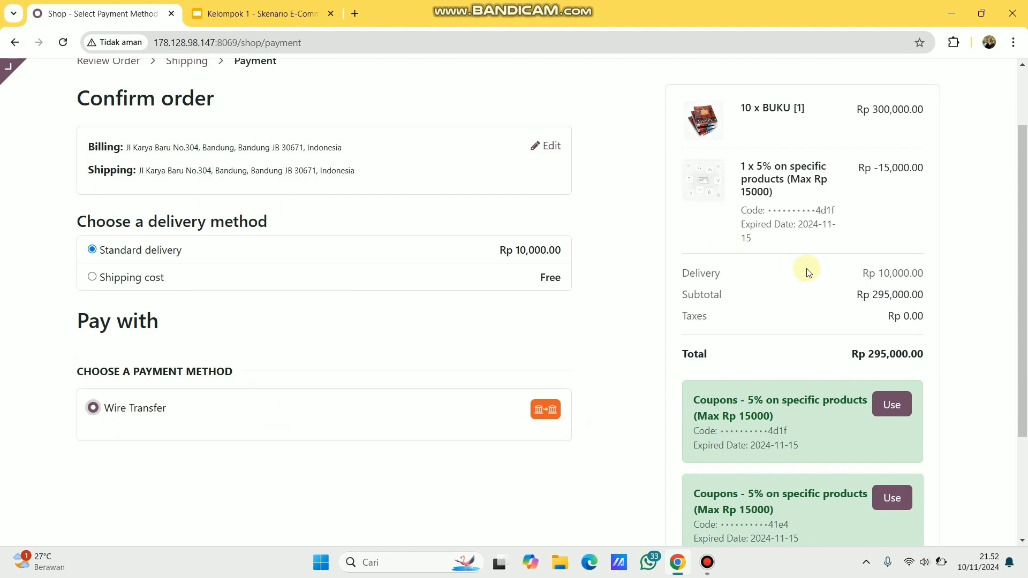
scroll(808, 273, "up", 1)
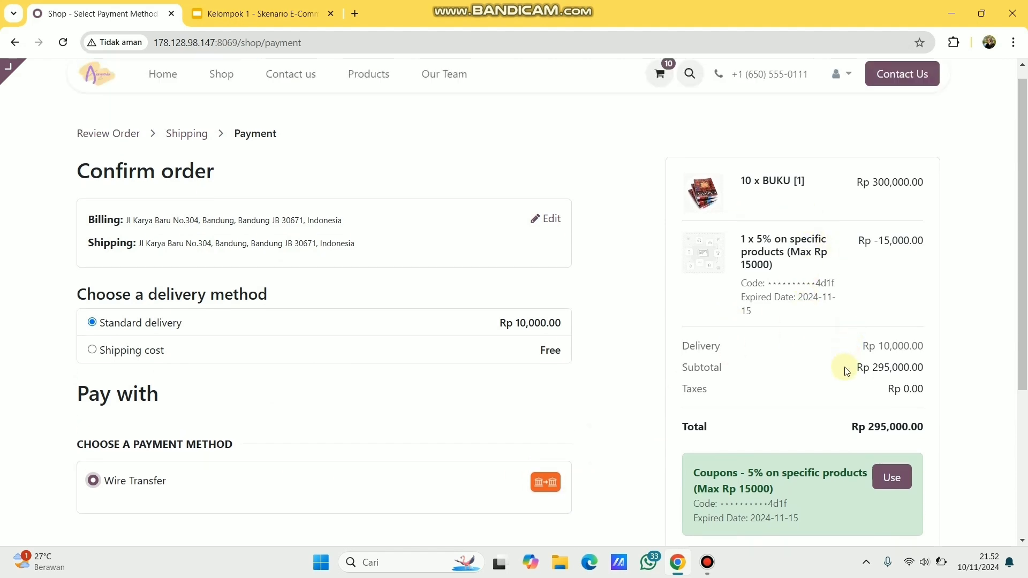
scroll(845, 369, "down", 3)
left_click(796, 444)
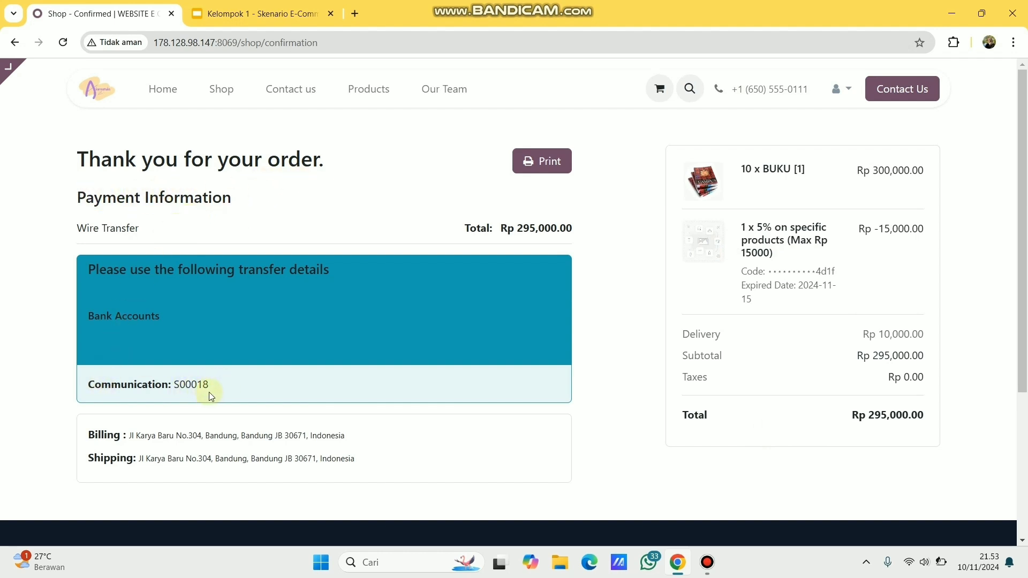
- Search the shop for 'st', set Styrofoam [1] quantity to 5, and add it to the cart
left_click(530, 169)
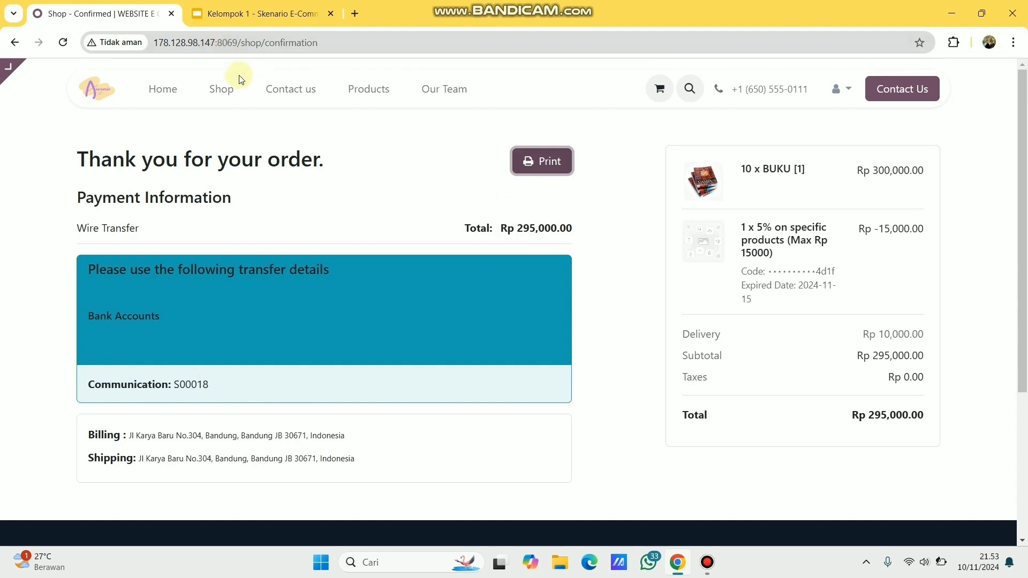
left_click(227, 95)
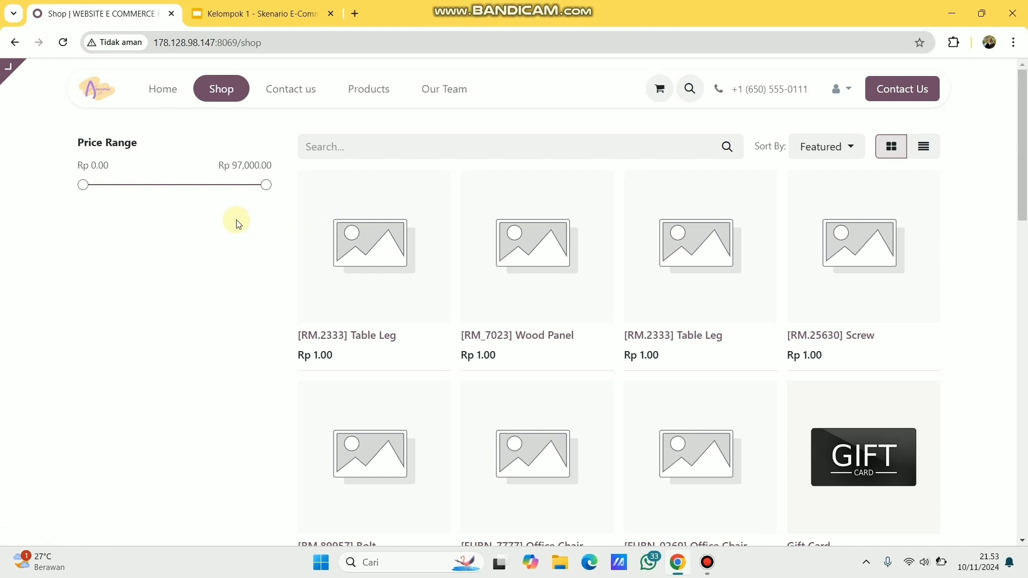
left_click(362, 147)
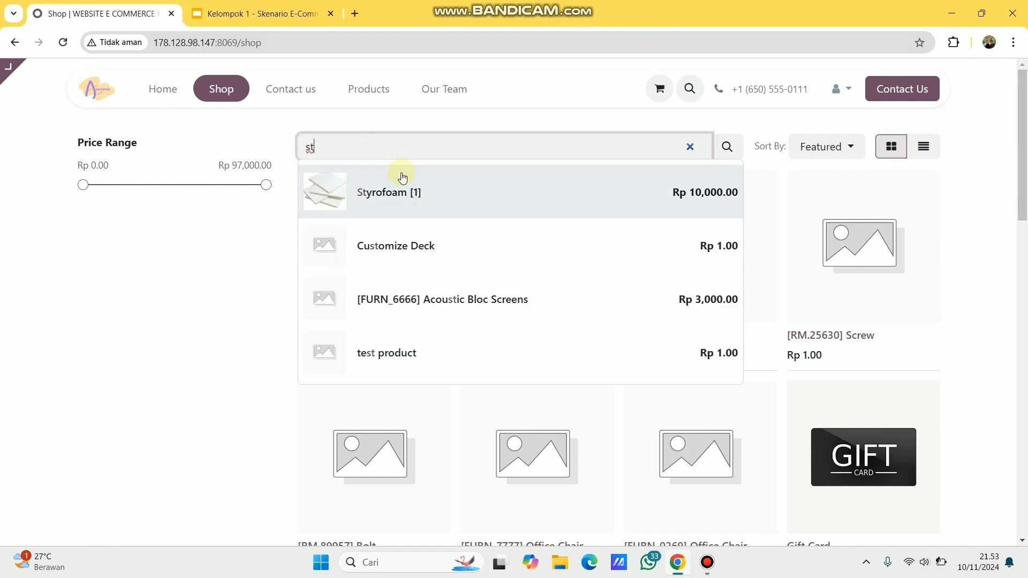
left_click(406, 191)
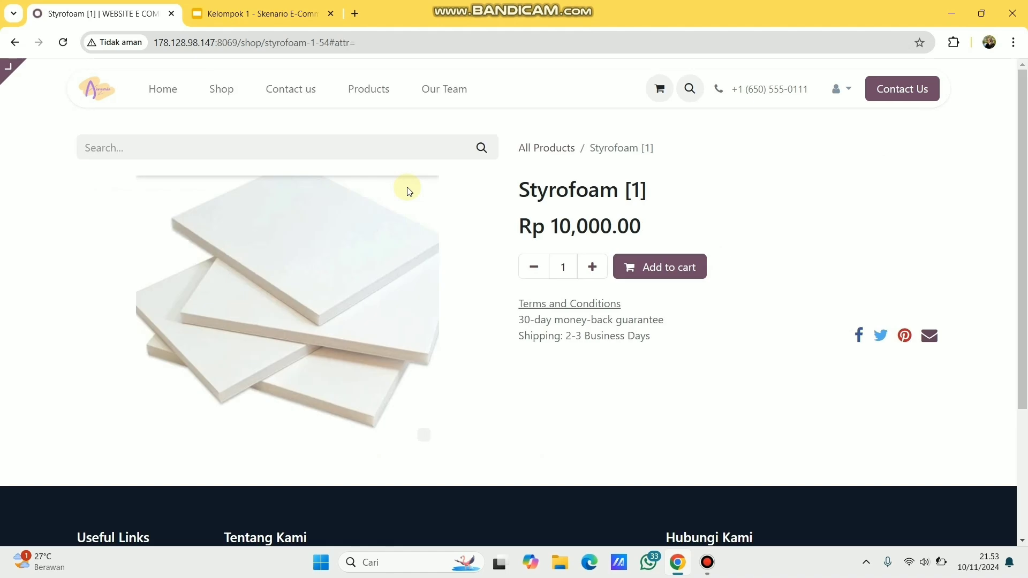
left_click(598, 273)
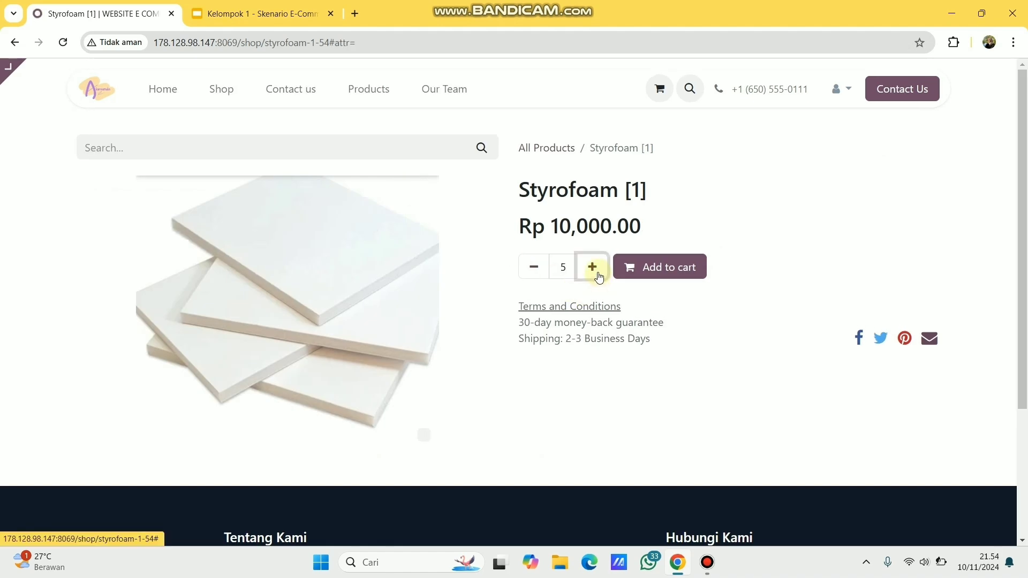
left_click(294, 9)
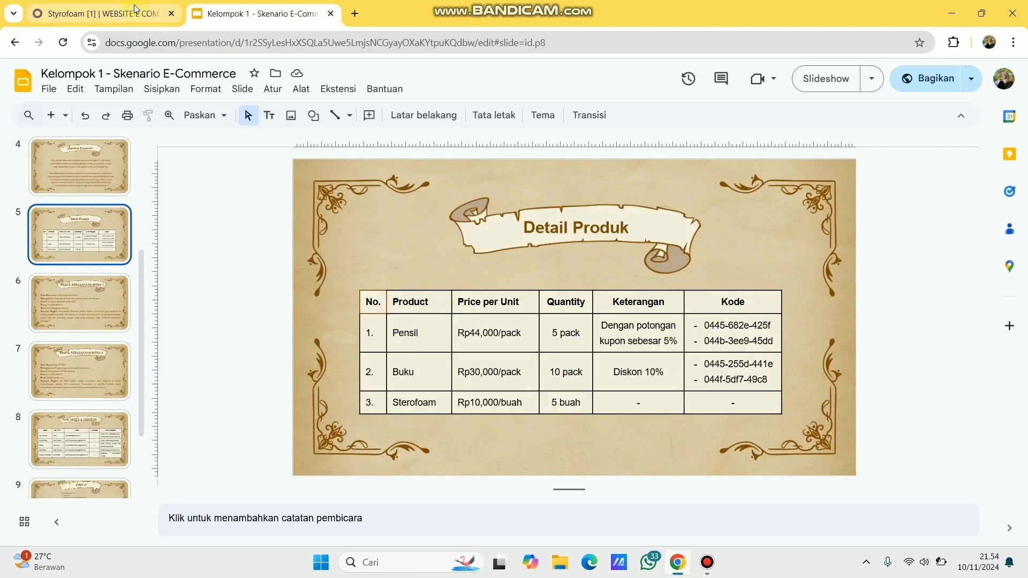
left_click(138, 11)
left_click(552, 271)
left_click(652, 271)
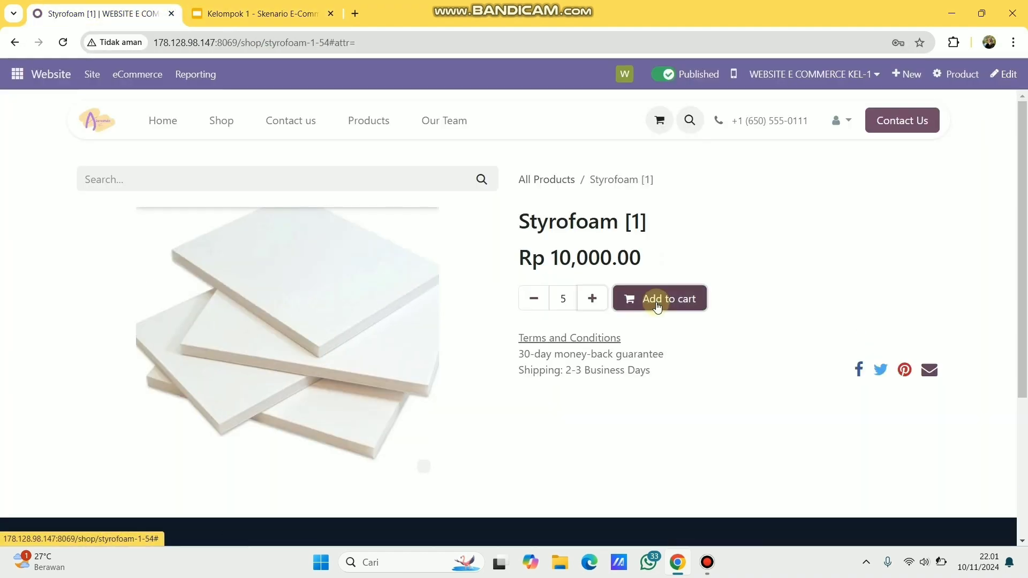
left_click(657, 300)
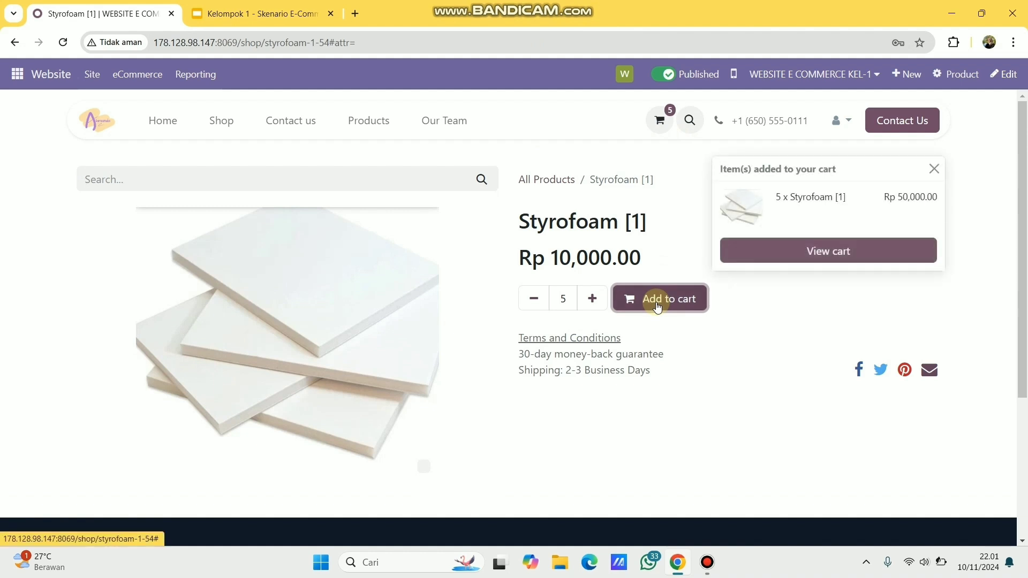
- Check out the five-Styrofoam cart with standard delivery and Wire Transfer payment
left_click(662, 126)
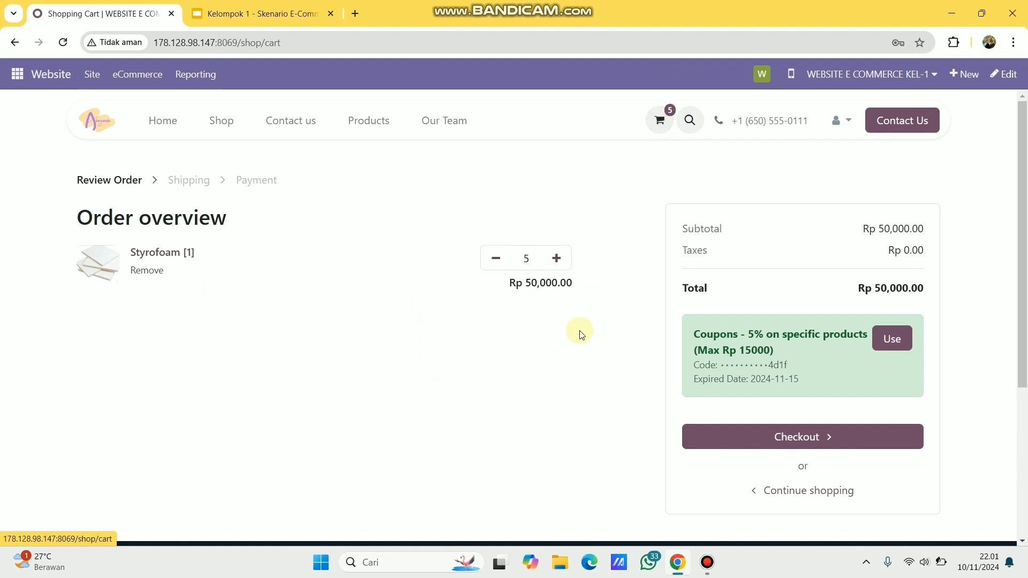
left_click(732, 431)
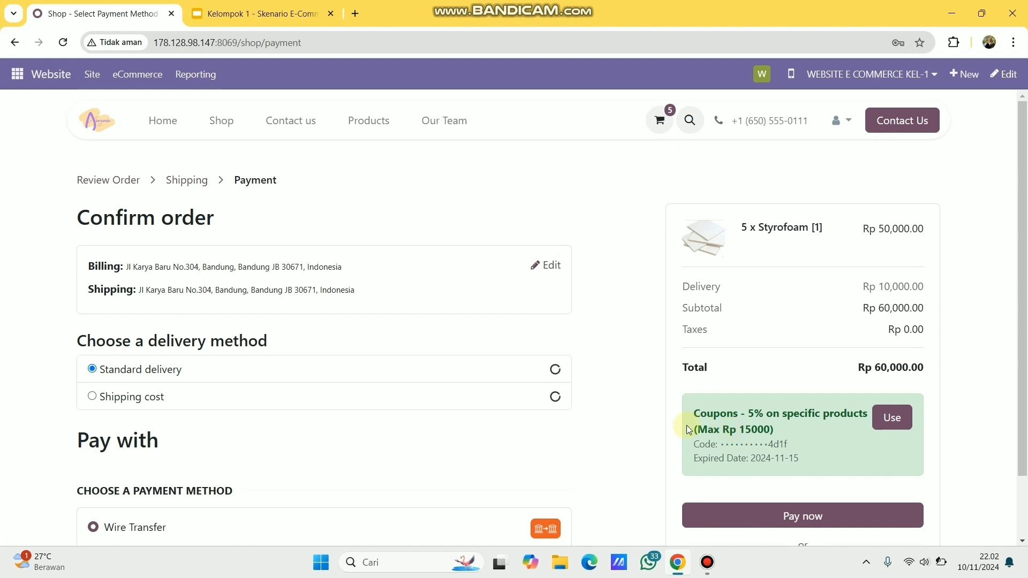
scroll(591, 453, "down", 2)
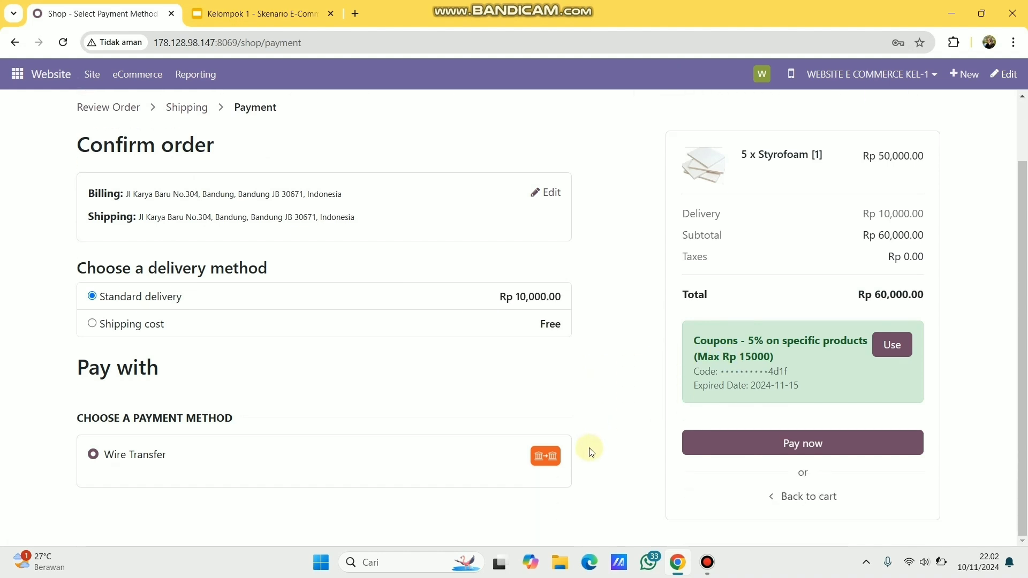
left_click(476, 302)
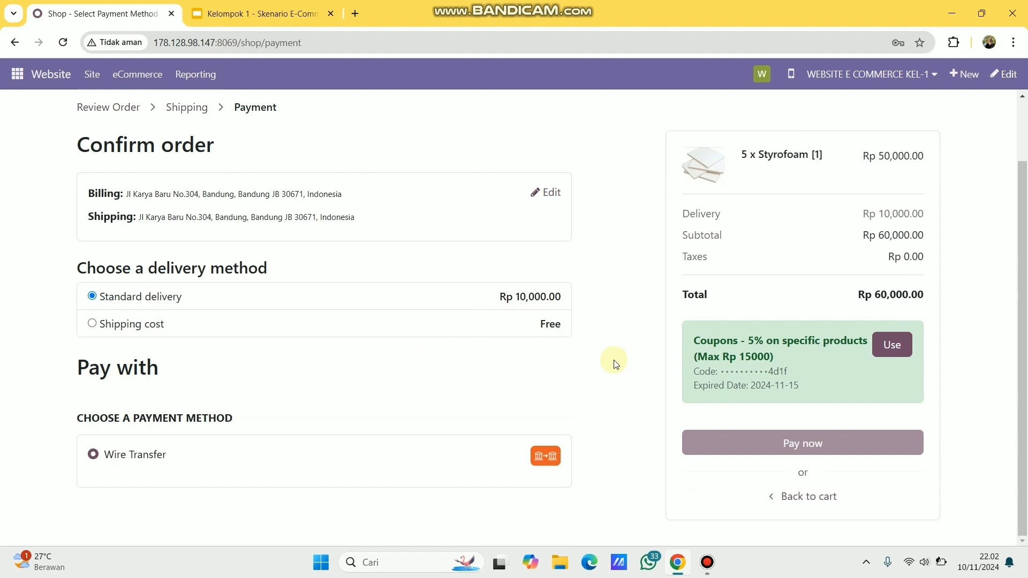
left_click(417, 468)
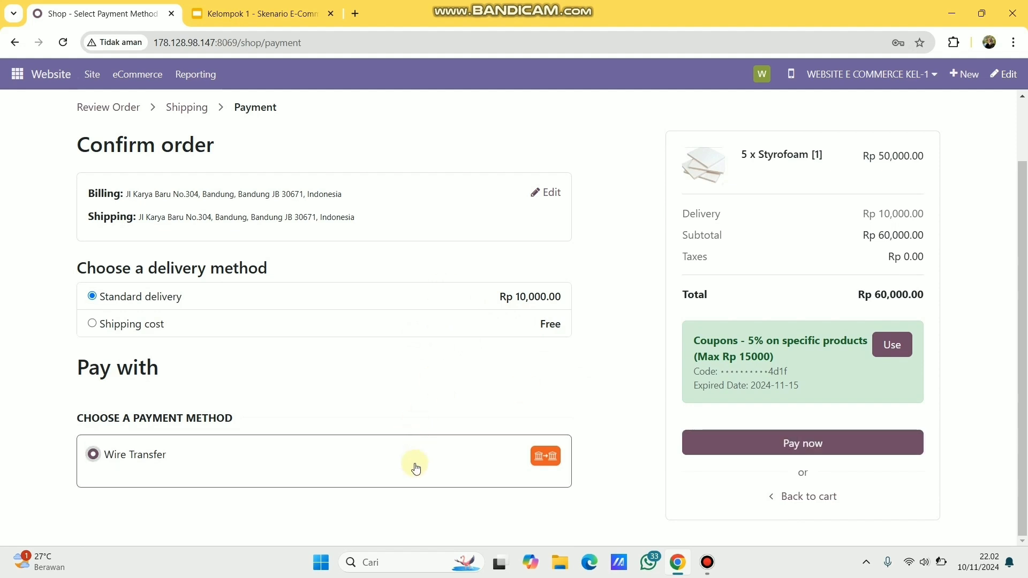
- Try the 5% coupon, which is refused as expired, and continue to checkout at Rp 50,000.00
left_click(900, 347)
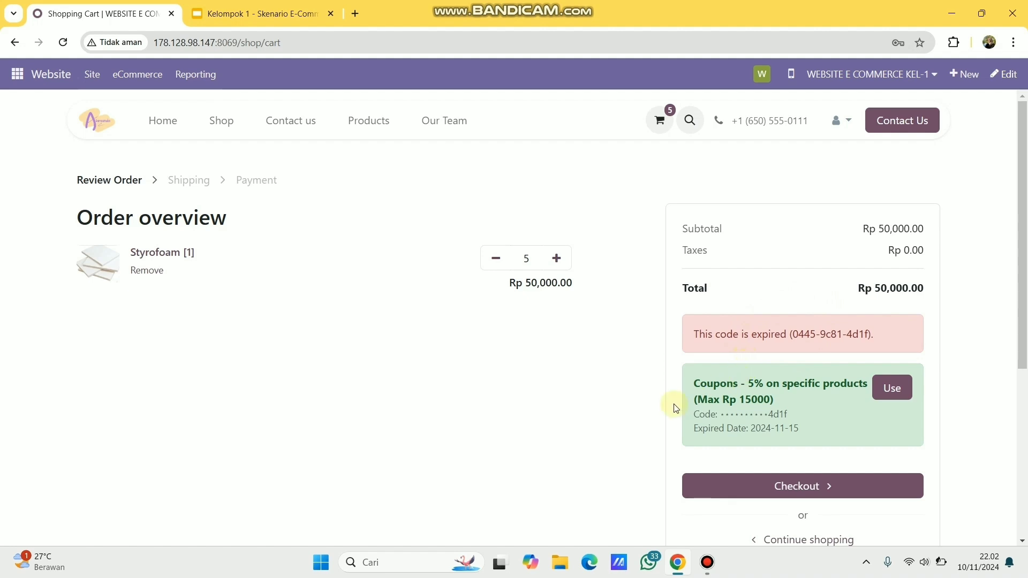
scroll(674, 406, "down", 1)
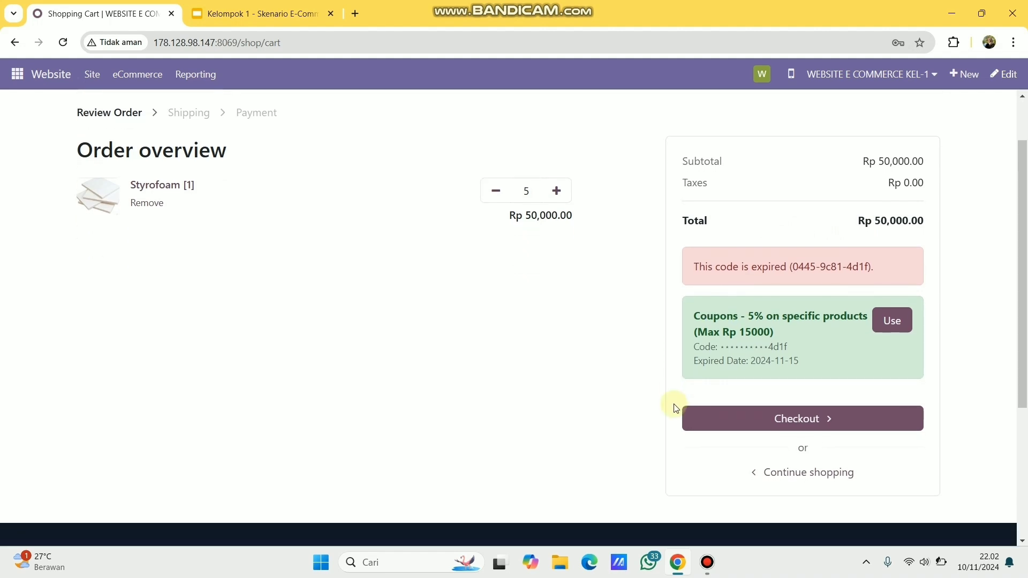
scroll(676, 408, "up", 1)
left_click(780, 484)
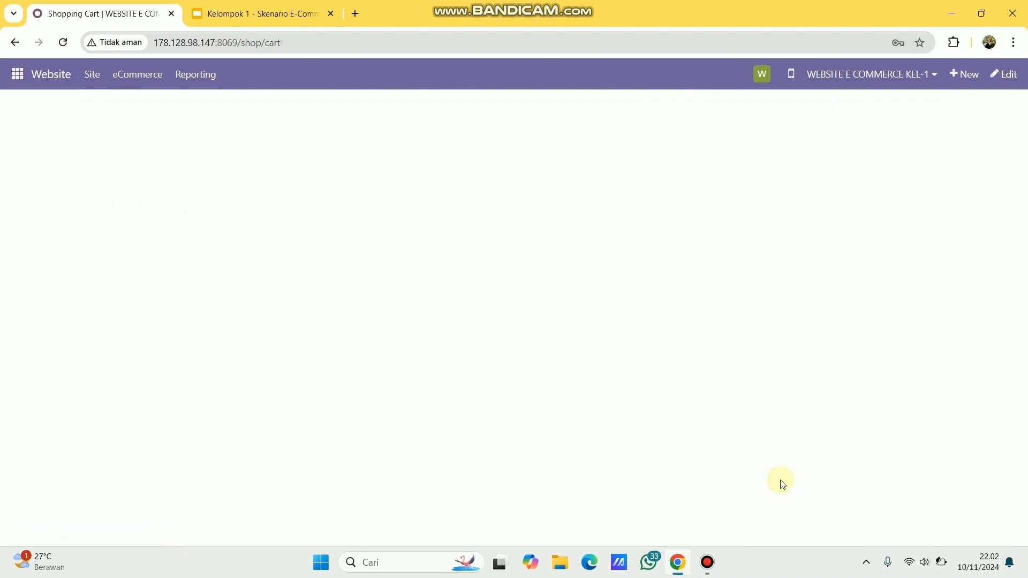
- Place the Styrofoam order, then print and review quotation S00019 (Rp 60,000.00) before closing the PDF
left_click(762, 441)
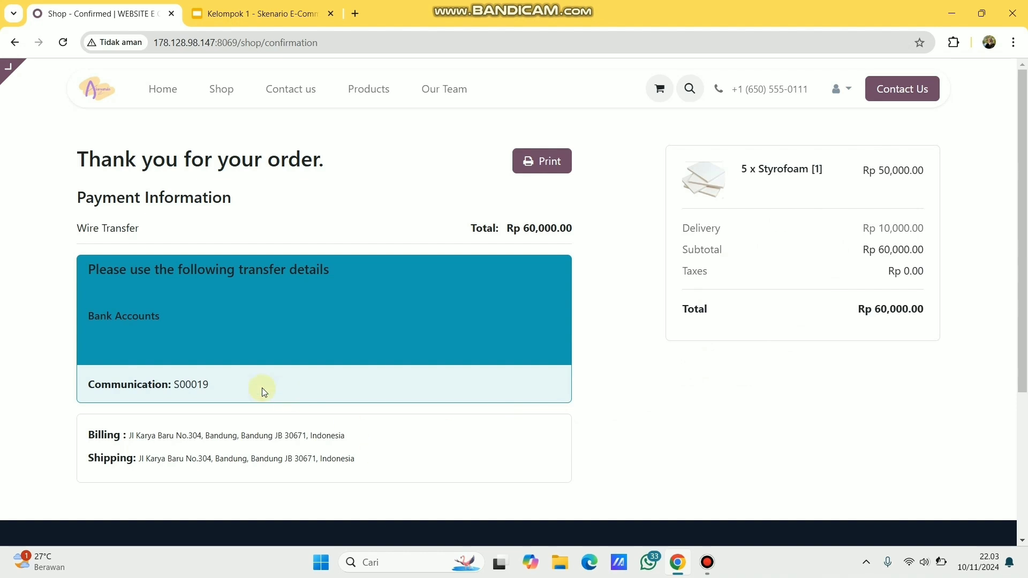
left_click(556, 165)
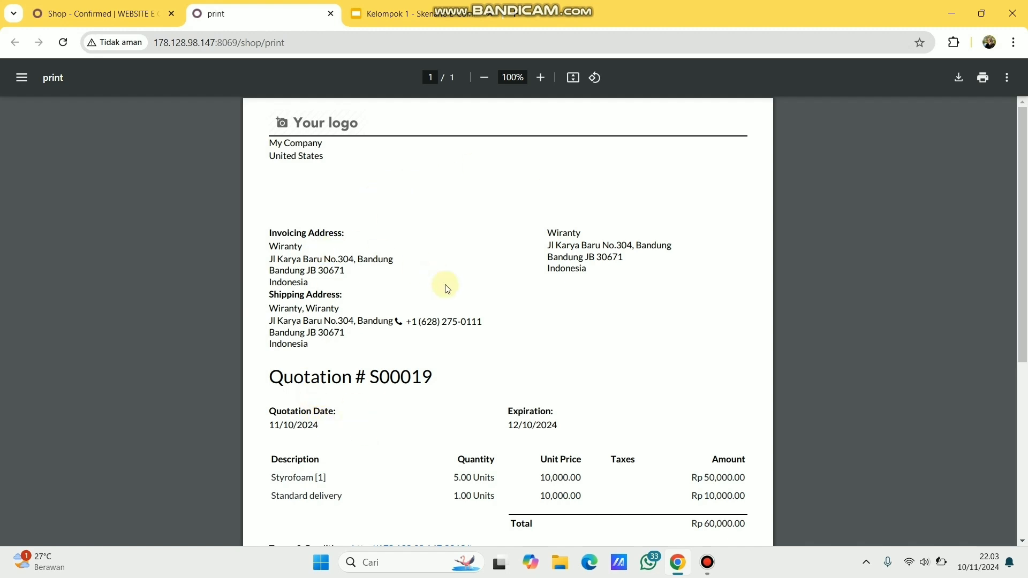
scroll(448, 289, "down", 3)
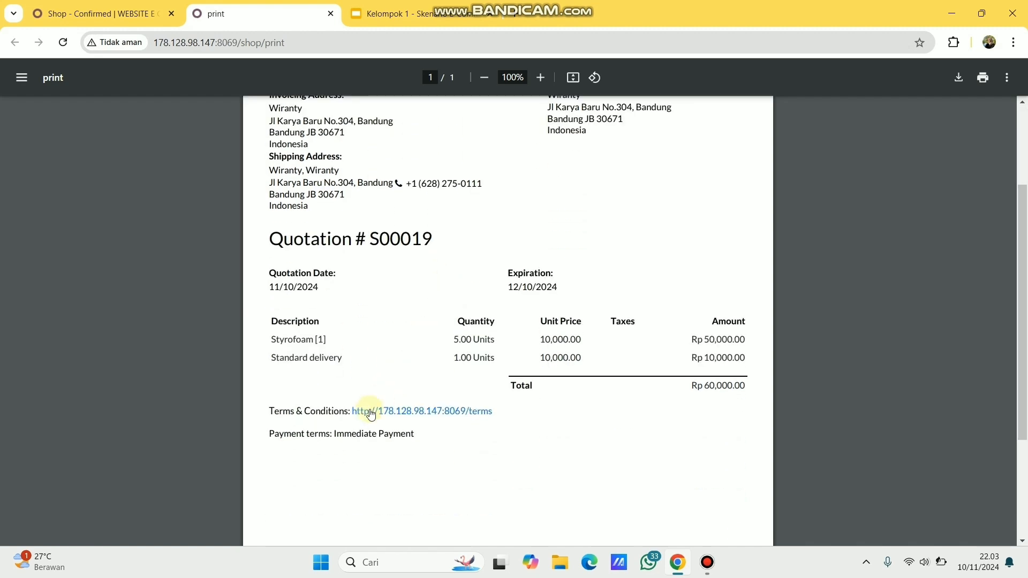
scroll(555, 385, "up", 2)
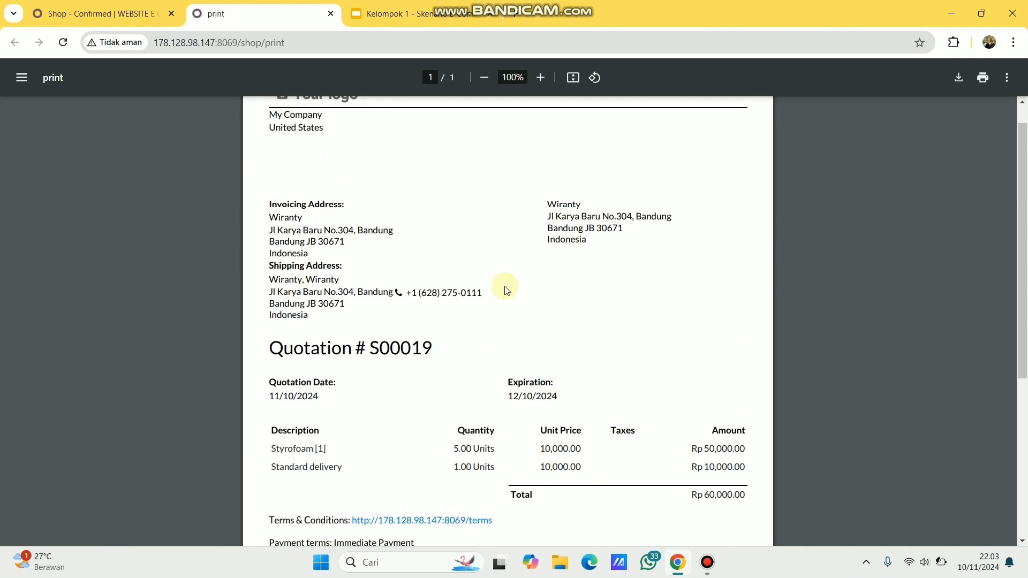
scroll(502, 289, "up", 1)
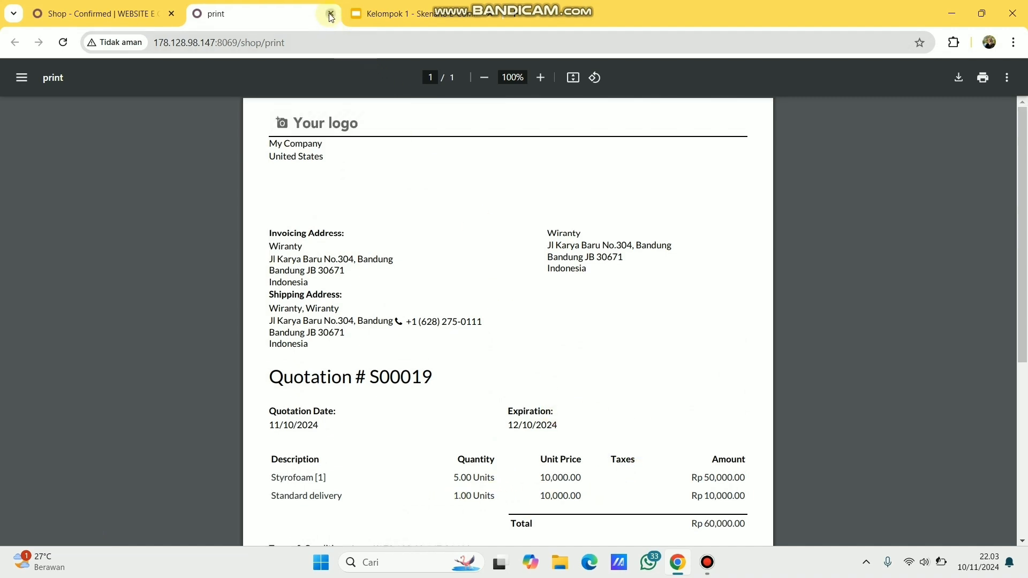
left_click(331, 15)
- Go from the website home page to My Account in the customer portal
left_click(172, 97)
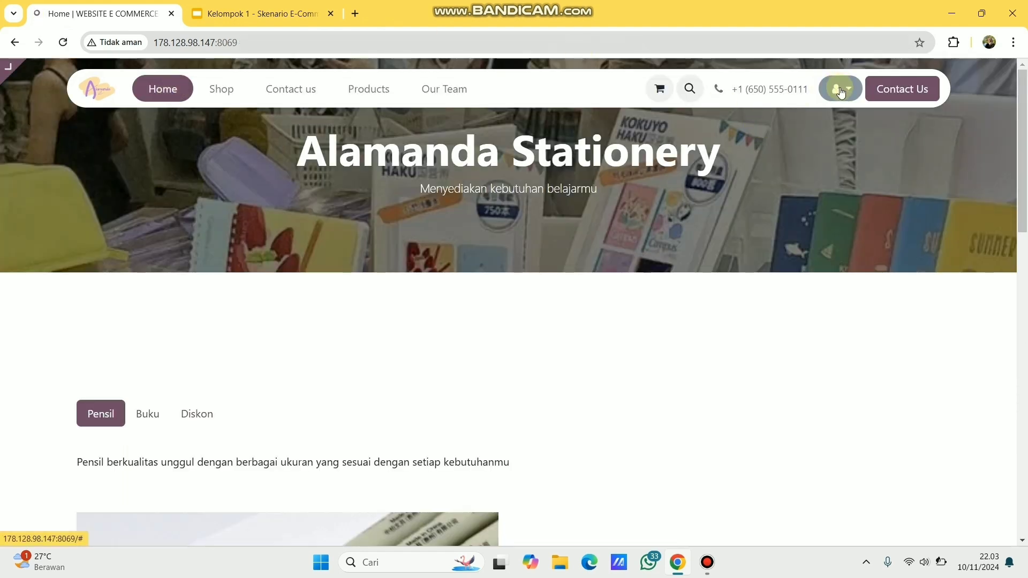
left_click(841, 89)
left_click(831, 141)
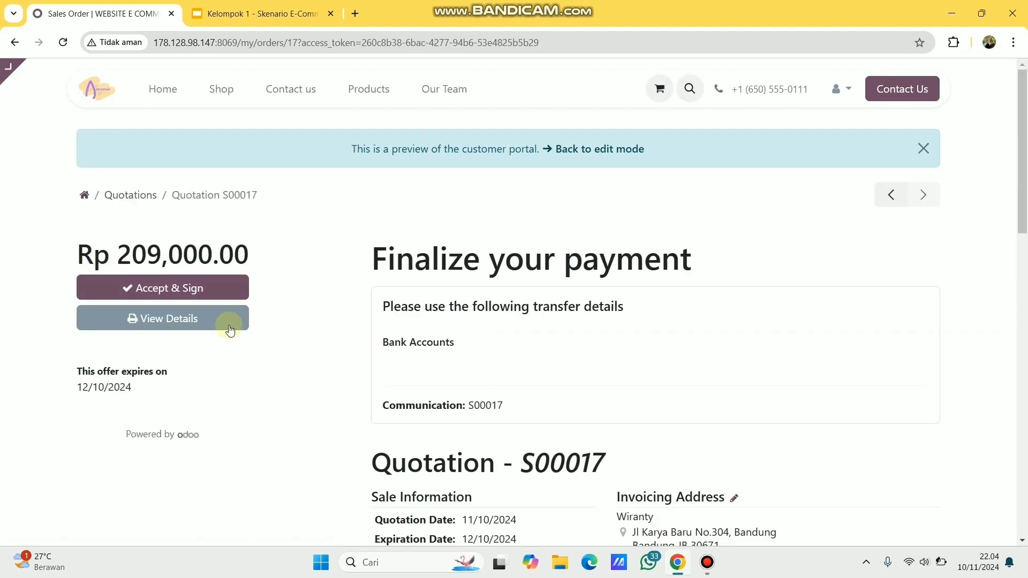
- Accept and sign quotation S00017 using the automatic signature
scroll(368, 349, "down", 2)
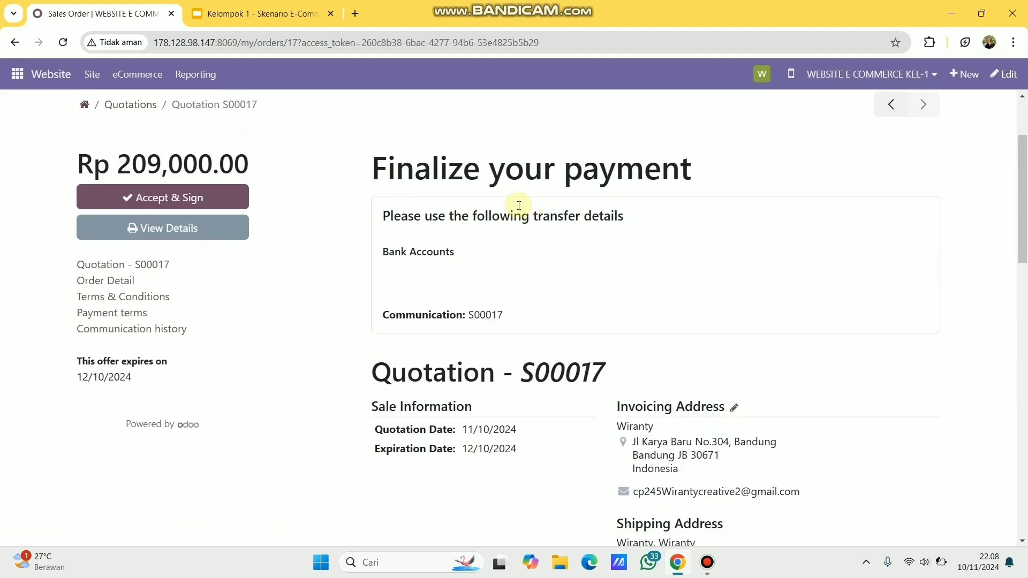
scroll(538, 342, "down", 3)
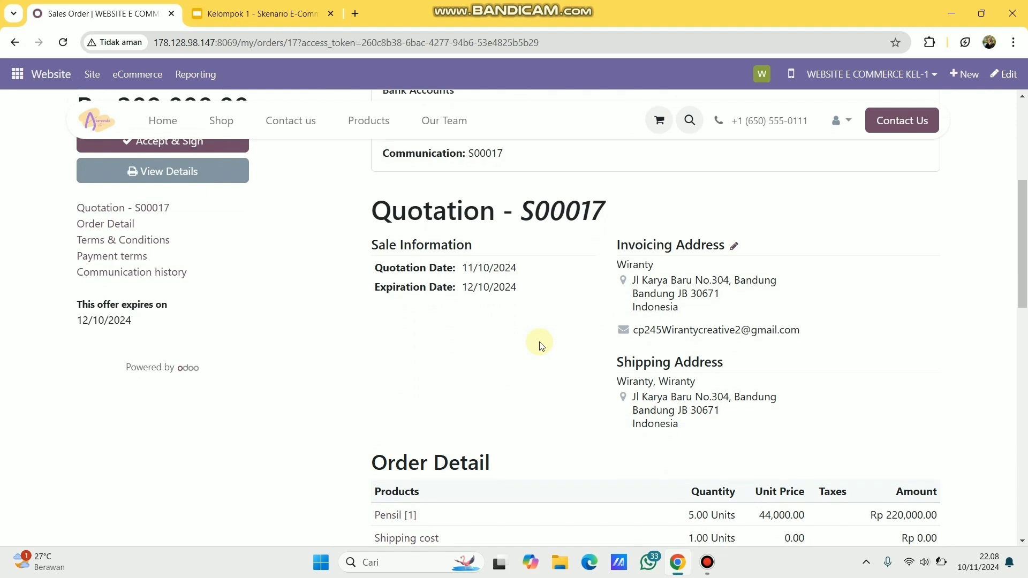
scroll(541, 345, "down", 2)
scroll(608, 448, "down", 3)
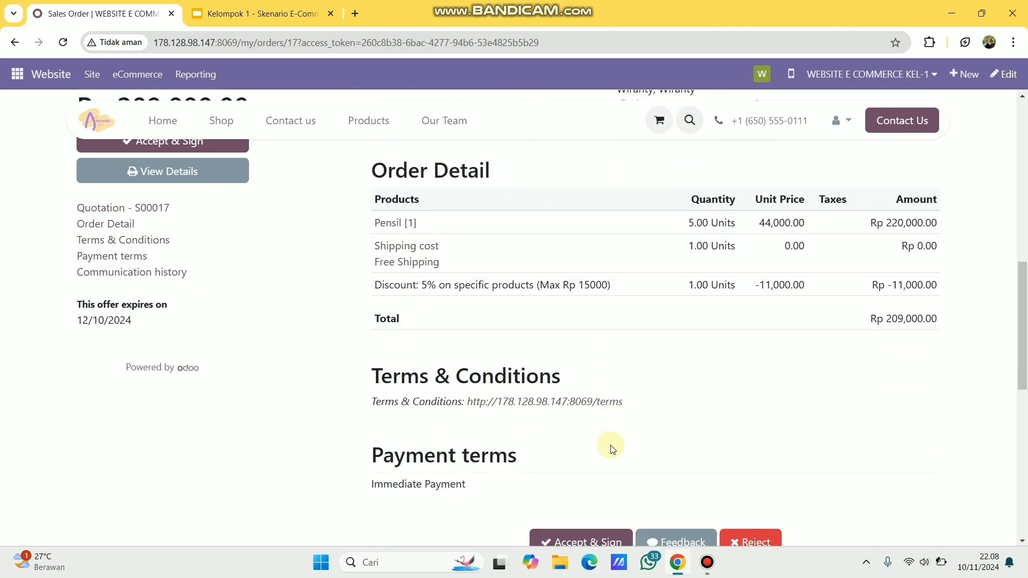
scroll(613, 448, "down", 2)
left_click(596, 448)
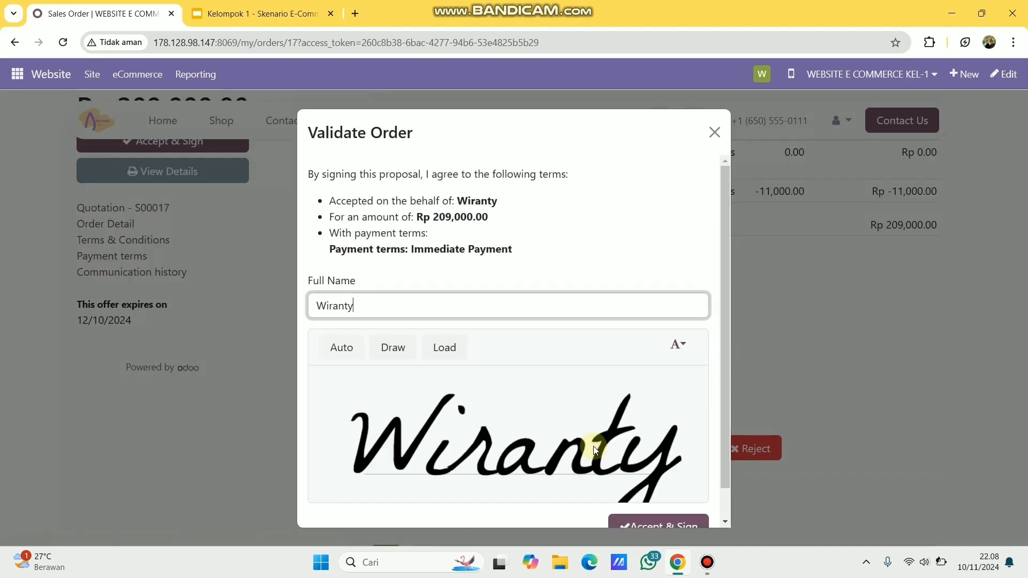
scroll(612, 421, "down", 1)
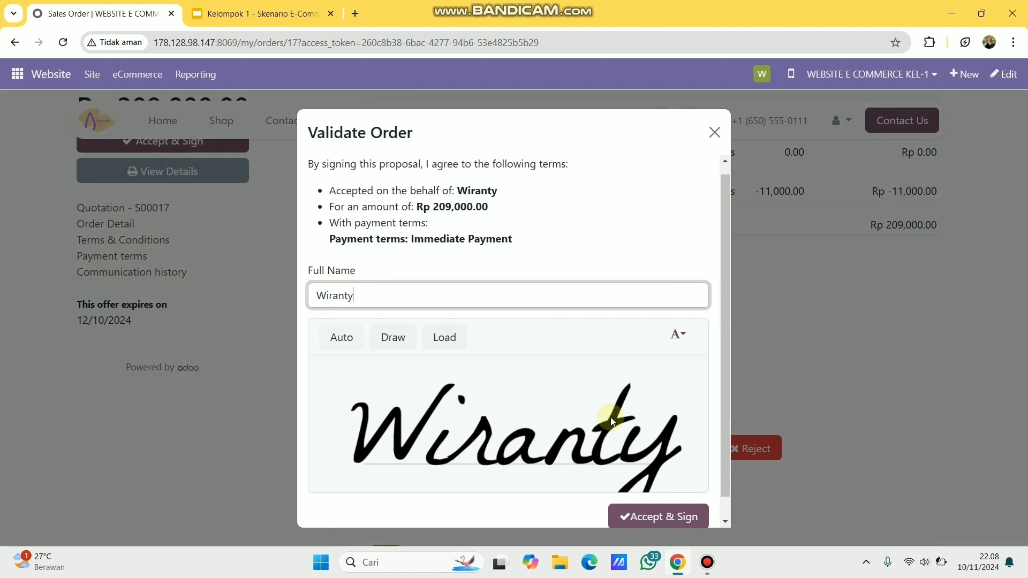
left_click(650, 495)
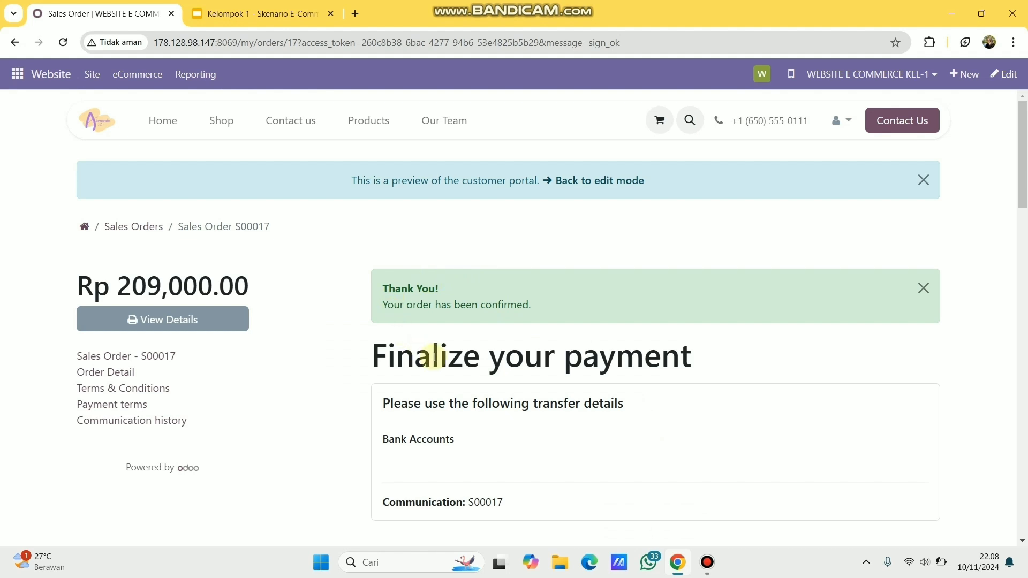
- Open and review the signed S00017 order PDF totalling Rp 209,000.00
scroll(513, 366, "down", 5)
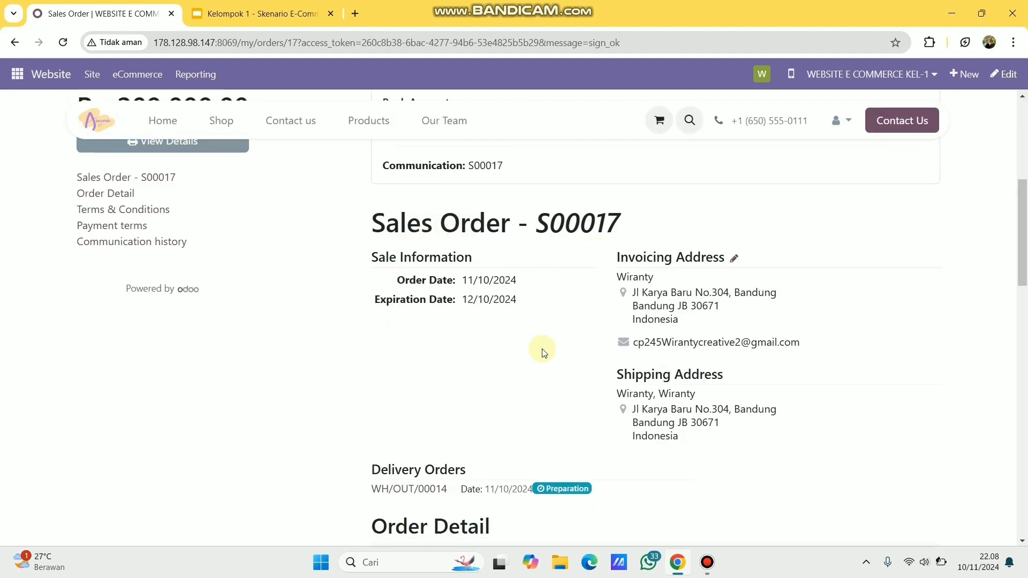
scroll(541, 364, "down", 2)
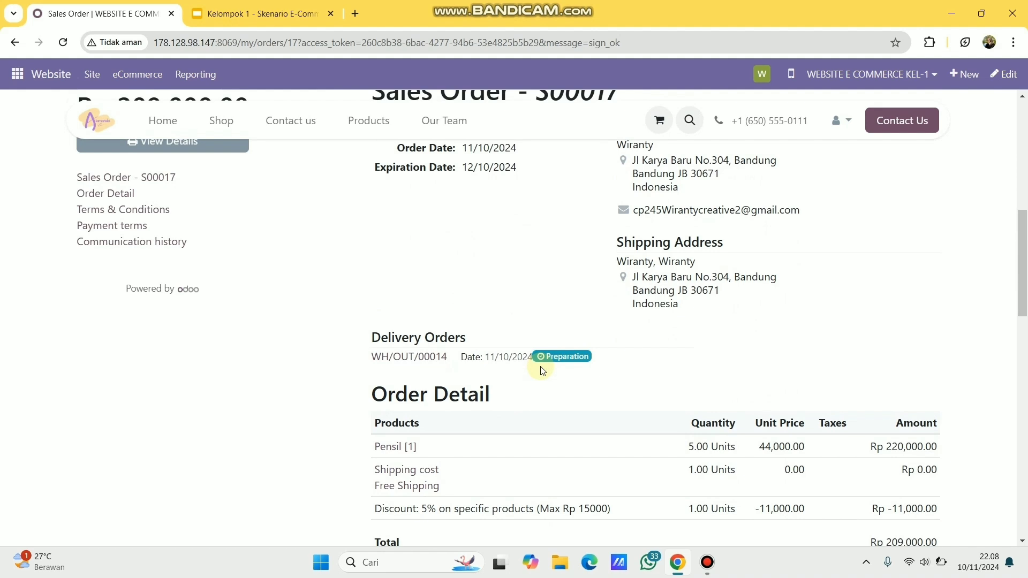
scroll(542, 369, "down", 4)
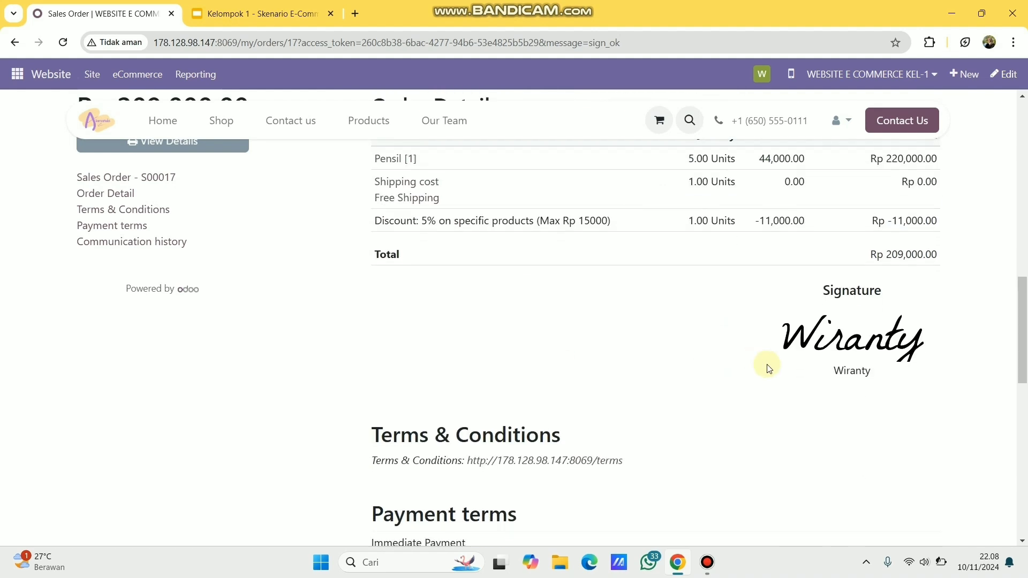
scroll(768, 369, "down", 3)
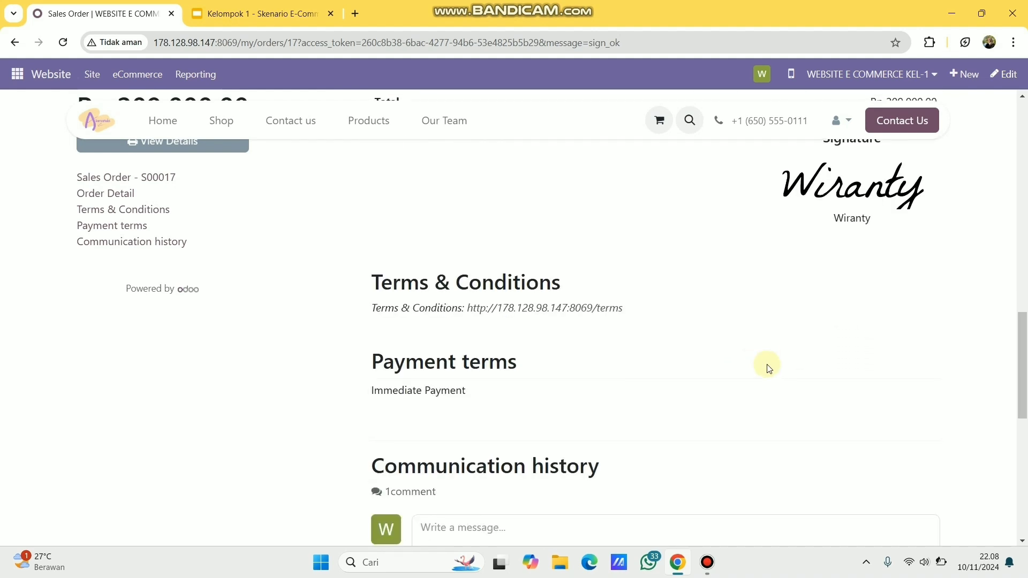
scroll(769, 368, "up", 10)
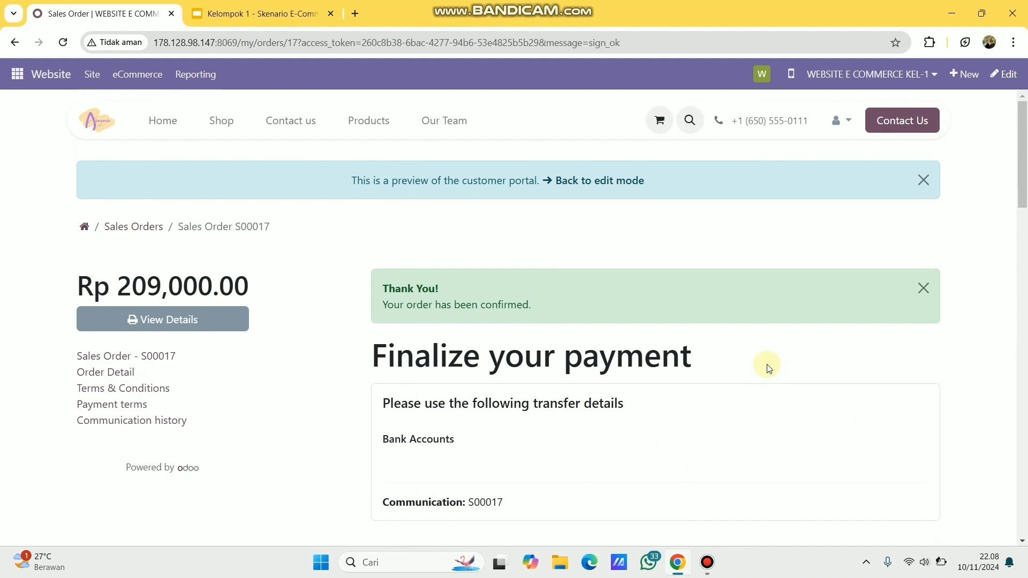
left_click(223, 322)
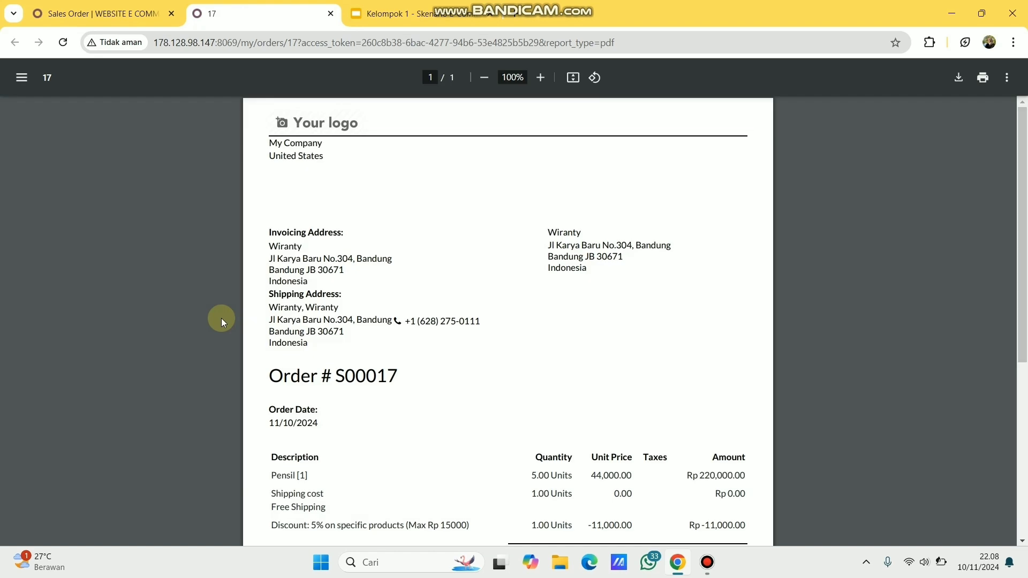
scroll(454, 385, "down", 5)
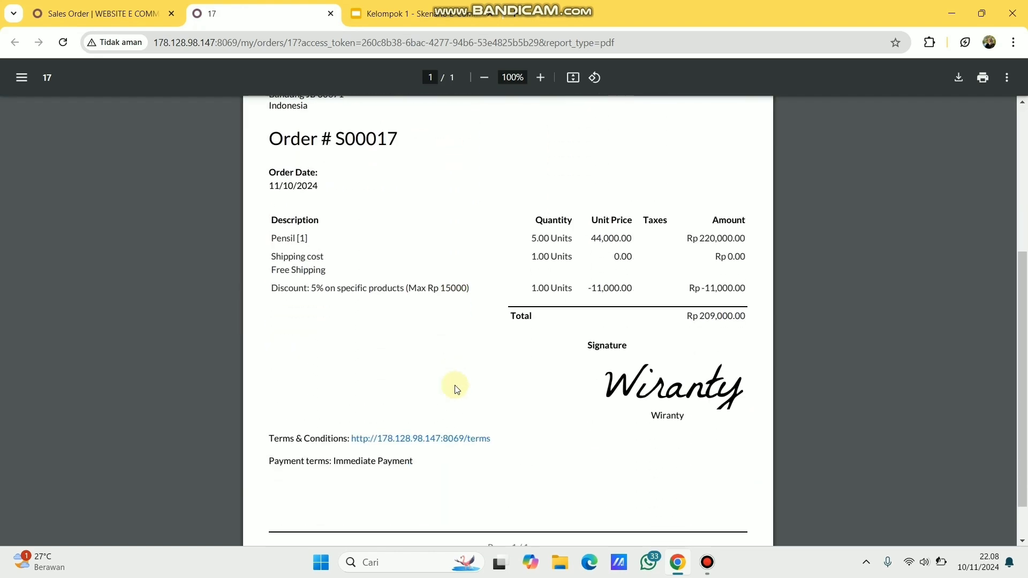
scroll(650, 361, "up", 1)
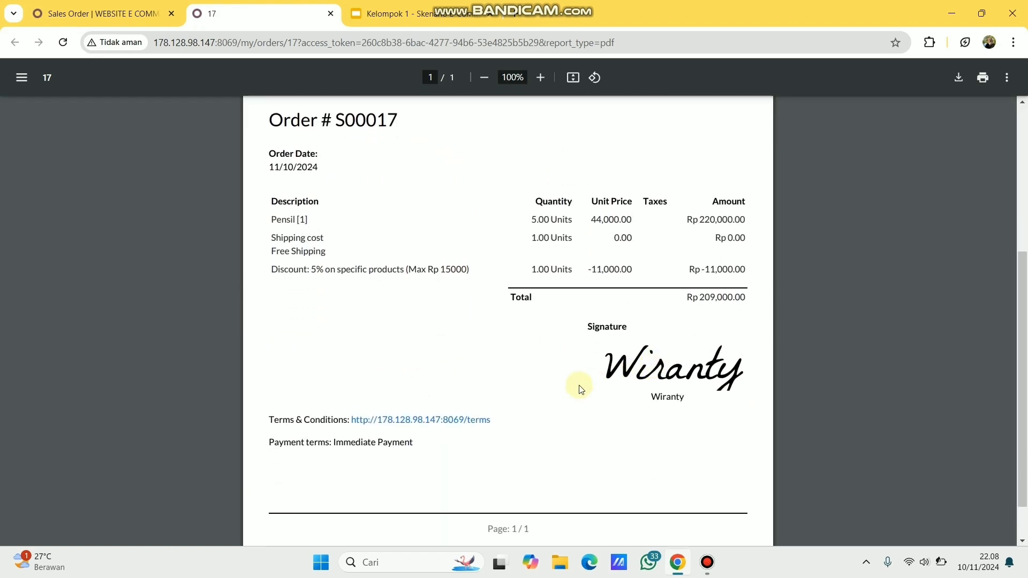
scroll(571, 389, "up", 4)
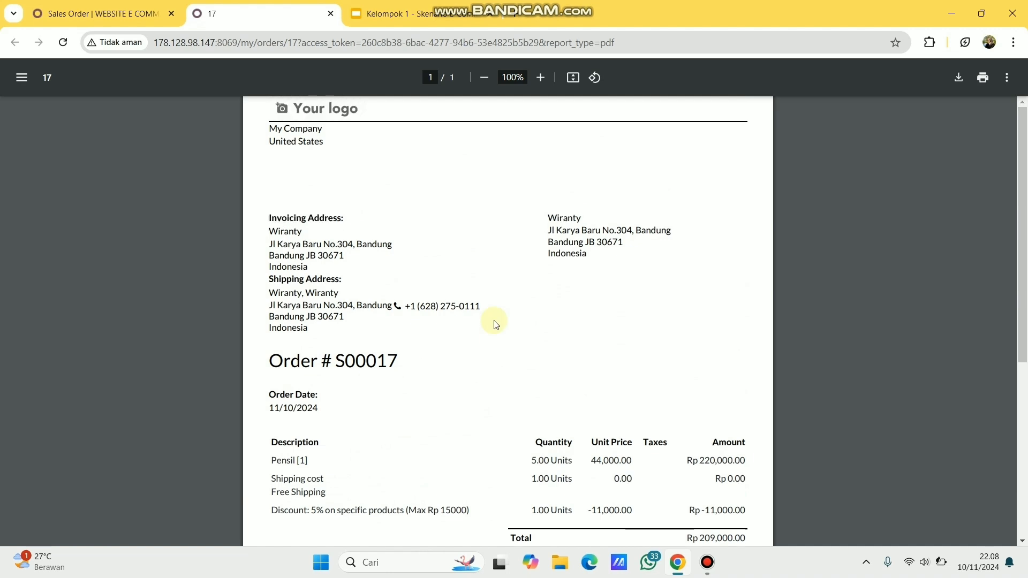
- Close the S00017 PDF and open quotation S00018 from the portal's quotations list
left_click(331, 14)
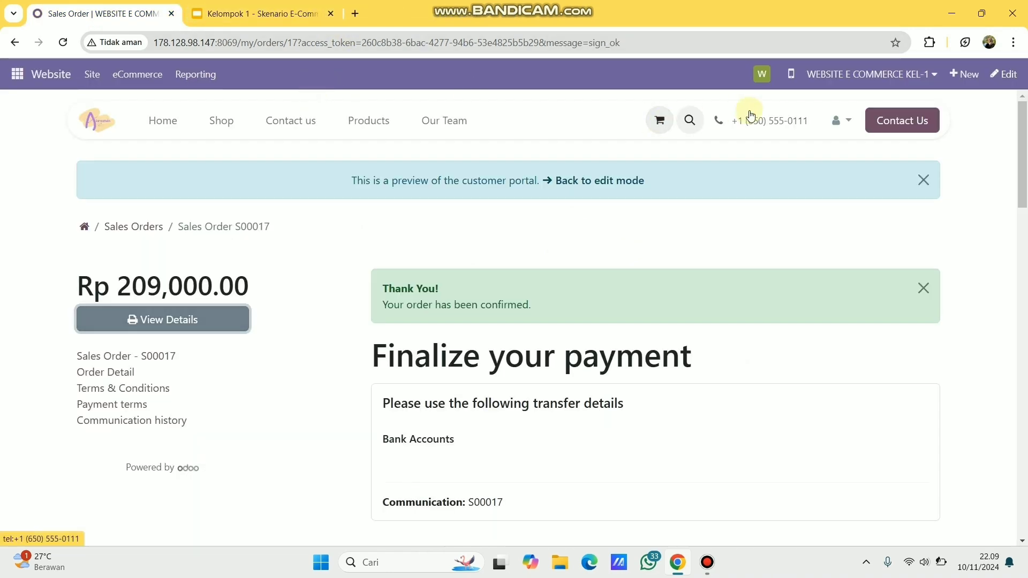
left_click(84, 227)
left_click(211, 242)
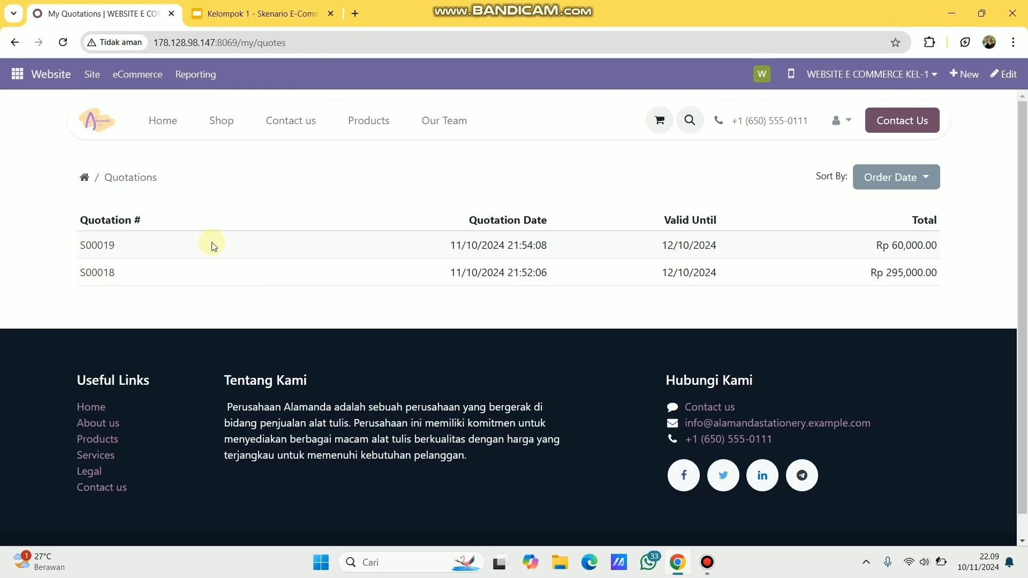
left_click(108, 276)
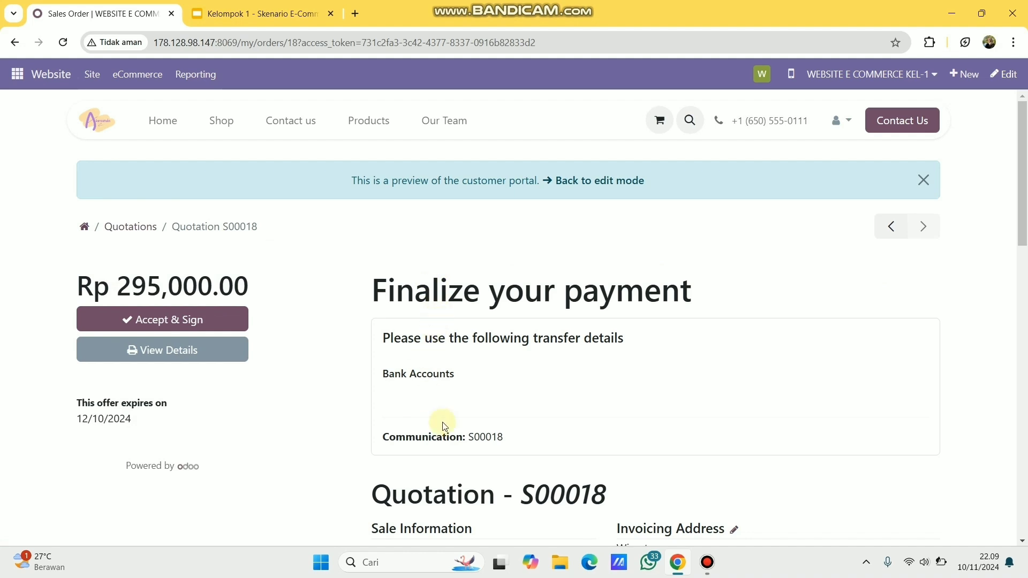
- Accept and sign quotation S00018 using the automatic signature
scroll(444, 426, "down", 10)
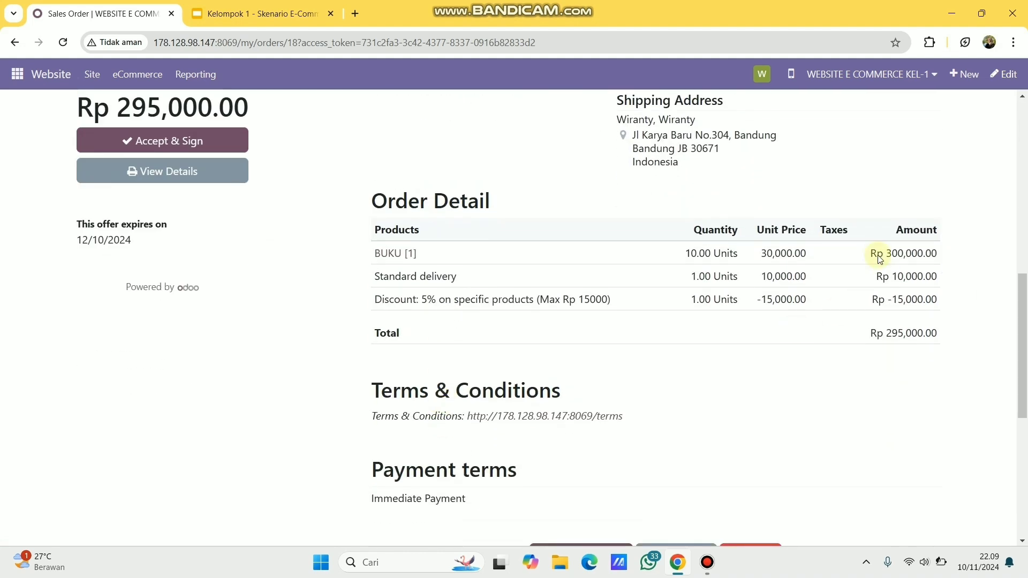
scroll(664, 449, "down", 3)
scroll(666, 448, "up", 1)
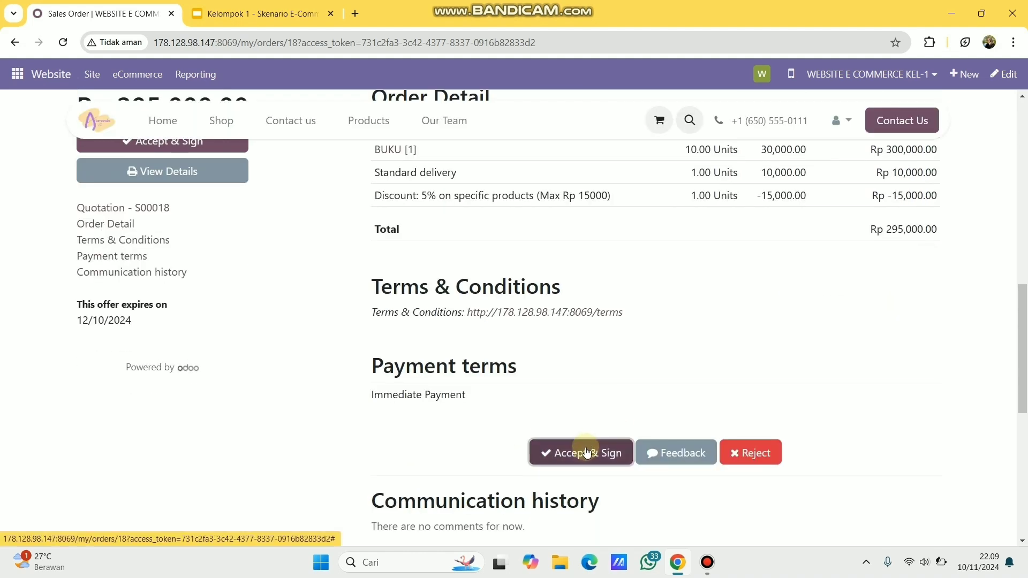
left_click(586, 453)
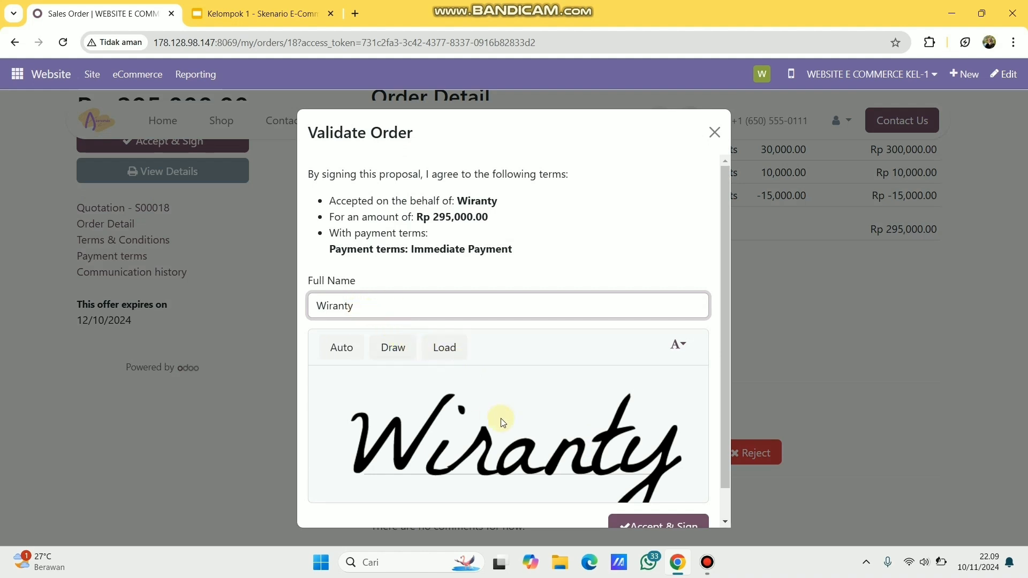
scroll(509, 429, "down", 1)
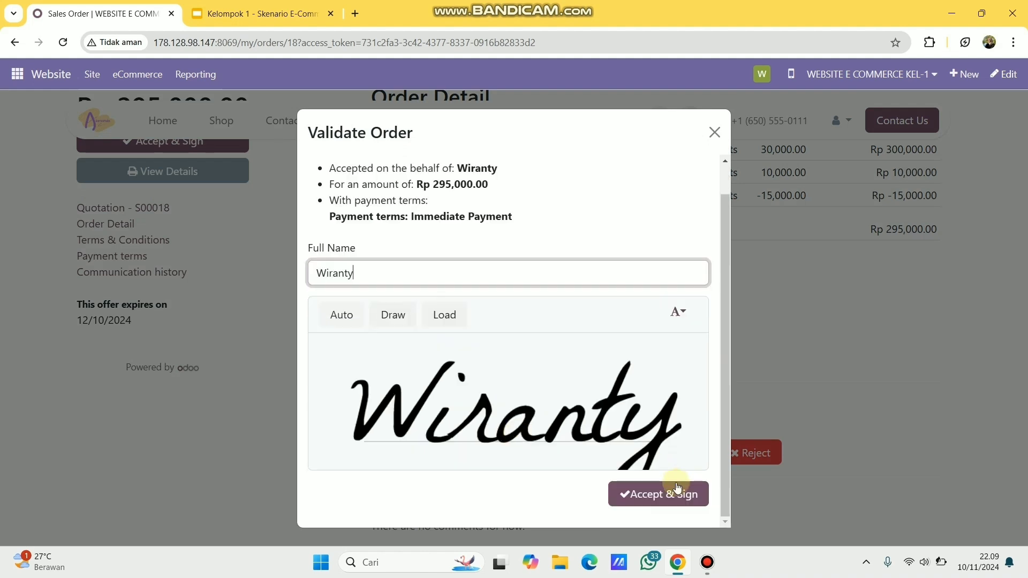
left_click(666, 500)
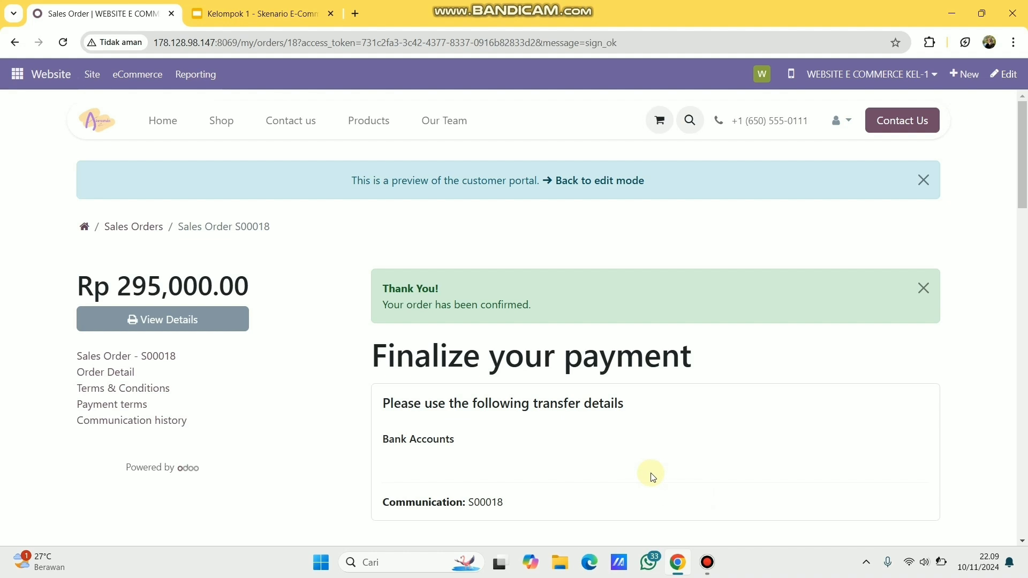
- Review the confirmed S00018 order and open its printable PDF (ten BUKU, Rp 295,000.00)
scroll(664, 471, "down", 3)
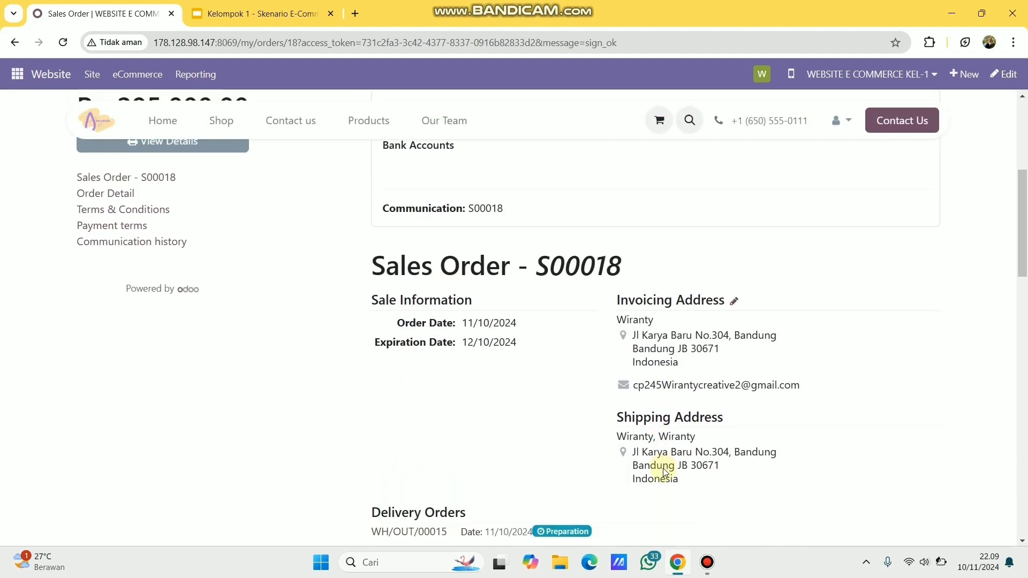
scroll(664, 471, "down", 2)
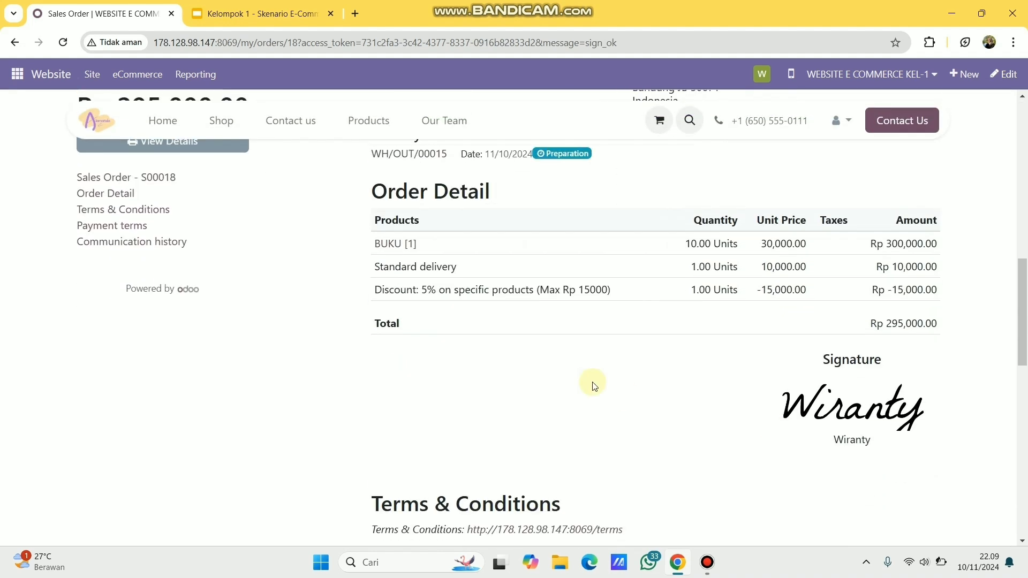
scroll(593, 386, "up", 4)
scroll(206, 223, "up", 7)
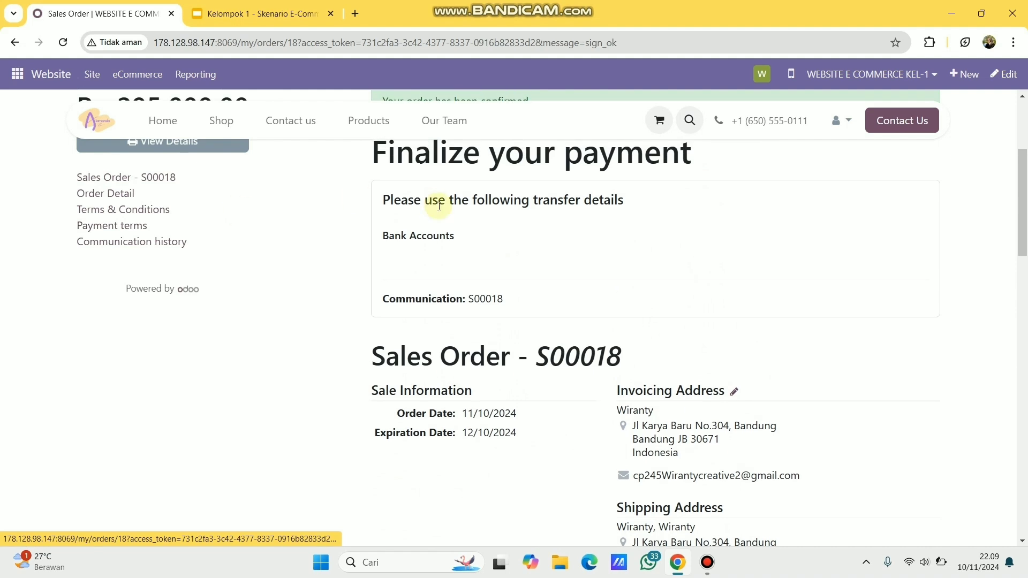
left_click(202, 320)
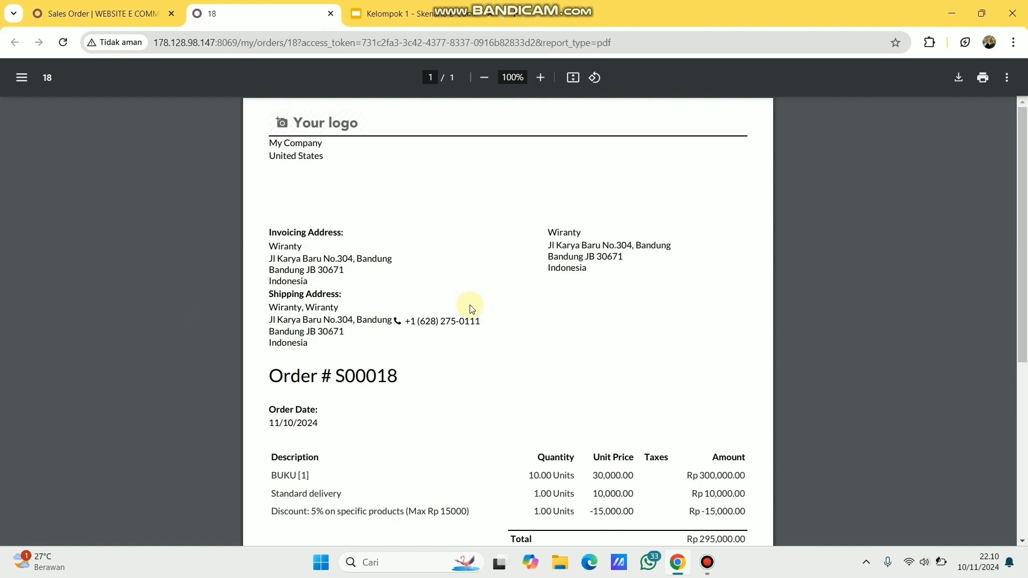
- Scroll through the S00018 order PDF to check its lines and total
scroll(471, 308, "down", 5)
scroll(471, 309, "up", 4)
scroll(471, 309, "up", 2)
scroll(670, 294, "down", 5)
scroll(644, 335, "up", 4)
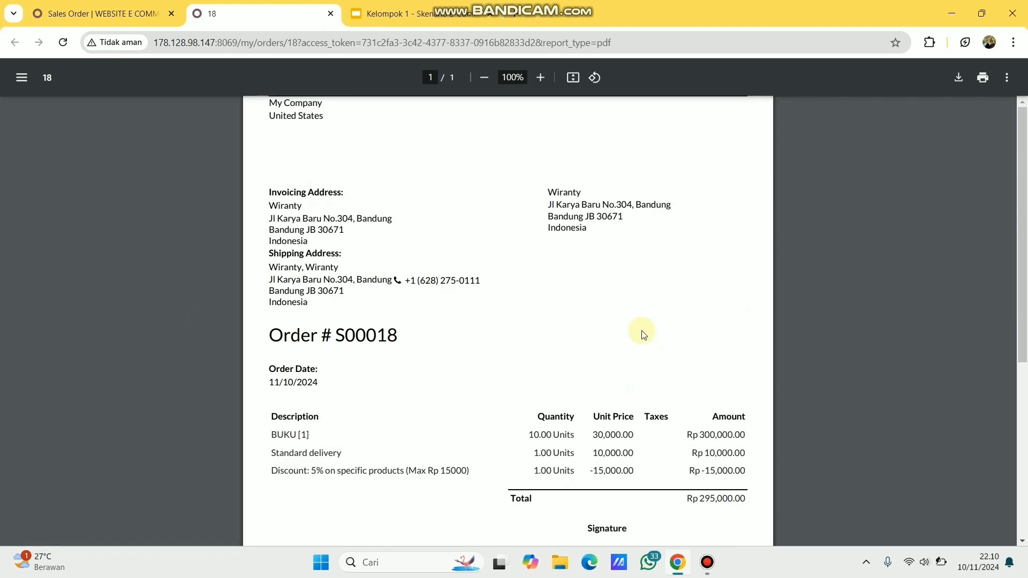
scroll(643, 335, "up", 1)
- Close the PDF and open S00019 from the quotations awaiting review
left_click(330, 13)
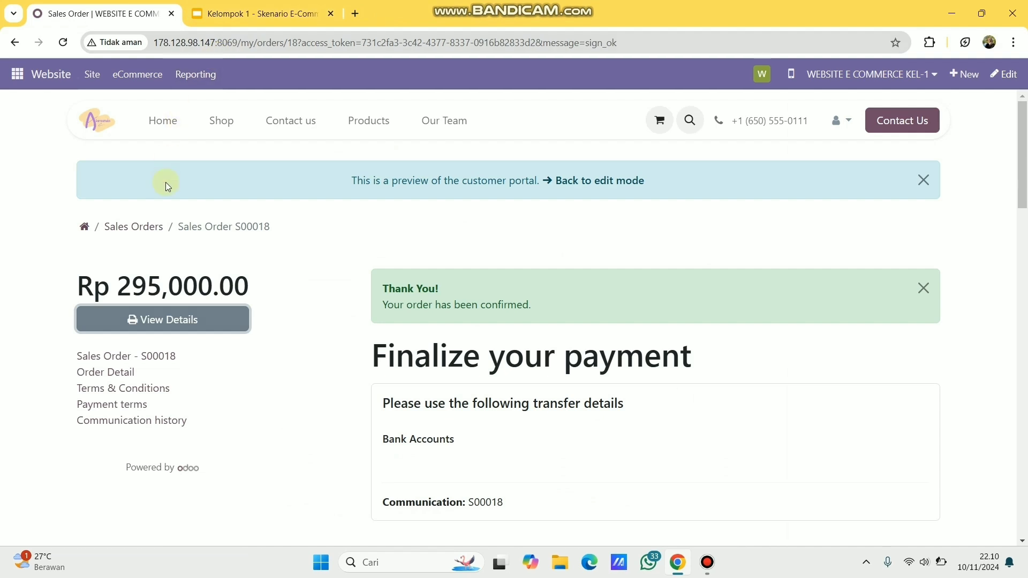
left_click(86, 230)
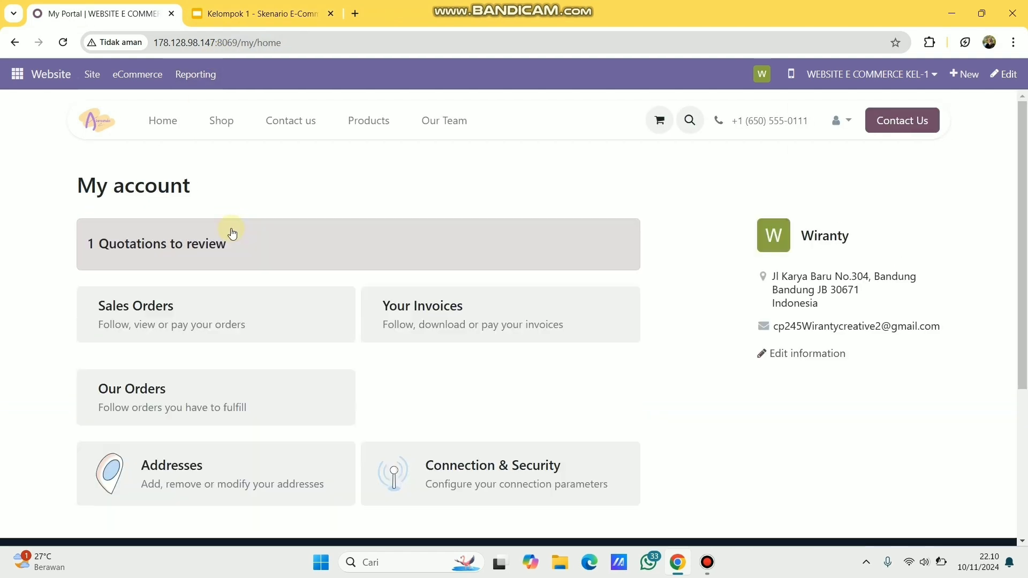
left_click(203, 246)
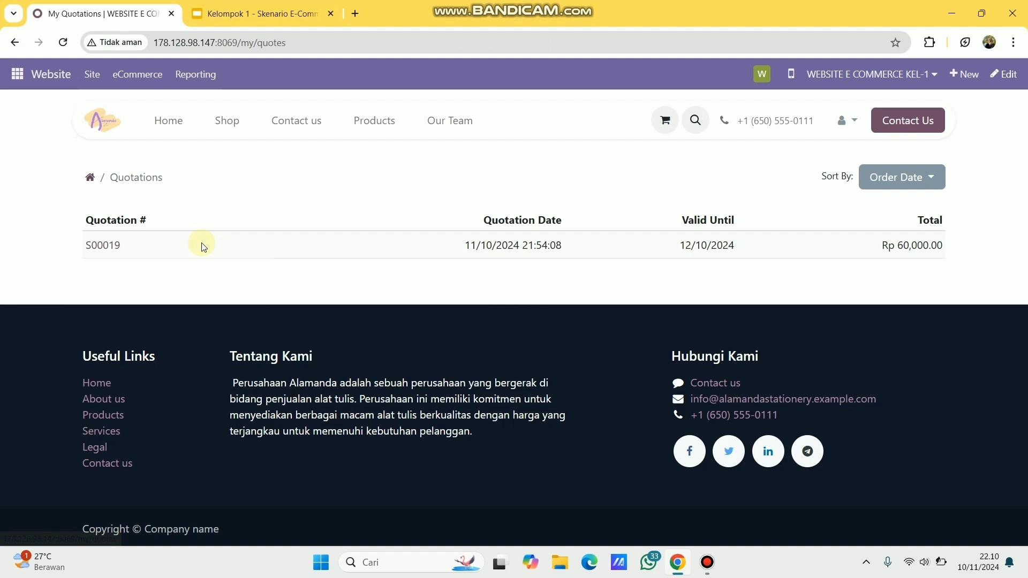
left_click(107, 245)
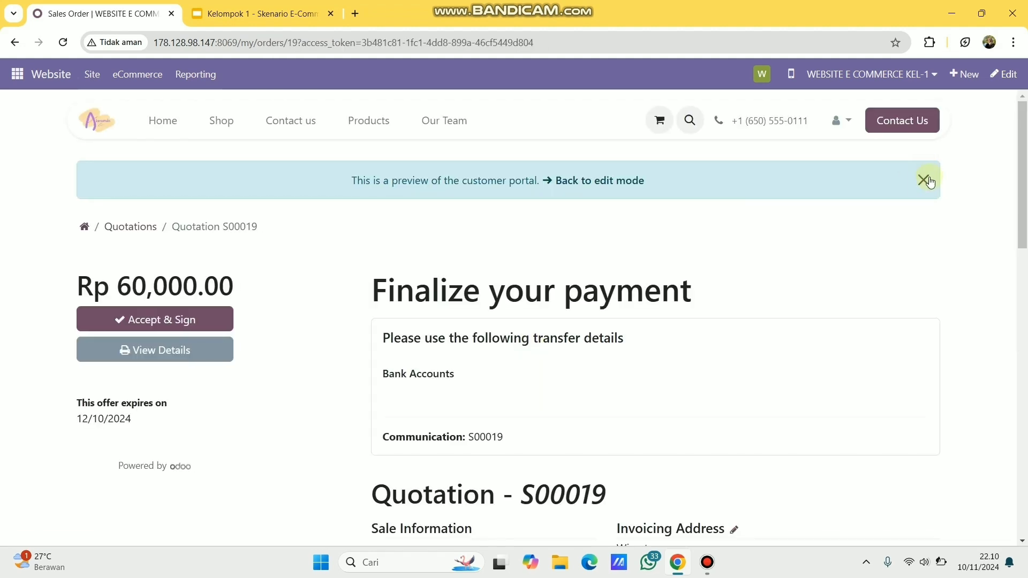
- Dismiss the preview notice and accept quotation S00019 with the automatic signature
left_click(924, 178)
left_click(214, 273)
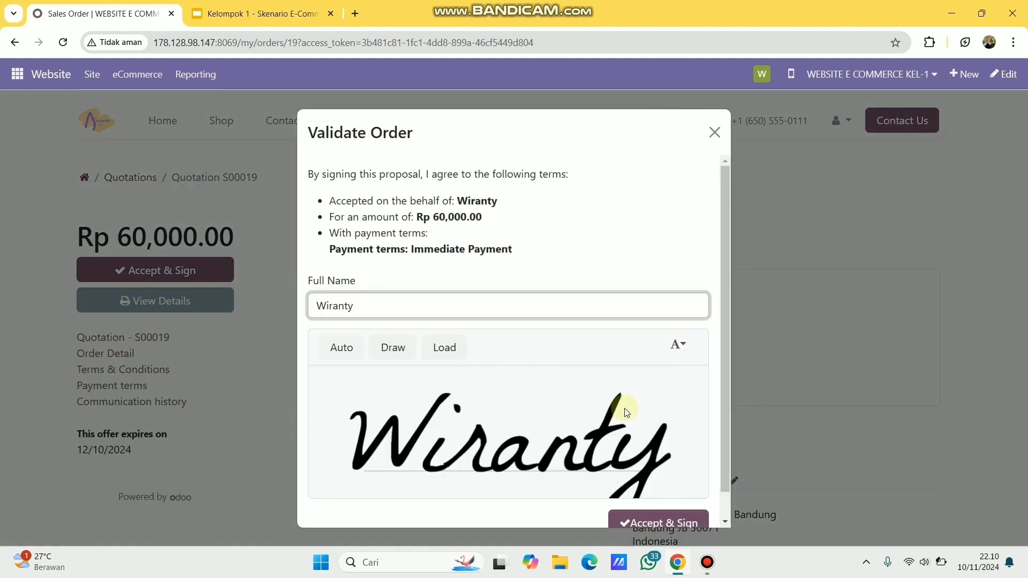
scroll(632, 444, "down", 1)
left_click(638, 495)
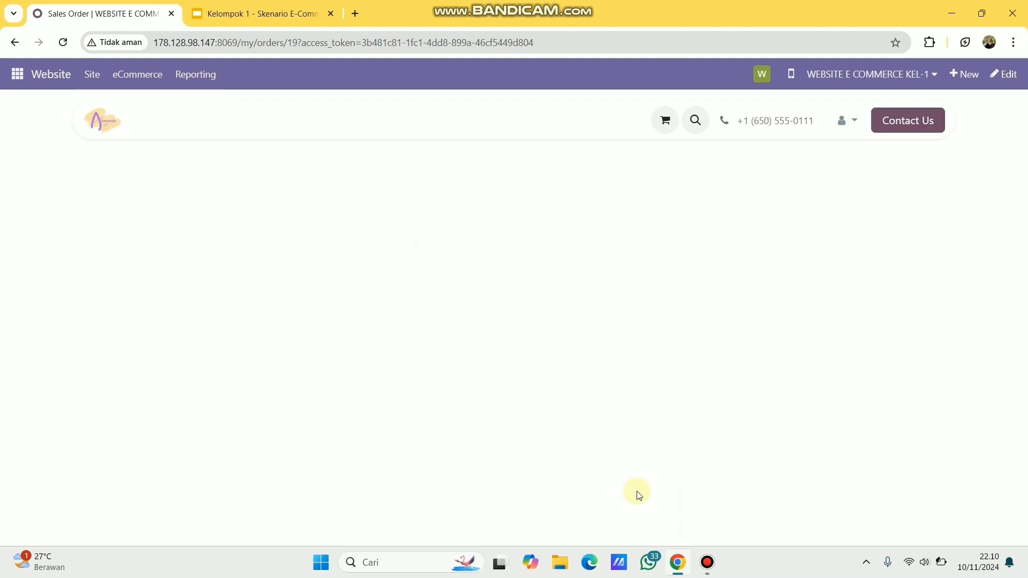
- Review confirmed order S00019 and its PDF, then list sales orders S00017, S00018 and S00019
scroll(592, 402, "down", 6)
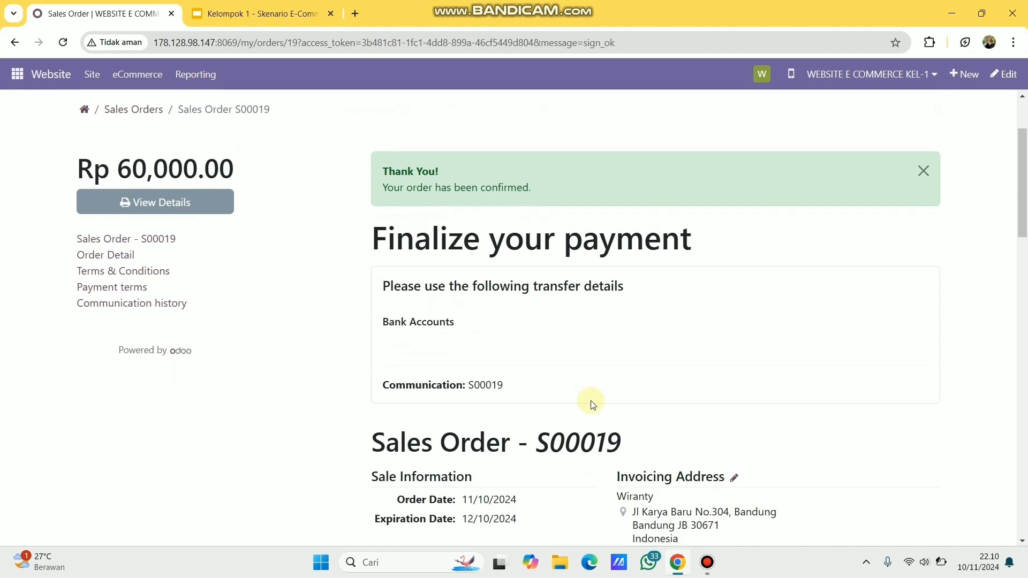
scroll(592, 401, "up", 5)
scroll(608, 498, "down", 10)
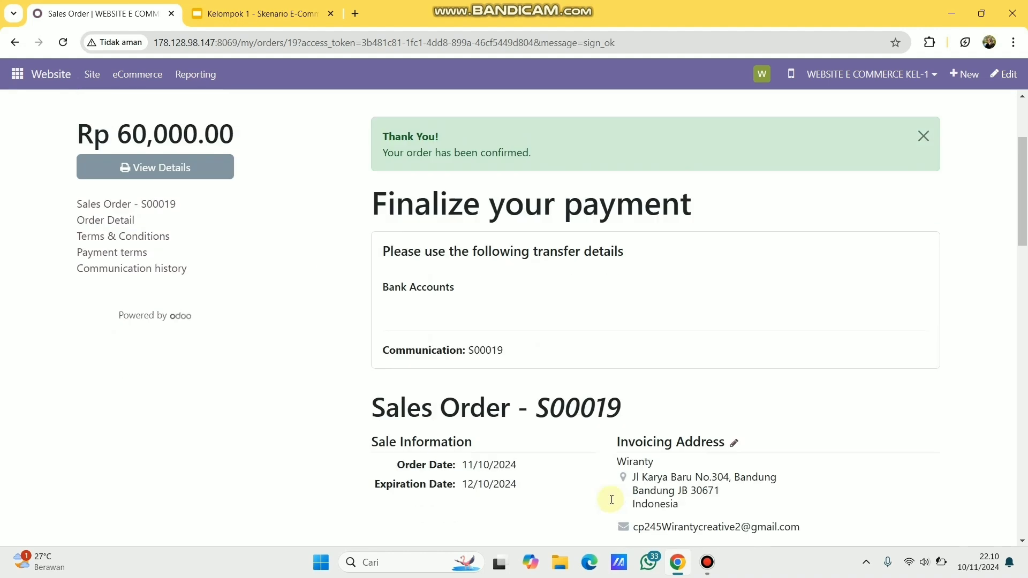
scroll(165, 202, "up", 10)
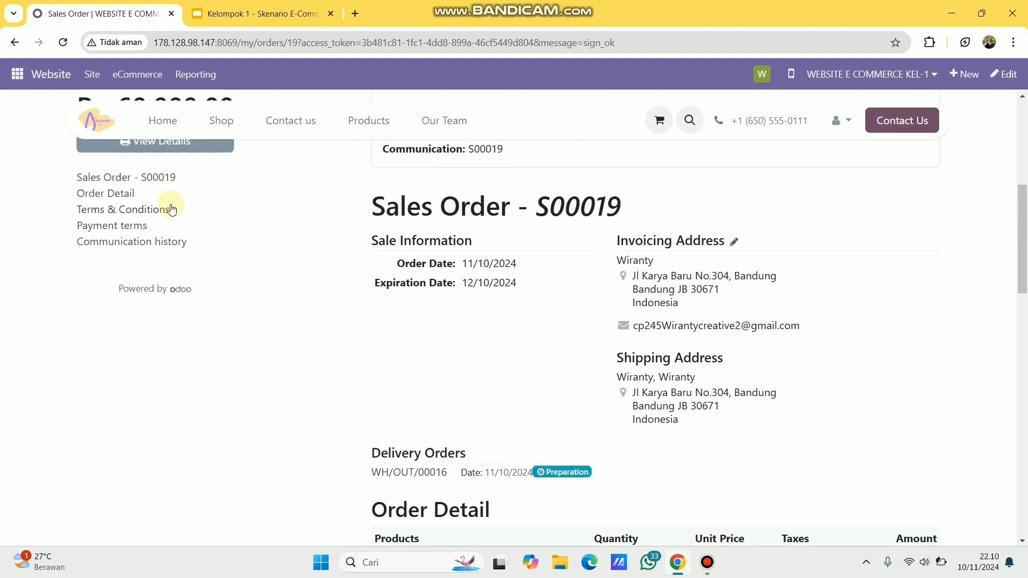
left_click(170, 268)
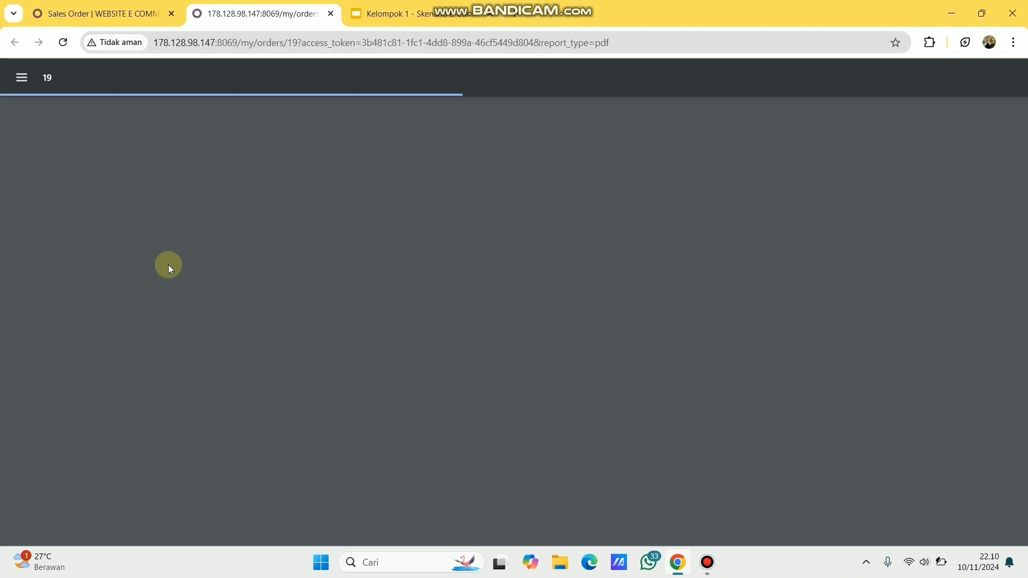
scroll(577, 352, "down", 3)
scroll(581, 351, "up", 3)
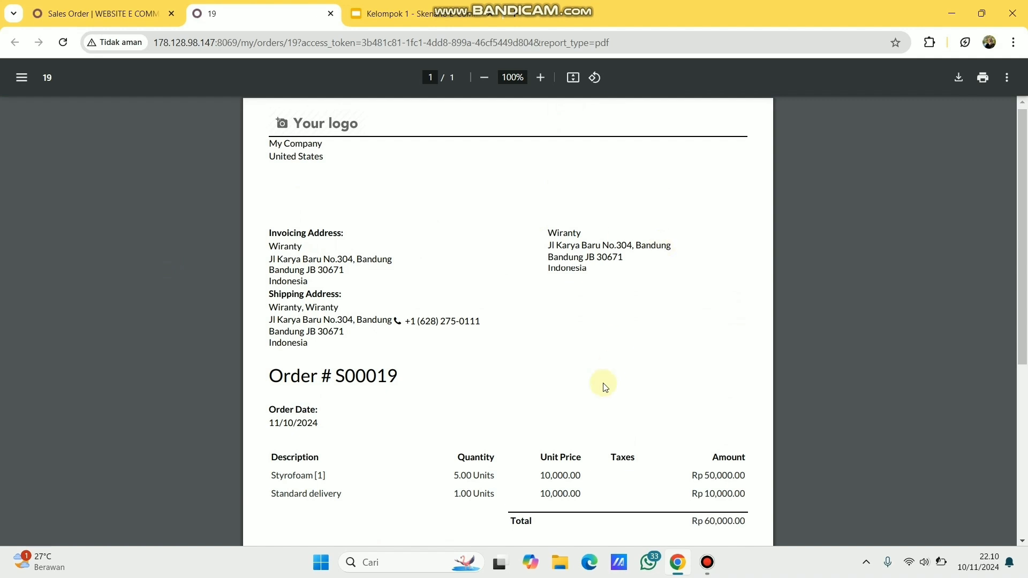
scroll(603, 383, "down", 5)
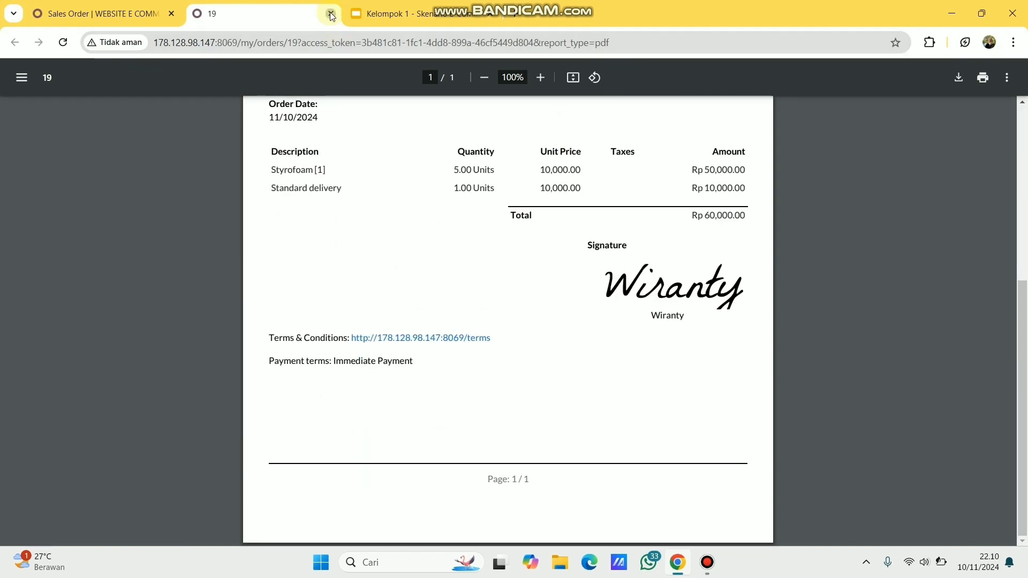
left_click(332, 14)
left_click(142, 169)
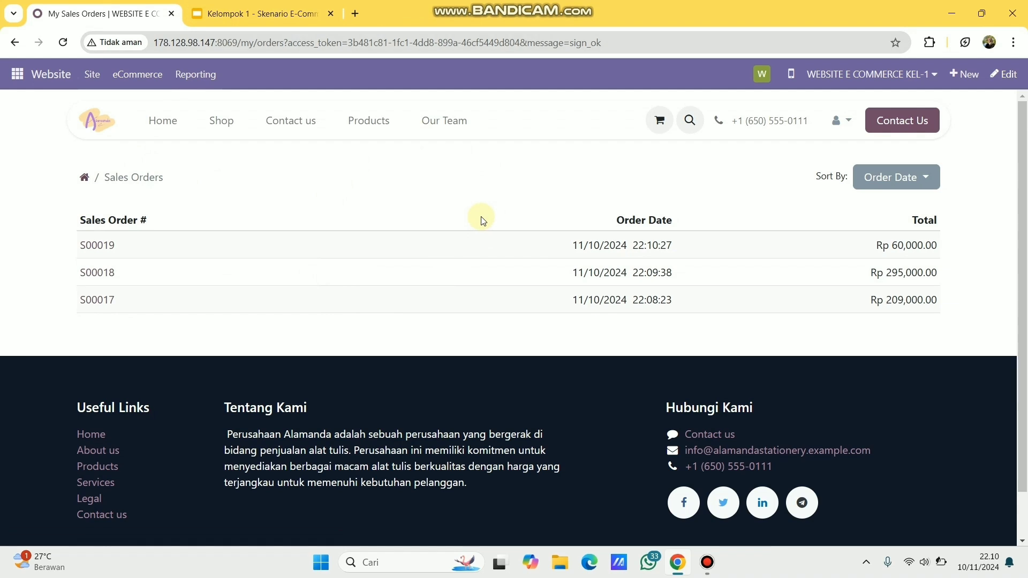
- Switch to the Sales app and remove the My Quotations filter to show every quotation
left_click(15, 81)
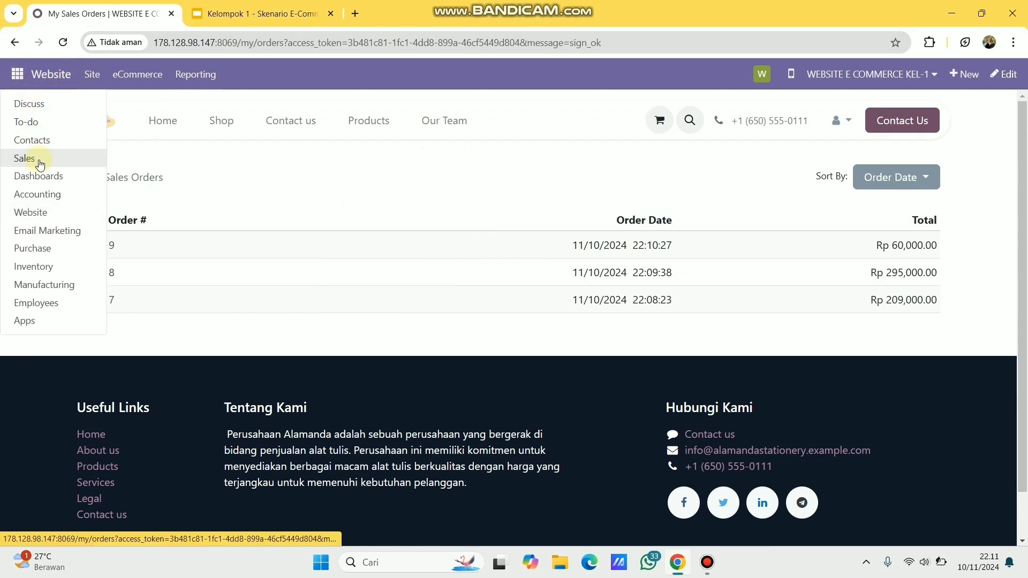
left_click(40, 161)
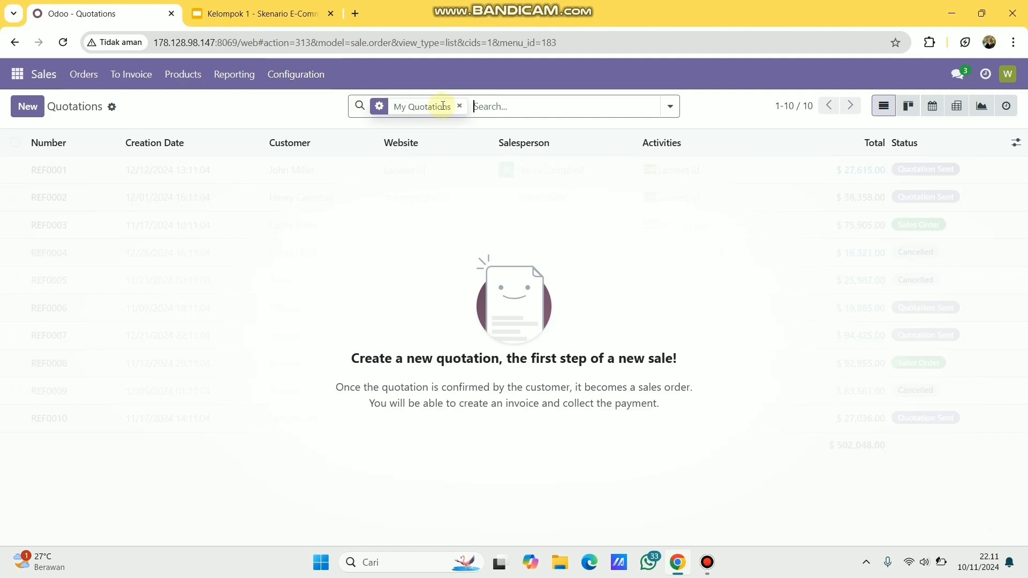
left_click(459, 107)
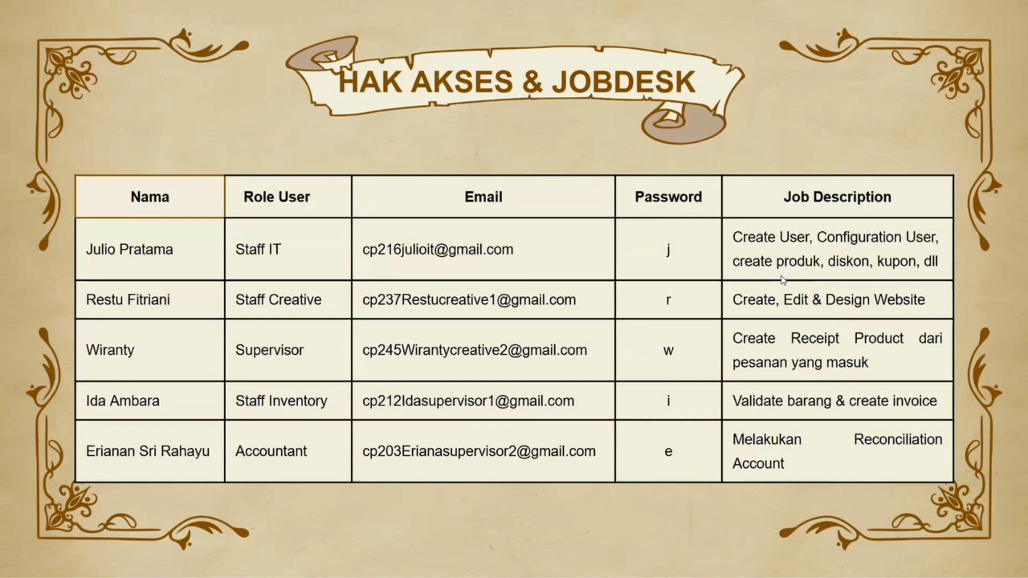
- Exit the full-screen slides and paste the inventory staff user's e-mail into the Odoo login
mouse_move(199, 4)
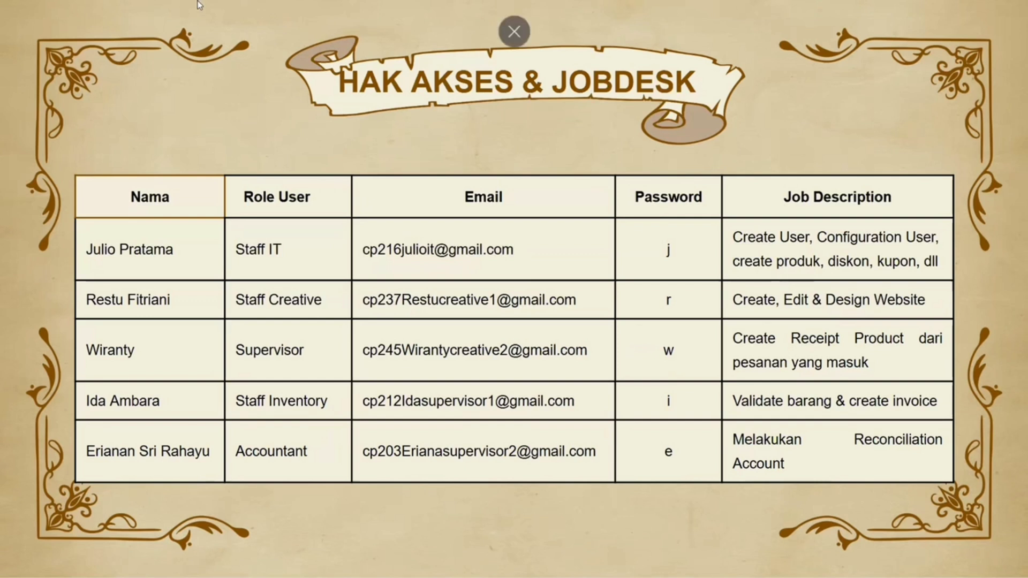
key("F11")
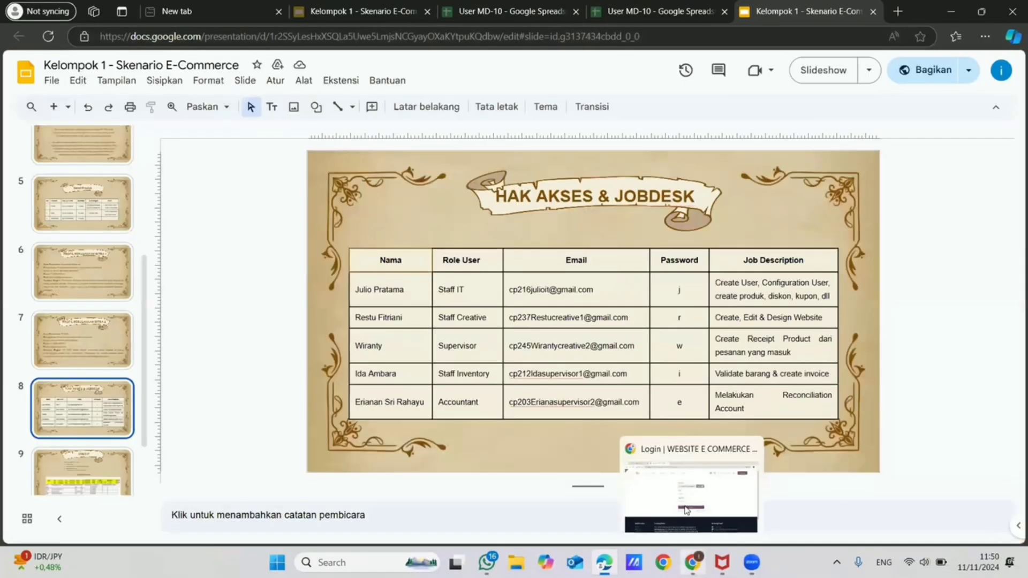
left_click(692, 562)
left_click(424, 244)
key("ctrl+v")
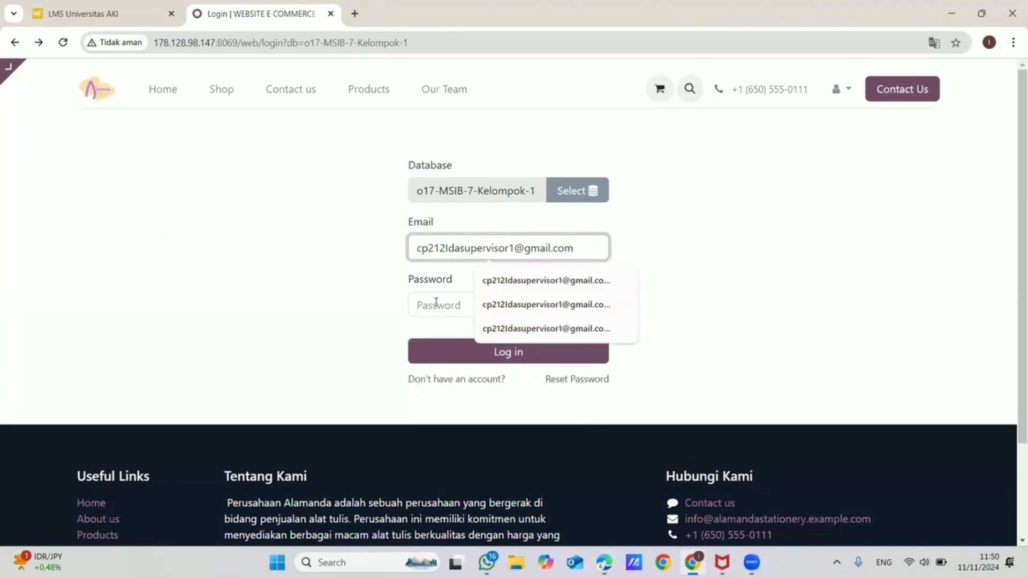
- Sign in as the inventory user and open Inventory's Delivery Orders list showing WH/OUT/00014–00016
left_click(437, 303)
left_click(517, 355)
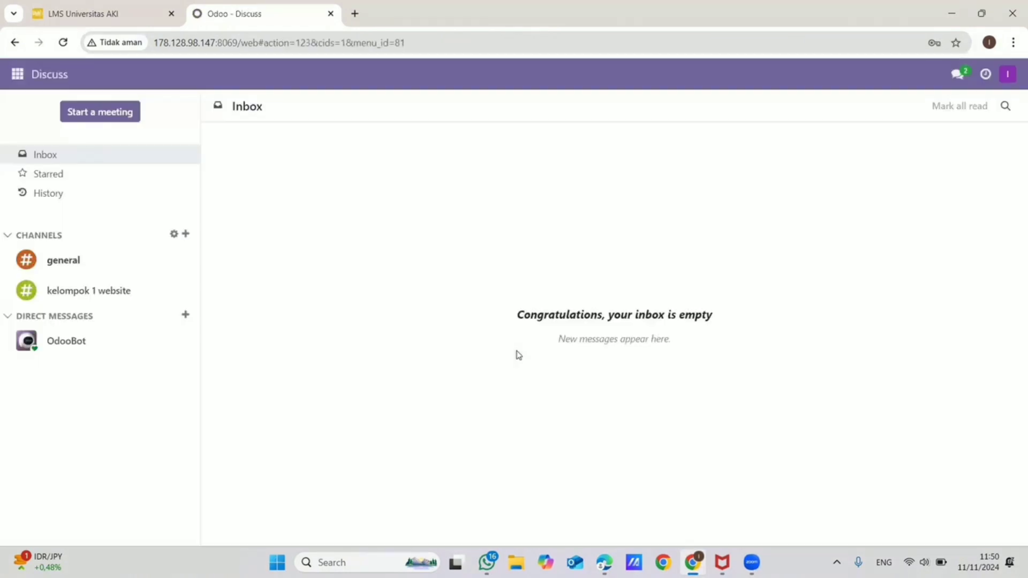
left_click(18, 73)
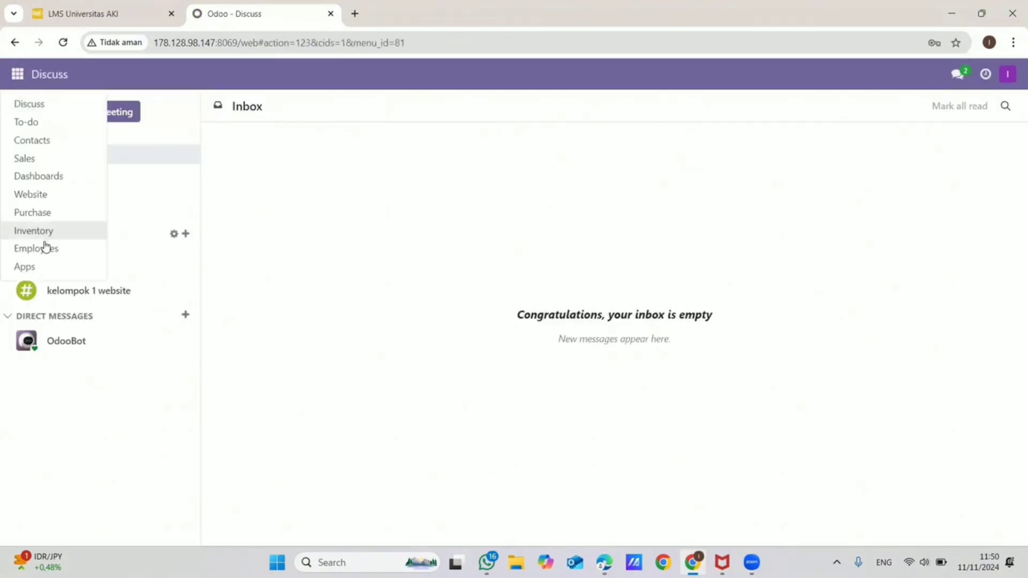
left_click(41, 231)
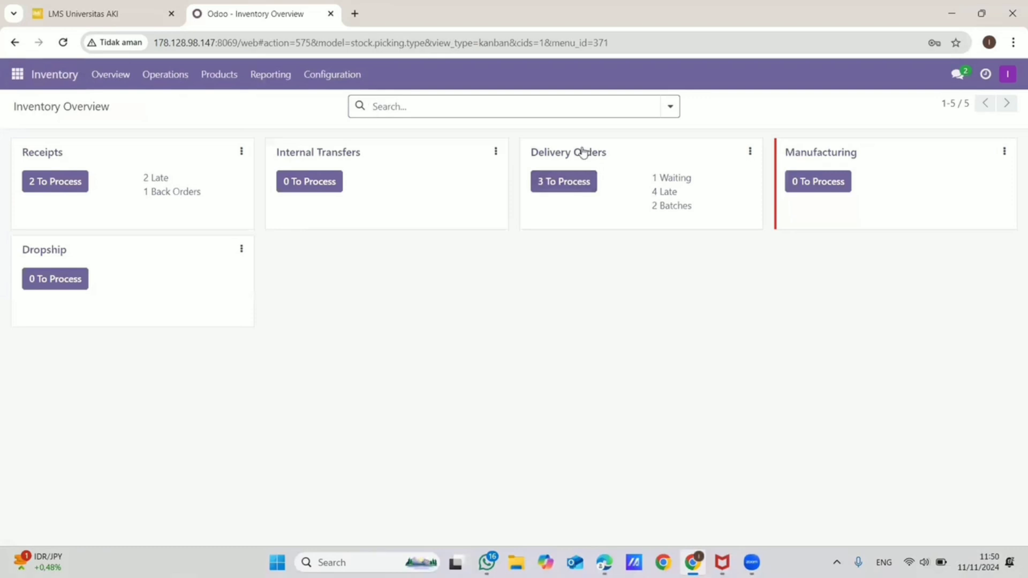
left_click(576, 154)
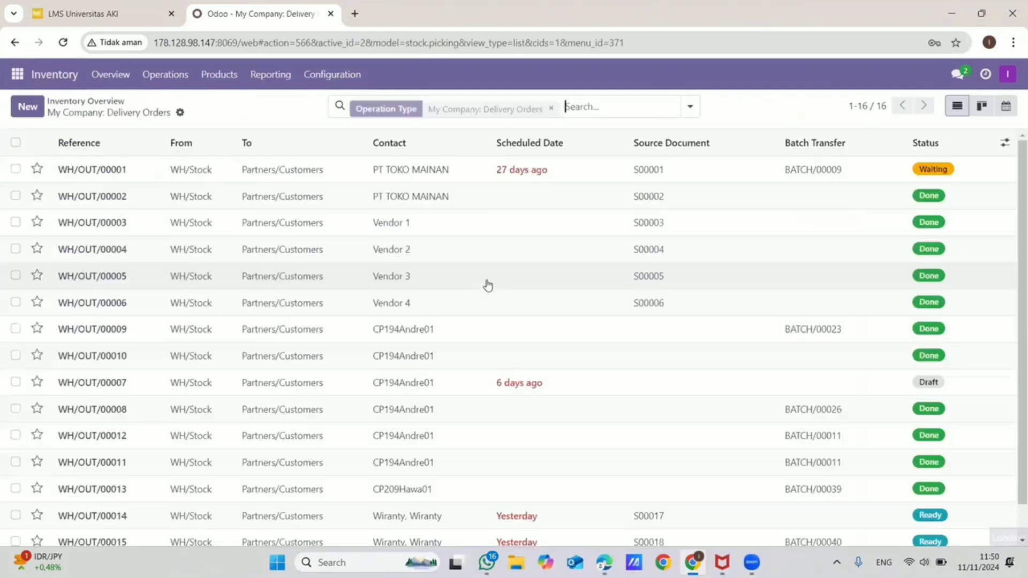
scroll(503, 388, "down", 1)
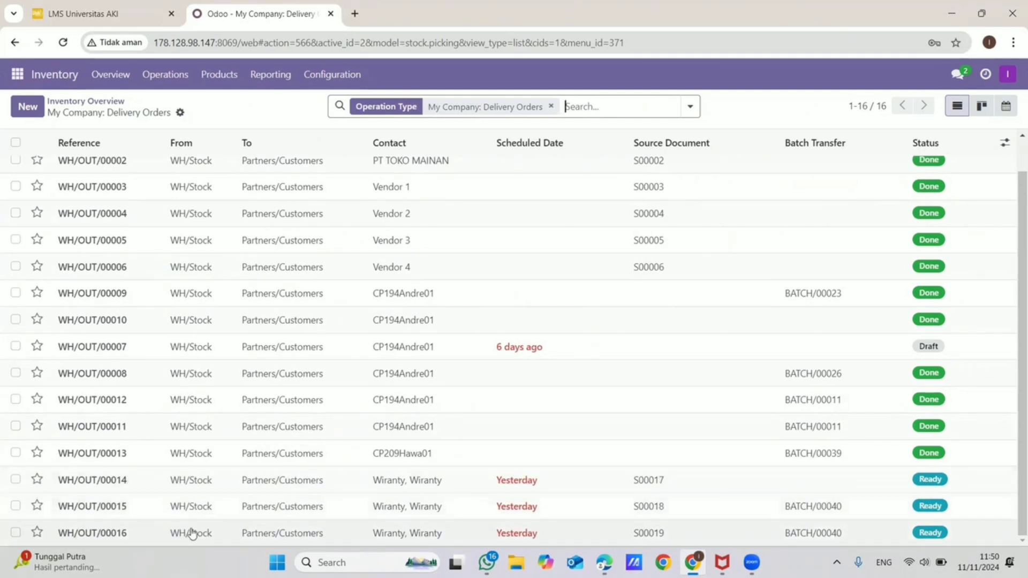
- Validate delivery WH/OUT/00014, confirming the shipping SMS dialog
double_click(259, 481)
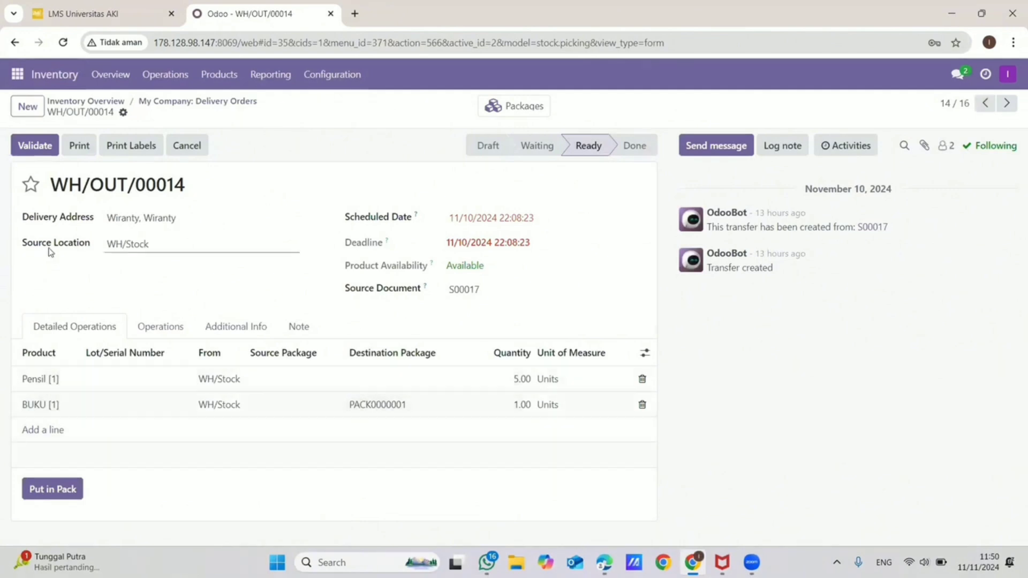
left_click(37, 146)
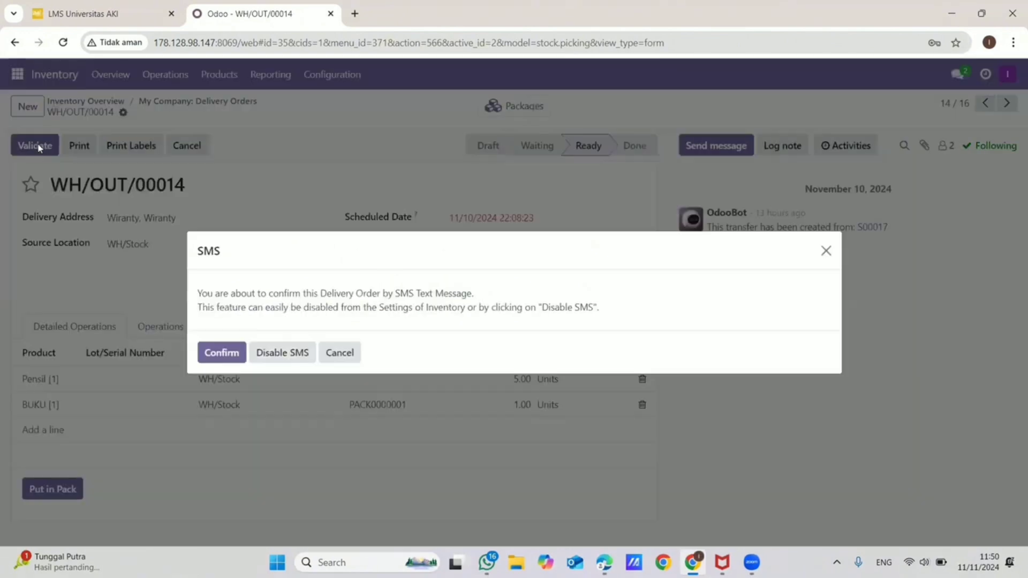
left_click(229, 356)
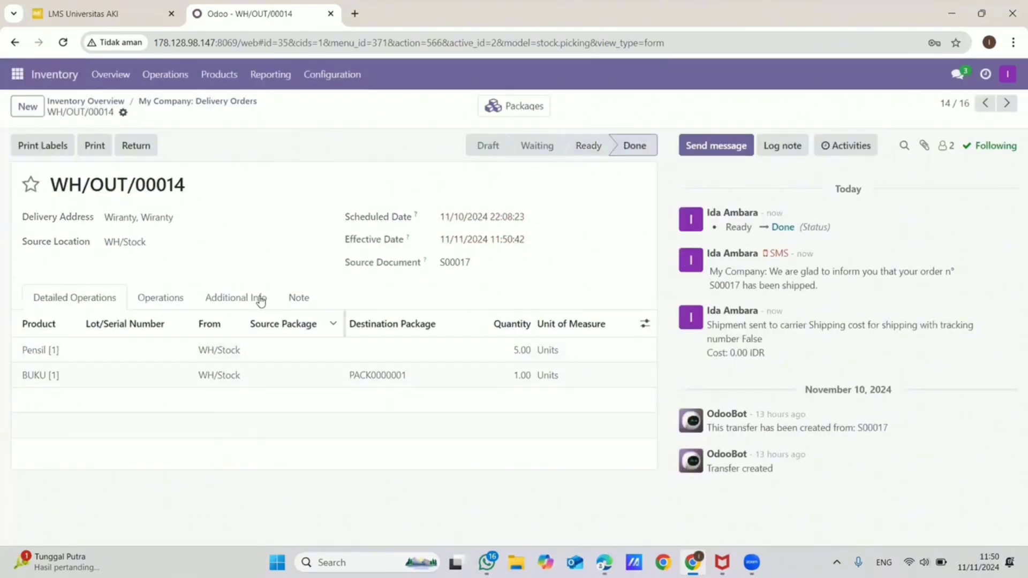
- Validate delivery WH/OUT/00015, then open delivery WH/OUT/00016 for S00019
left_click(14, 42)
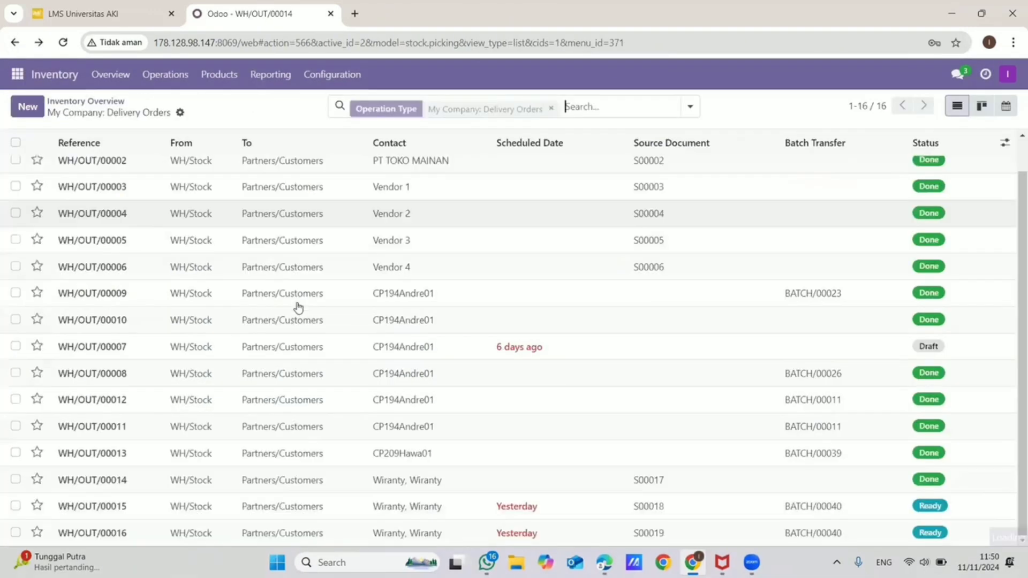
left_click(387, 505)
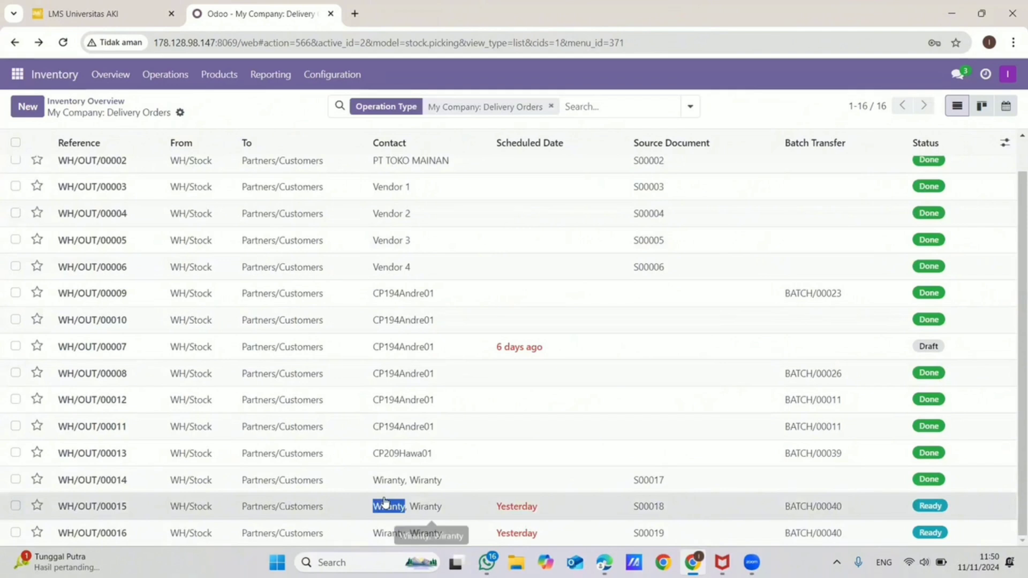
left_click(48, 145)
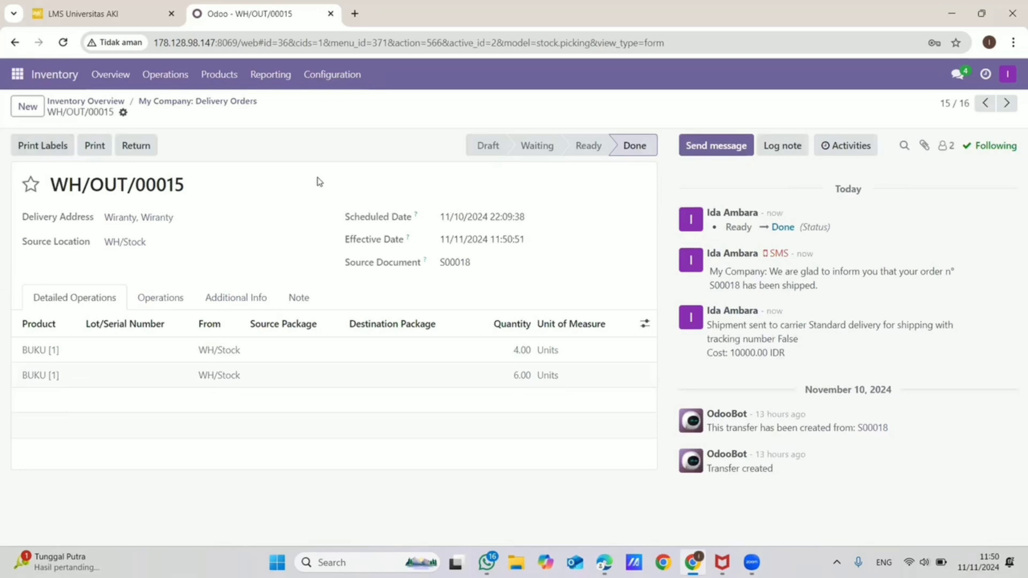
left_click(13, 43)
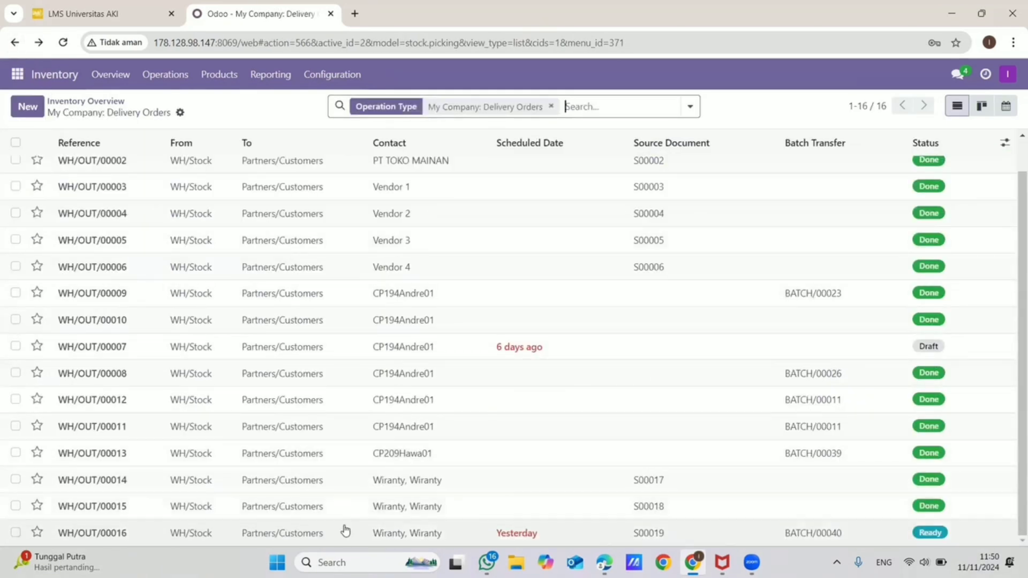
left_click(344, 532)
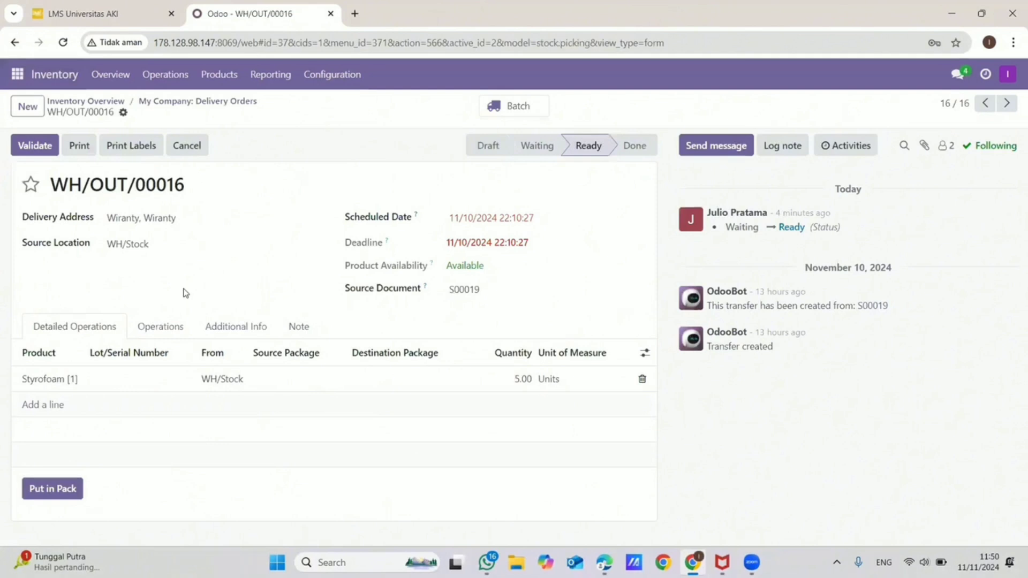
- Validate delivery WH/OUT/00016 for the five Styrofoam [1]
left_click(38, 146)
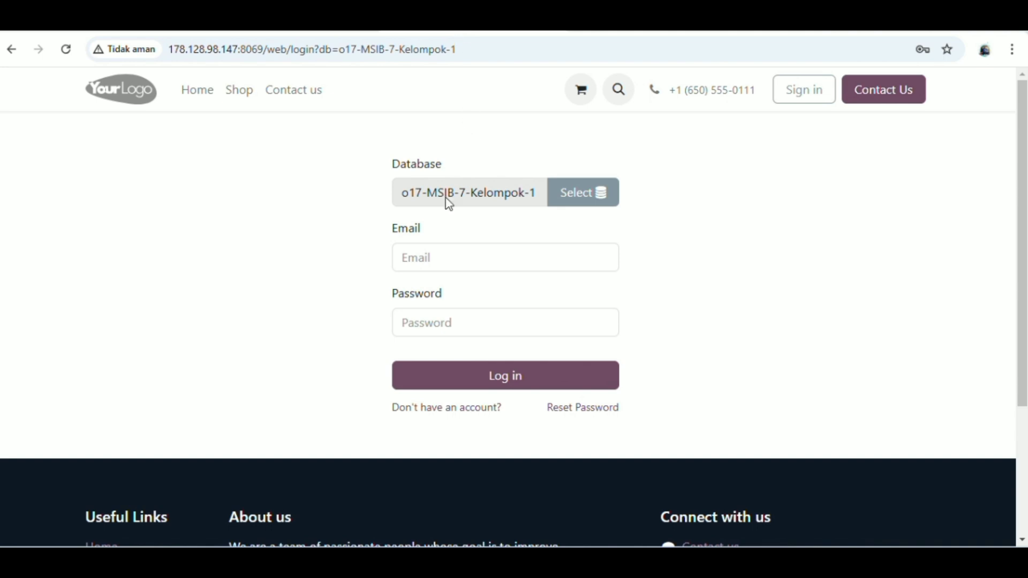
- Log in to o17-MSIB-7-Kelompok-1 with the saved supervisor account's e-mail and password
left_click(456, 251)
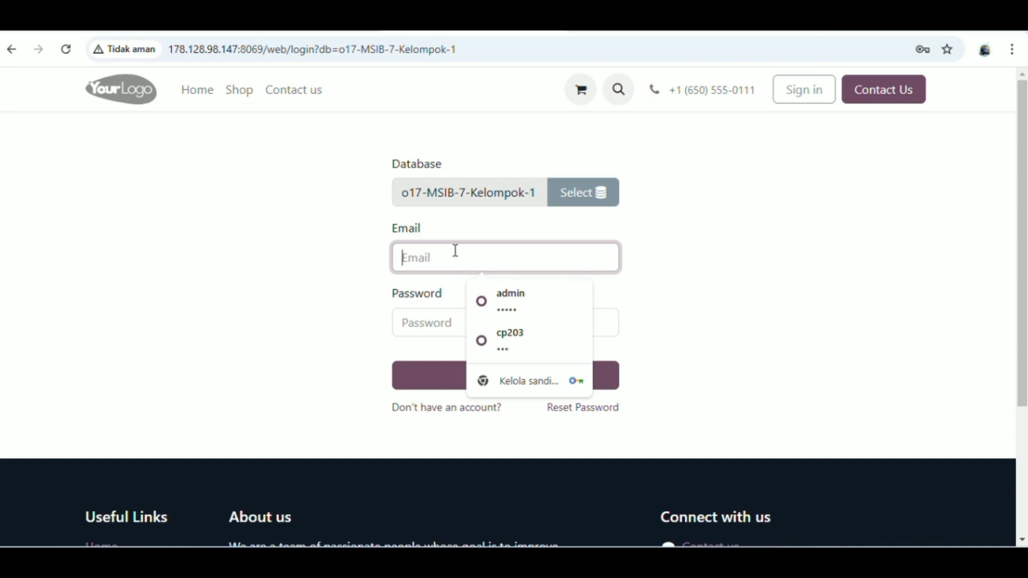
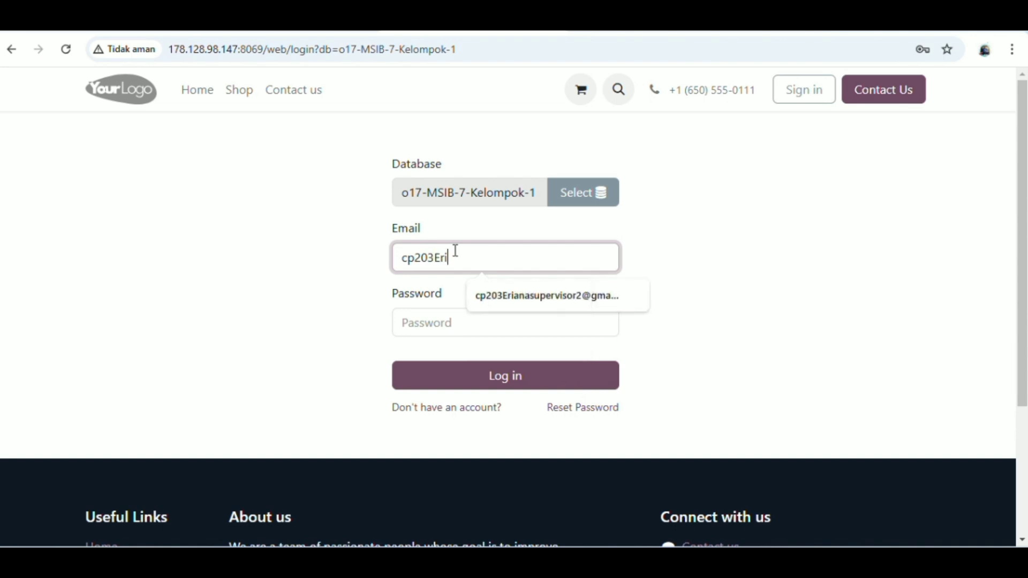
left_click(508, 293)
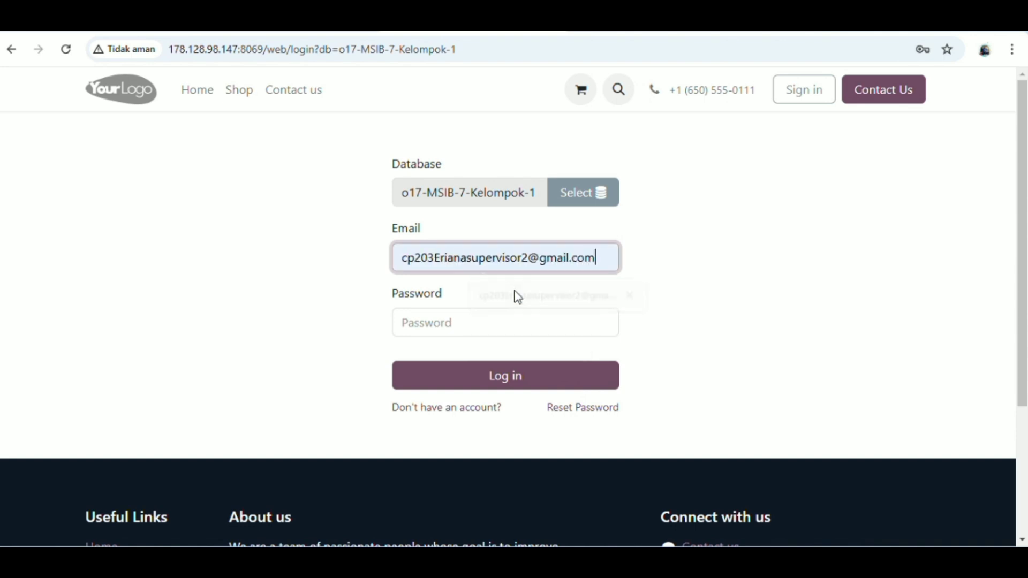
left_click(478, 325)
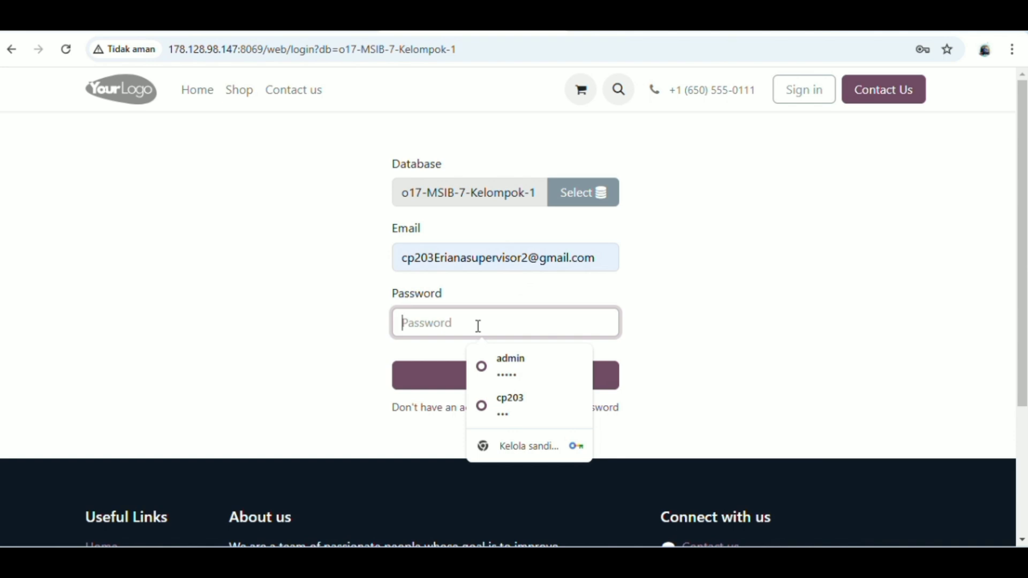
type("1")
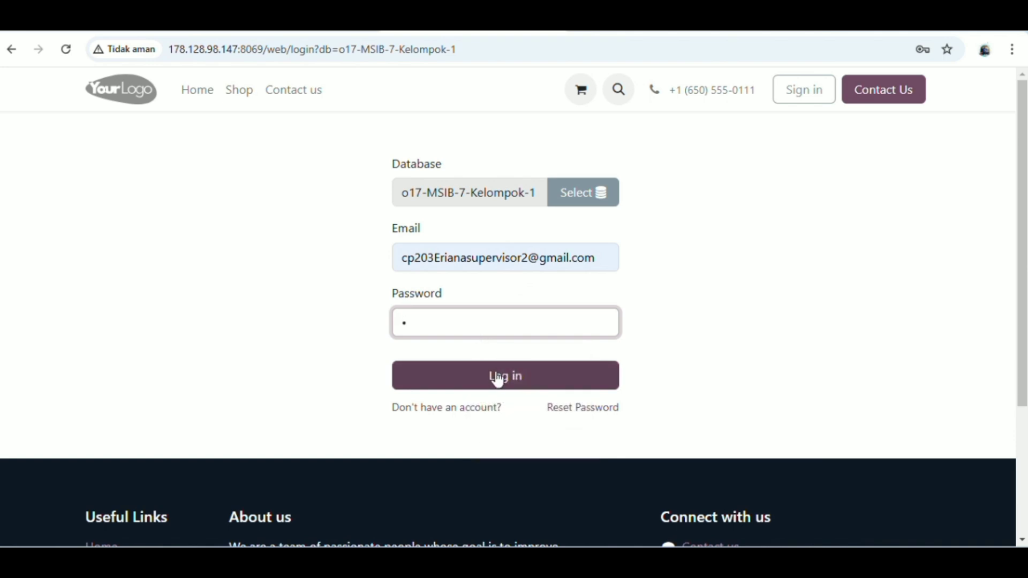
left_click(498, 380)
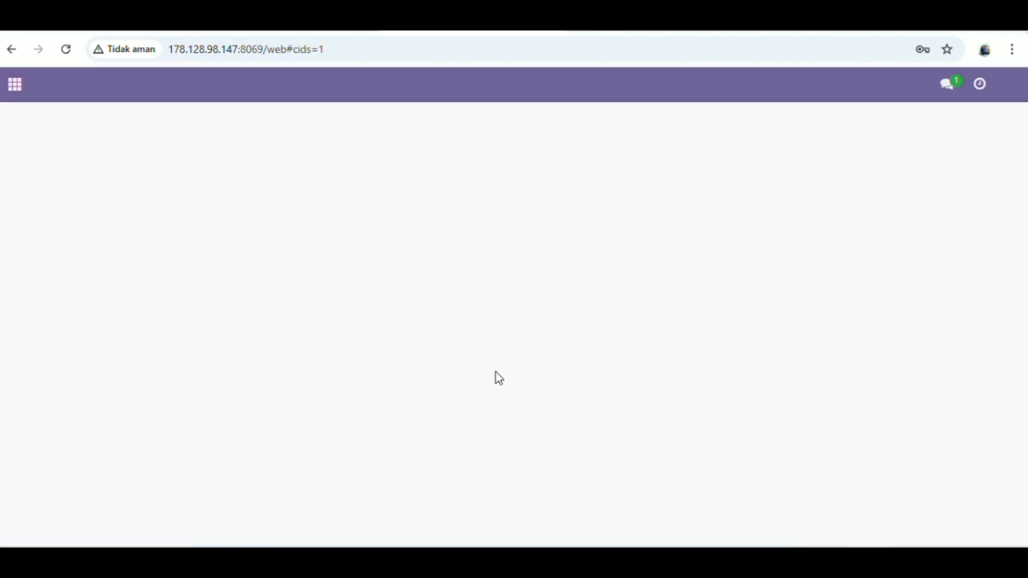
left_click(15, 85)
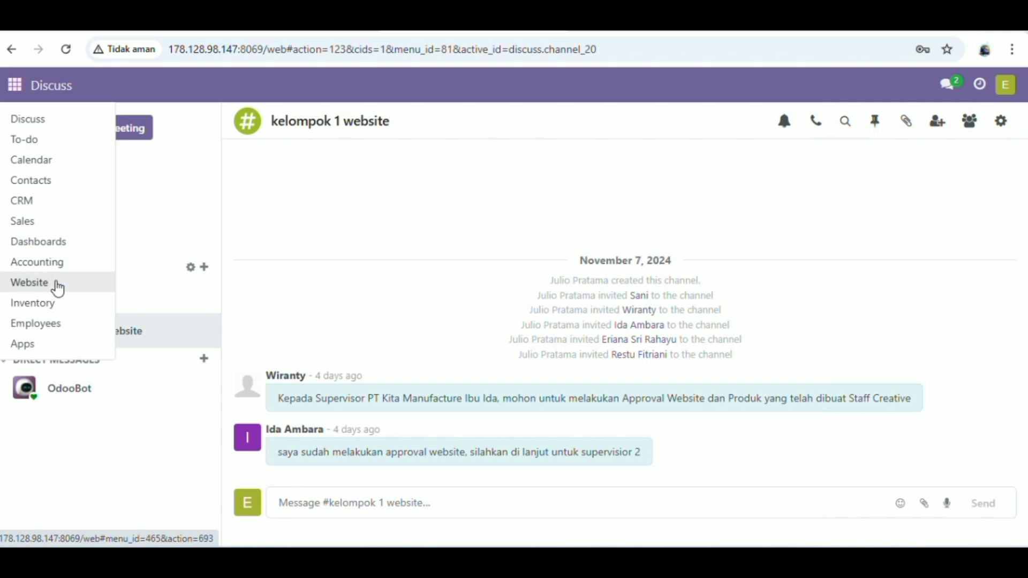
- Open the Website app on the WEBSITE E COMMERCE KEL-1 site and dismiss the domain notice
left_click(58, 288)
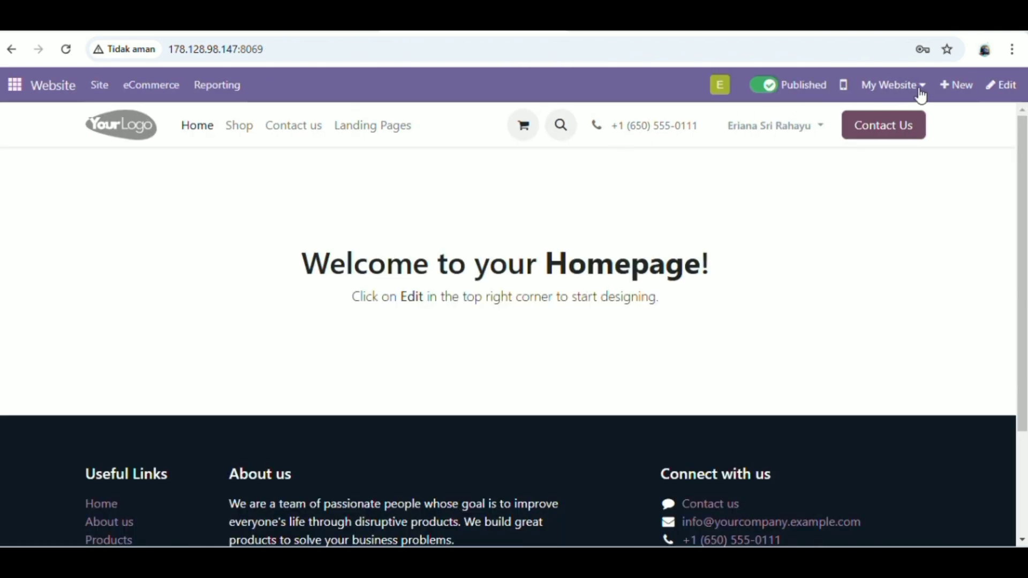
left_click(921, 86)
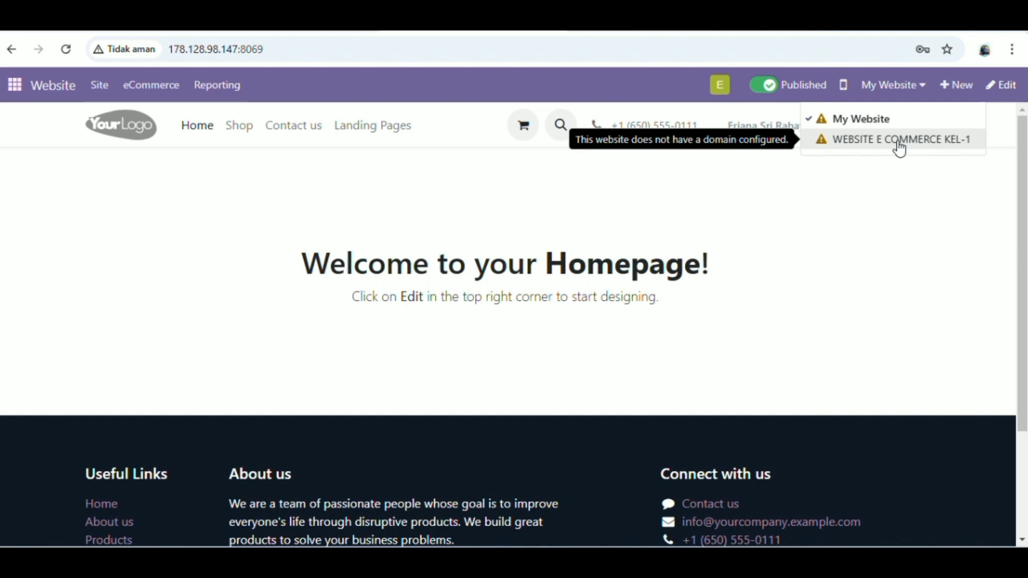
left_click(901, 139)
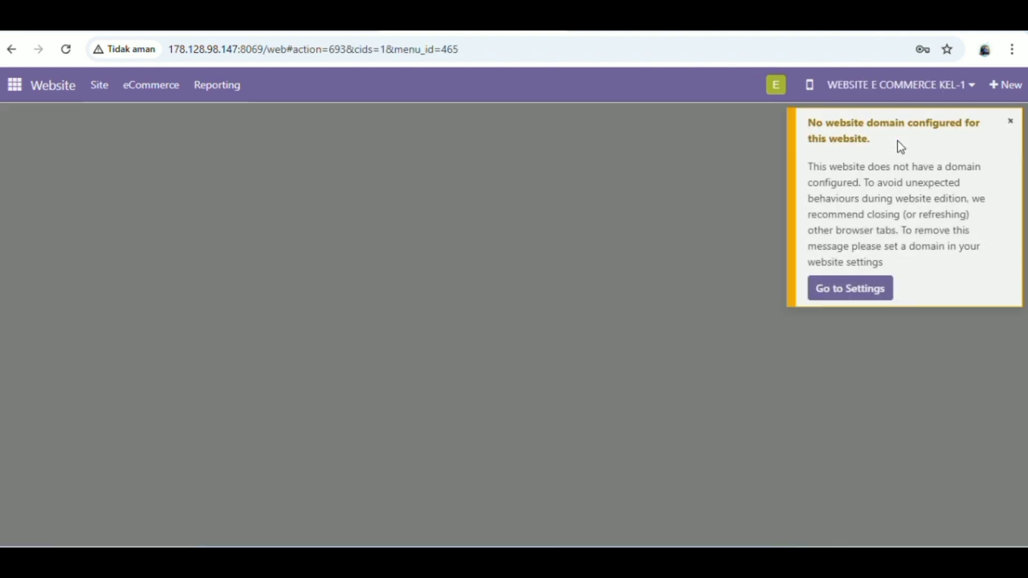
left_click(1011, 121)
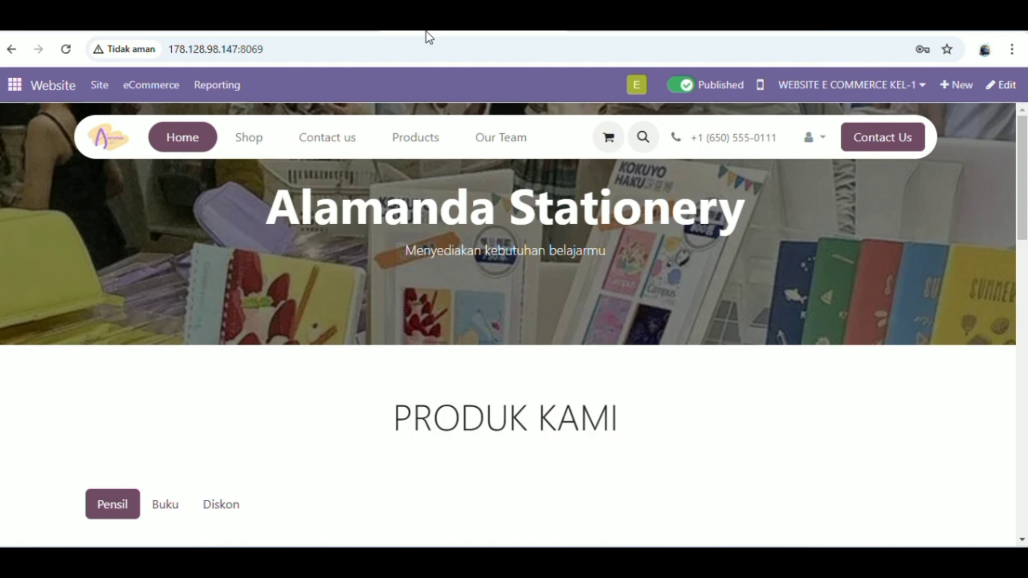
- Open eCommerce > Orders to list website orders S00017, S00018 and S00019
left_click(107, 88)
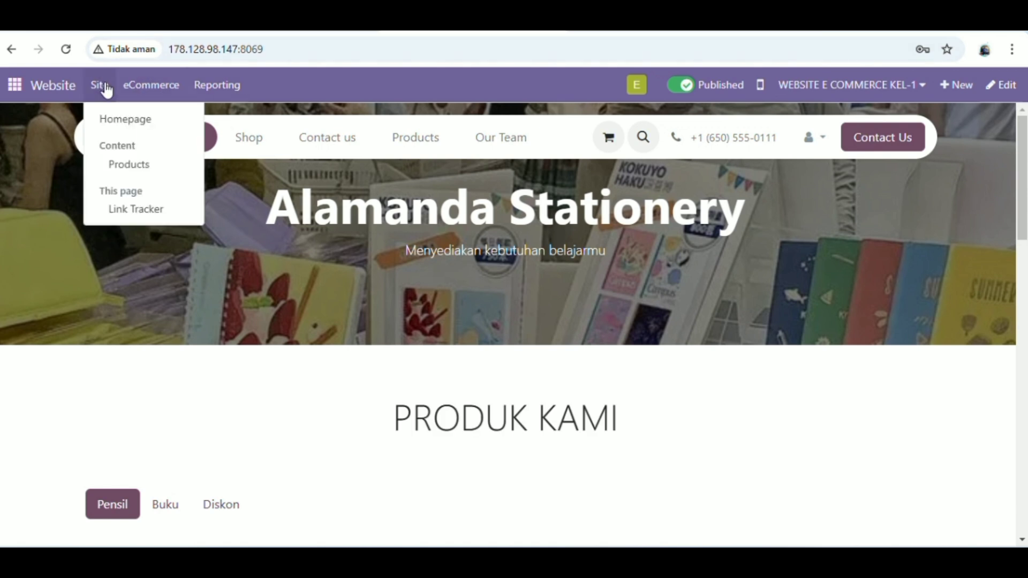
mouse_move(145, 87)
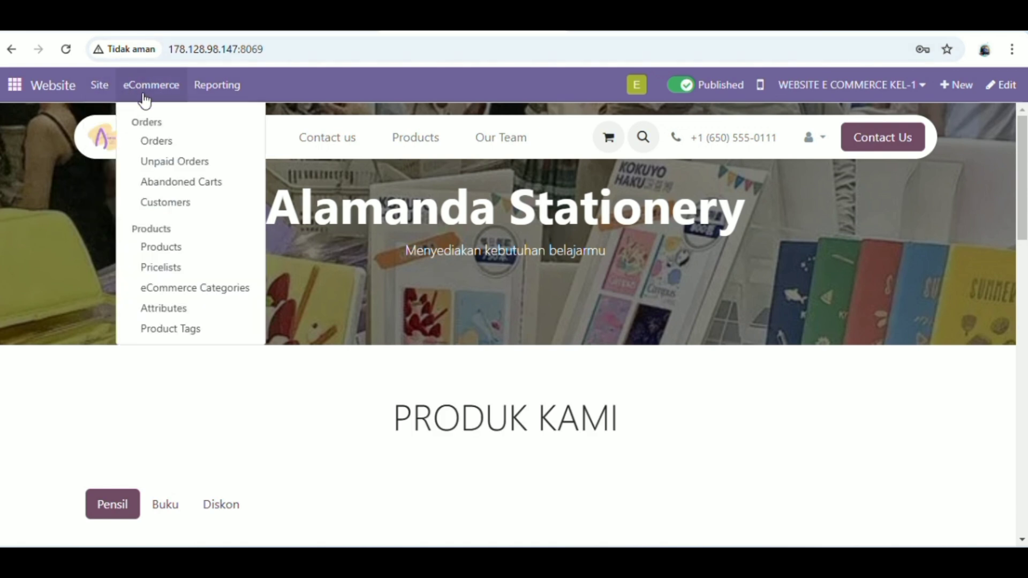
left_click(177, 142)
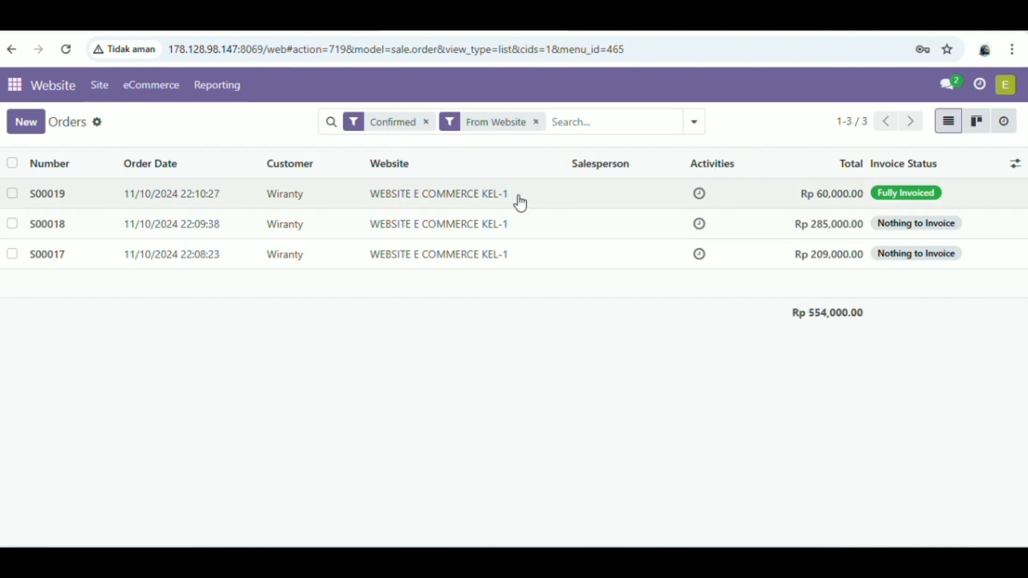
- Review order S00019 and its invoice INV/2024/00001, then return to the Website Orders list
double_click(371, 202)
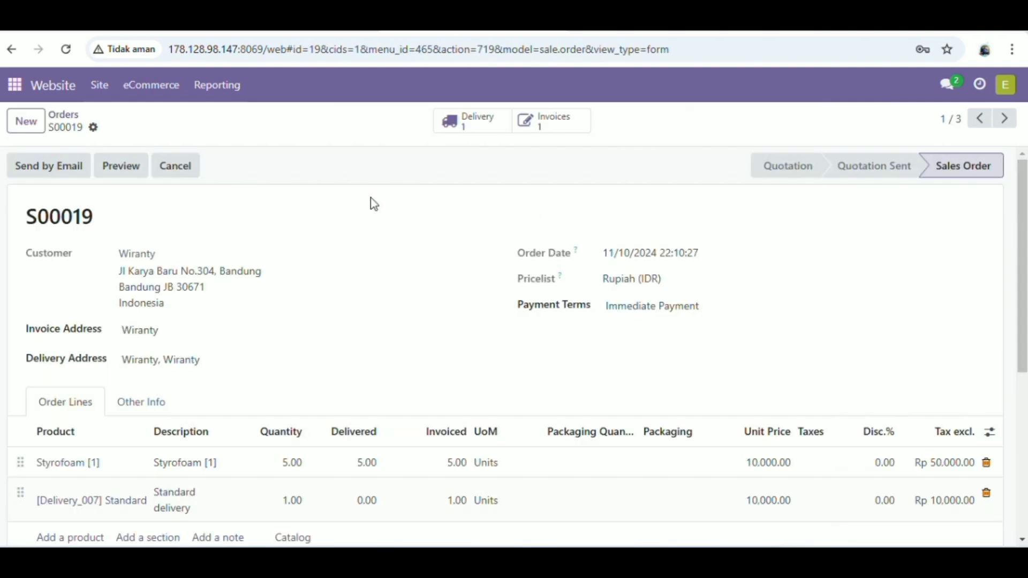
scroll(364, 295, "down", 1)
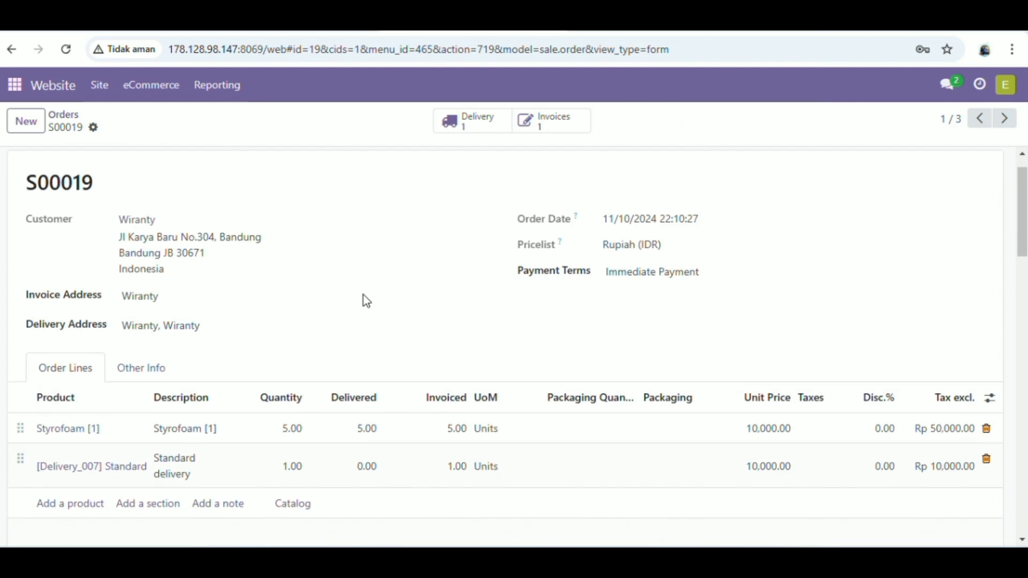
scroll(363, 295, "up", 1)
scroll(363, 295, "down", 2)
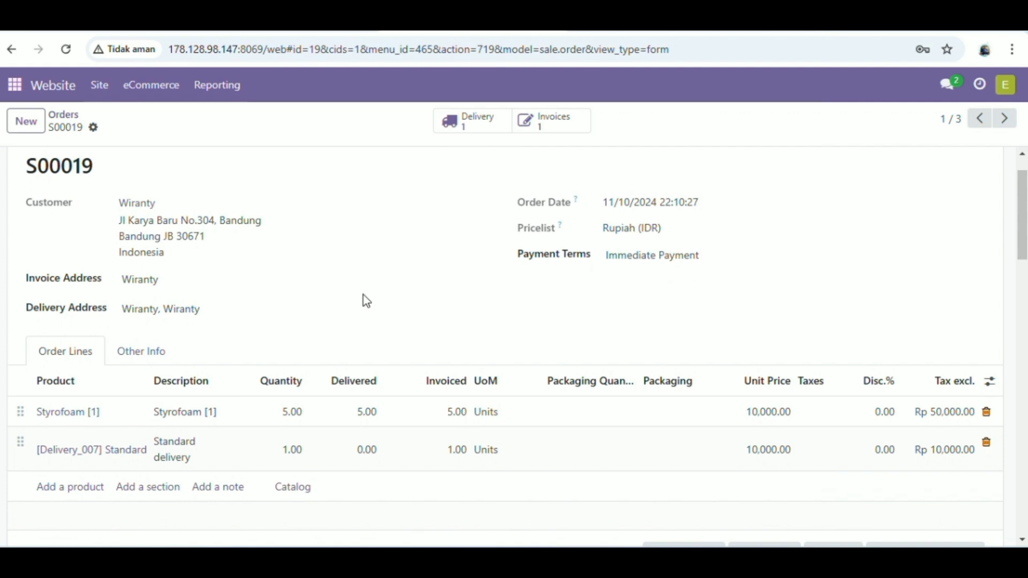
scroll(363, 295, "down", 1)
scroll(363, 294, "up", 1)
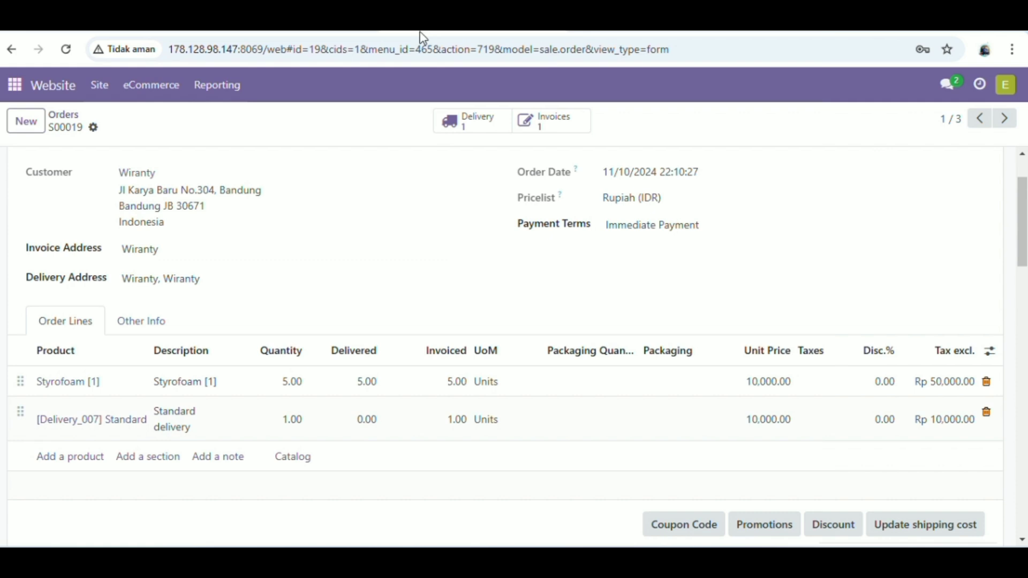
left_click(550, 124)
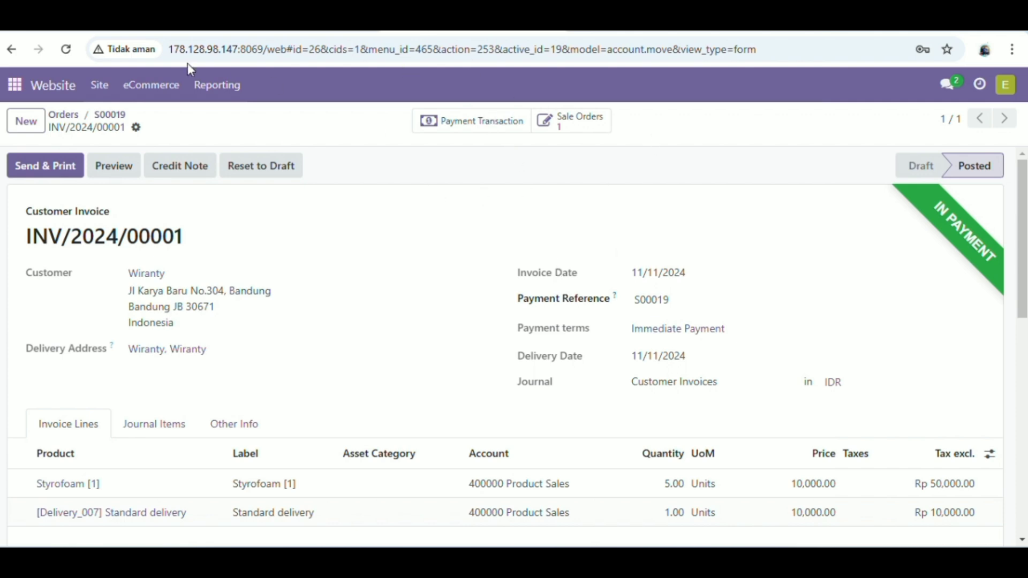
left_click(102, 116)
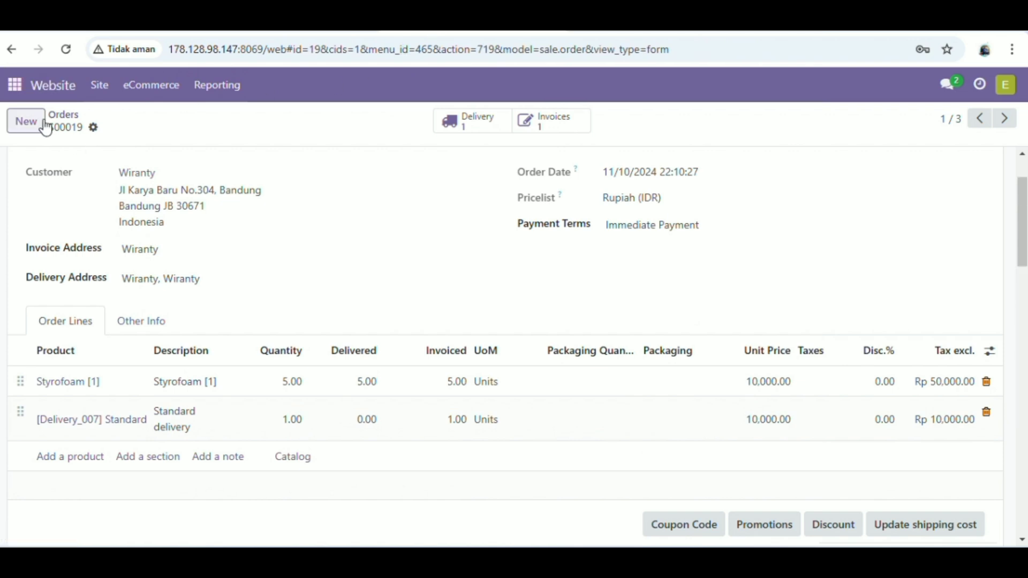
left_click(65, 114)
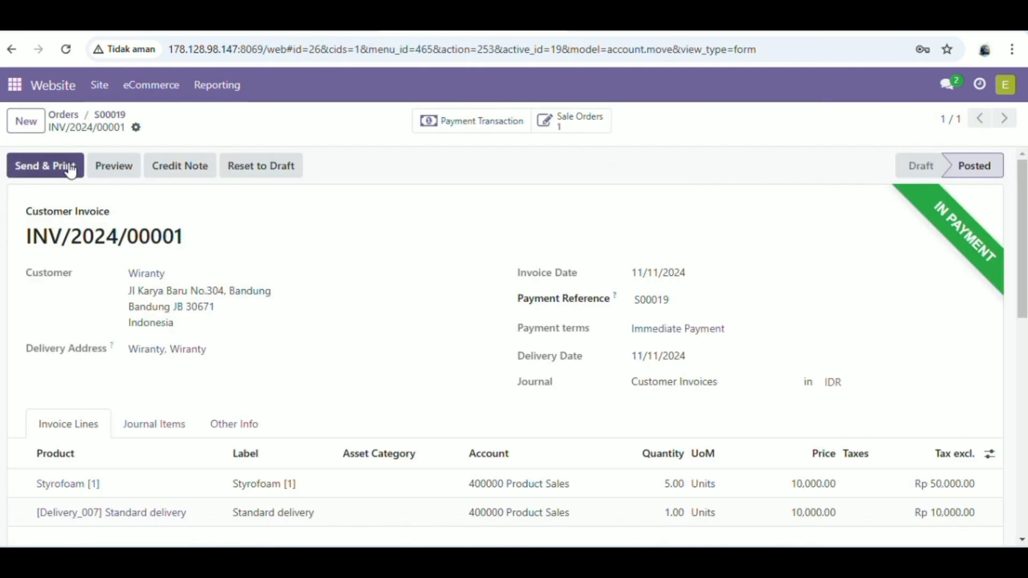
- Email invoice INV/2024/00001 to the customer with INV_2024_00001.pdf attached
left_click(71, 167)
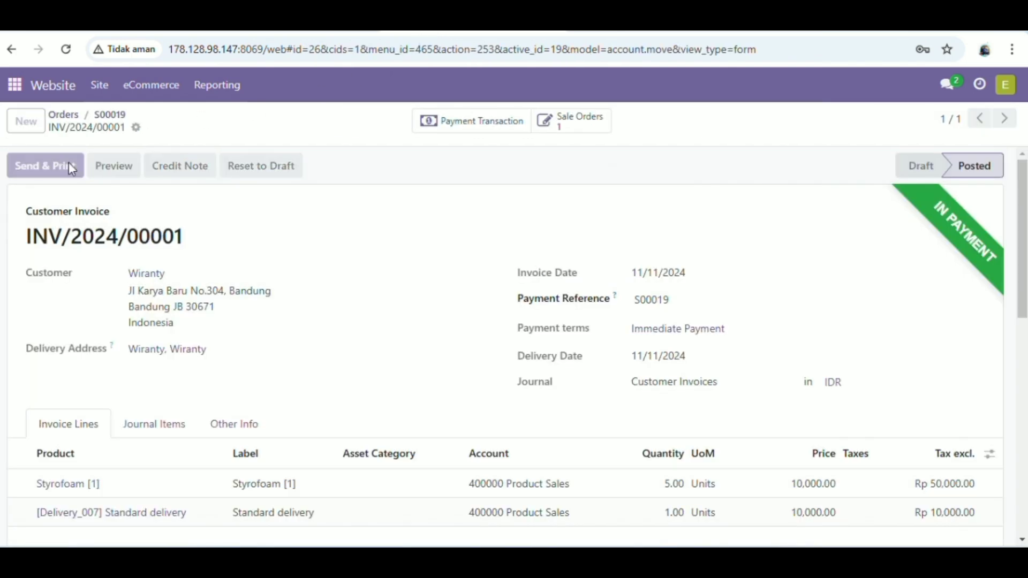
scroll(283, 380, "down", 1)
scroll(282, 379, "up", 1)
scroll(283, 380, "down", 1)
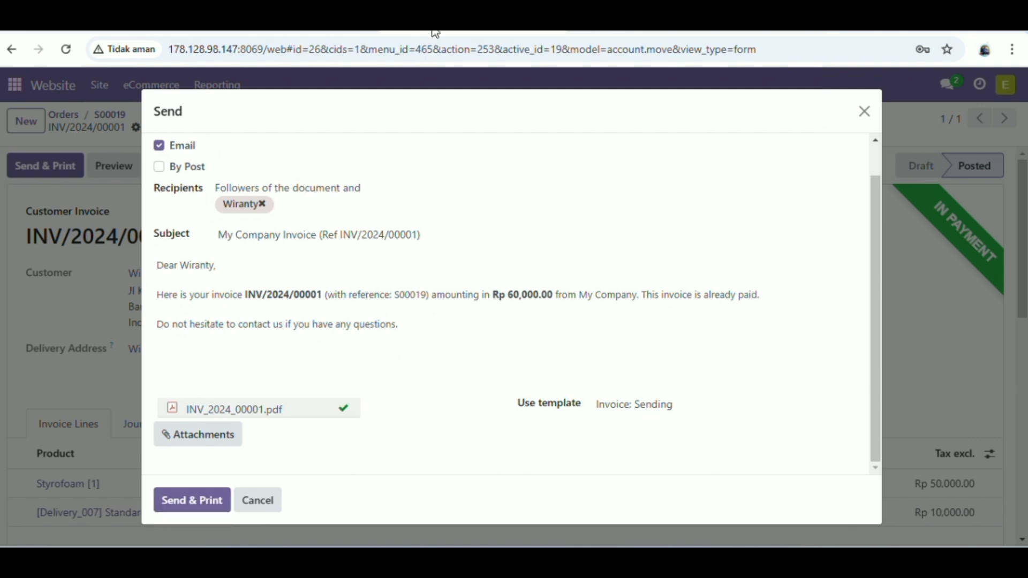
left_click(195, 508)
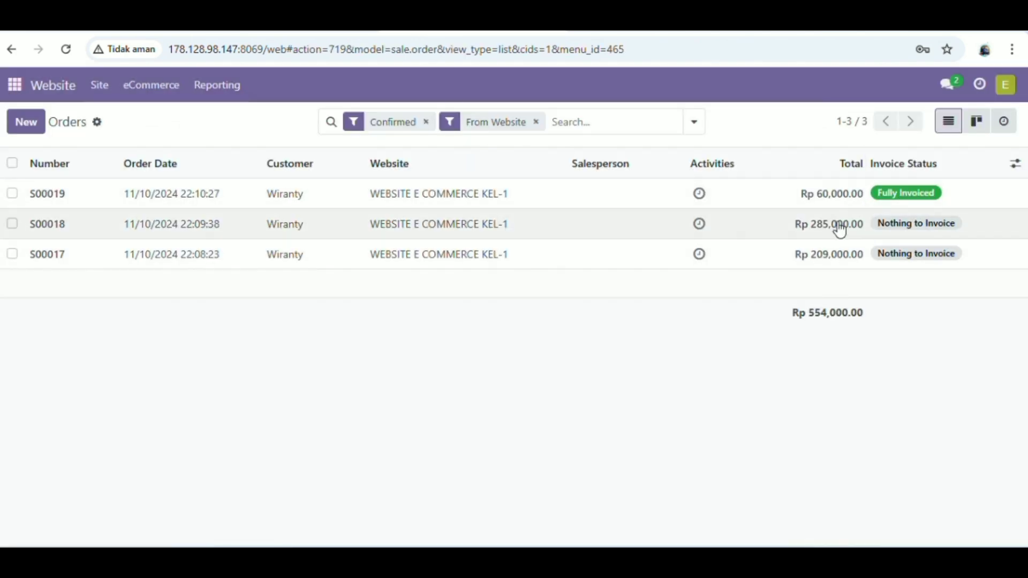
- Review invoice INV/2024/00002 for order S00018, then return to the Orders list
left_click(587, 225)
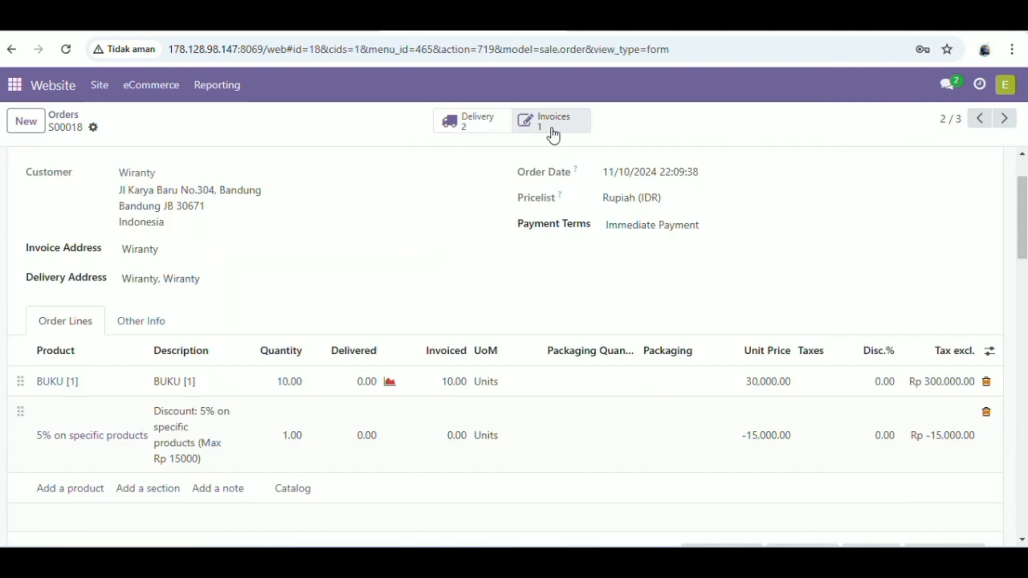
left_click(551, 131)
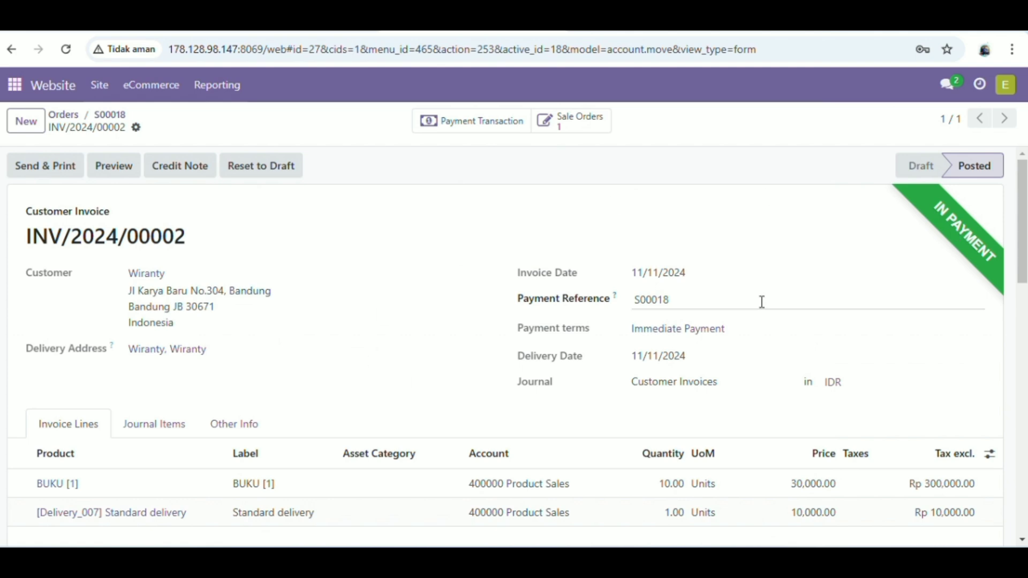
left_click(61, 115)
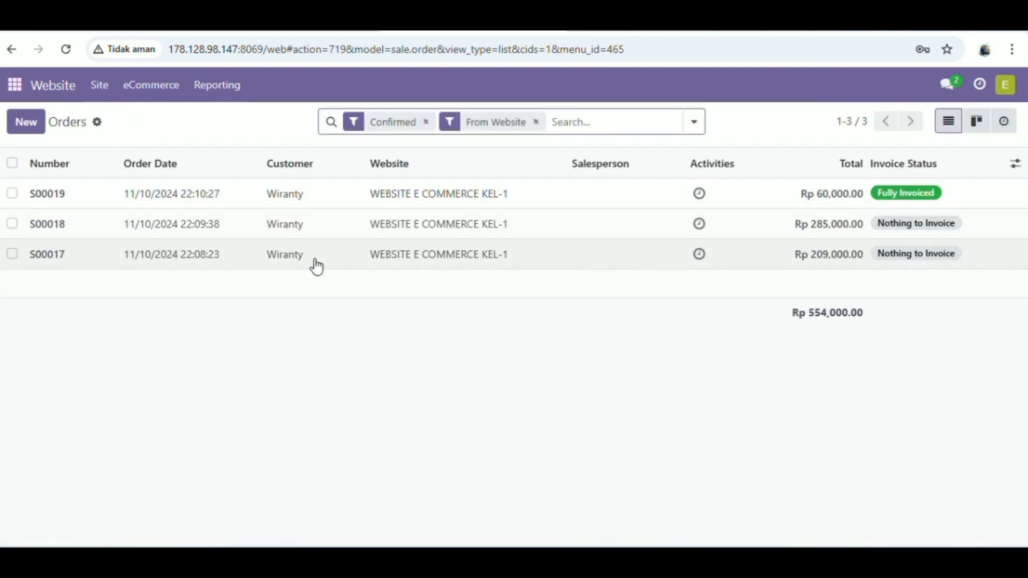
- Open and preview invoice INV/2024/00003 for order S00017
left_click(316, 266)
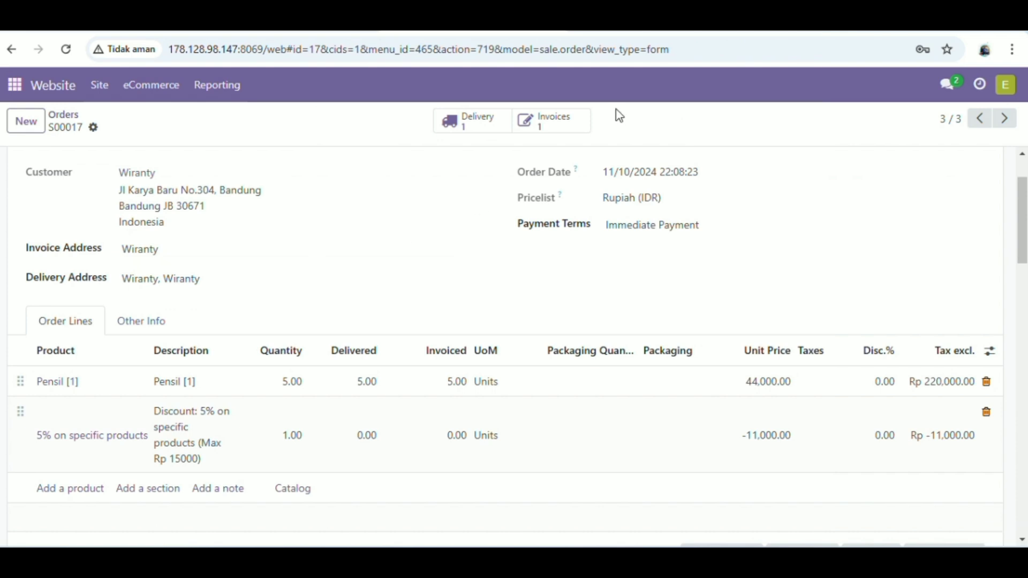
left_click(567, 128)
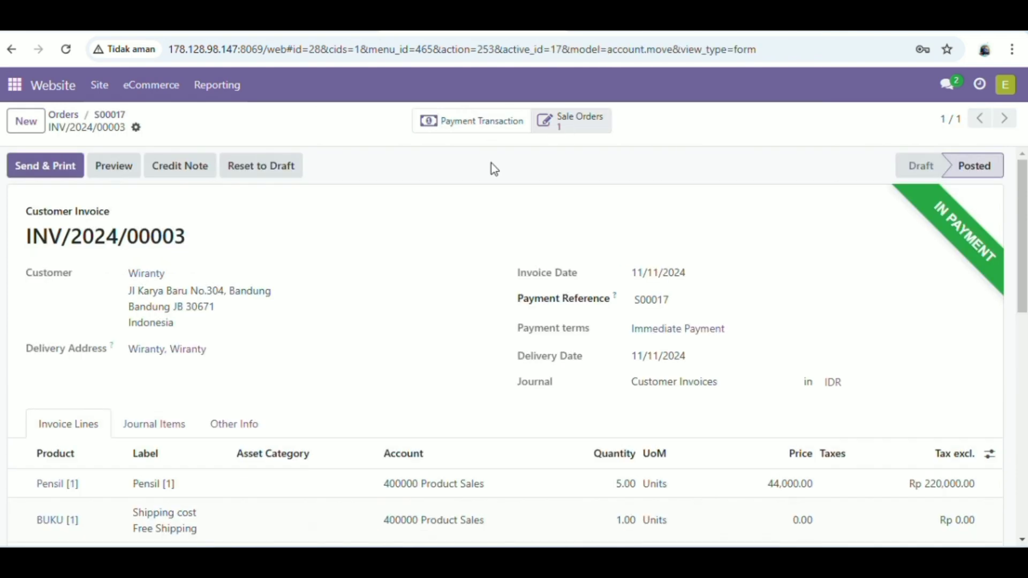
scroll(638, 407, "down", 10)
scroll(639, 404, "up", 10)
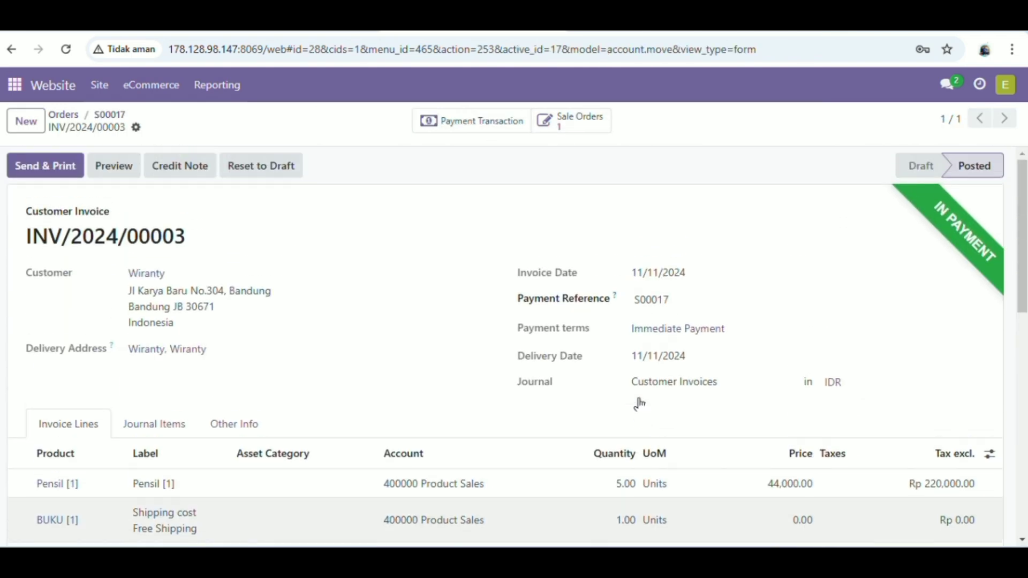
left_click(117, 168)
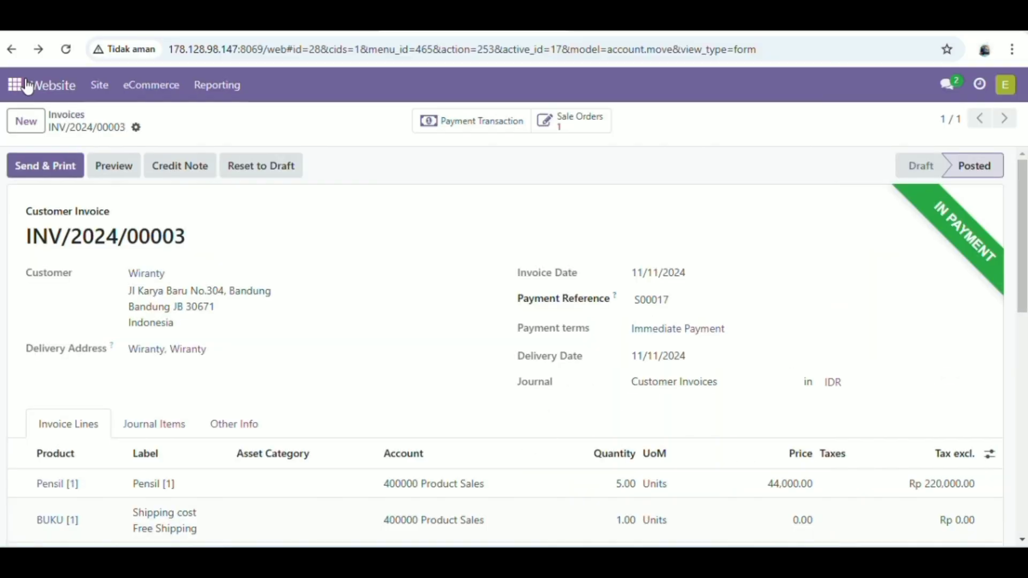
- Go to Accounting's Configuration > Reconciliation Models list
left_click(14, 85)
left_click(71, 272)
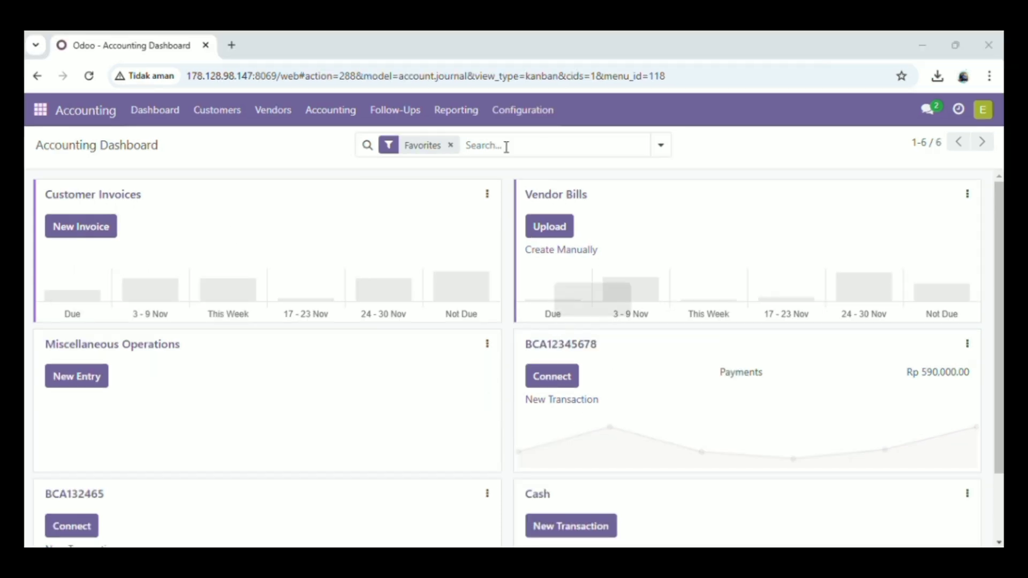
left_click(507, 123)
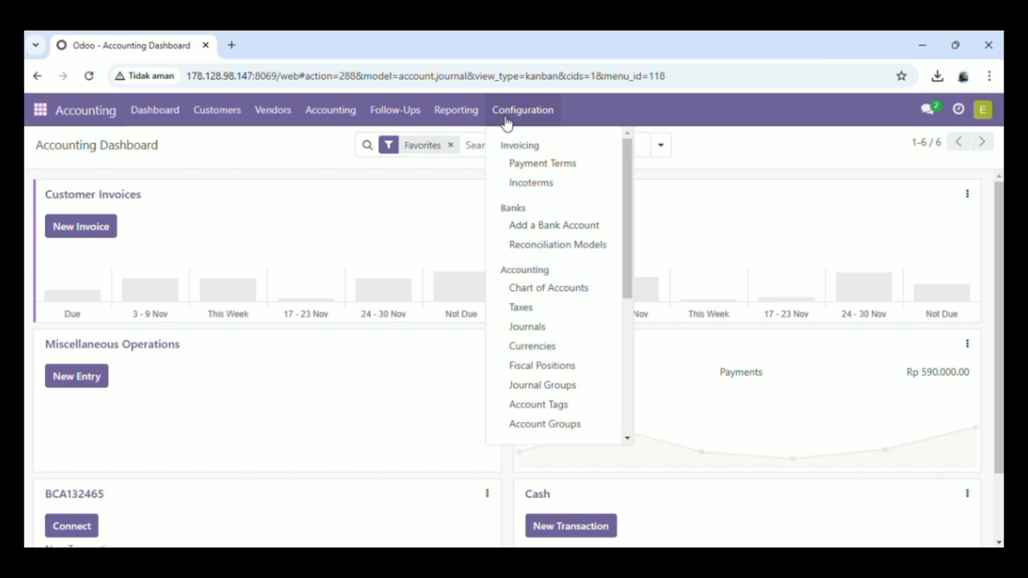
left_click(540, 248)
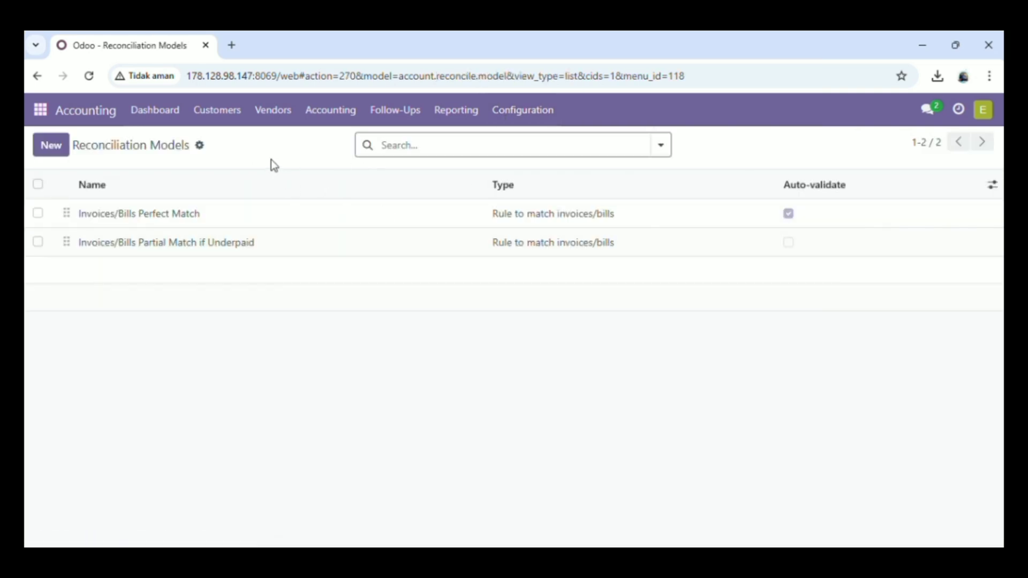
- Discard a blank new reconciliation model and open Invoices/Bills Perfect Match instead
left_click(50, 150)
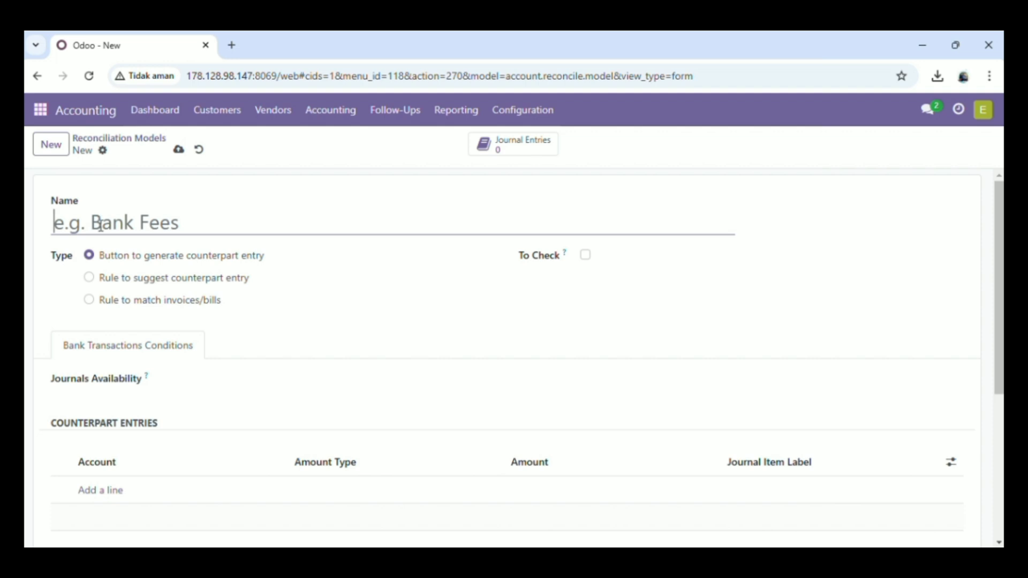
key("alt+Left")
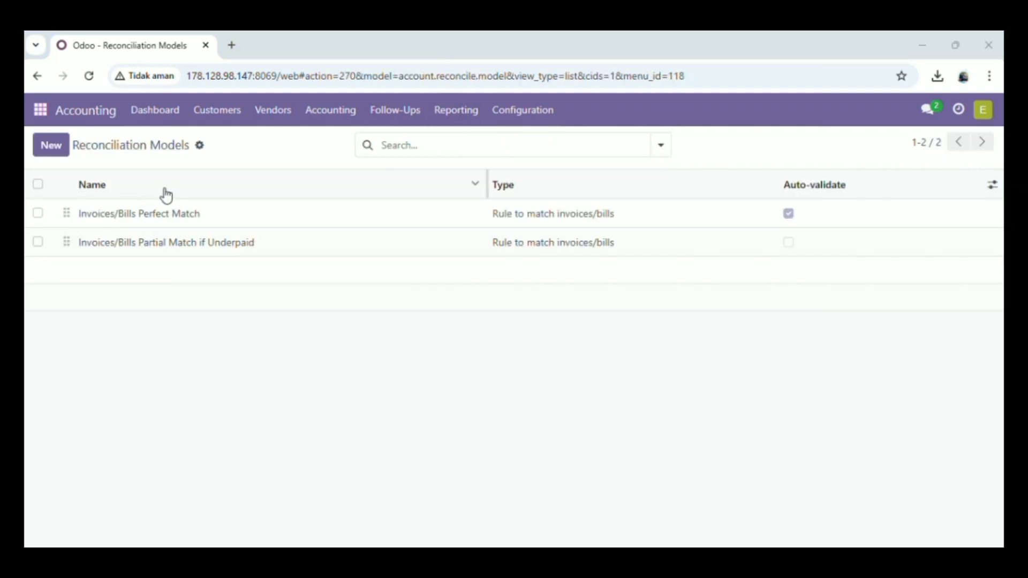
left_click(218, 217)
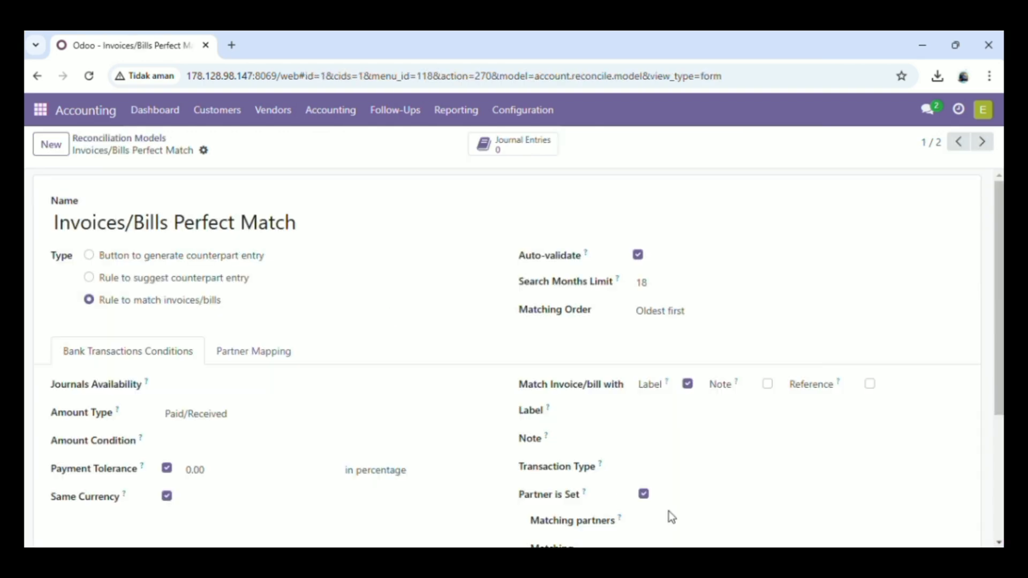
- Copy INV/2024/00001 from the downloaded INV_2024_00001.pdf invoice and return to Odoo
left_click(485, 492)
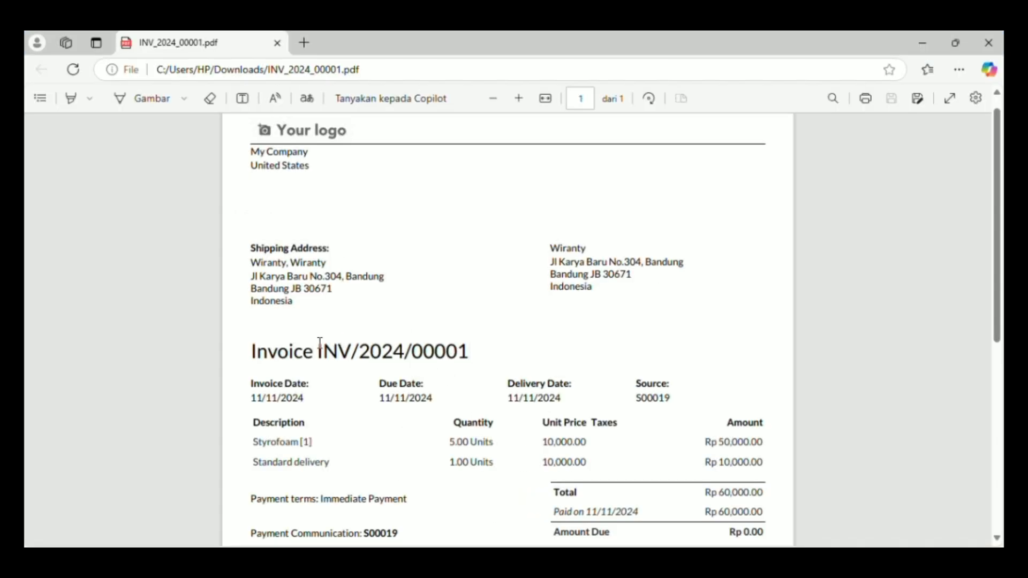
left_click_drag(319, 352, 481, 360)
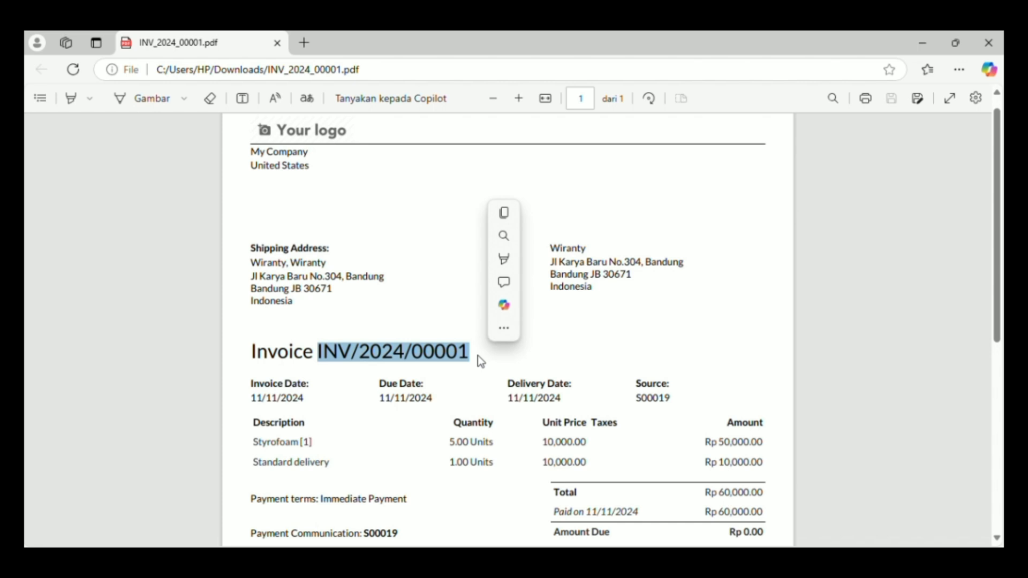
key("ctrl+c")
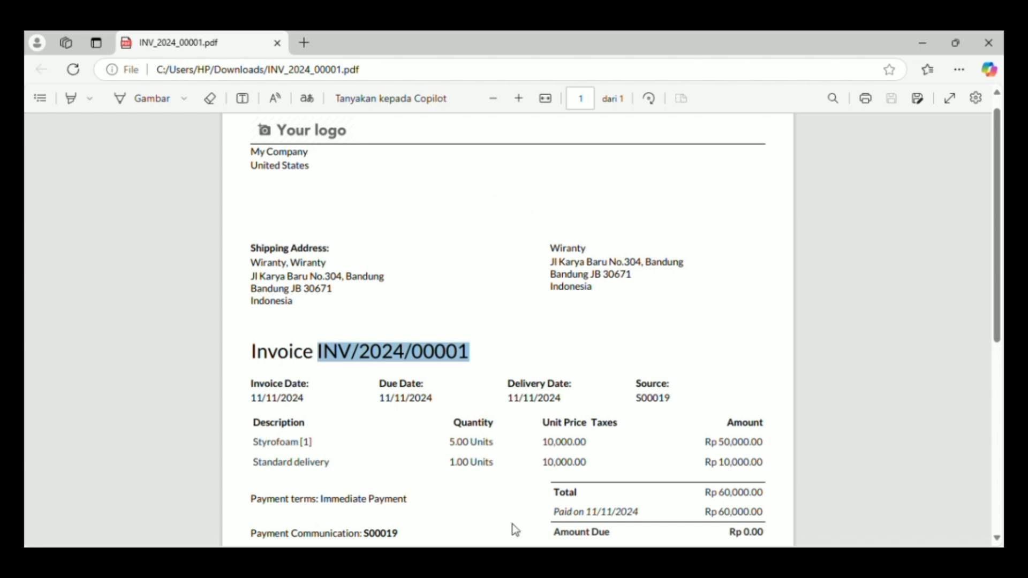
key("alt+Tab")
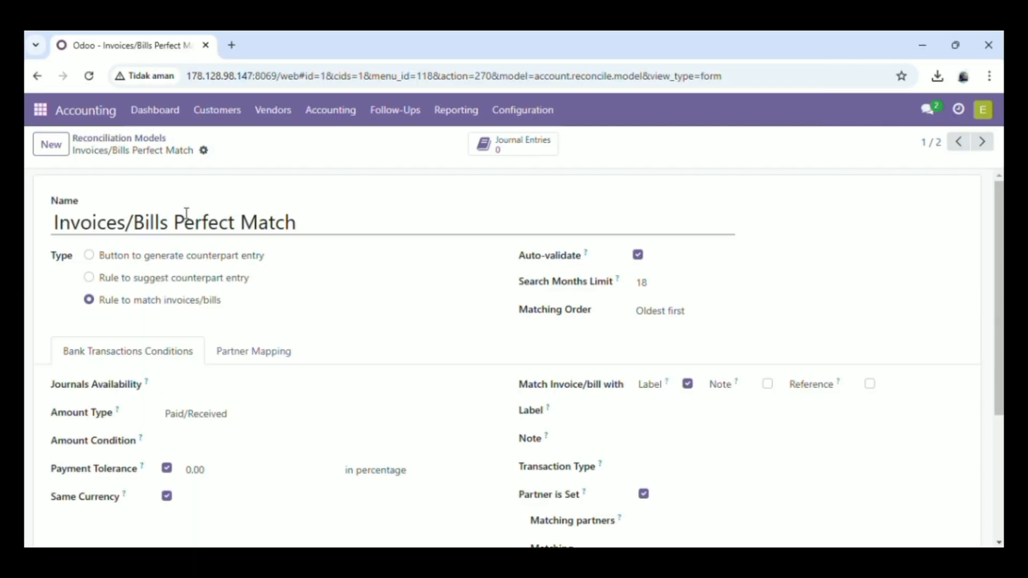
- Replace the model name Invoices/Bills Perfect Match with the pasted INV/2024/00001 and save
double_click(244, 221)
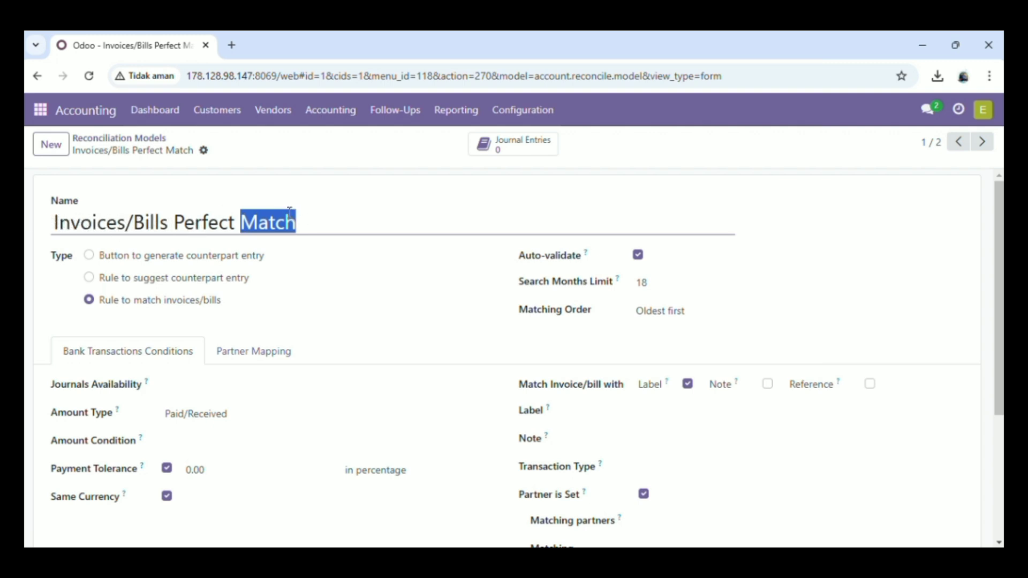
left_click_drag(300, 221, 63, 204)
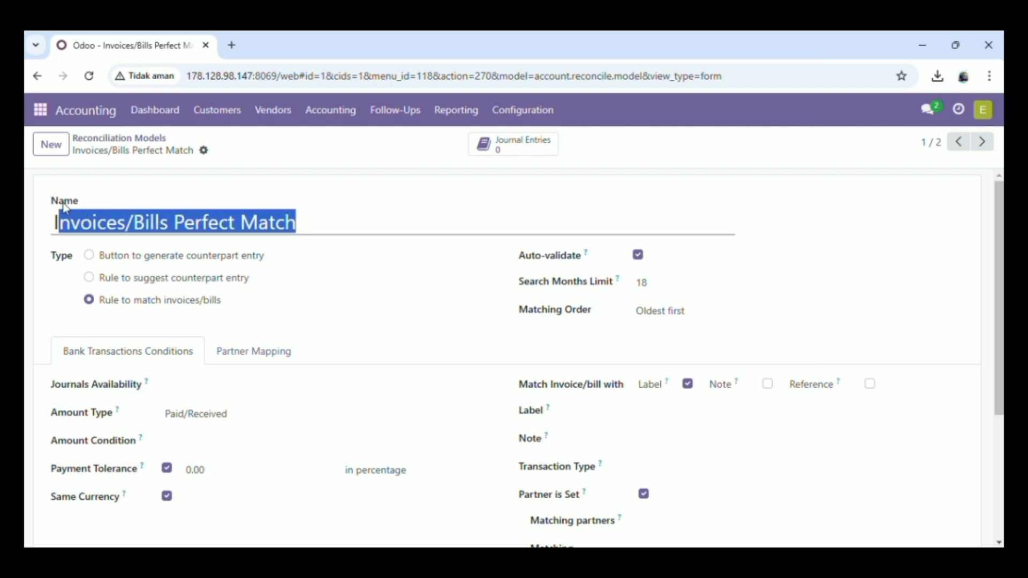
key("BackSpace")
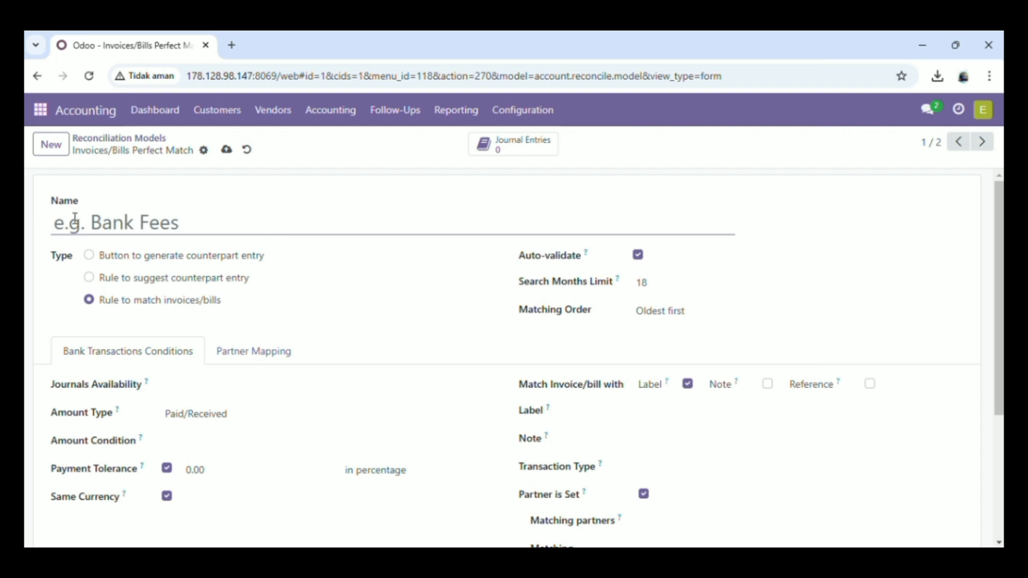
key("ctrl+v")
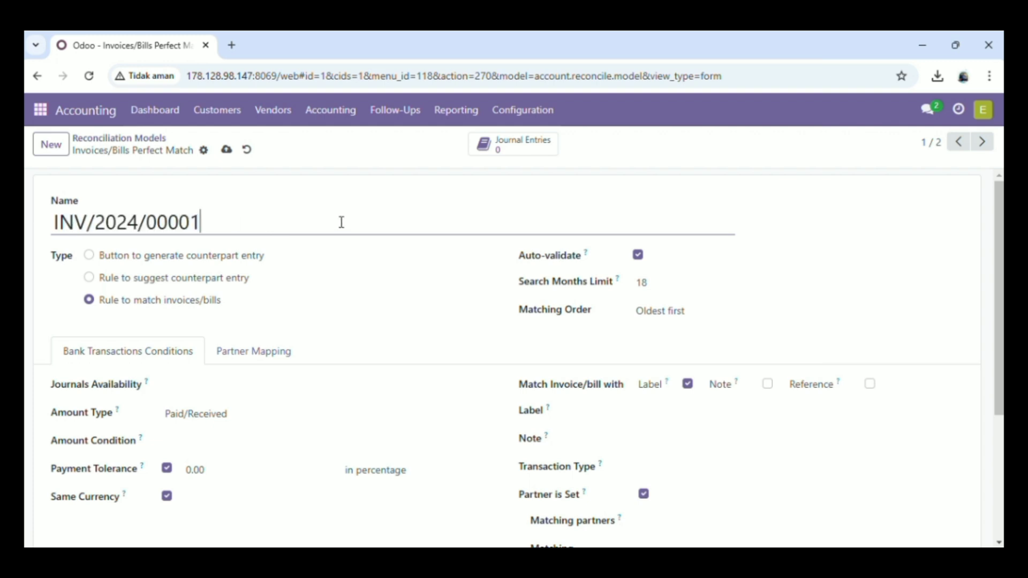
left_click(224, 151)
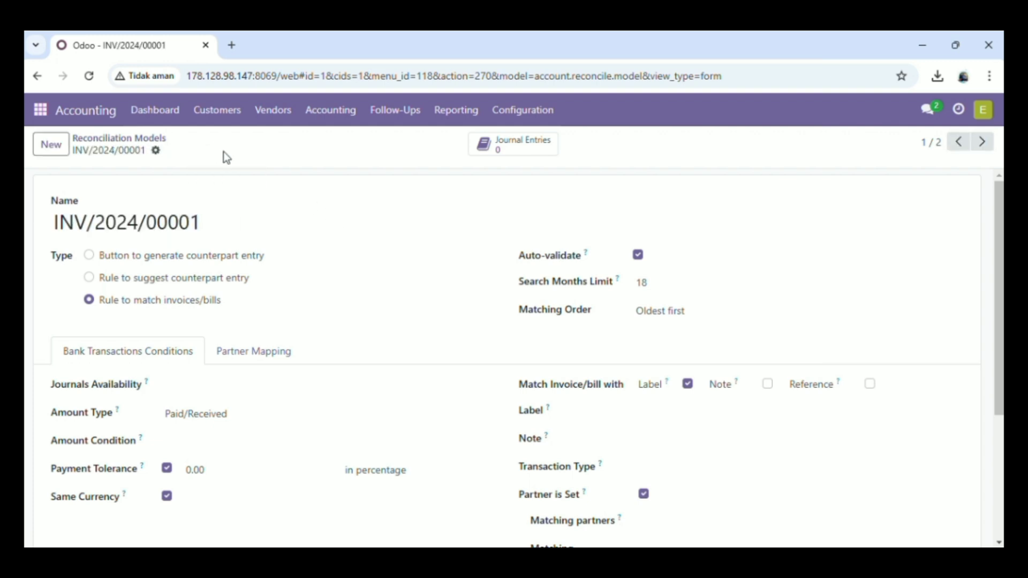
- Reopen the INV/2024/00001 reconciliation model from the list to verify the change
left_click(152, 140)
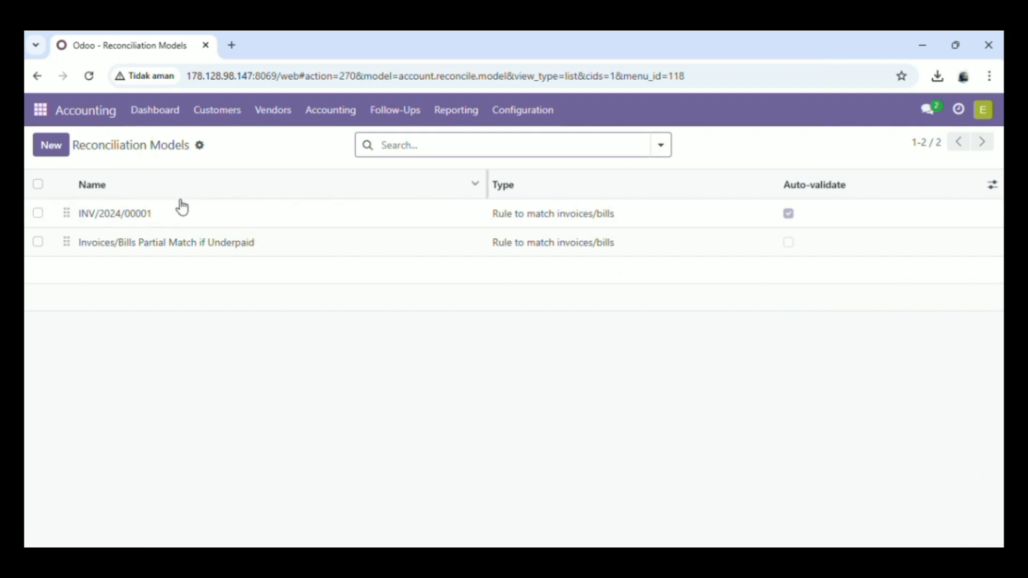
left_click(276, 219)
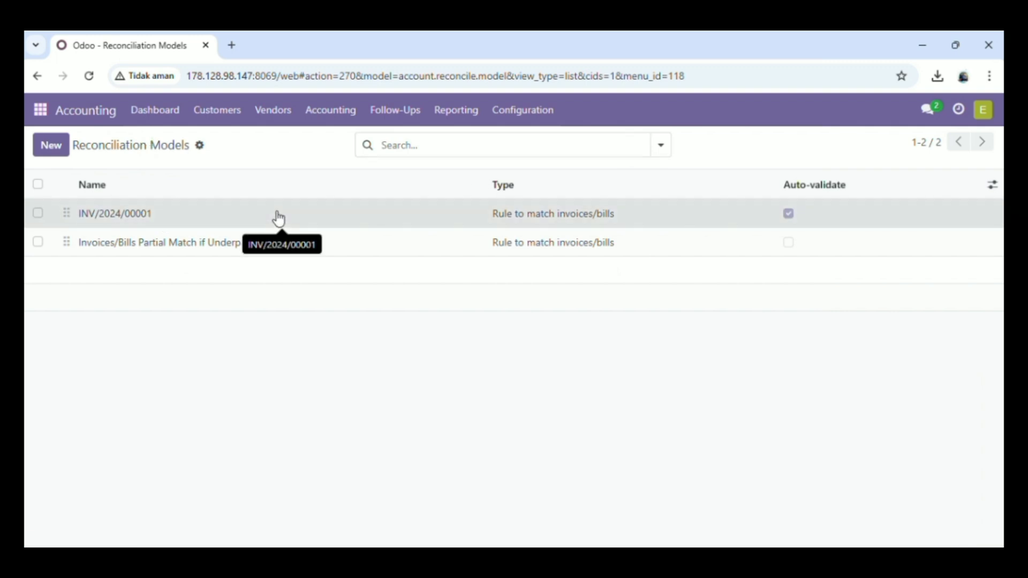
scroll(322, 345, "down", 4)
scroll(322, 345, "up", 4)
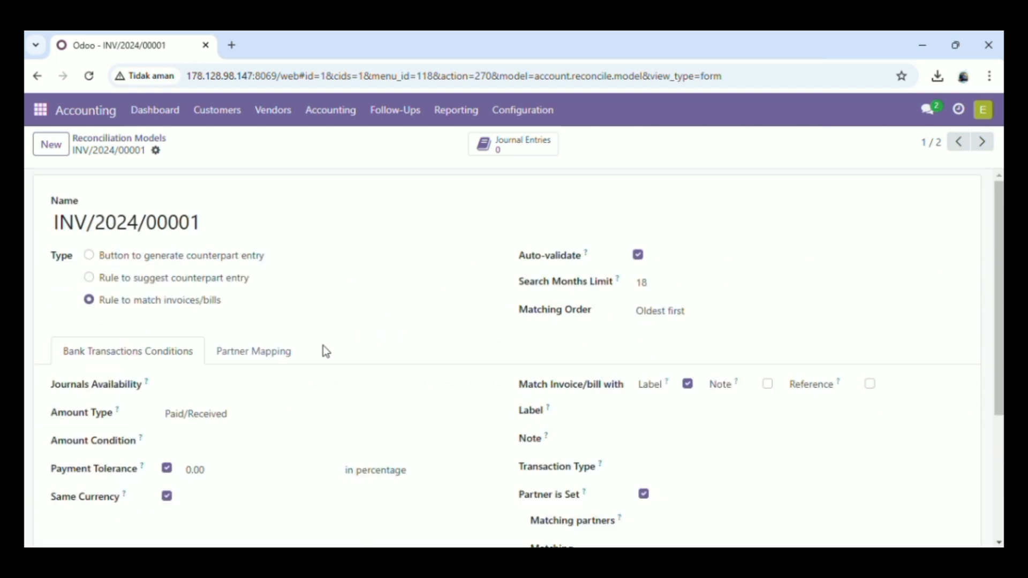